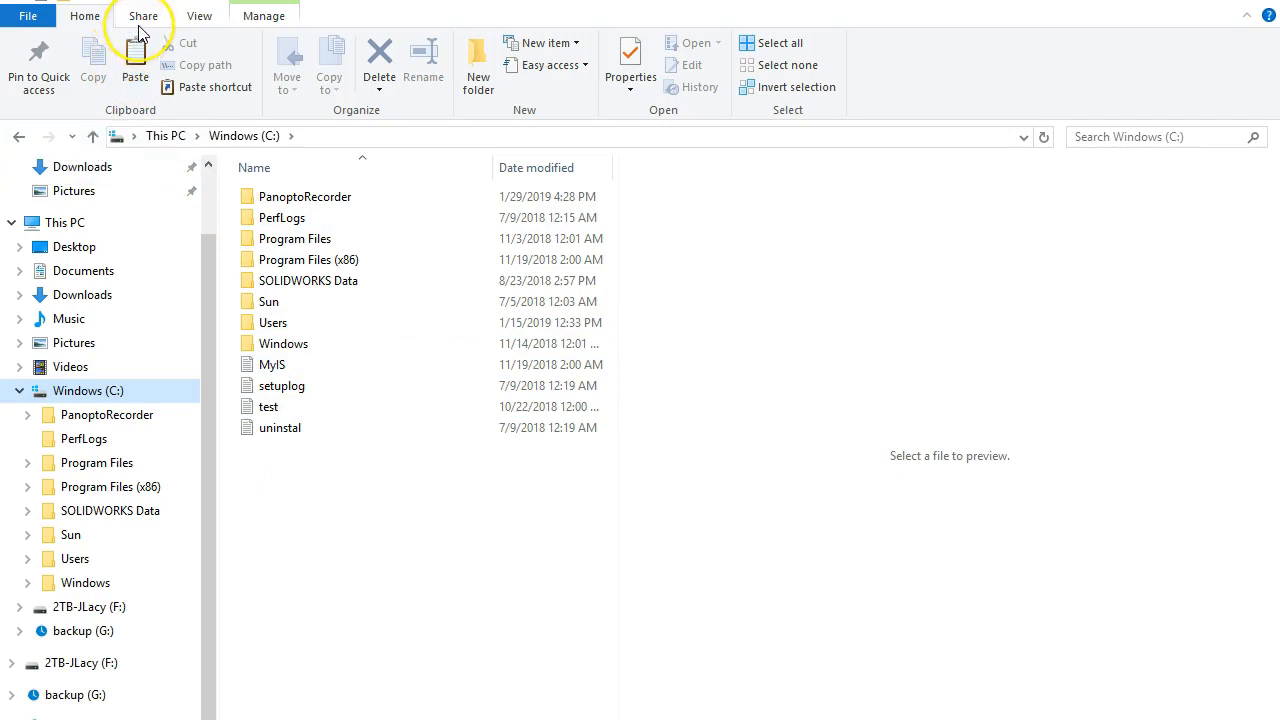
- Collapse the File Explorer ribbon so that only its headings remain
click(200, 18)
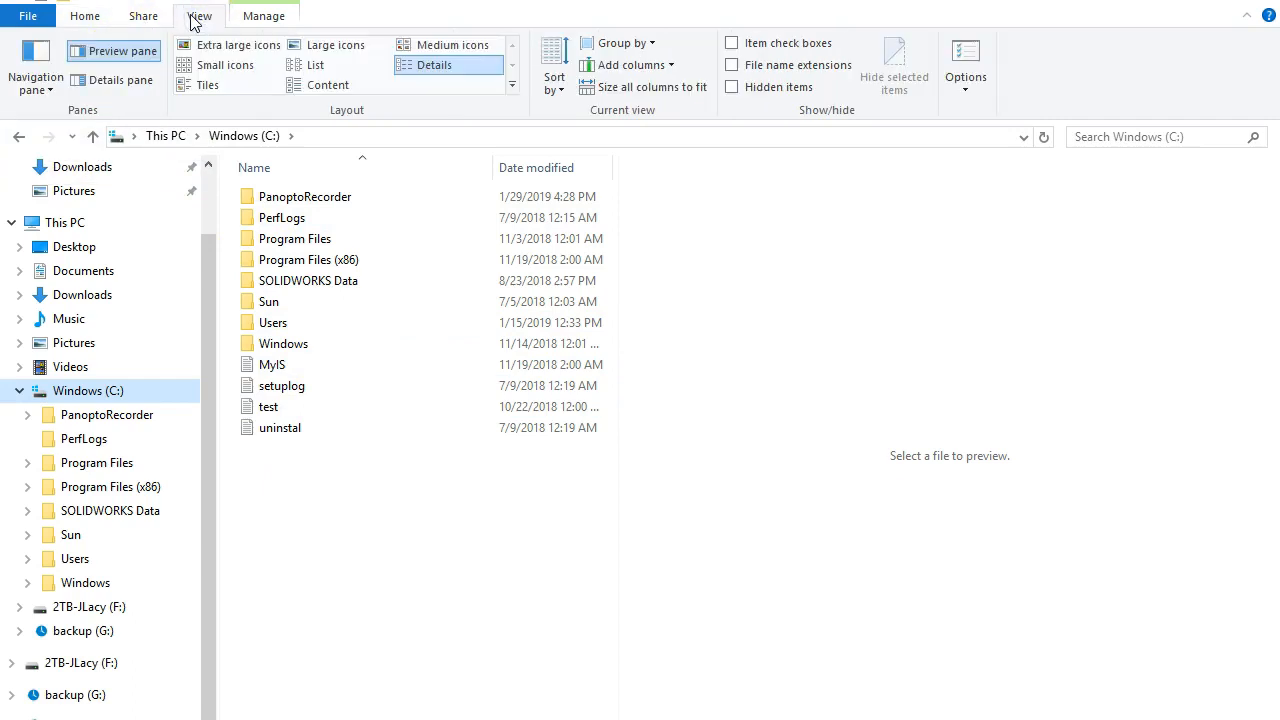
click(1247, 16)
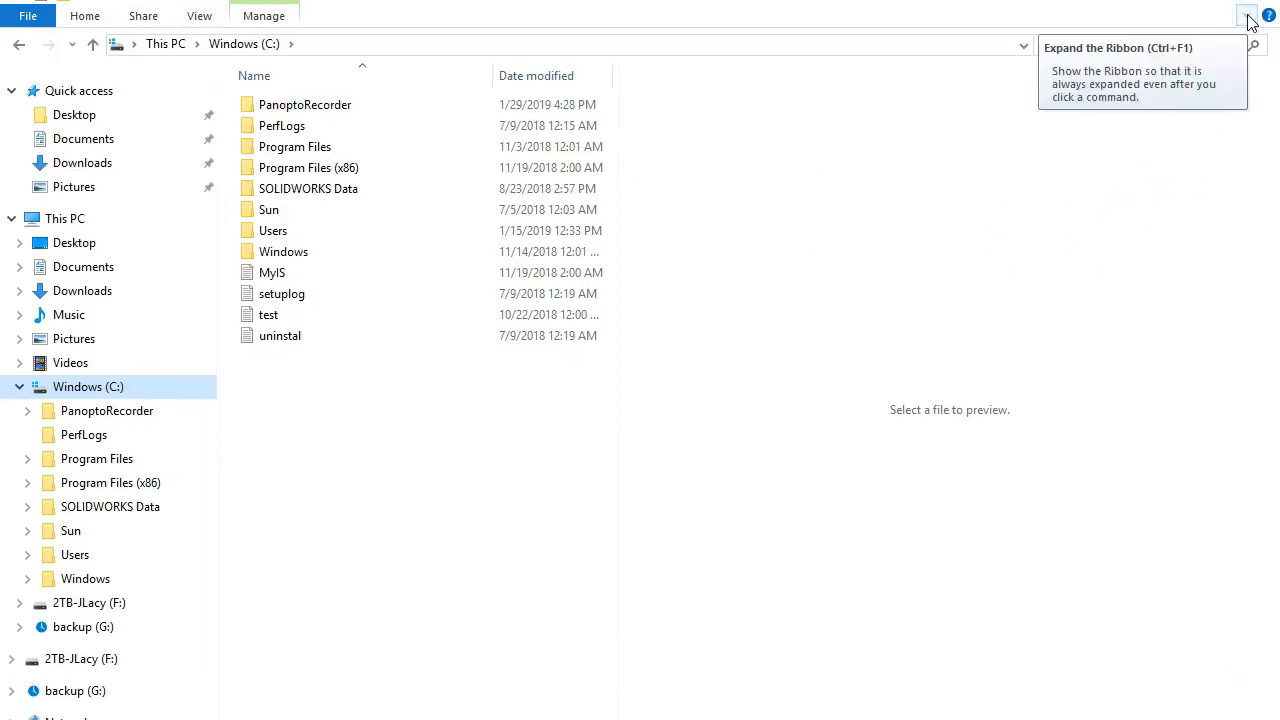
- Turn on item check boxes for the C: drive listing and turn them off again
click(199, 18)
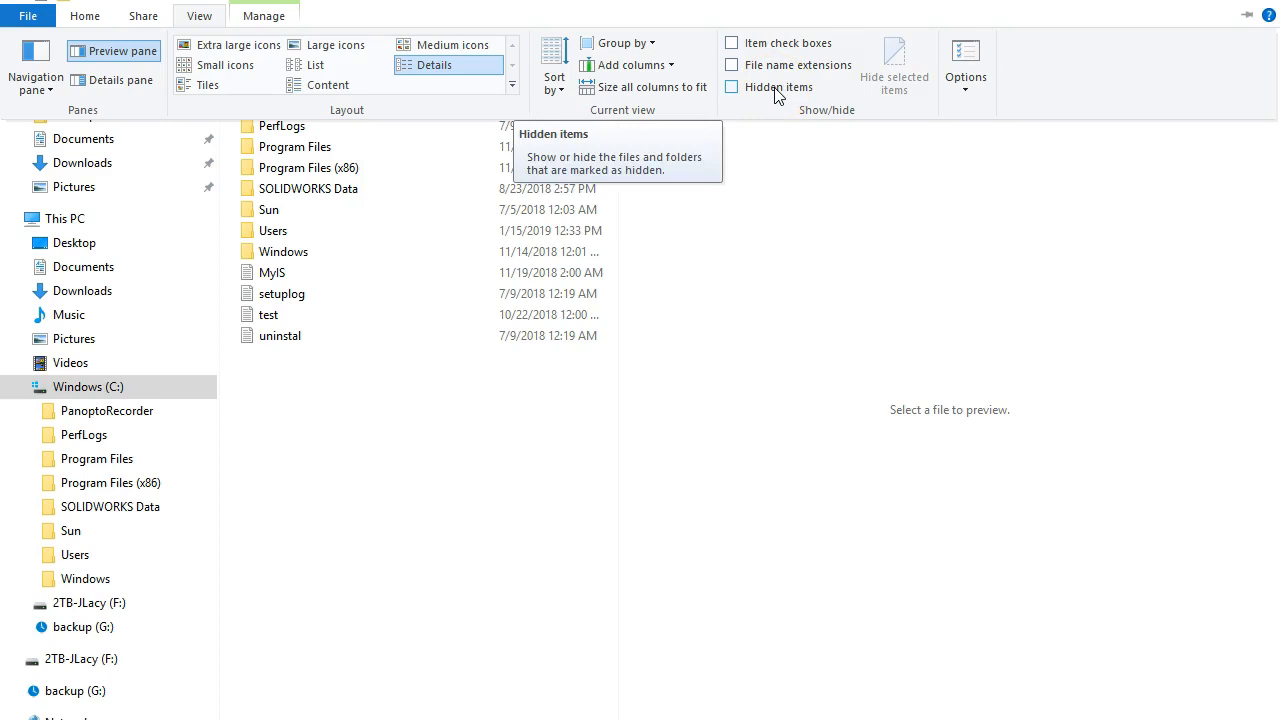
click(732, 43)
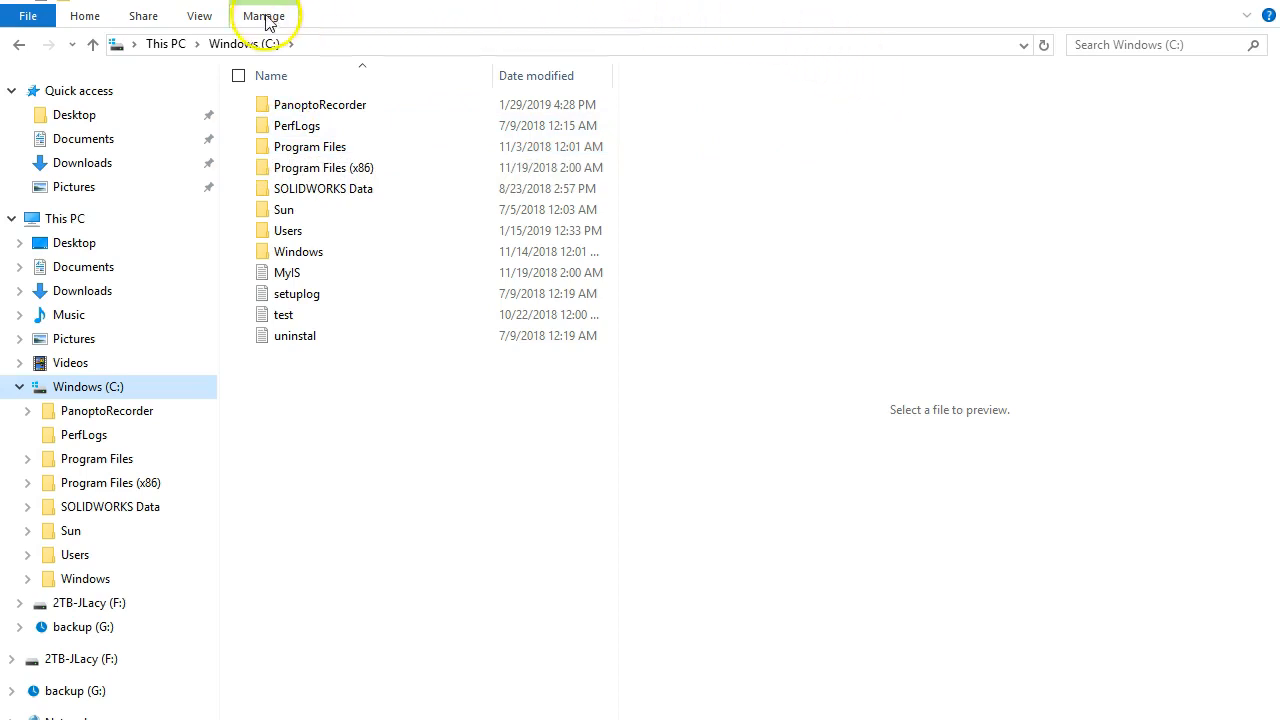
click(203, 18)
click(731, 43)
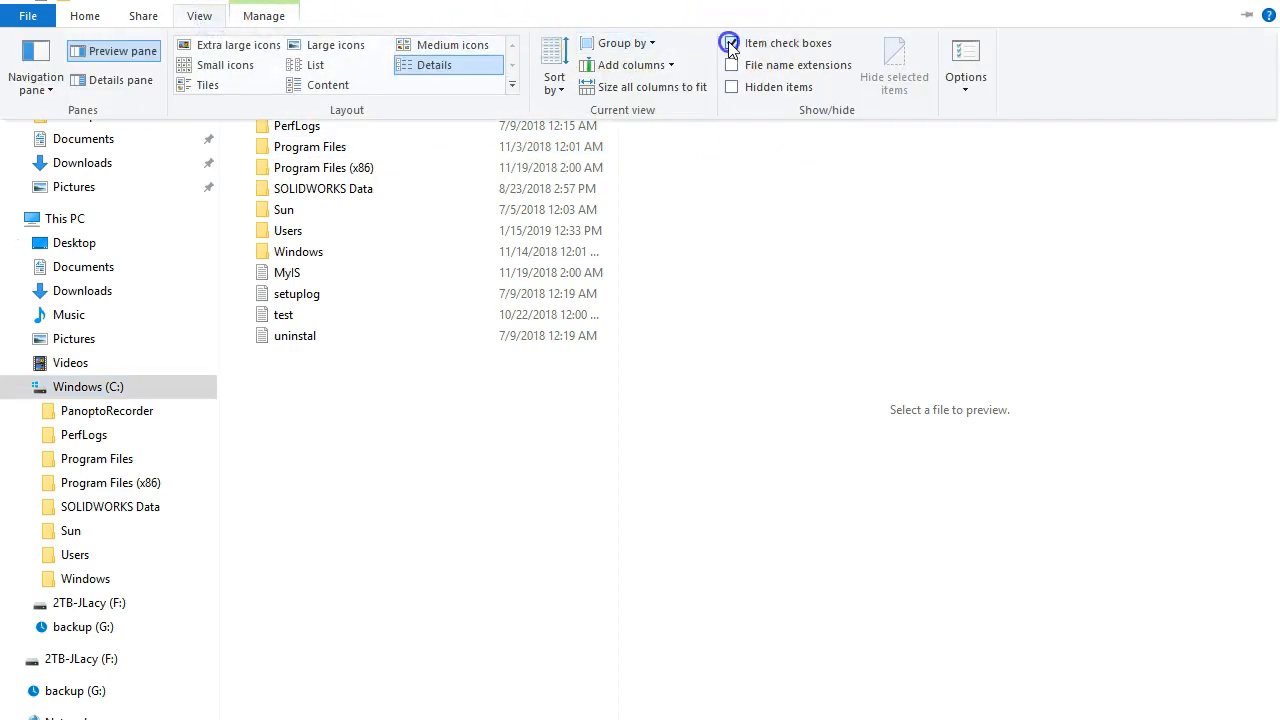
- Show file name extensions and hidden items in the C: drive listing
click(199, 18)
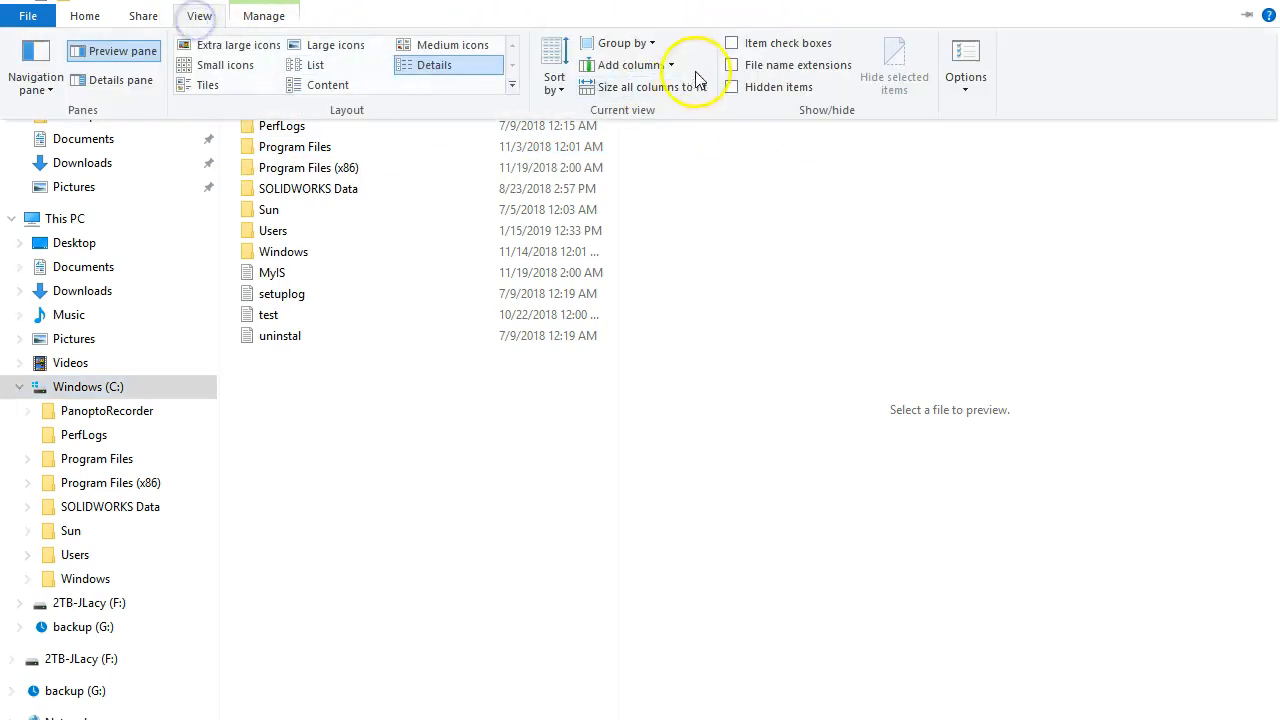
click(732, 65)
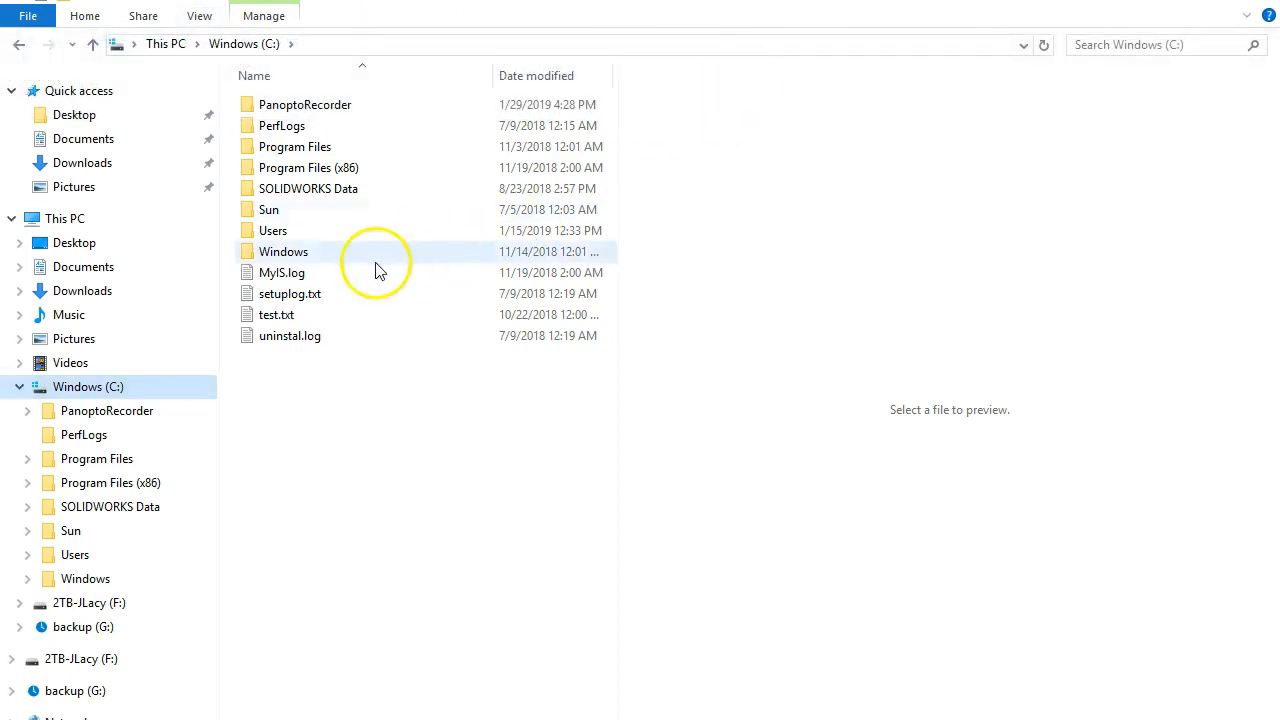
click(366, 314)
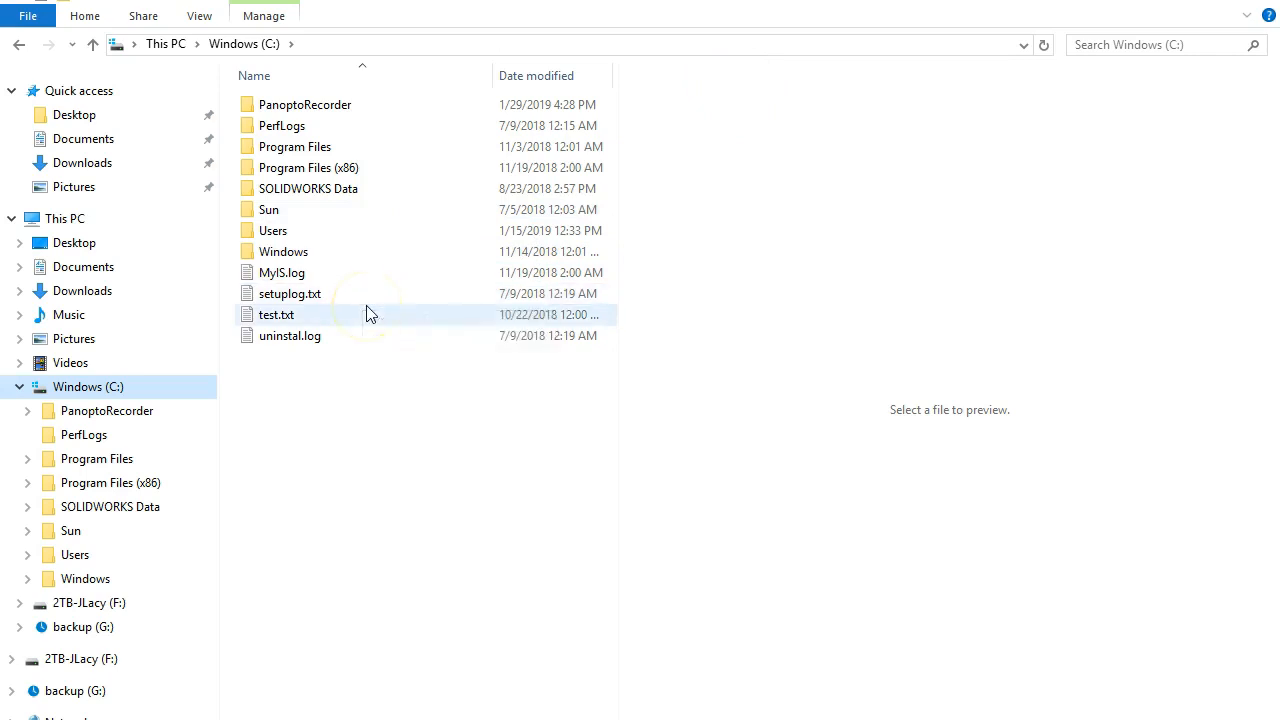
click(196, 15)
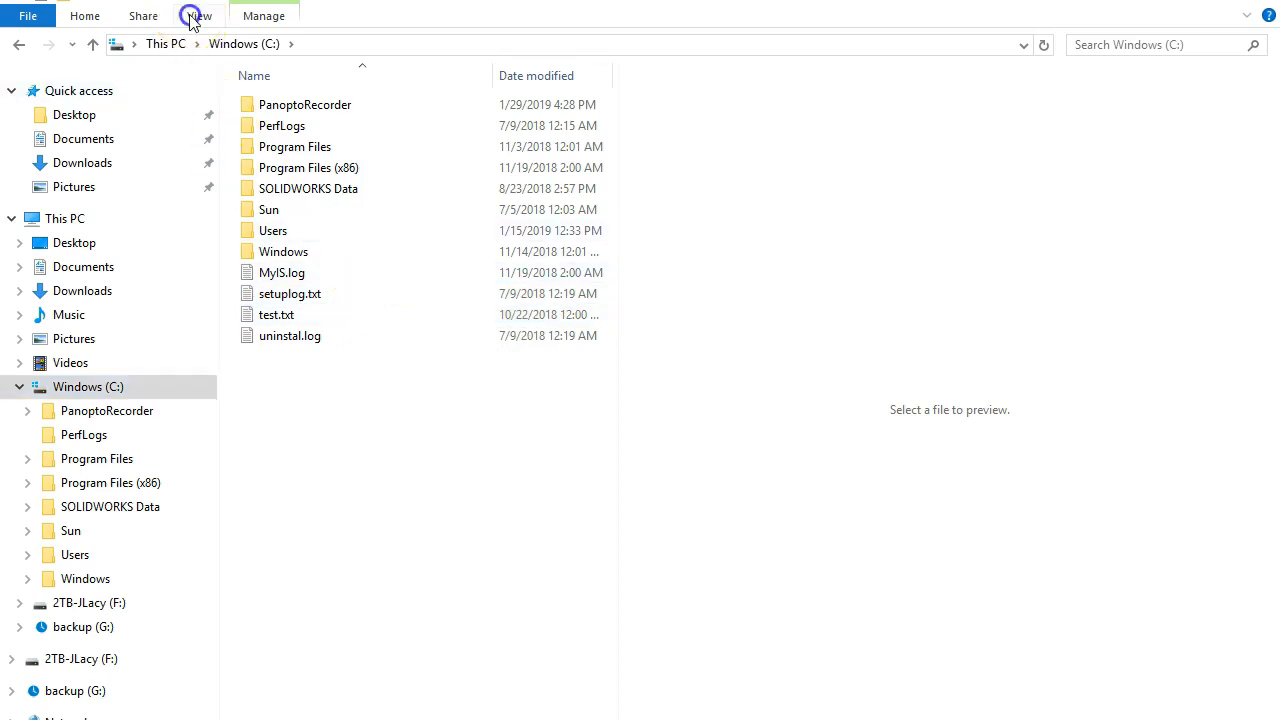
click(732, 87)
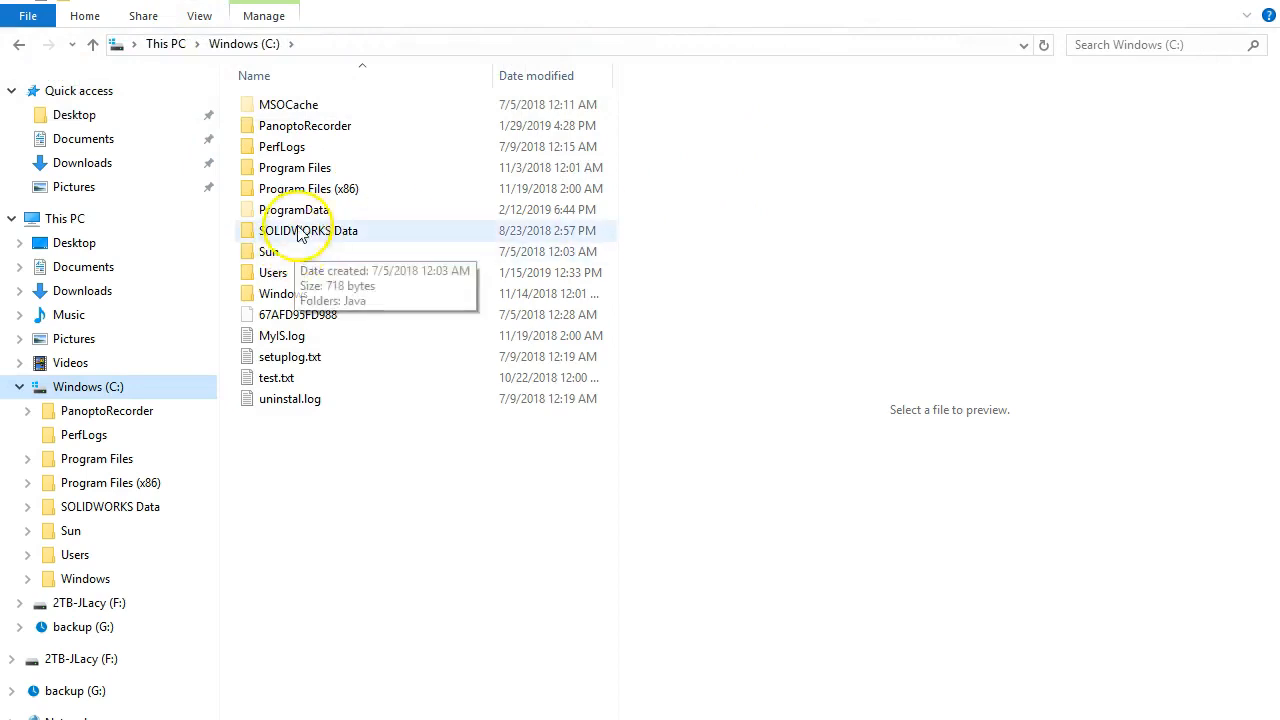
- Look into the hidden ProgramData folder, and locate MCC A Land.slddrt in the Downloads folder
mouse_move(350, 214)
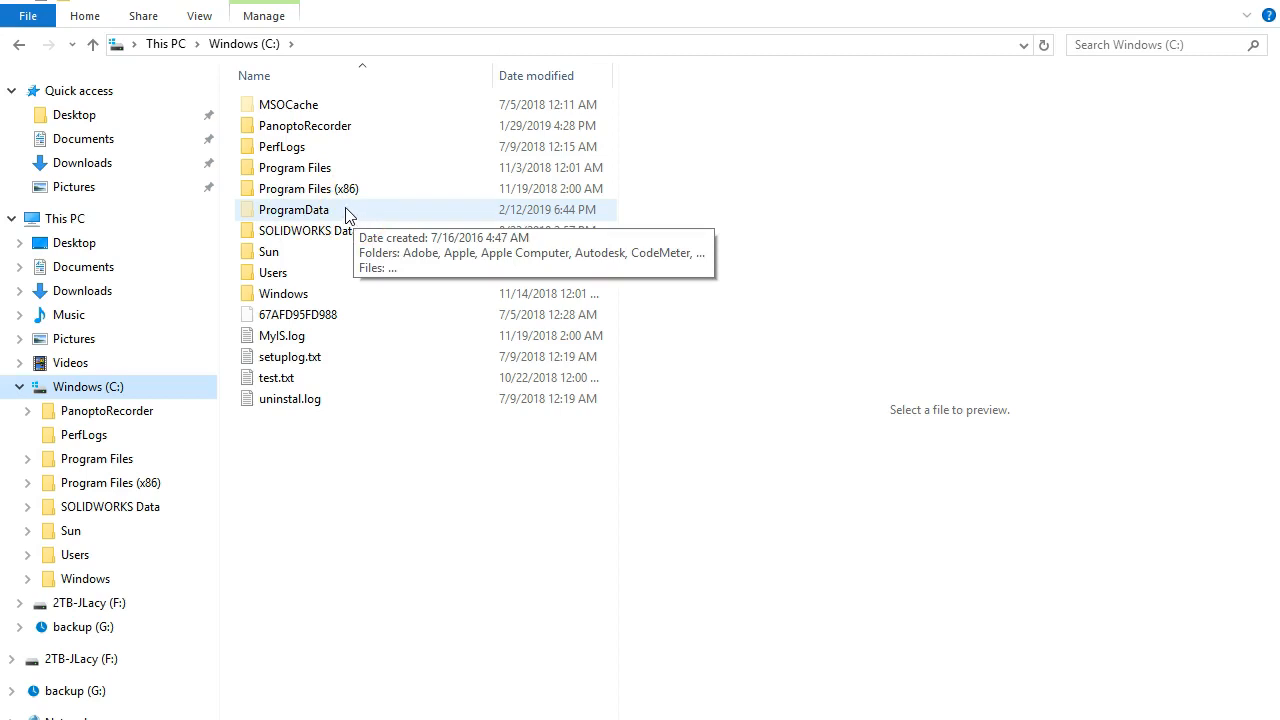
double_click(345, 209)
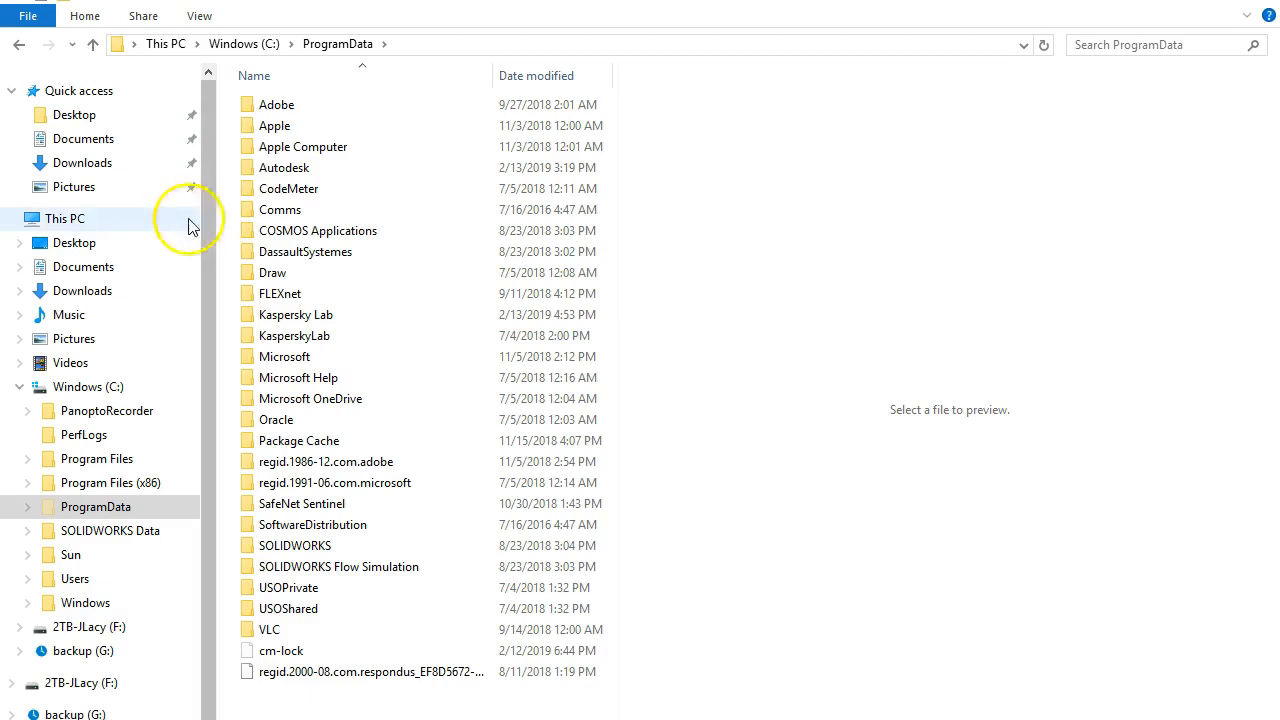
click(84, 166)
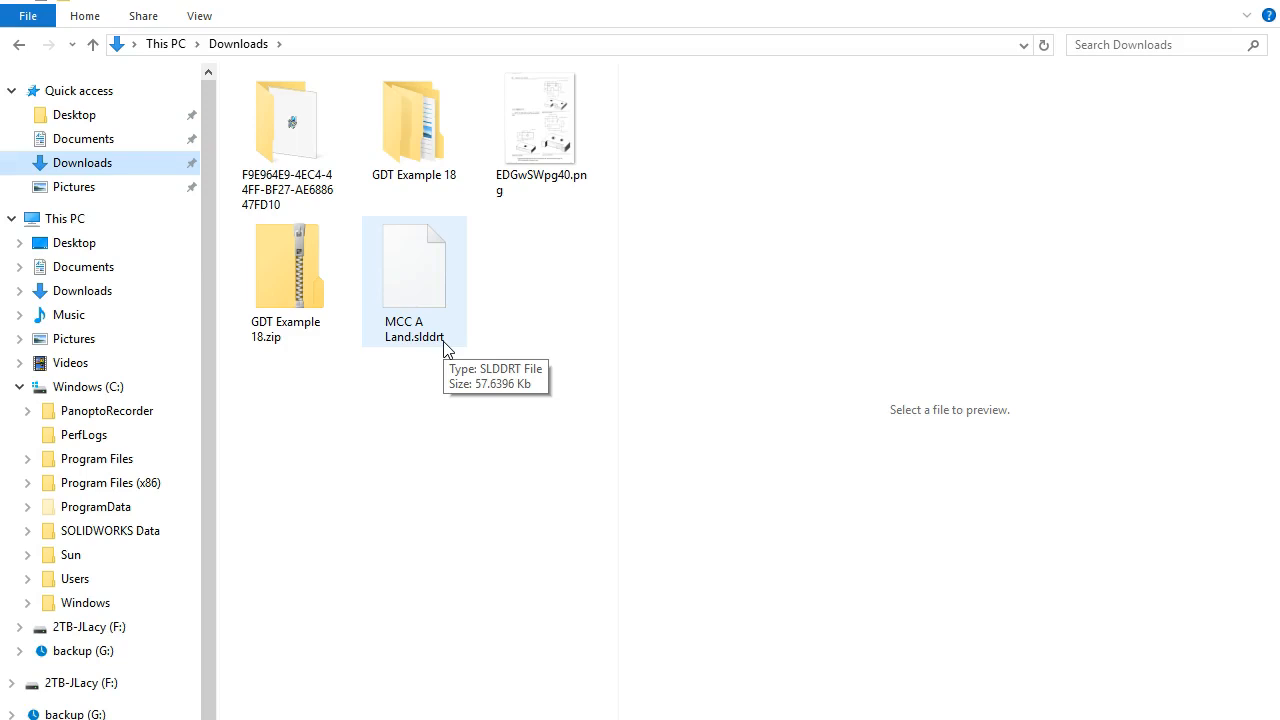
click(420, 295)
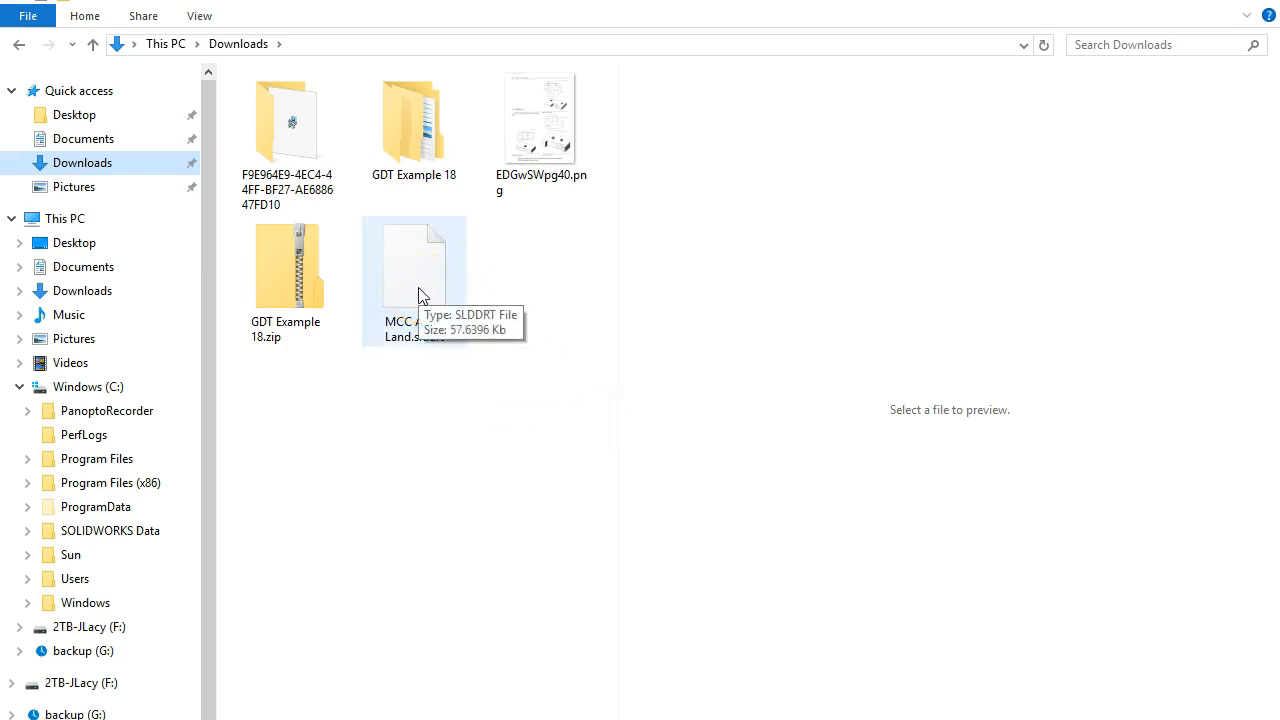
click(1085, 101)
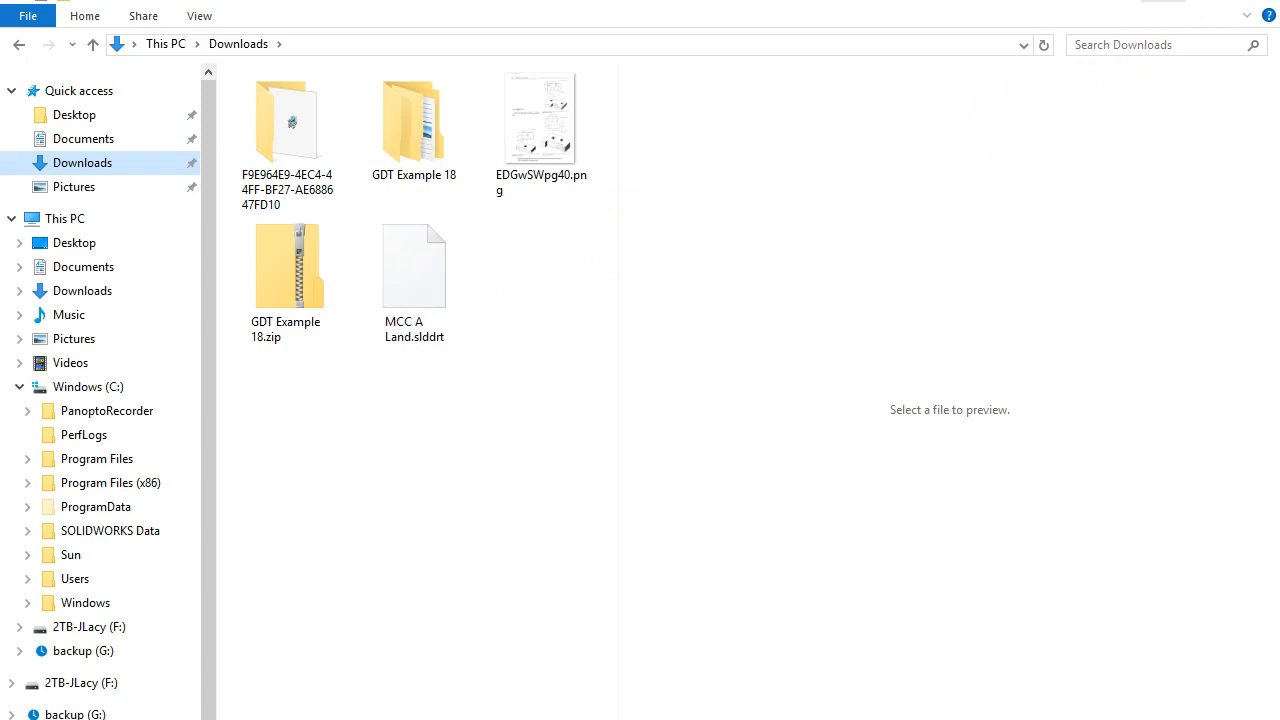
- Switch to SOLIDWORKS and open the sheet format file MCC A Land.slddrt from the Downloads folder
click(1163, 1)
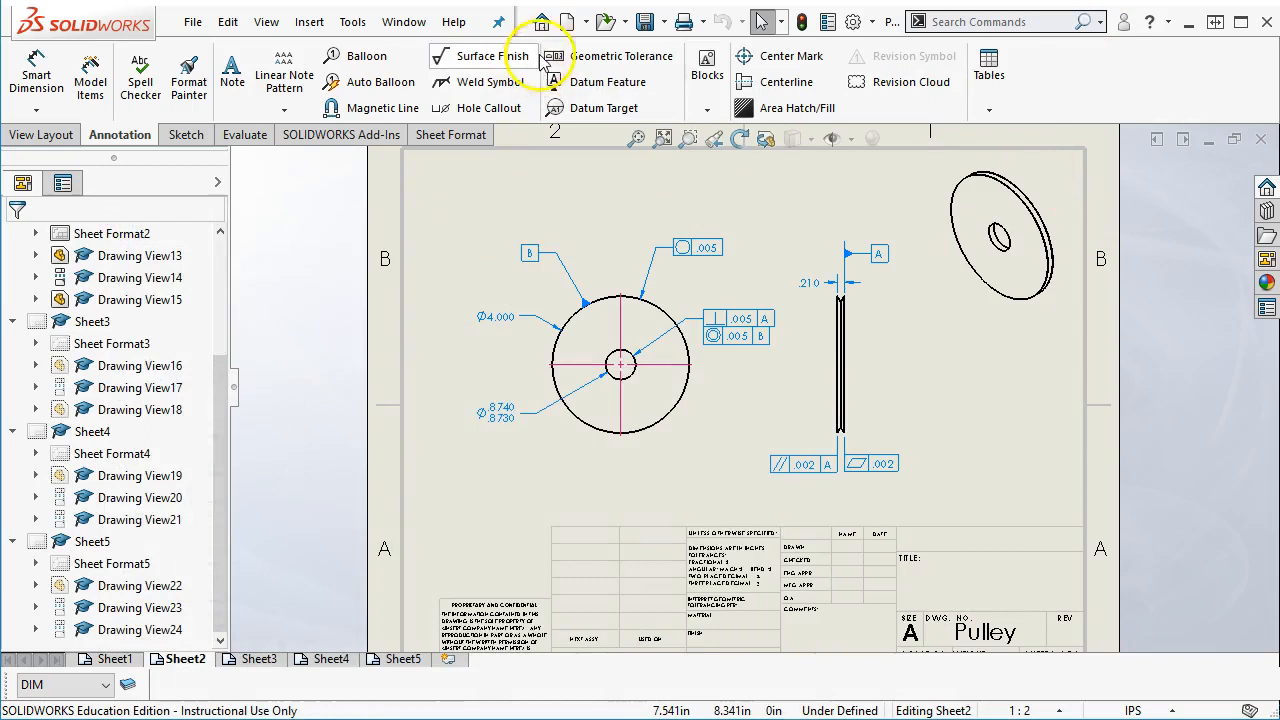
click(605, 21)
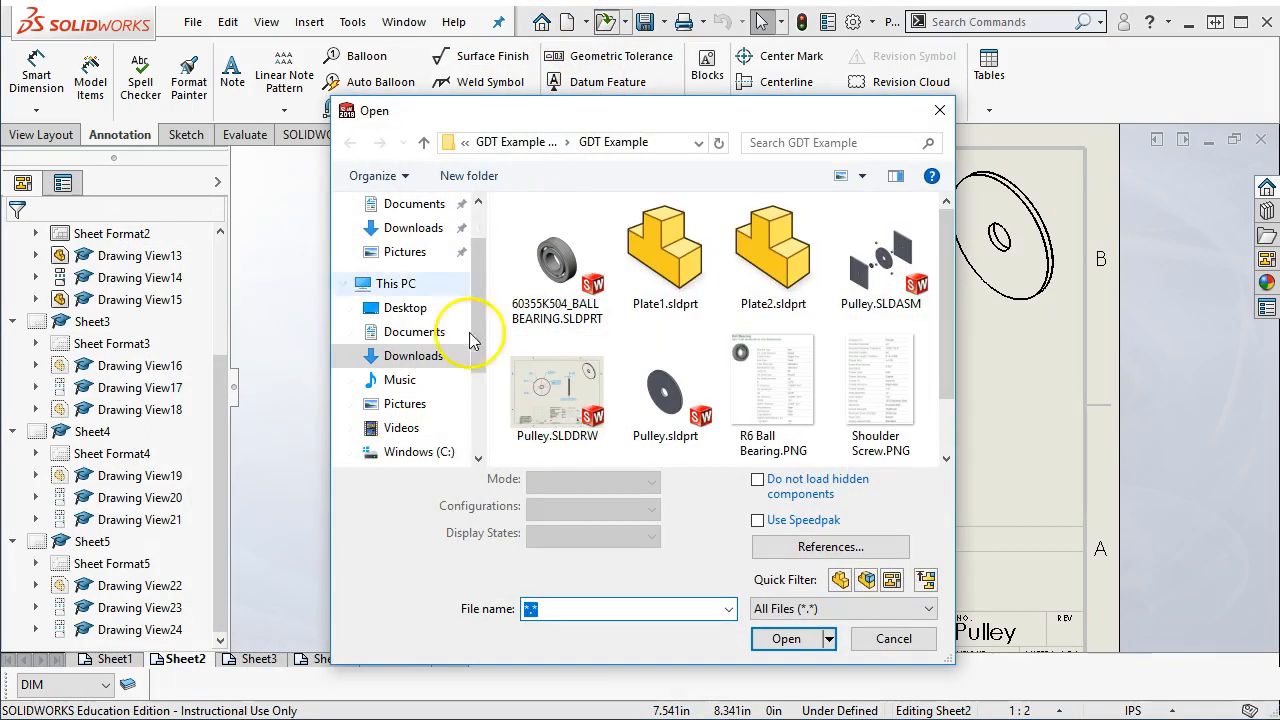
click(418, 228)
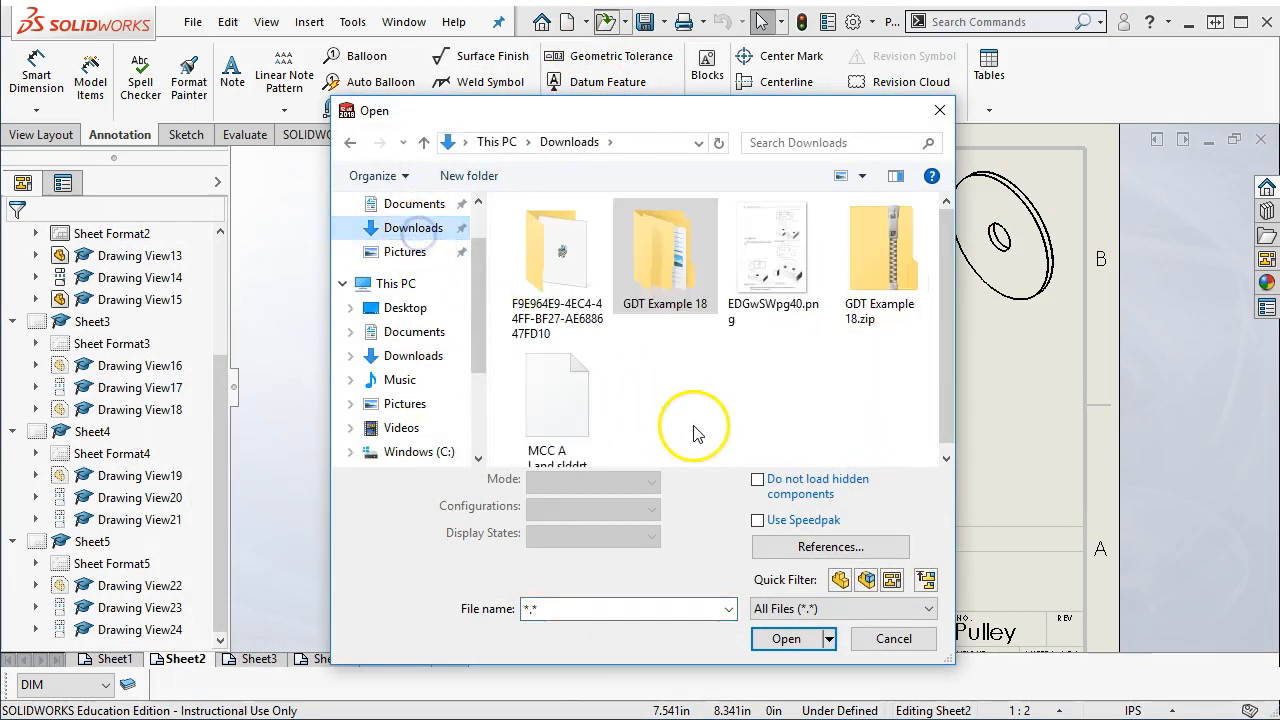
click(593, 407)
click(786, 637)
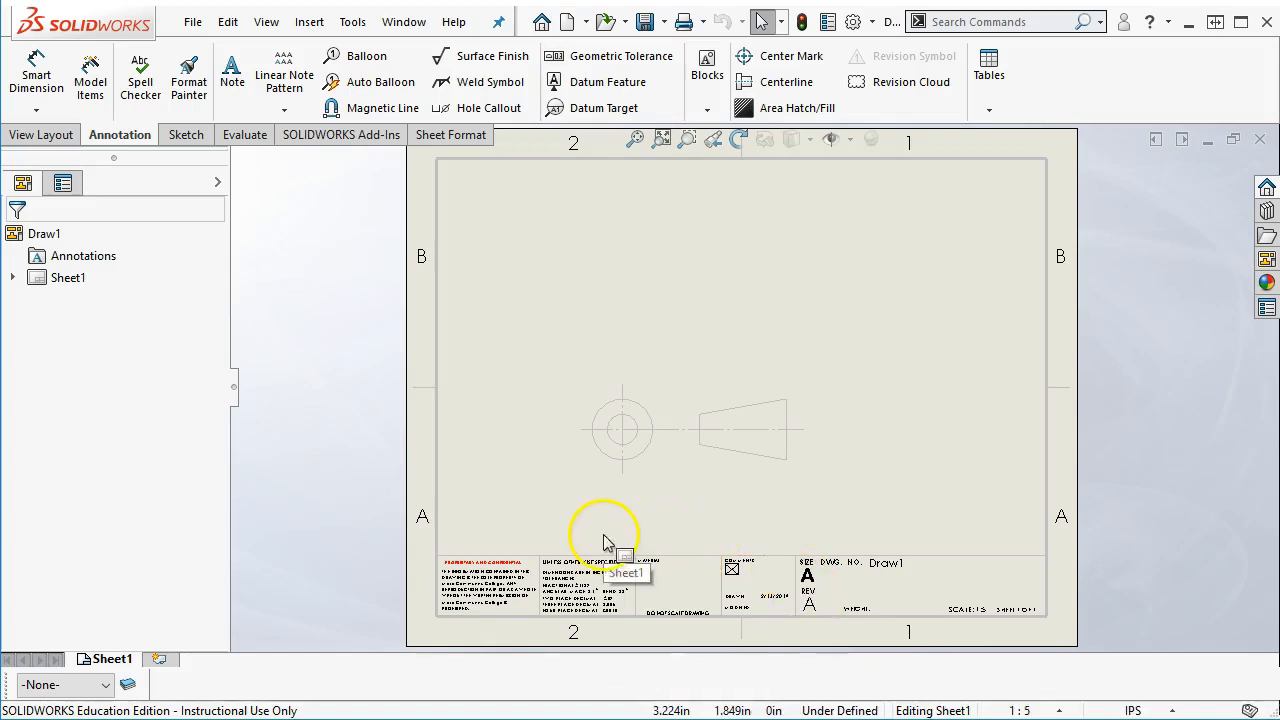
- Switch to File Explorer and look through the sheet formats in C:\ProgramData\SOLIDWORKS\SOLIDWORKS 2018\lang\english\sheetformat
key(alt+Tab)
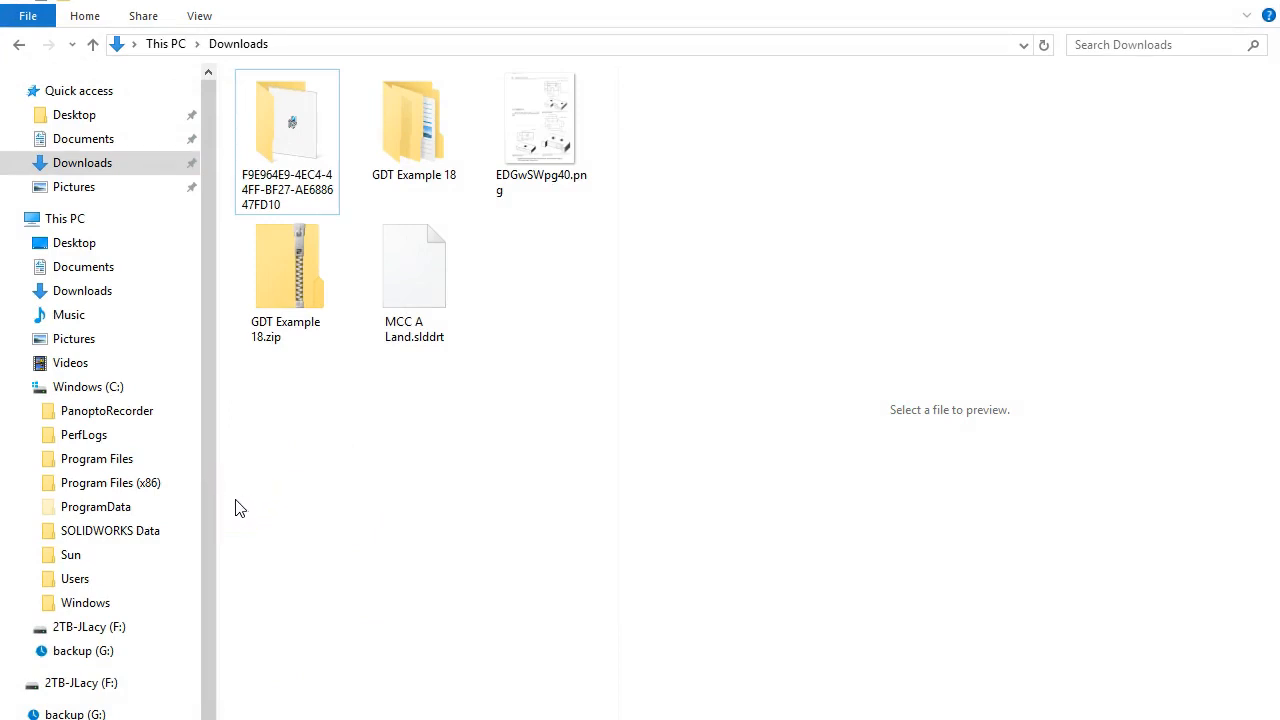
click(70, 507)
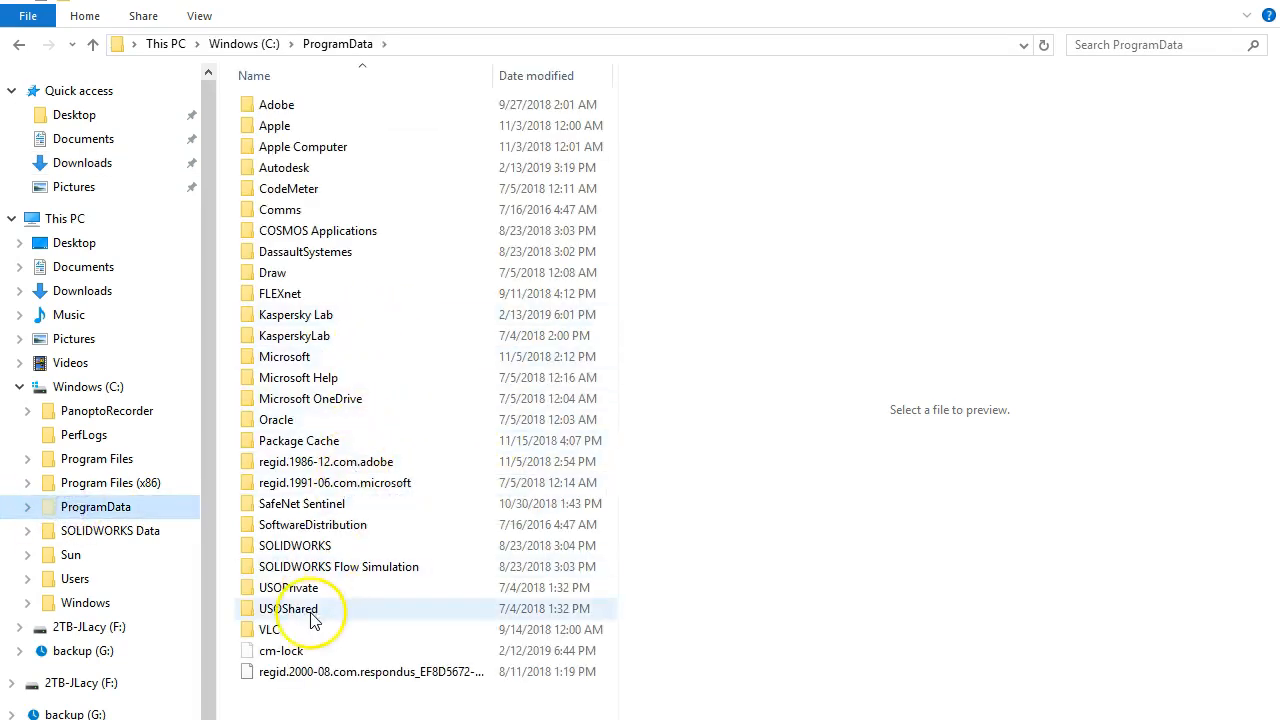
double_click(310, 550)
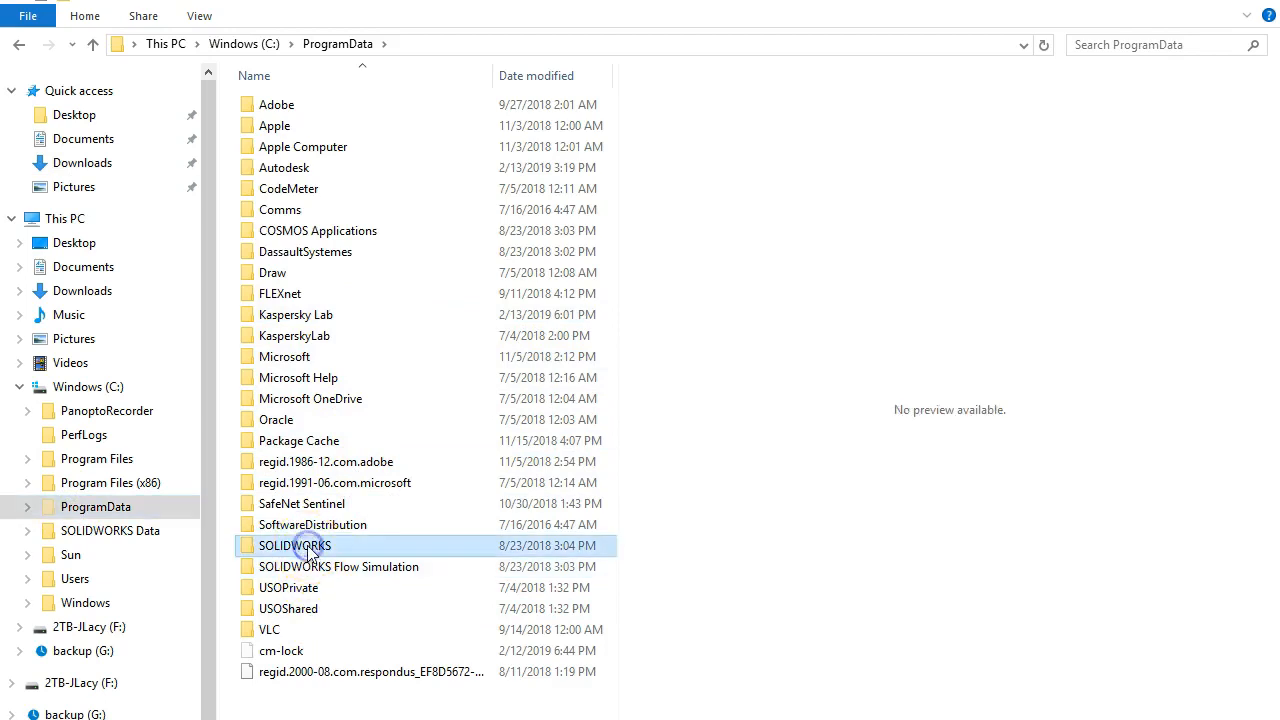
click(316, 129)
double_click(316, 129)
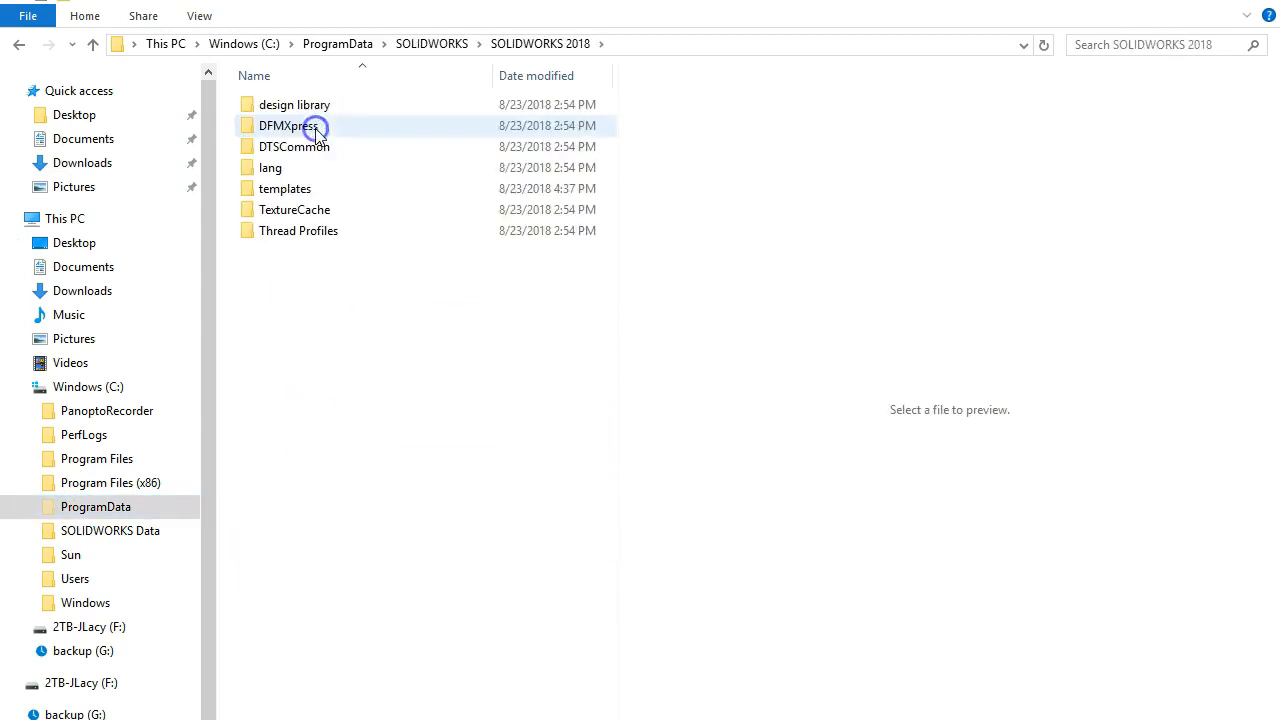
double_click(288, 168)
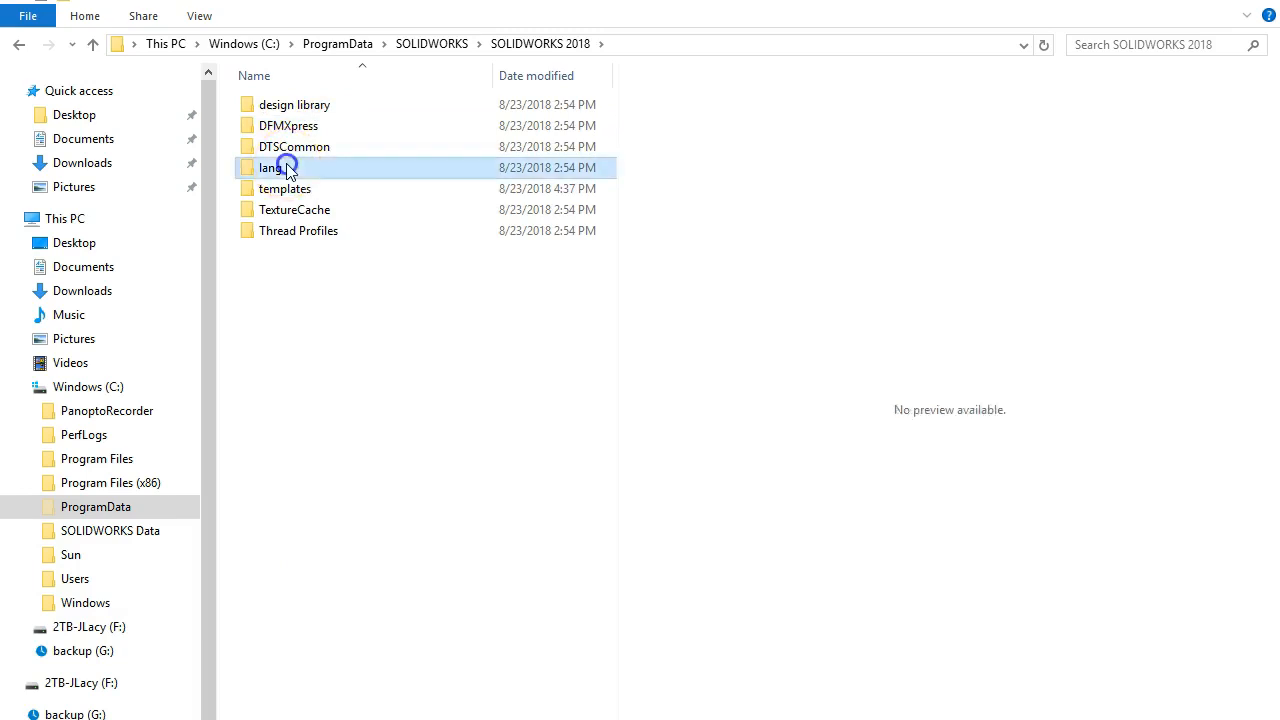
click(275, 170)
double_click(275, 170)
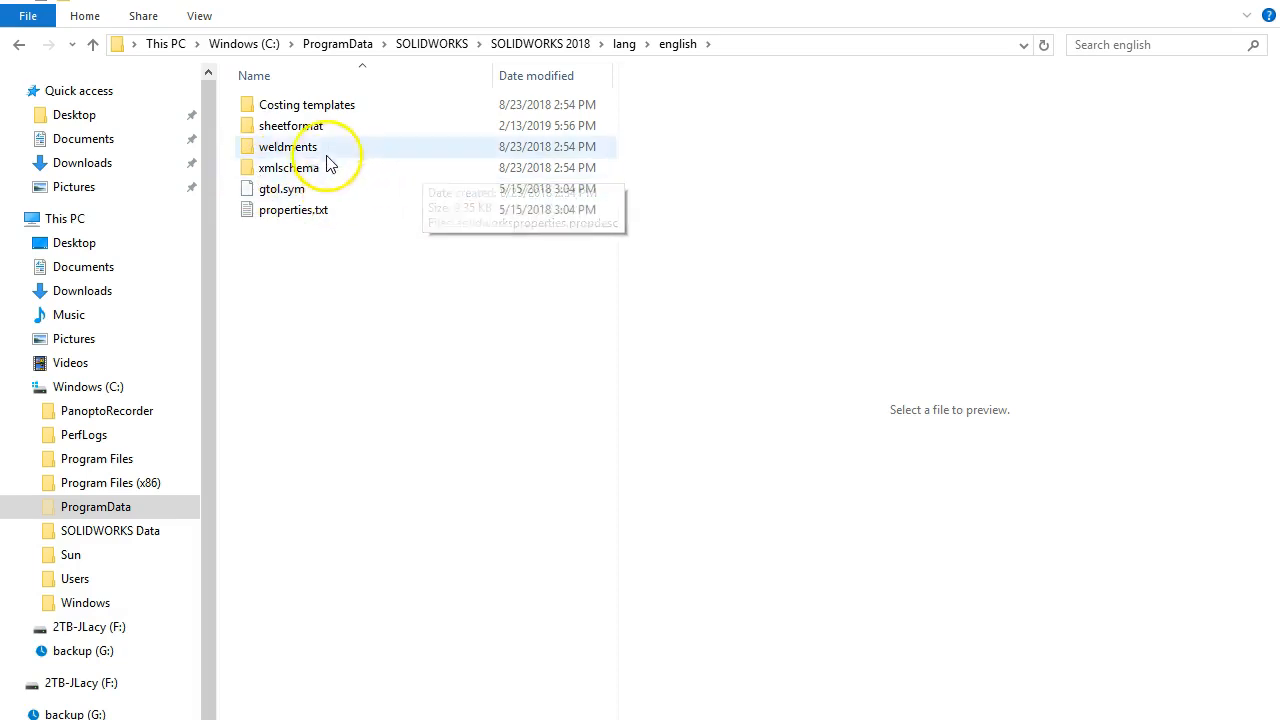
double_click(310, 127)
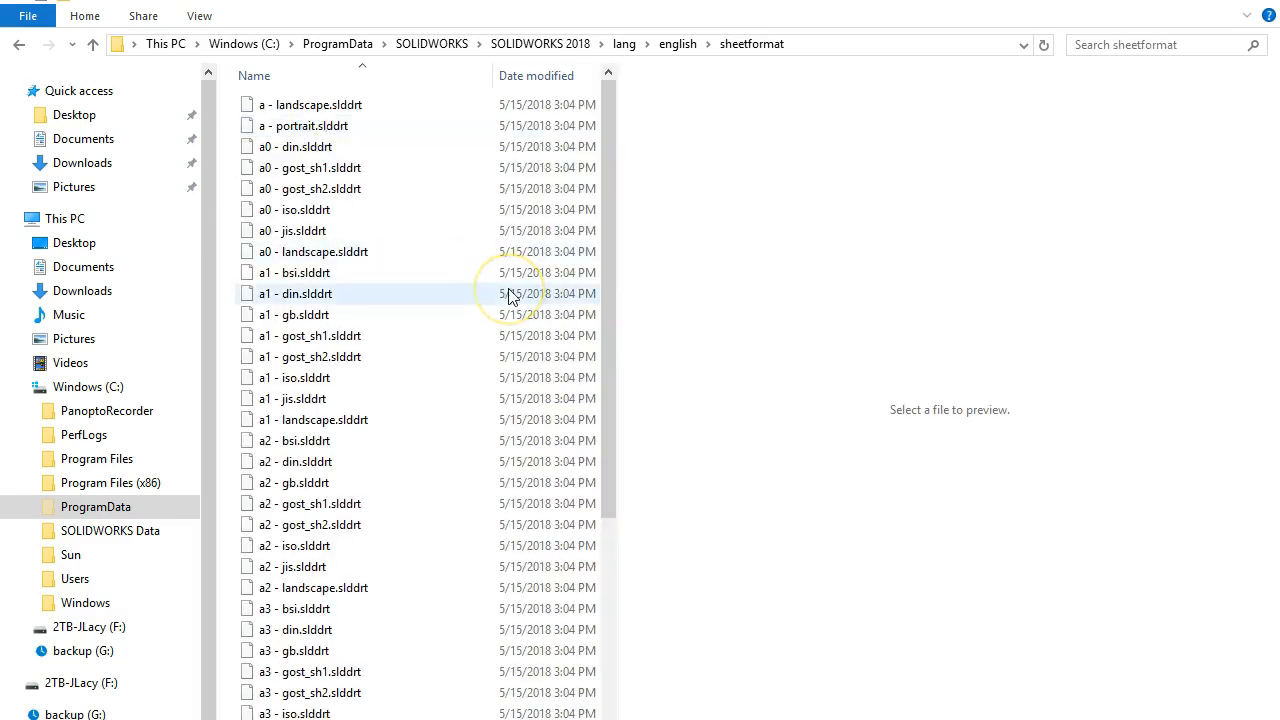
scroll(510, 295, down, 5)
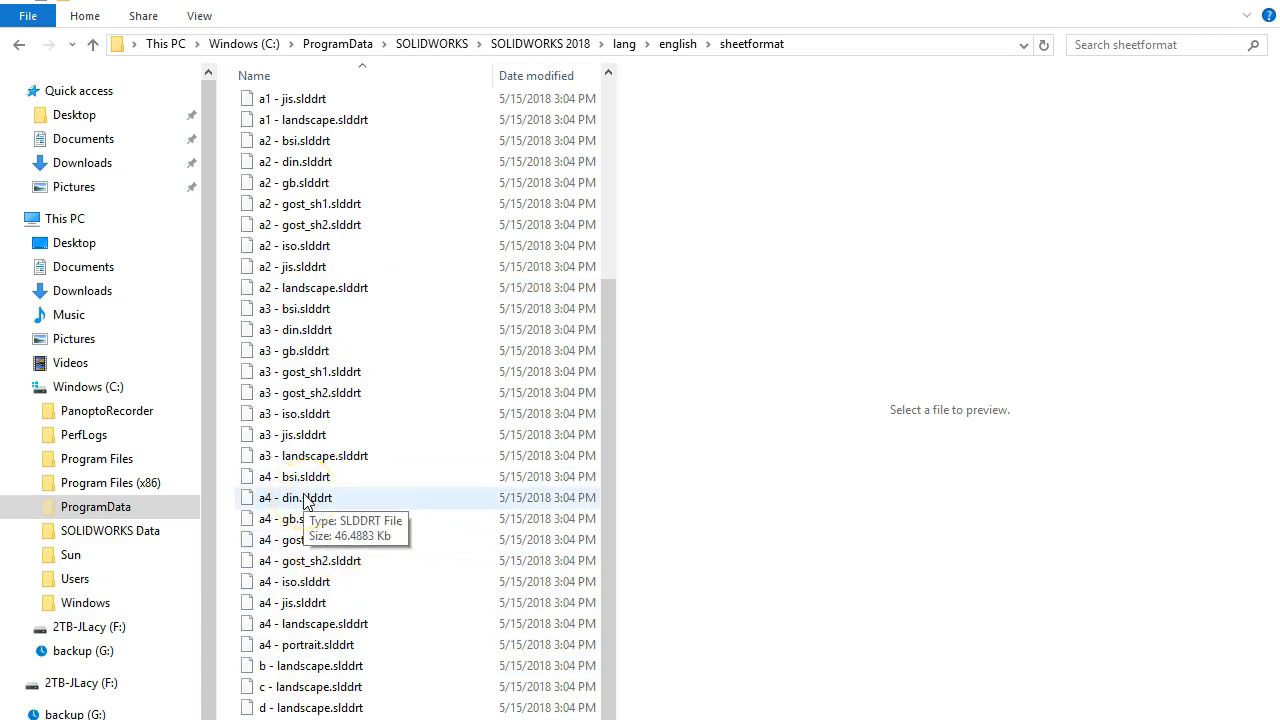
scroll(305, 500, up, 5)
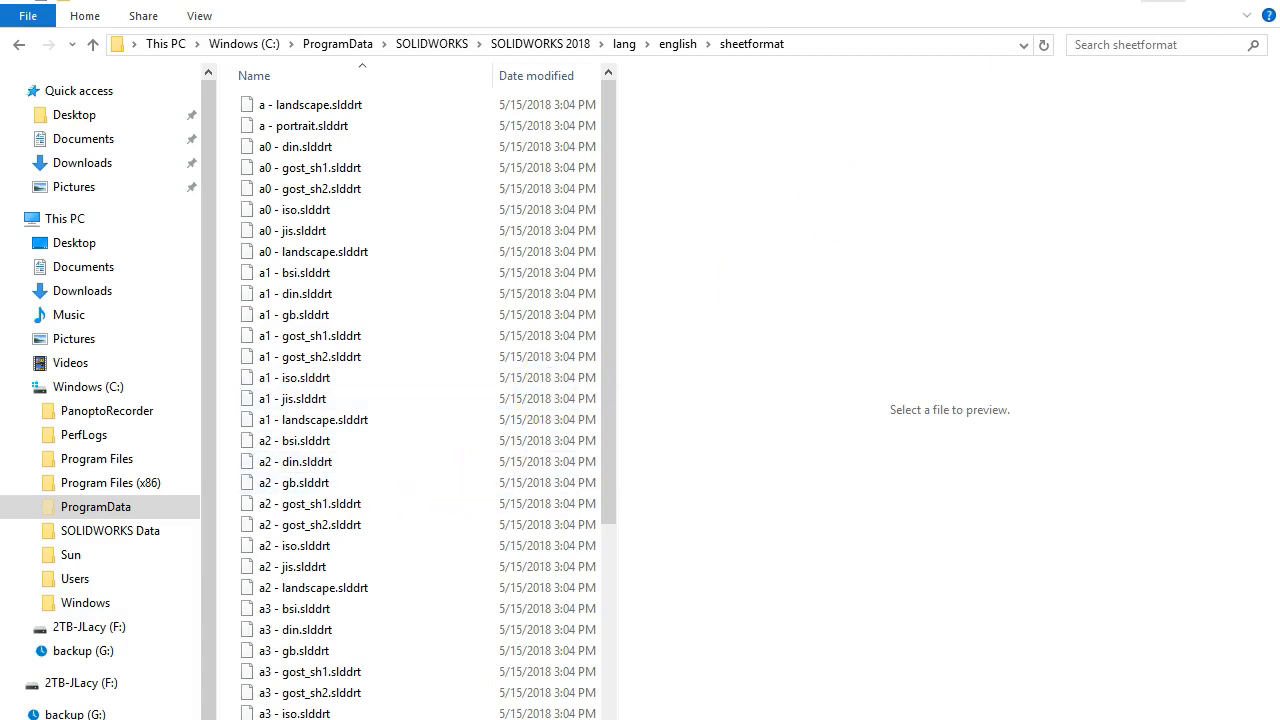
- Switch to SOLIDWORKS and examine the title block and drawing number field of the new drawing sheet
click(1163, 1)
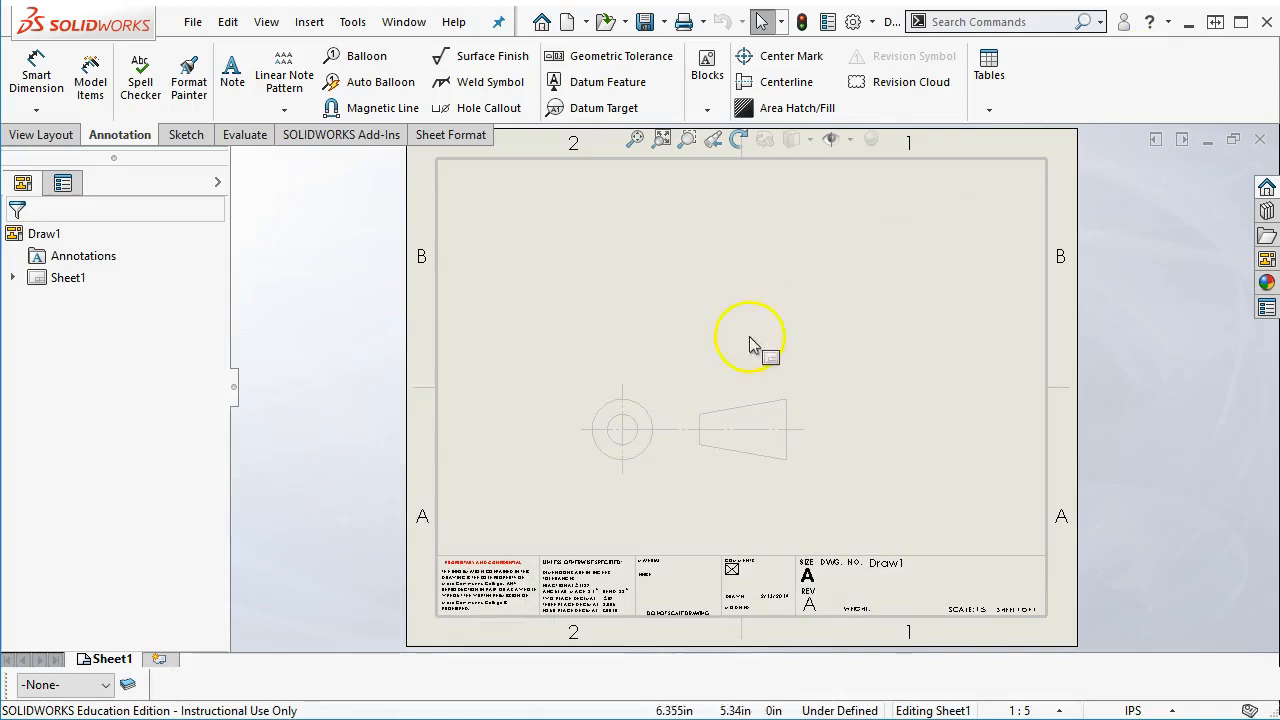
scroll(806, 543, down, 3)
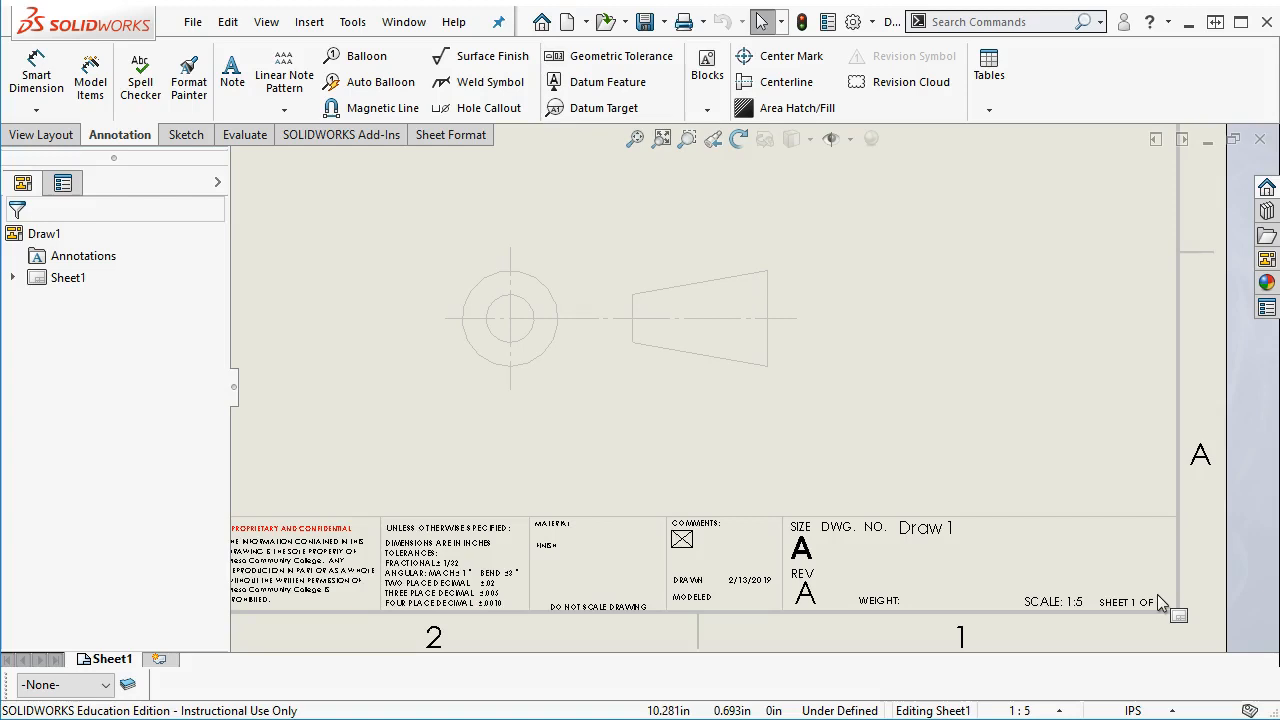
click(978, 534)
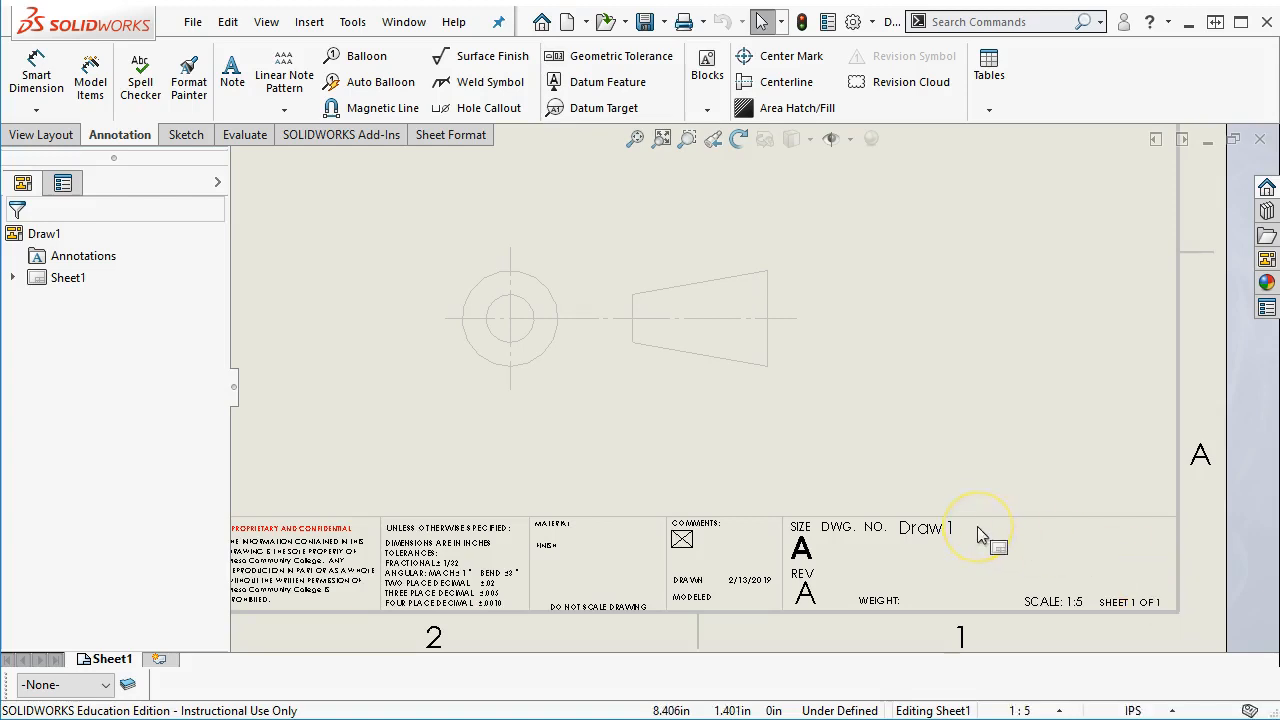
click(958, 462)
key(f)
scroll(794, 345, up, 2)
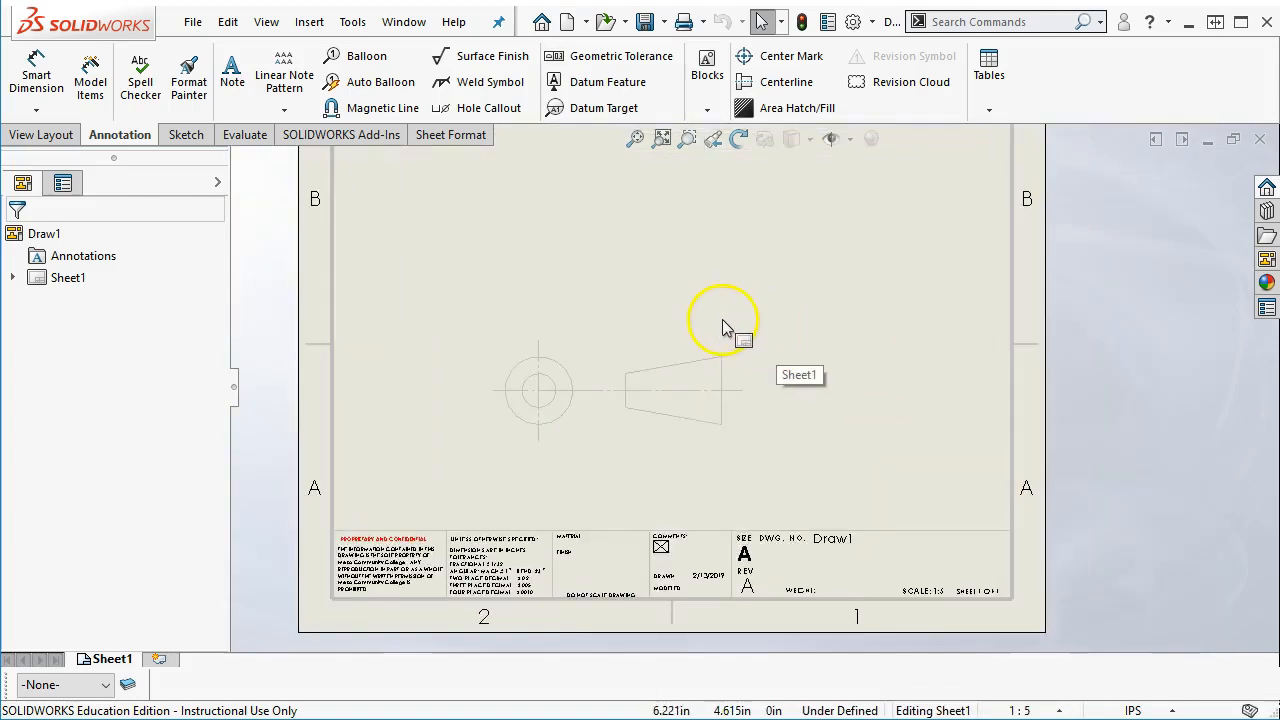
- Open the sheet format of Sheet1 for editing
scroll(722, 325, down, 1)
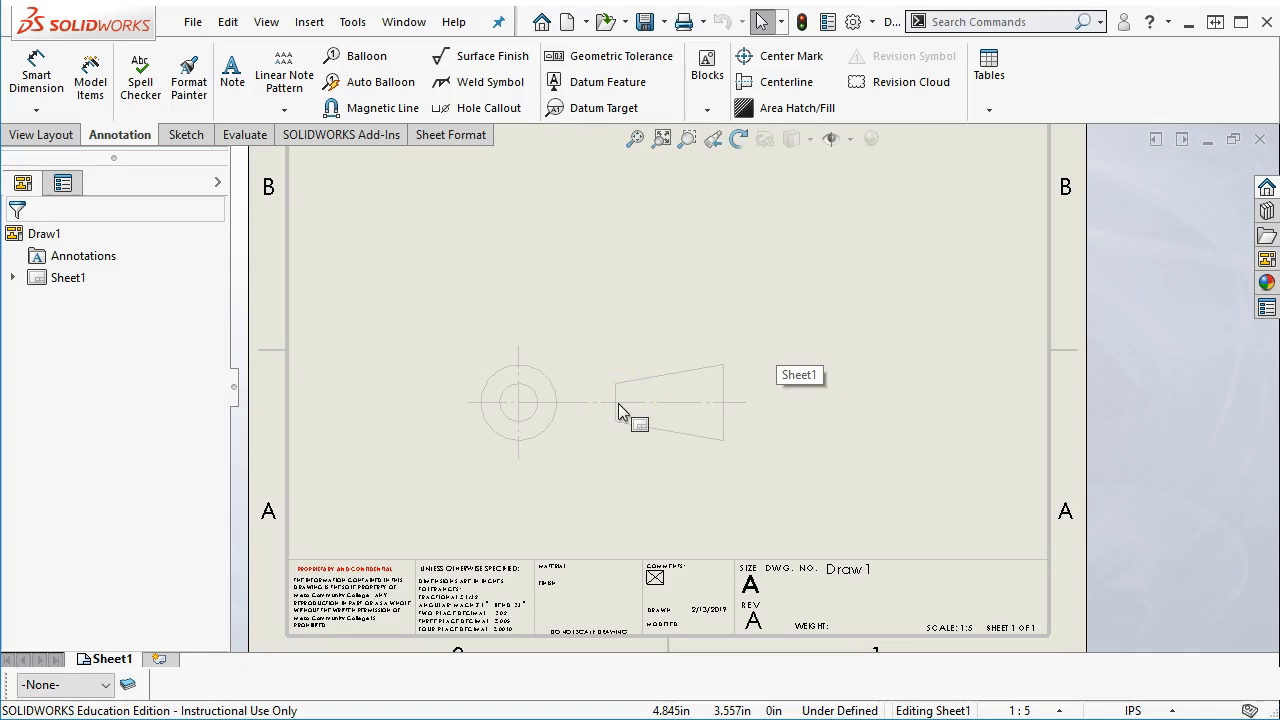
click(586, 287)
right_click(585, 285)
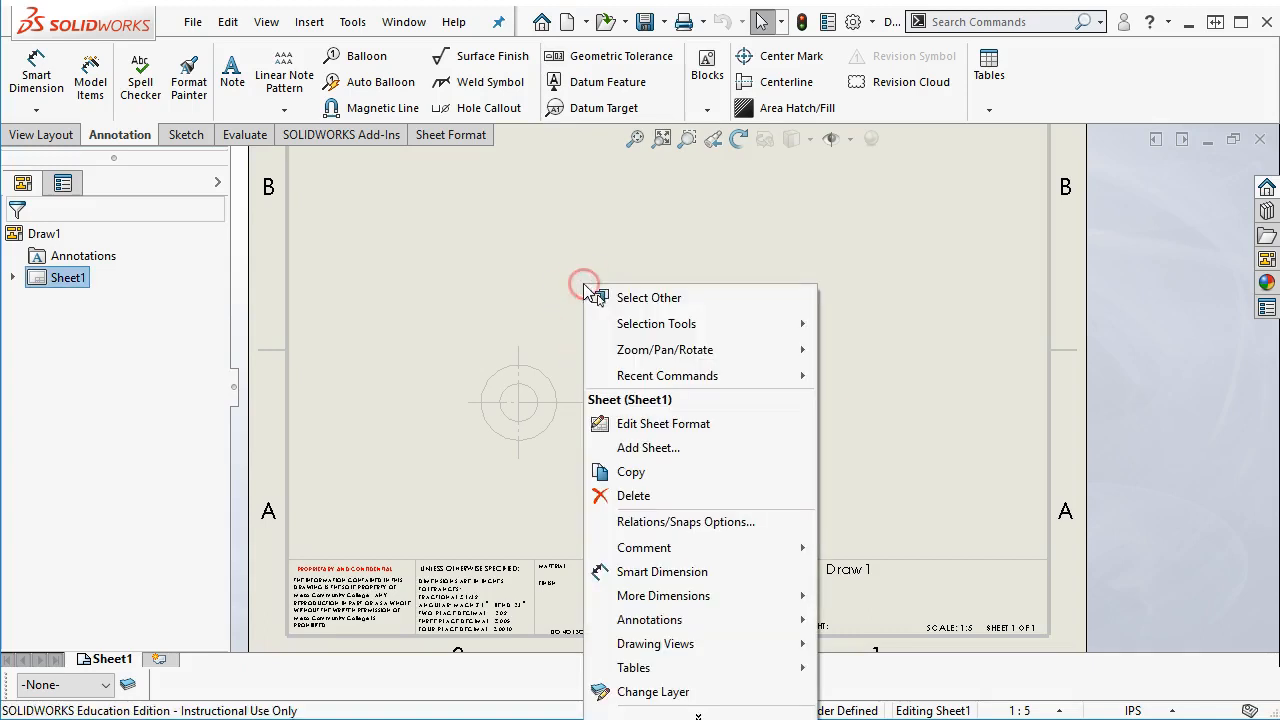
click(663, 423)
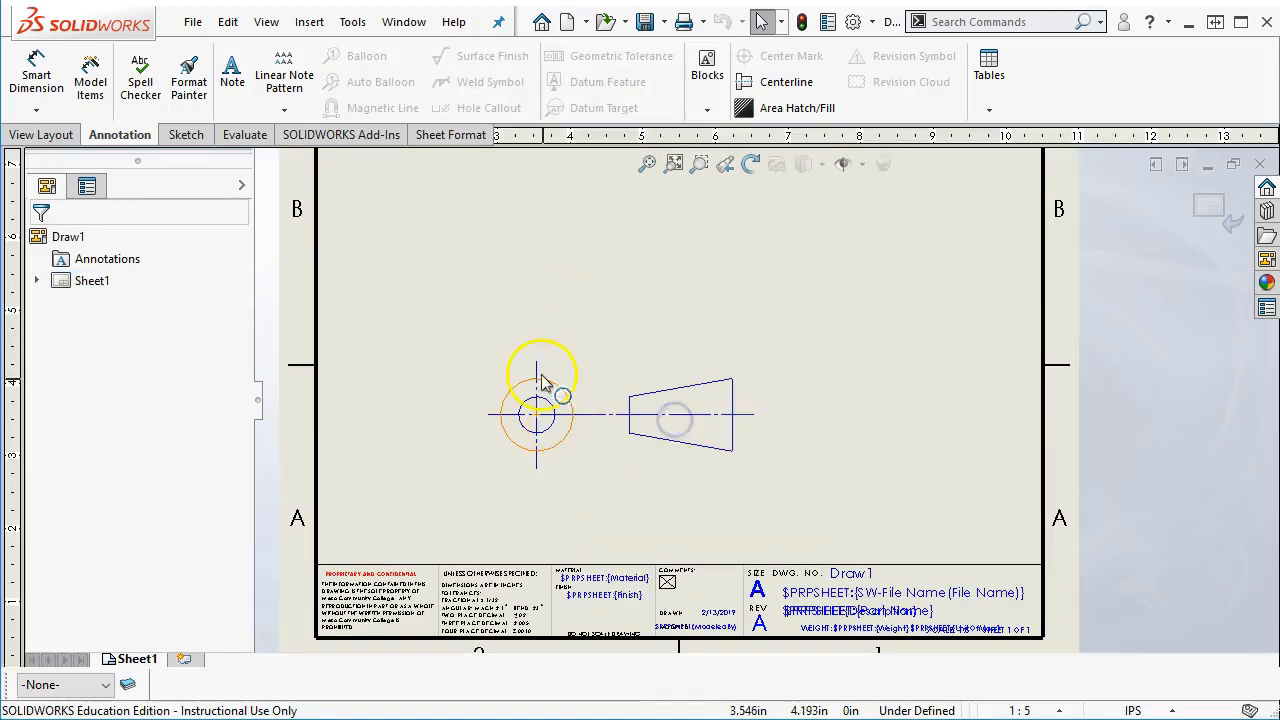
- Make a block from the projection symbol's circles, cone outline and centerlines, placing its insertion point at the circles' center
drag(450, 313, 835, 513)
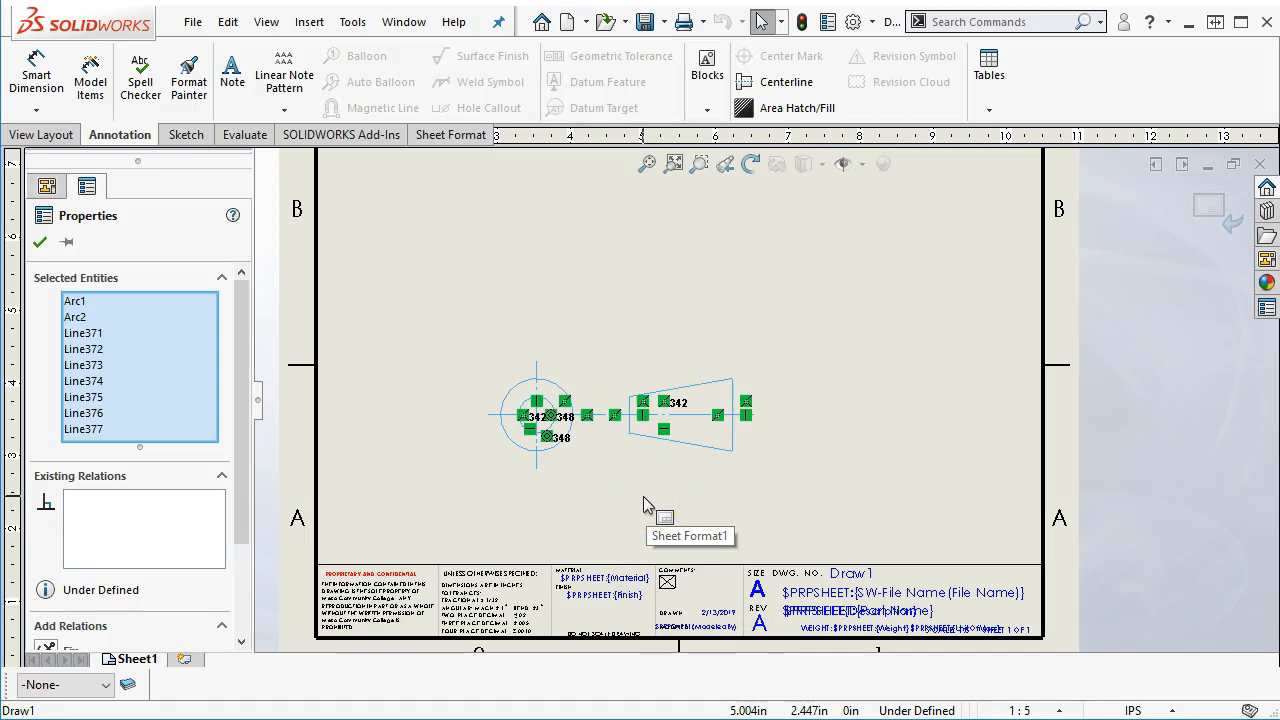
click(705, 112)
click(726, 137)
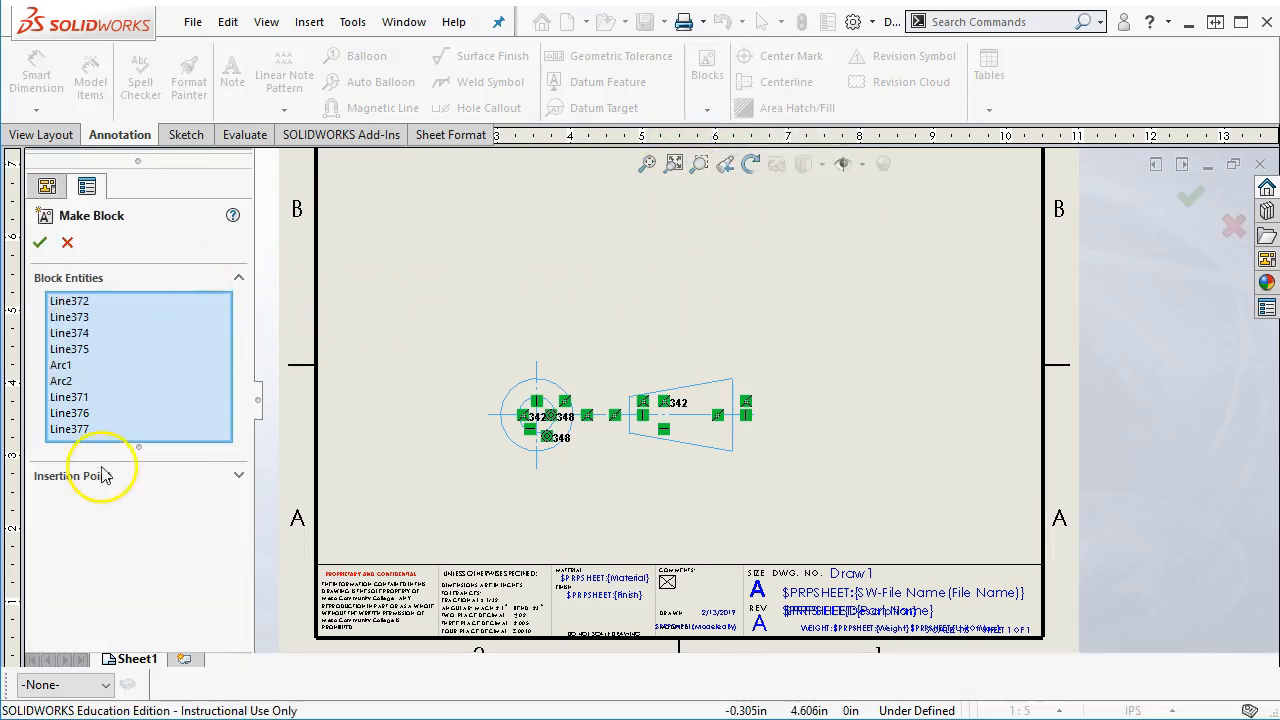
click(238, 476)
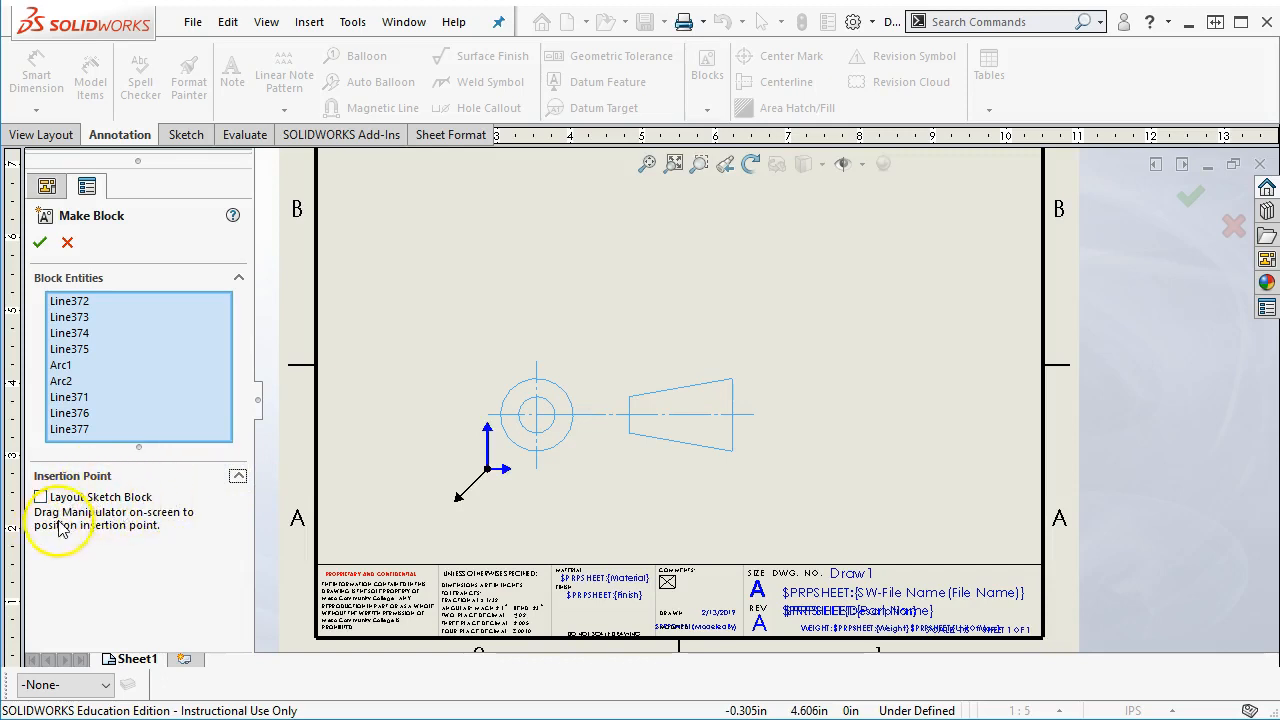
scroll(521, 456, down, 2)
drag(516, 470, 583, 393)
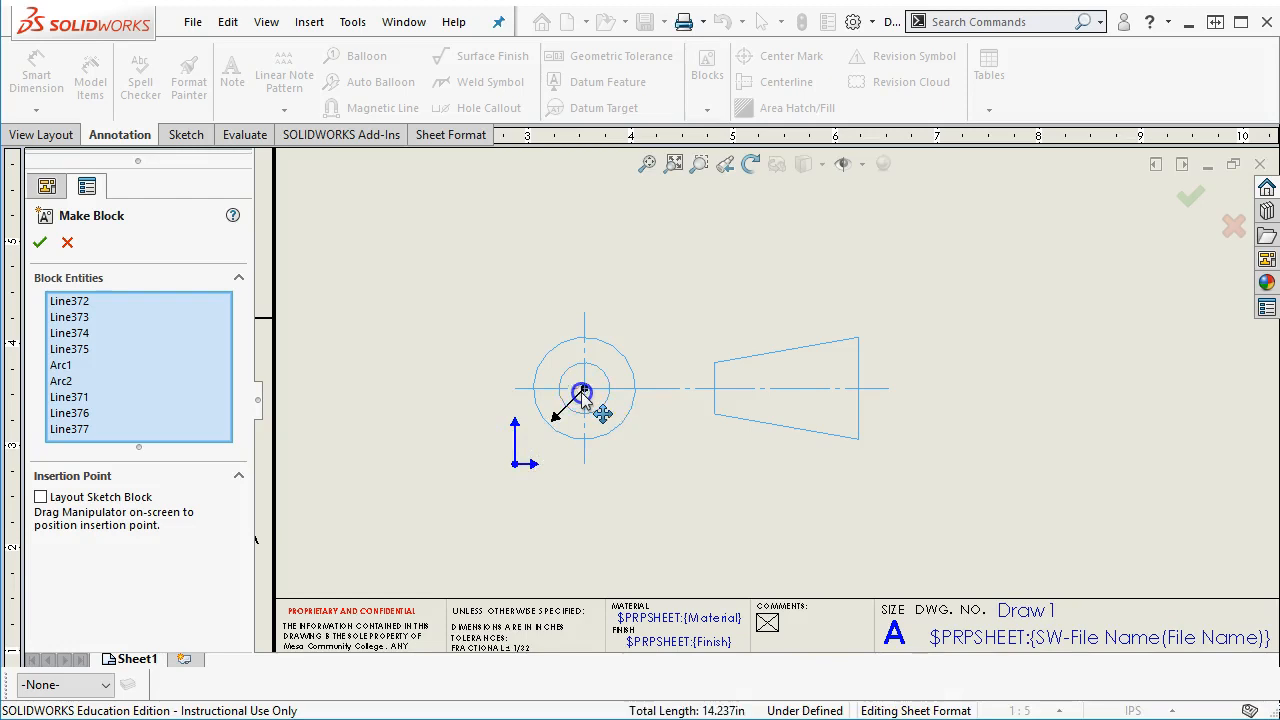
drag(520, 469, 590, 393)
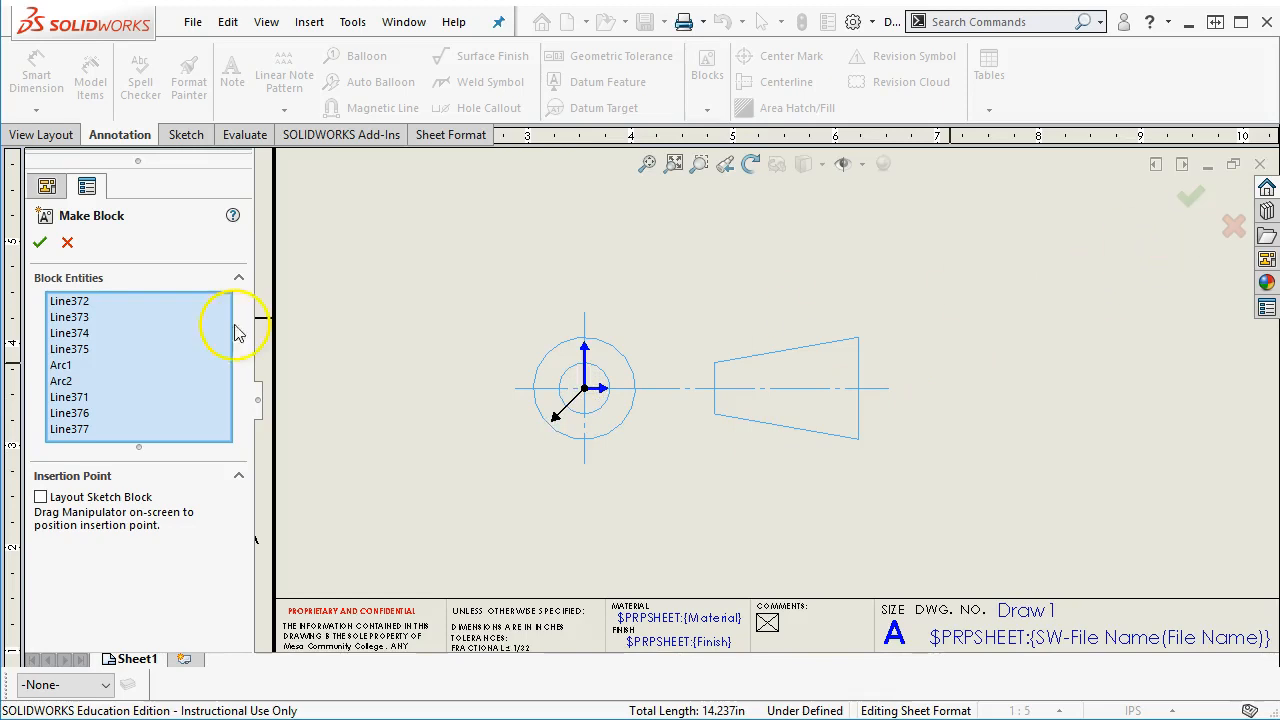
click(40, 243)
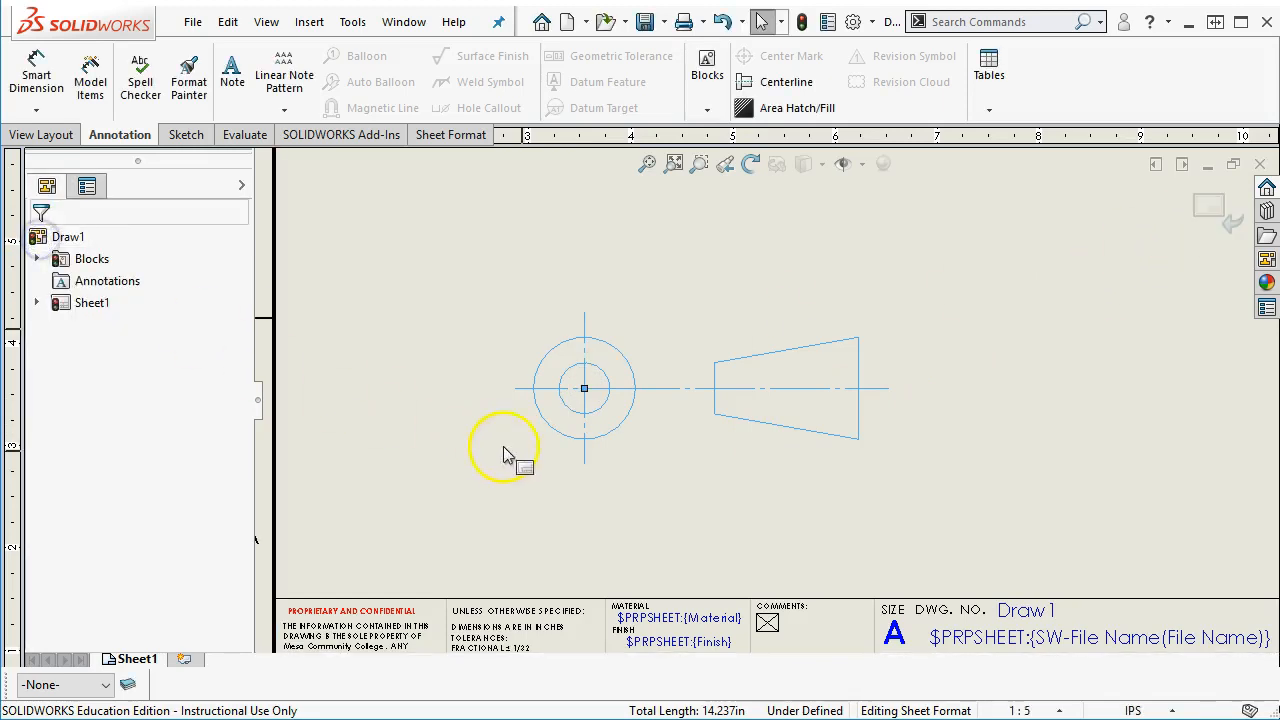
- Move the projection symbol block slightly higher and to the right on the sheet
drag(585, 389, 624, 291)
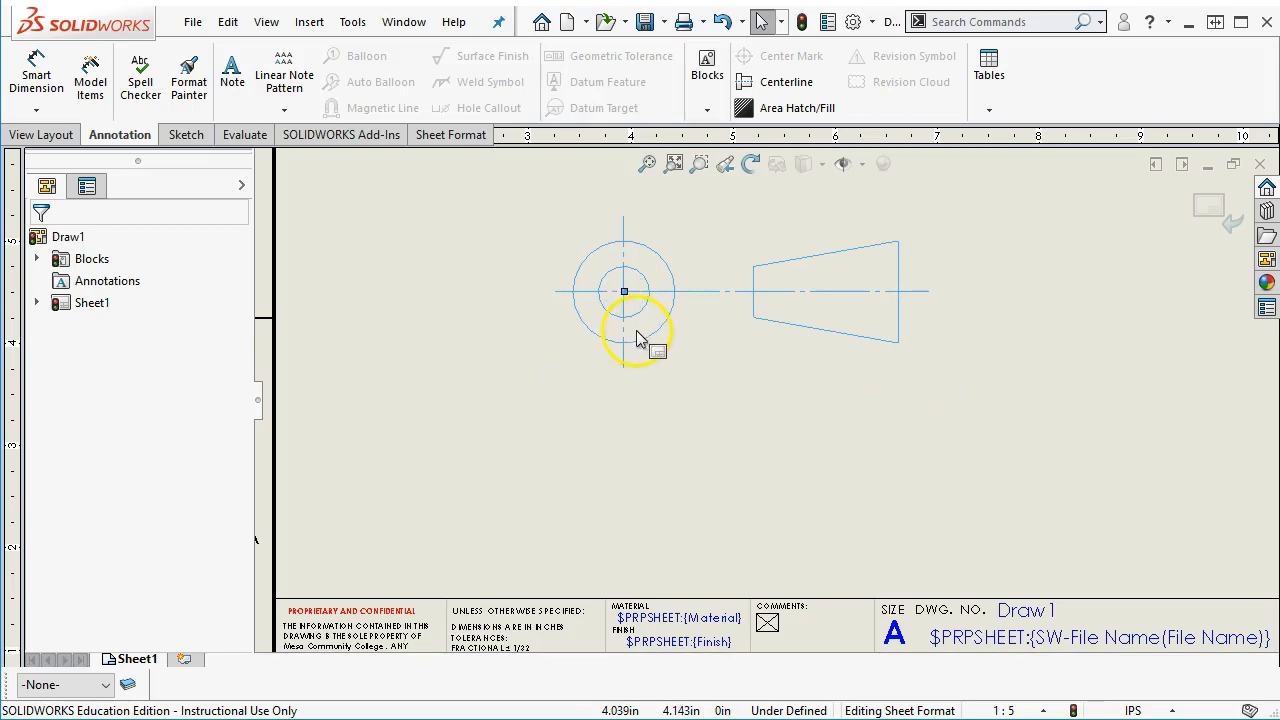
key(f)
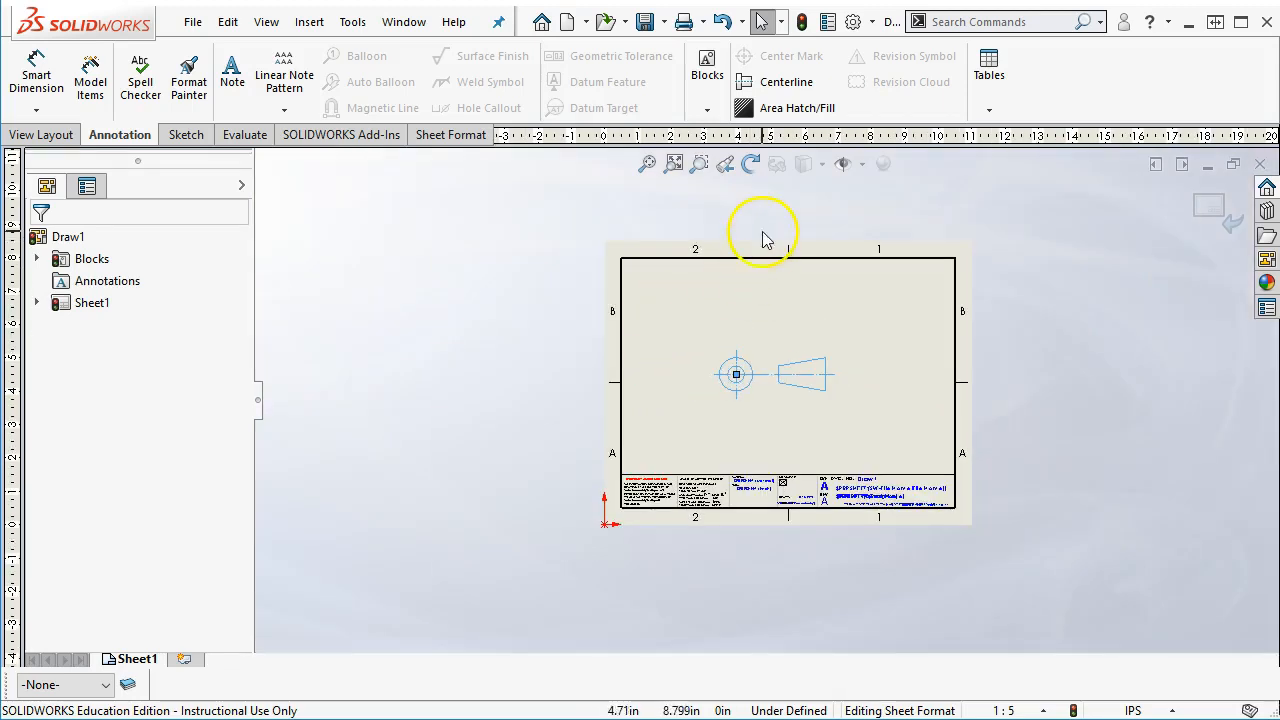
scroll(790, 432, down, 5)
click(785, 433)
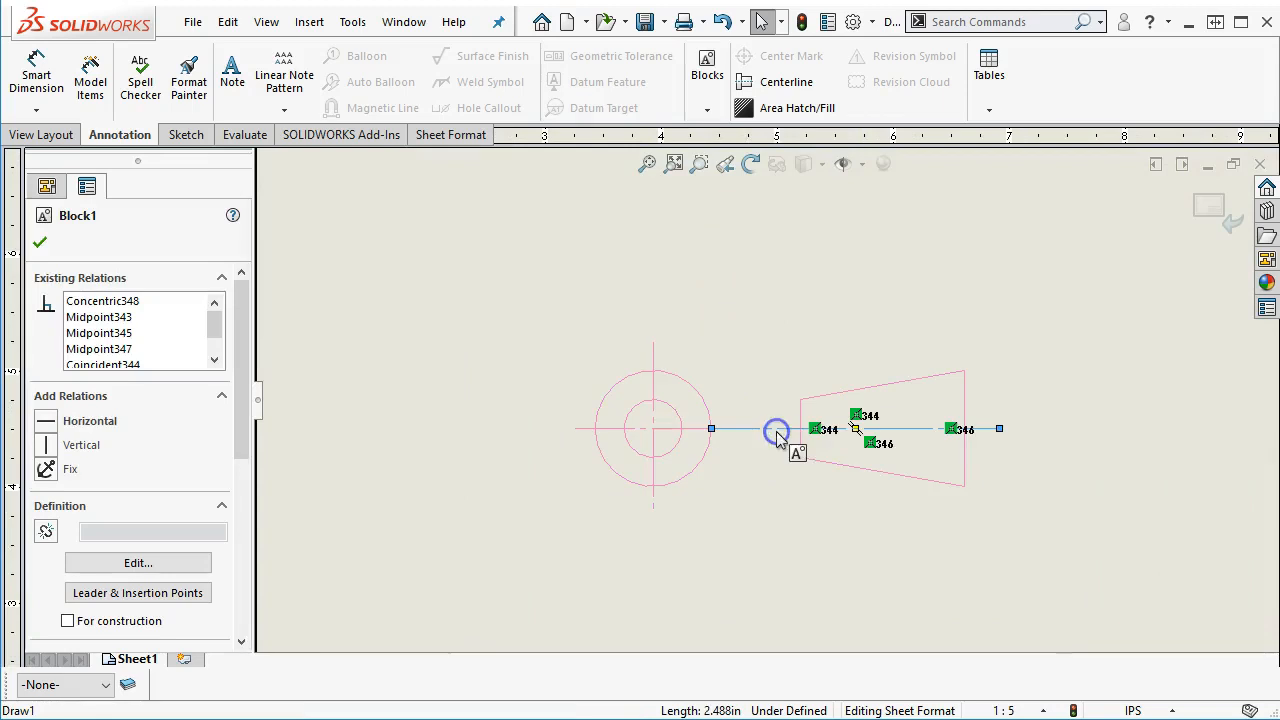
click(205, 138)
click(533, 107)
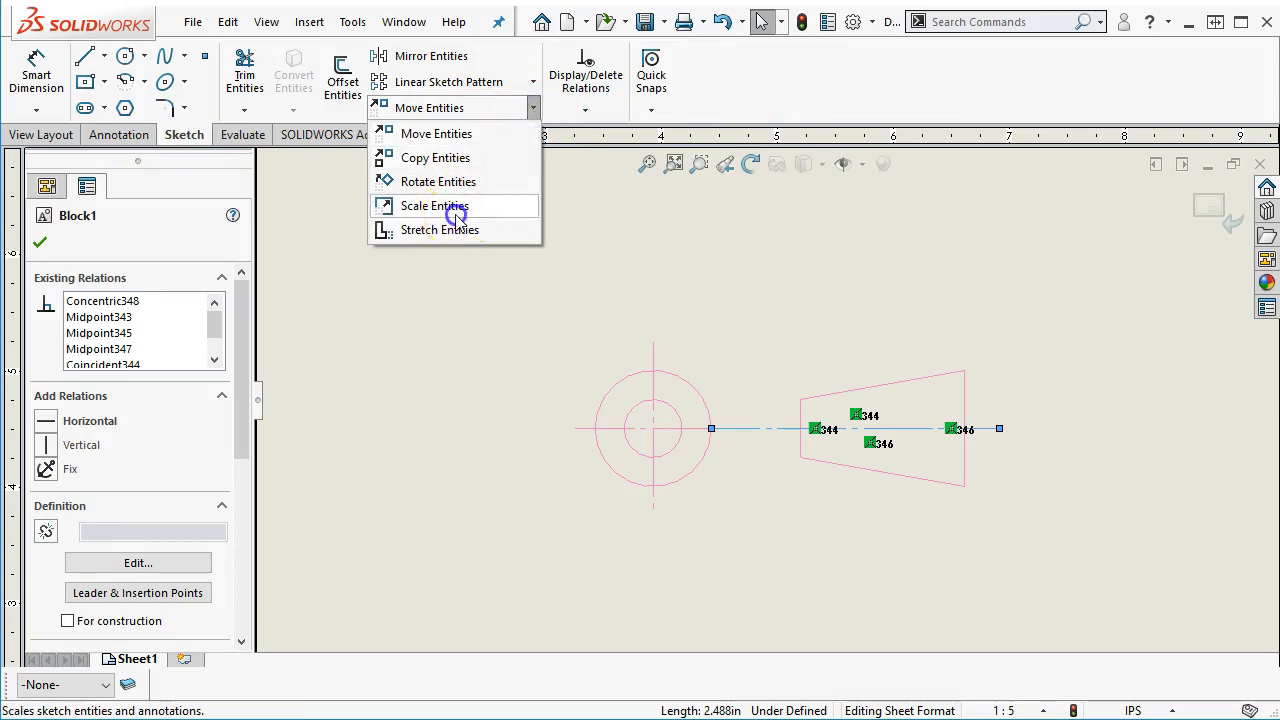
click(445, 207)
click(84, 405)
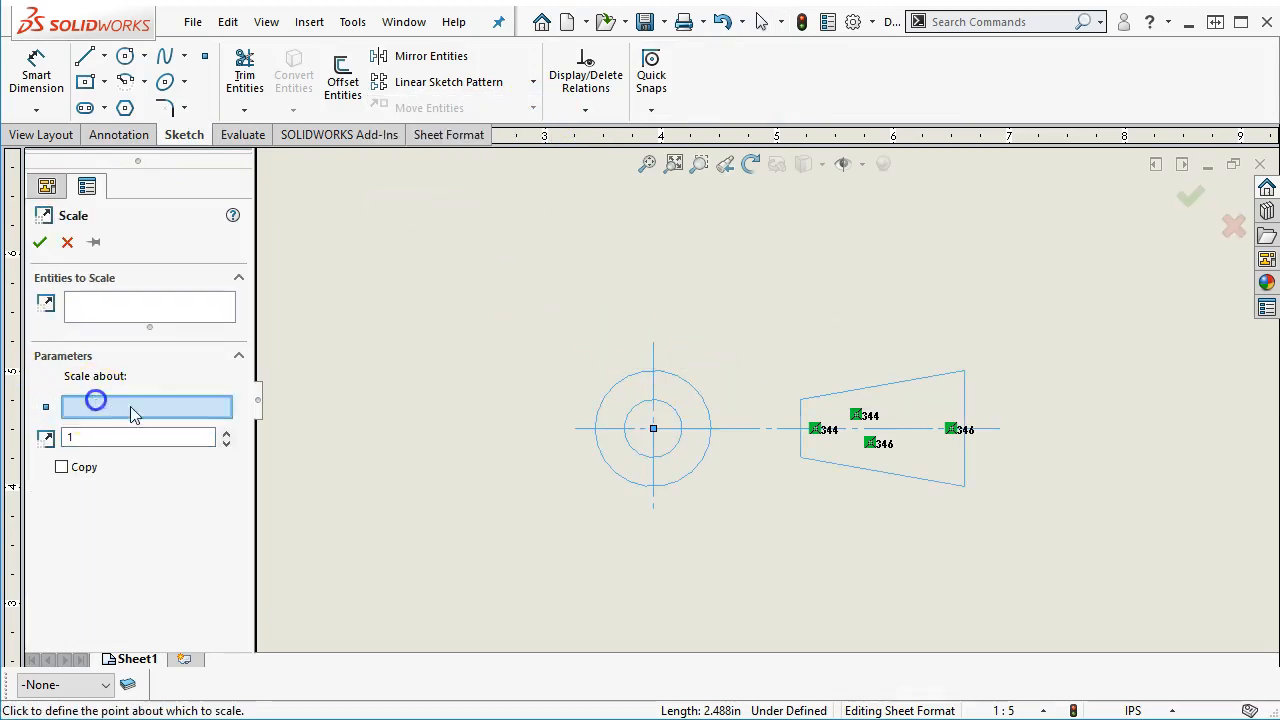
click(653, 430)
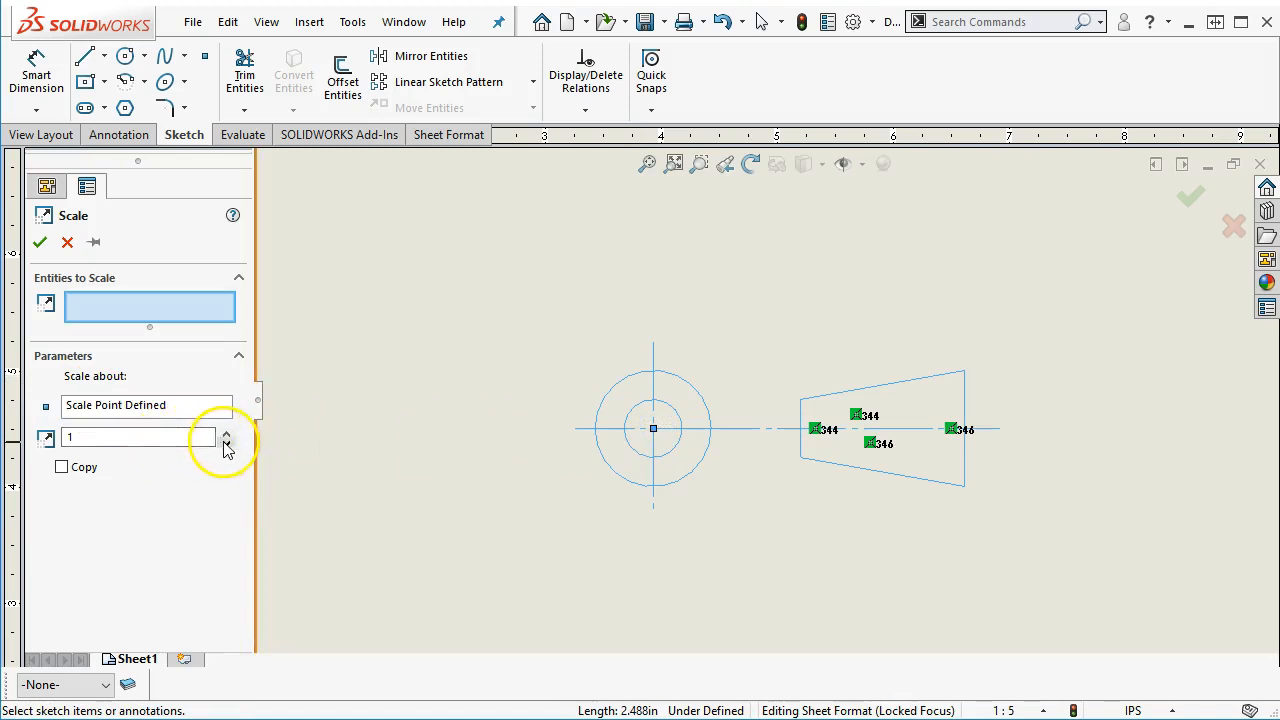
click(721, 436)
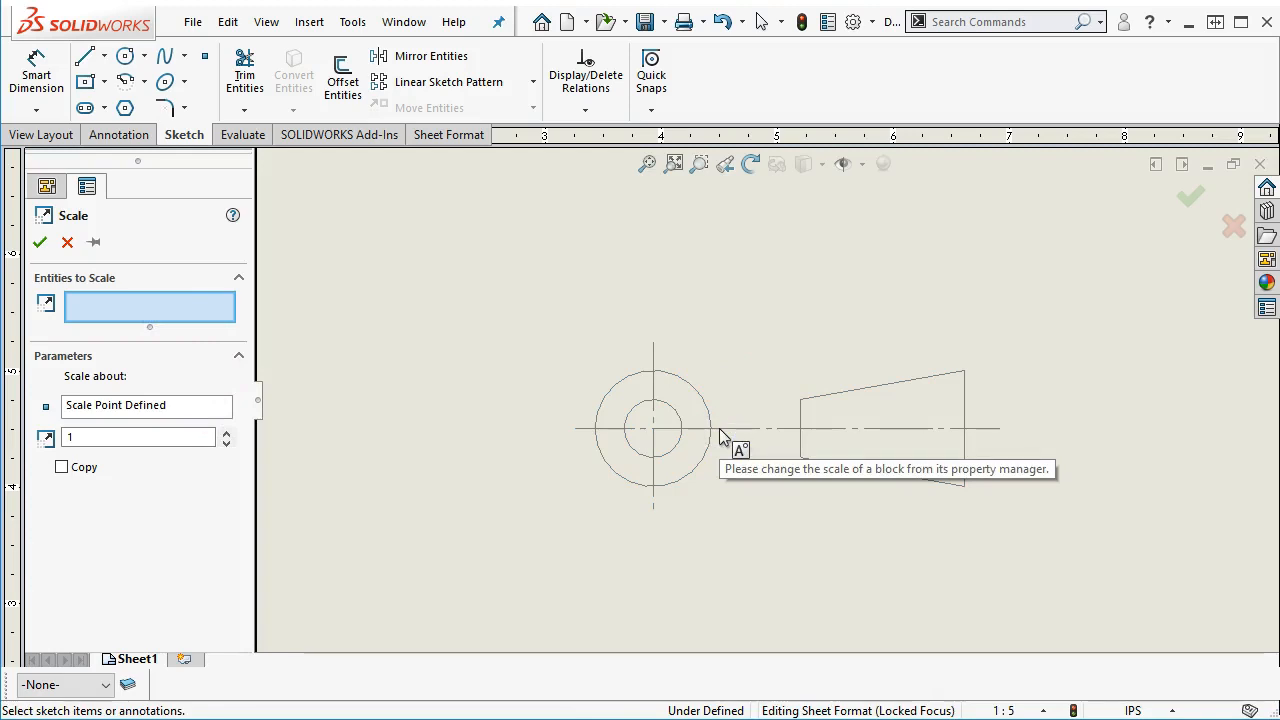
click(67, 242)
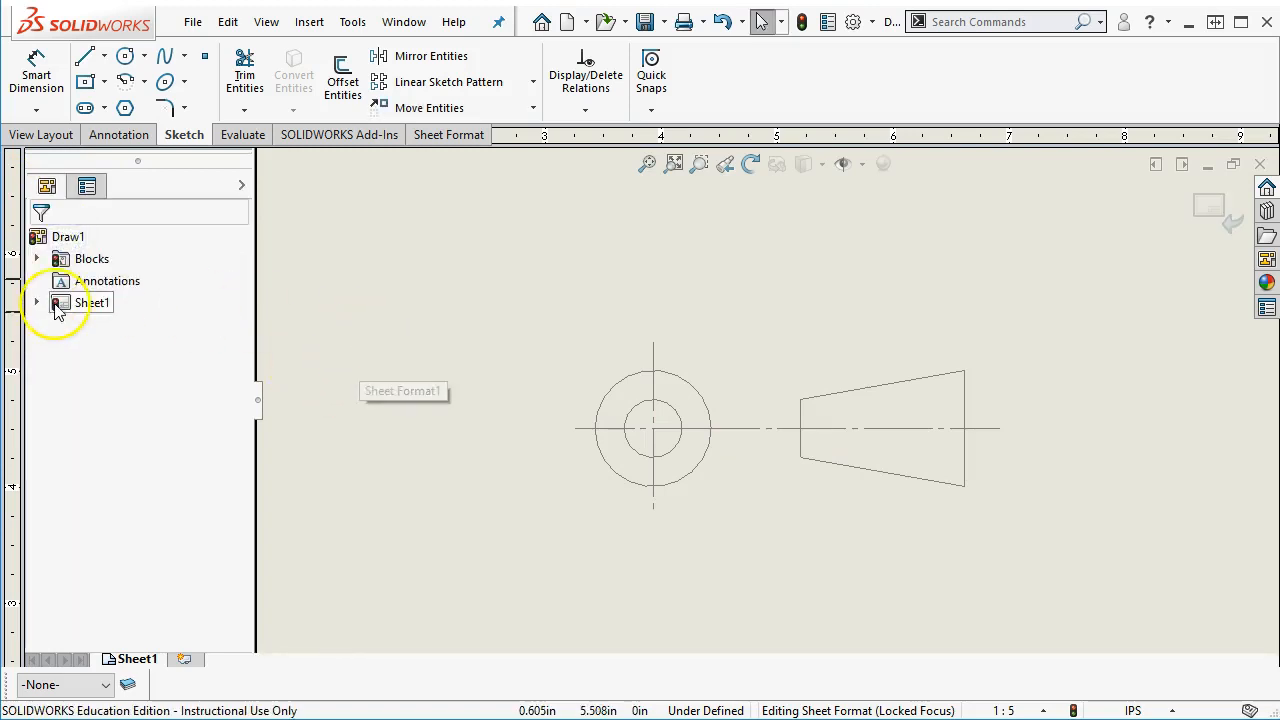
- Open Block1, the projection symbol block, for editing
click(36, 259)
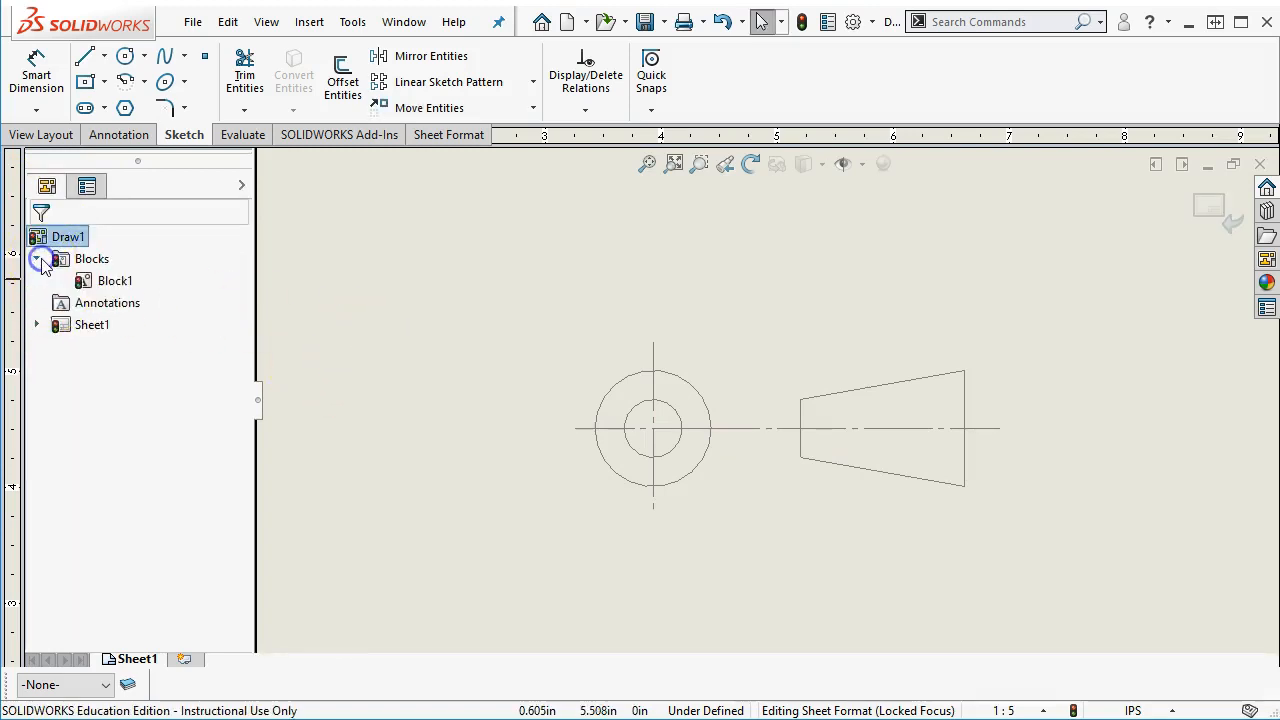
right_click(108, 280)
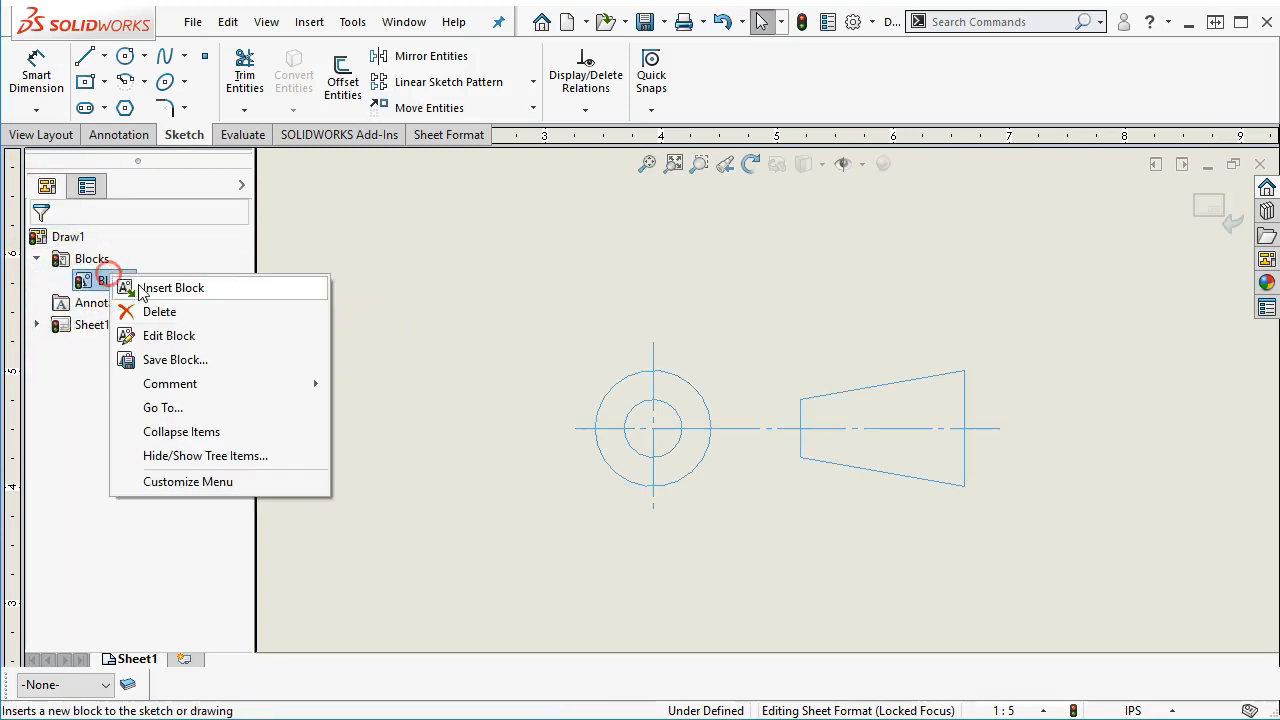
click(169, 336)
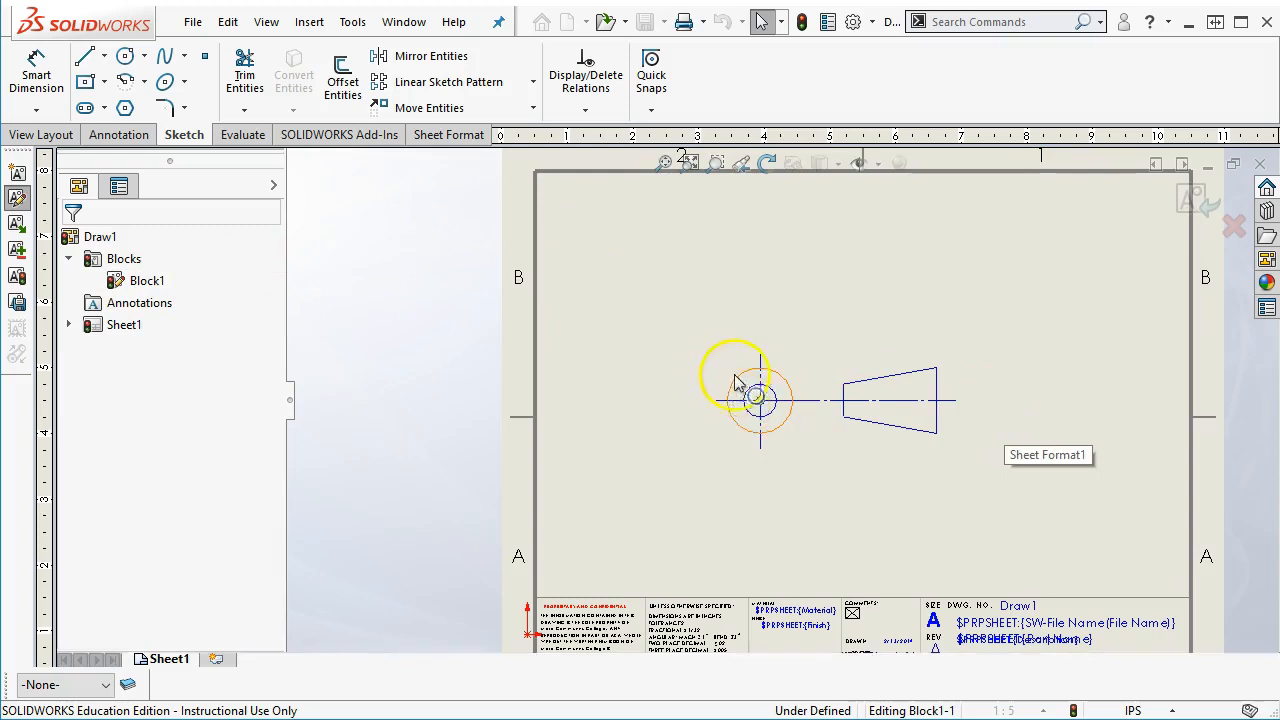
- Scale all the entities of the projection symbol block by a factor of 0.4 about the circles' center
scroll(1100, 488, down, 2)
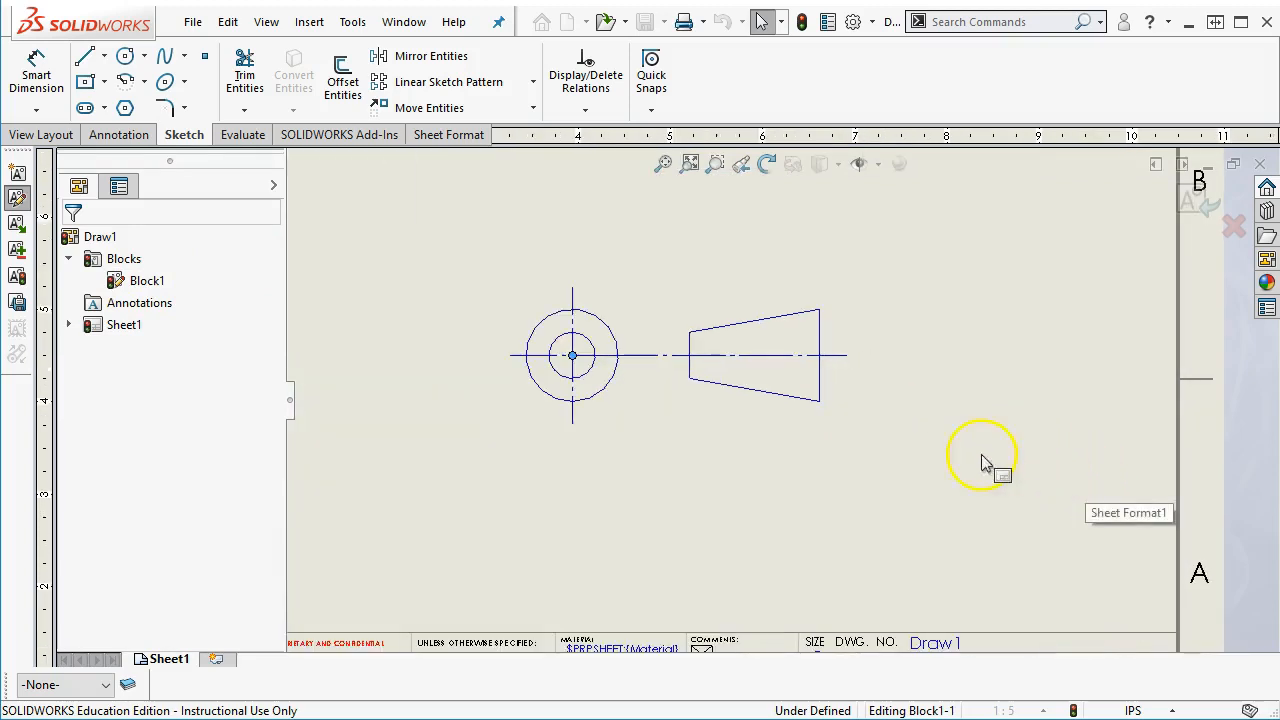
mouse_move(482, 253)
mouse_down()
mouse_move(634, 414)
mouse_move(870, 443)
mouse_up()
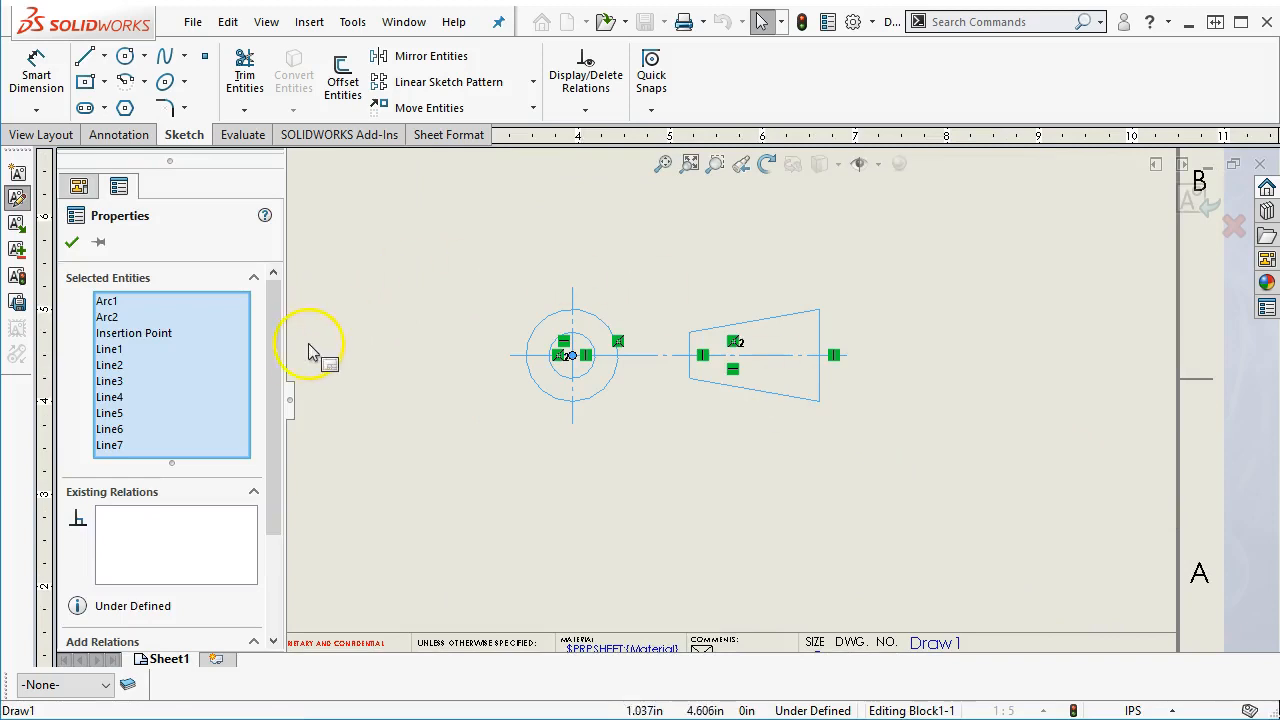
drag(279, 375, 275, 245)
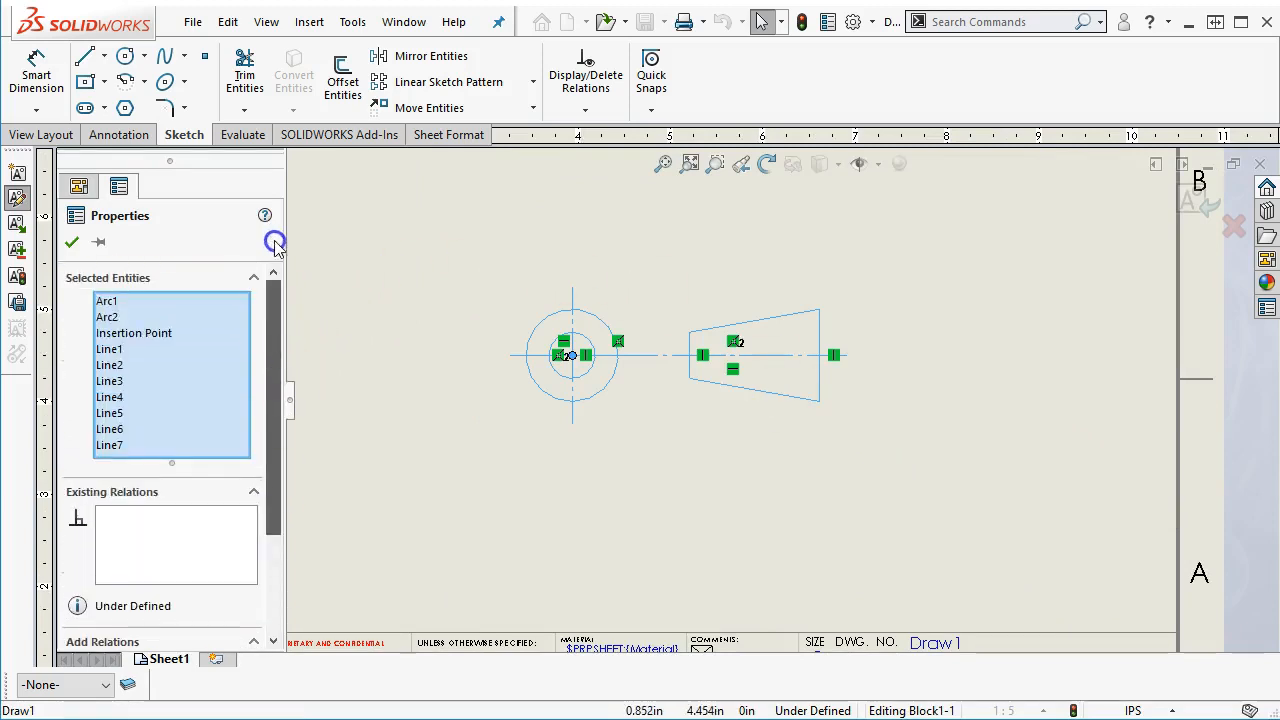
click(533, 107)
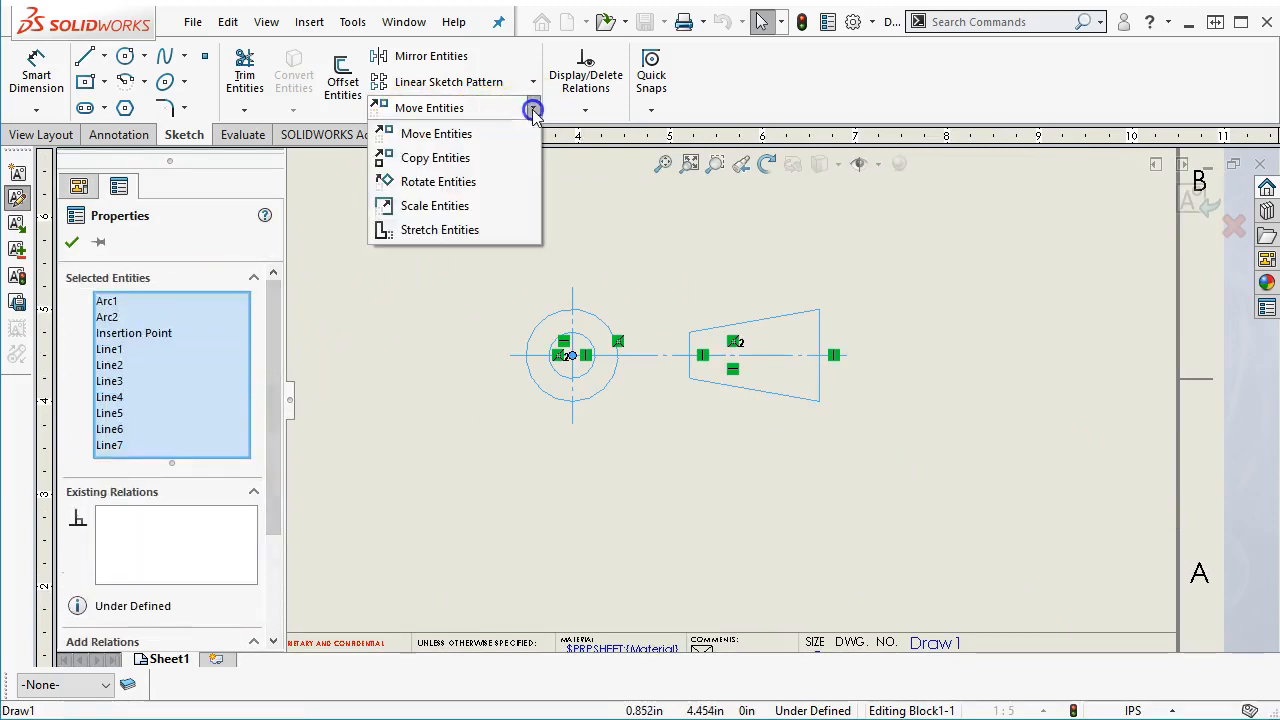
click(459, 214)
click(150, 541)
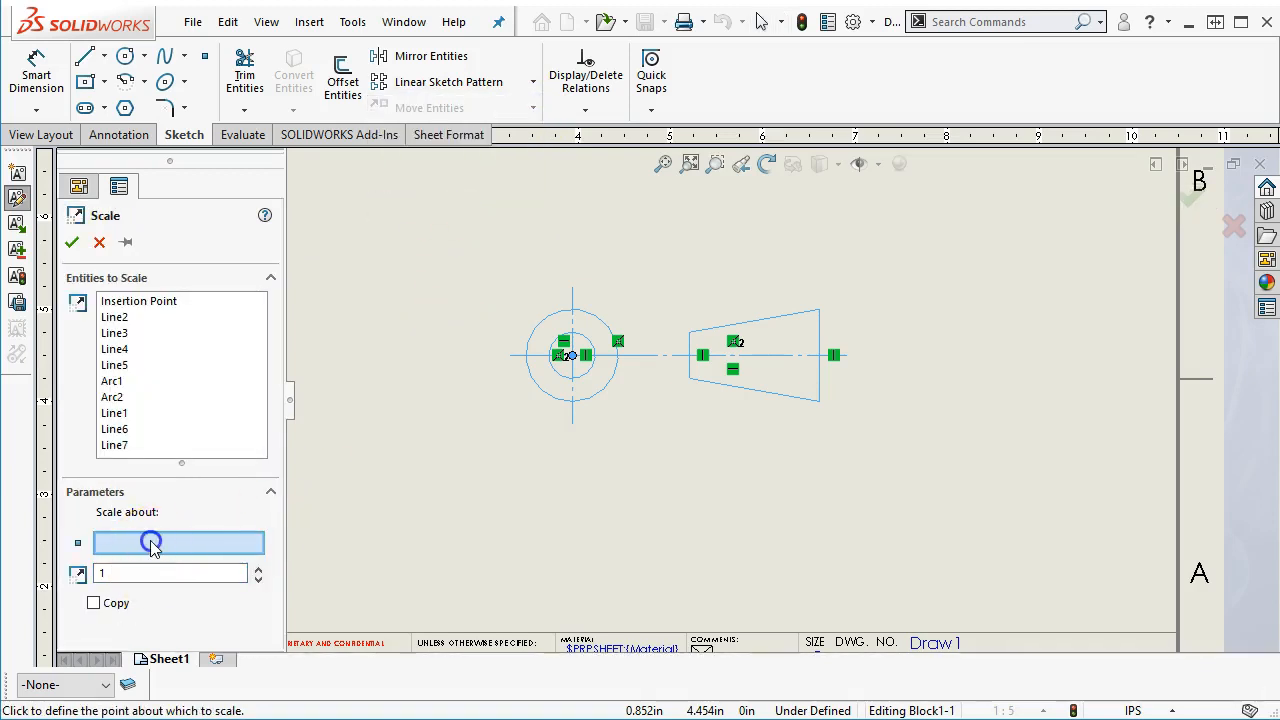
click(572, 355)
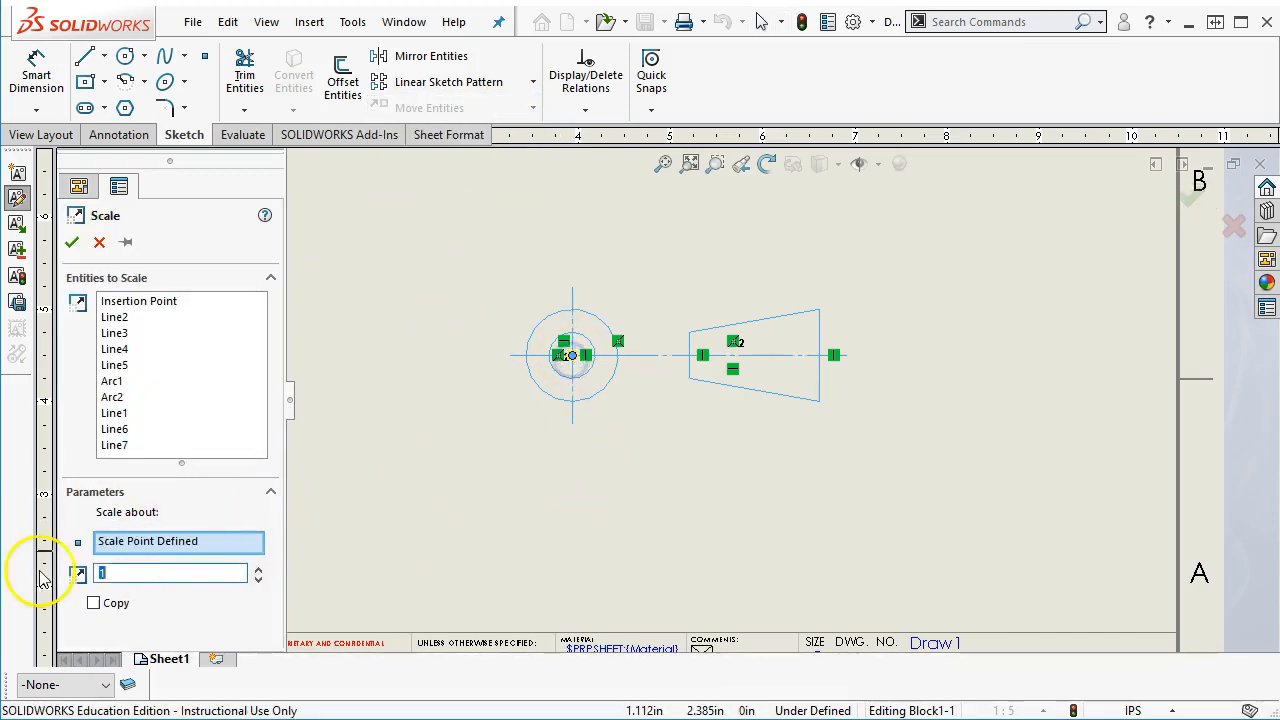
click(259, 579)
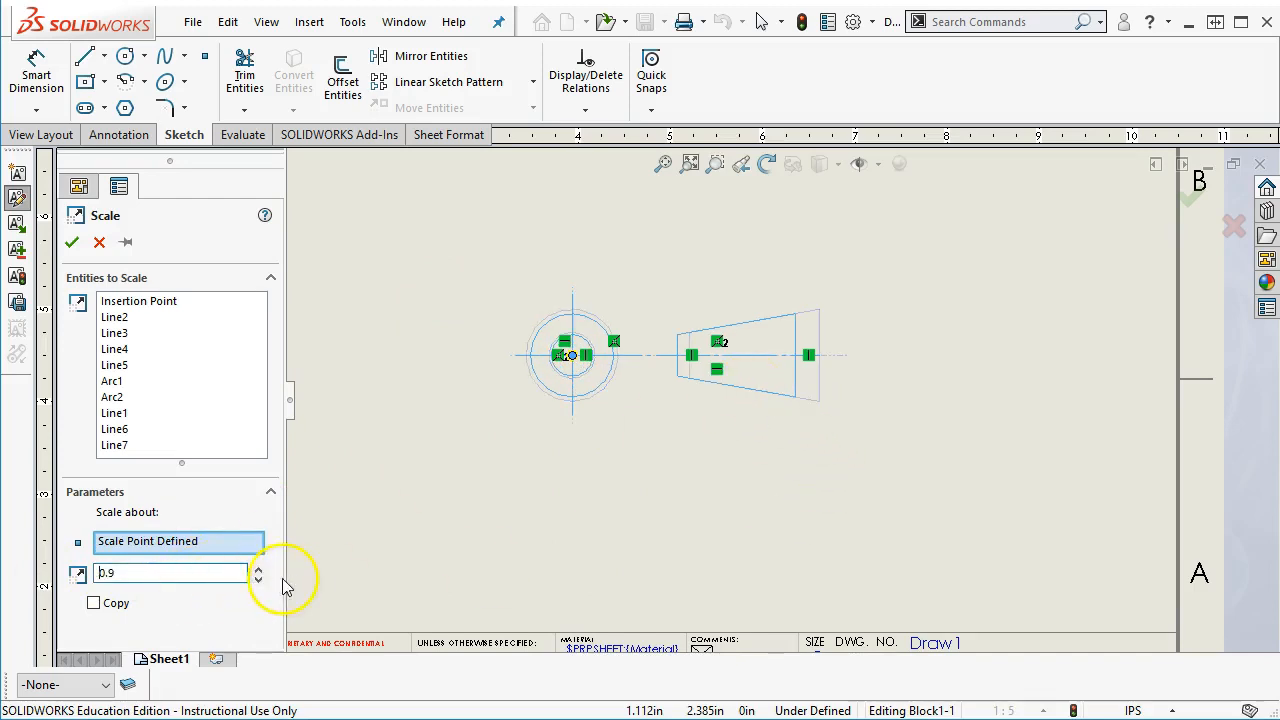
click(258, 581)
click(258, 581)
click(258, 581)
click(258, 581)
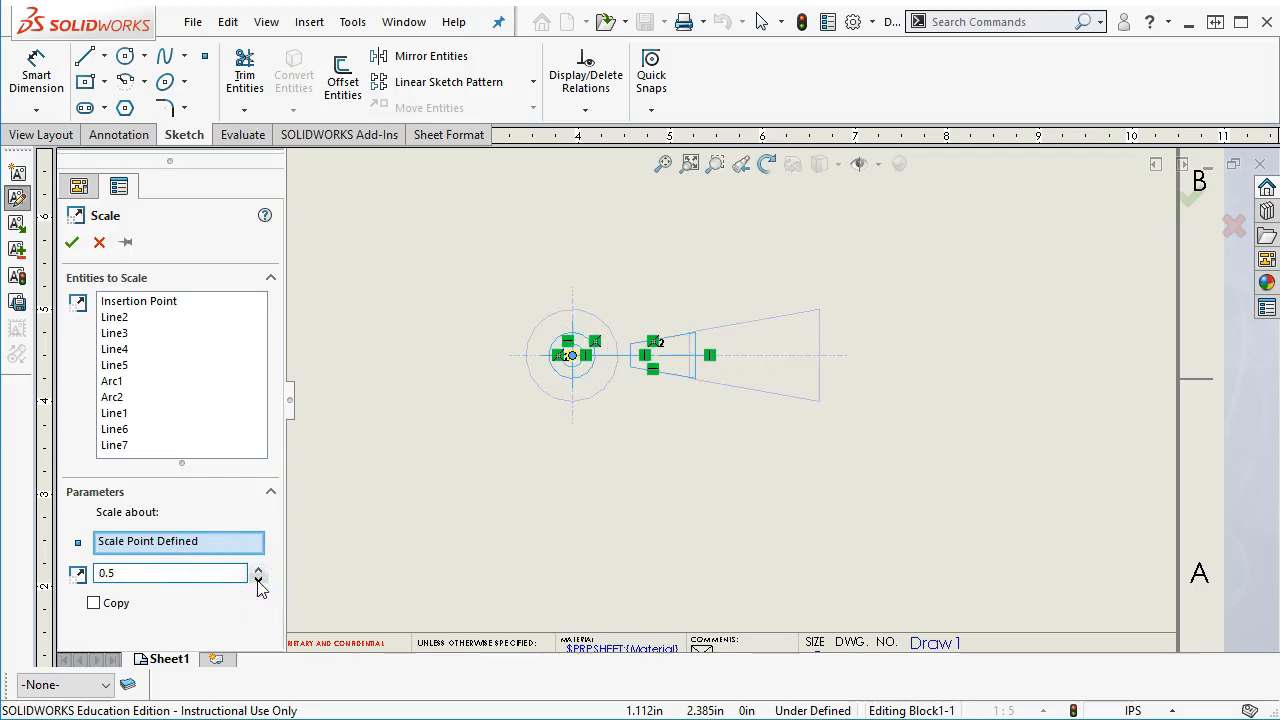
click(258, 581)
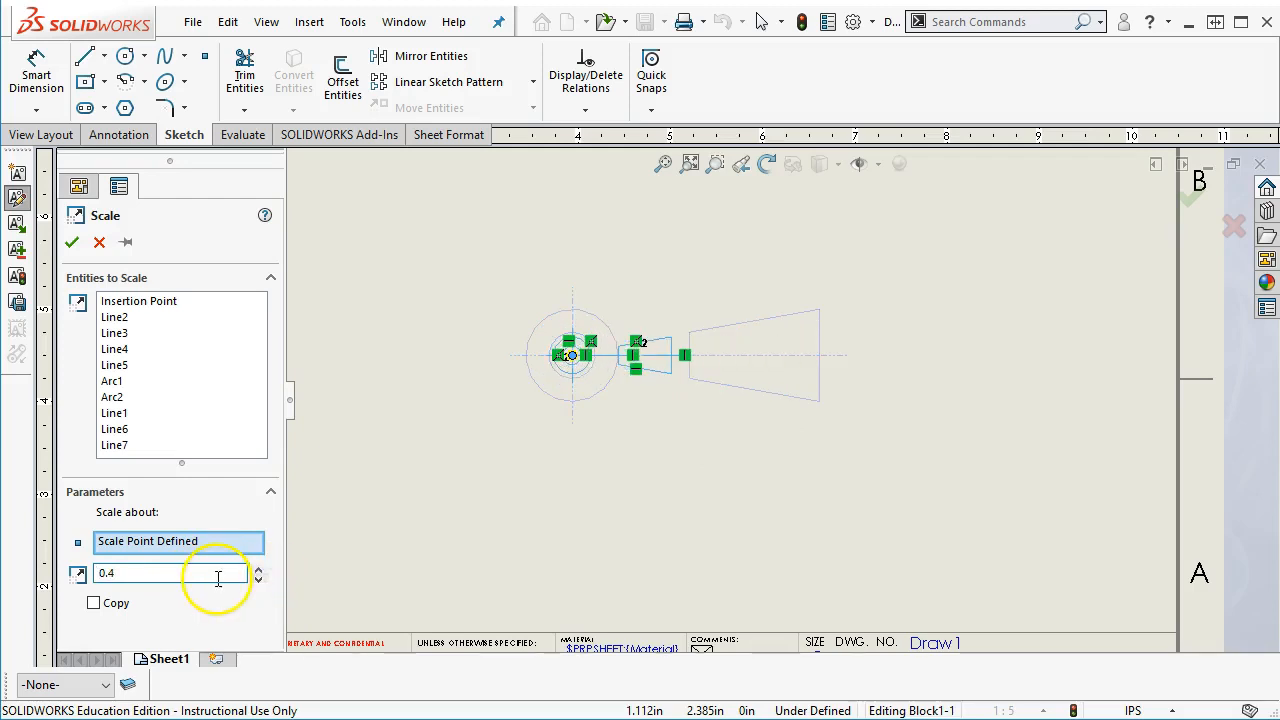
scroll(353, 519, down, 2)
scroll(353, 519, up, 1)
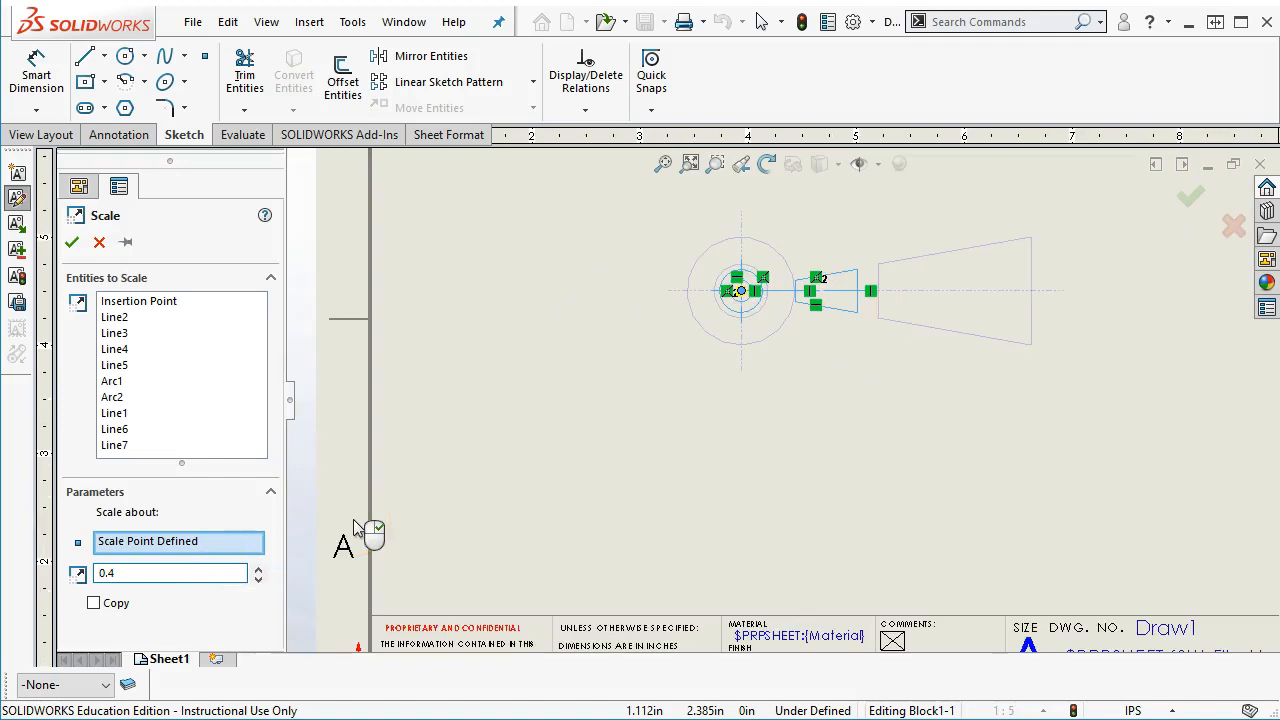
click(72, 242)
- Finish editing the block and move the projection symbol into the title block cell between the Finish field and DO NOT SCALE DRAWING
scroll(750, 390, up, 3)
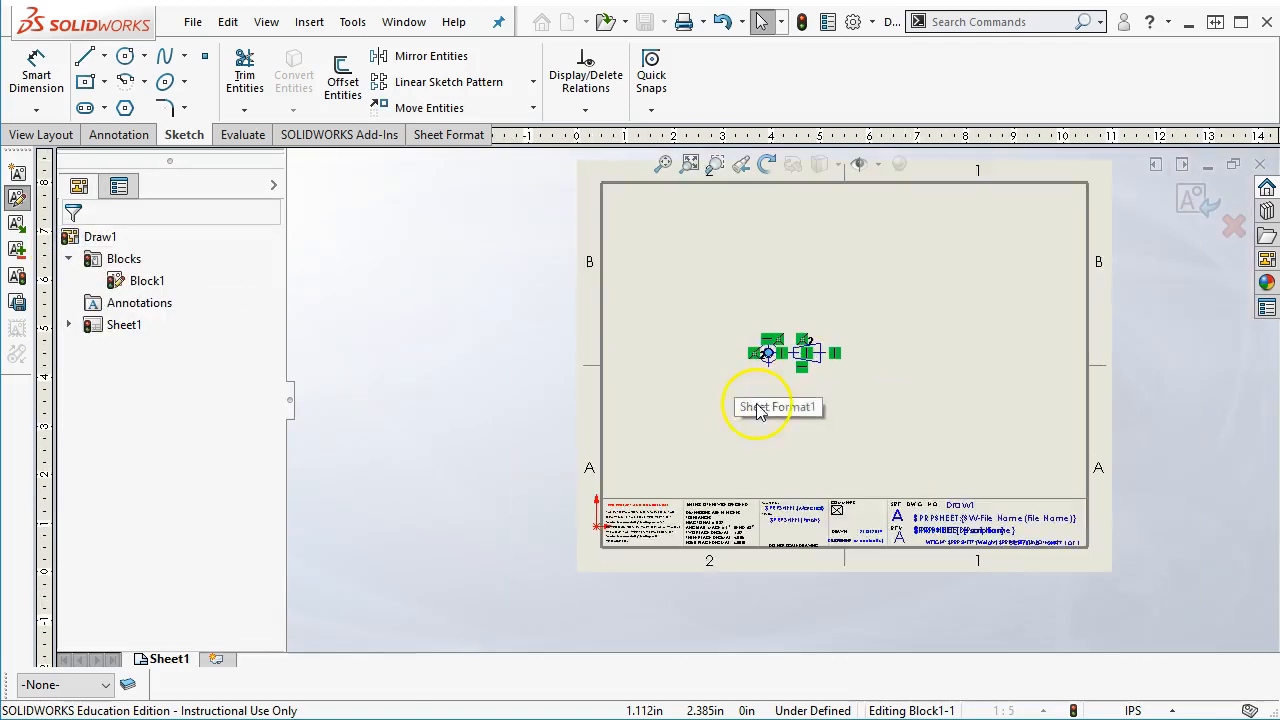
click(1188, 200)
scroll(964, 404, down, 2)
click(626, 312)
drag(630, 316, 638, 590)
scroll(640, 595, down, 3)
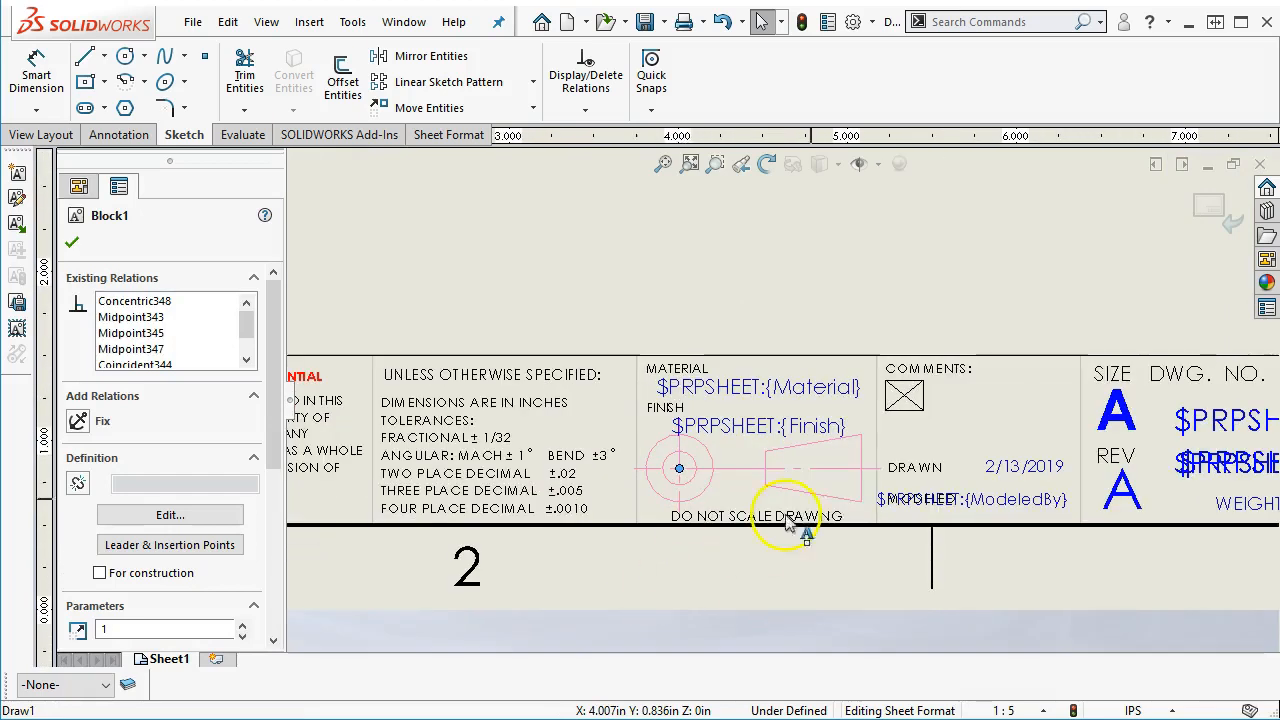
- Reopen Block1, the projection symbol block, for editing and scale all its entities by a factor of 0.6 about the circles' center
right_click(782, 478)
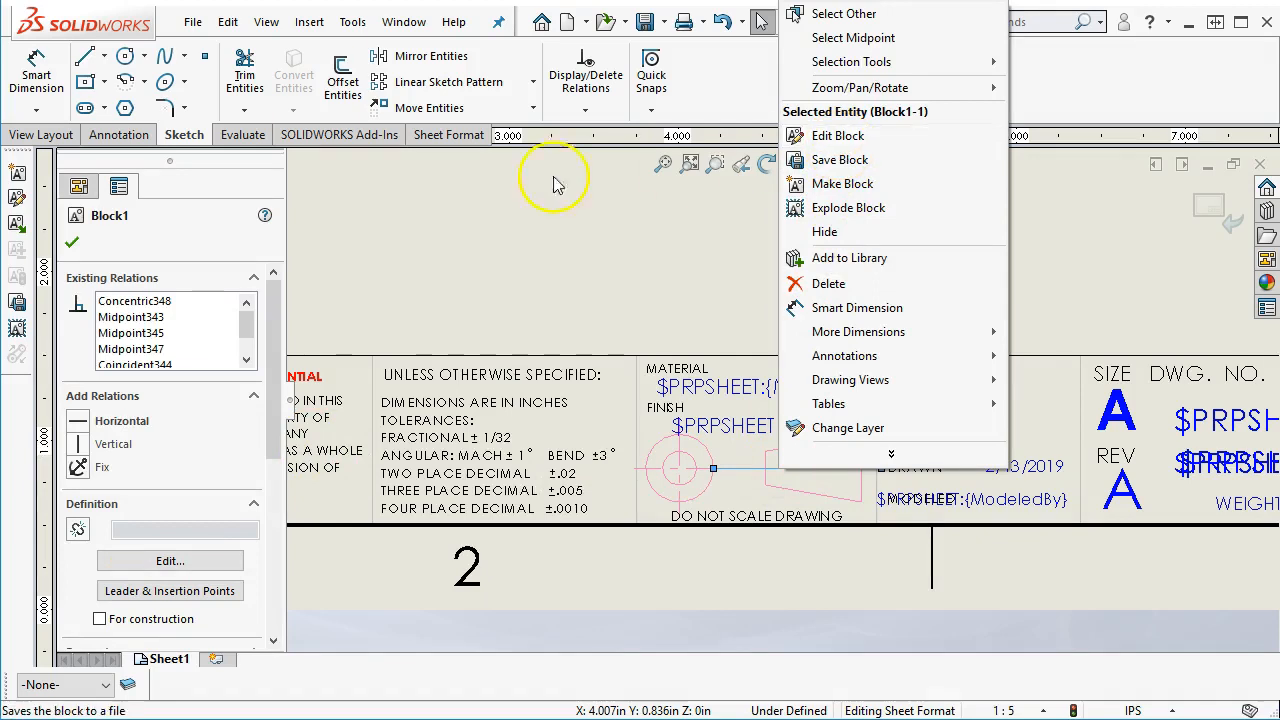
click(838, 143)
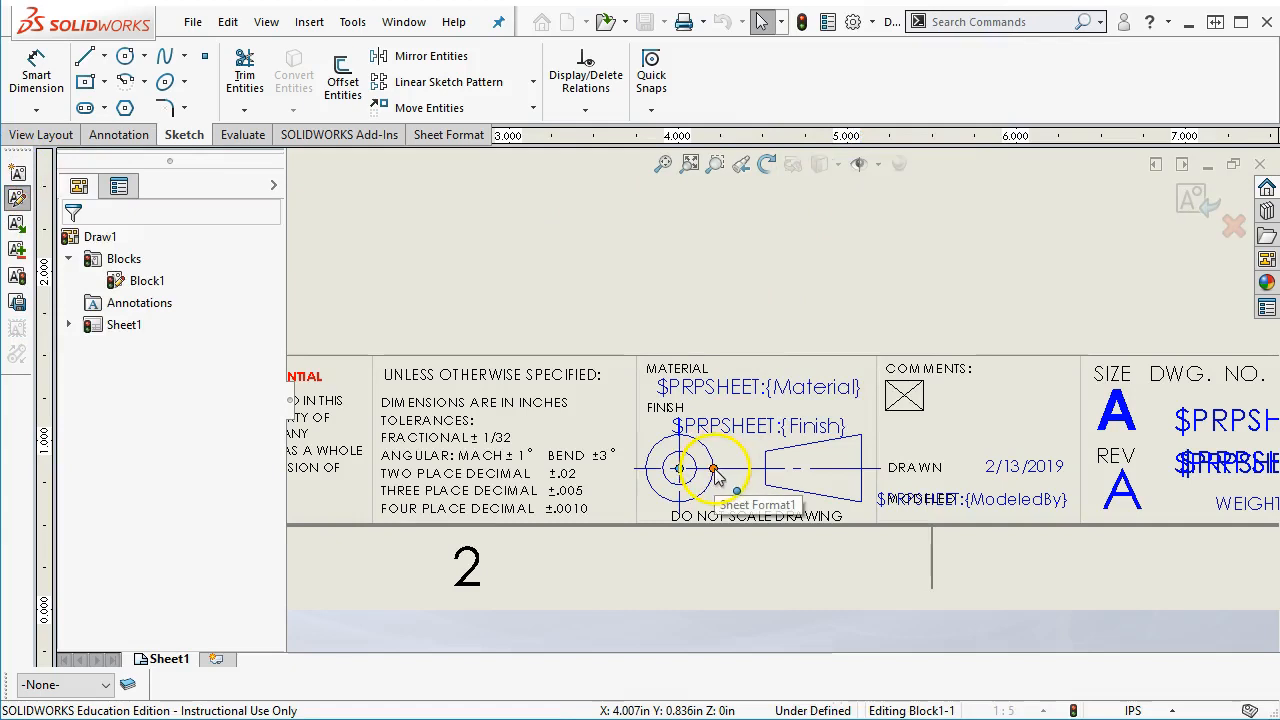
drag(625, 409, 885, 525)
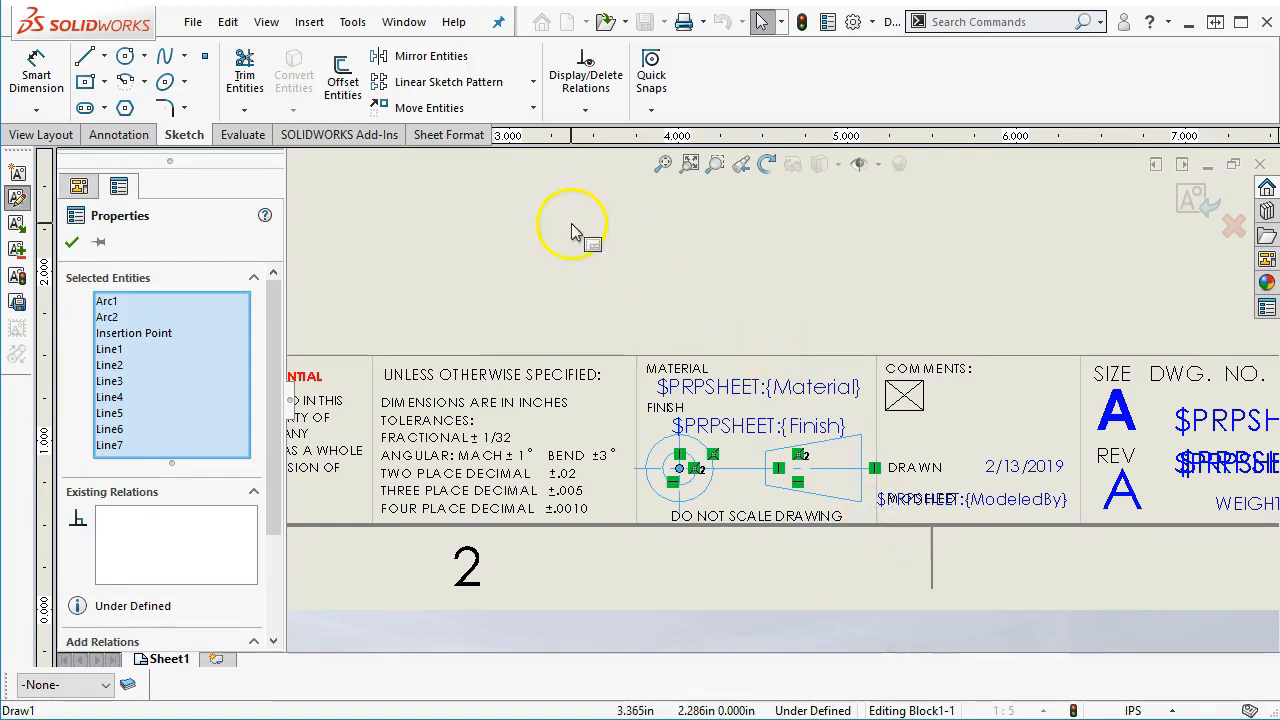
click(533, 107)
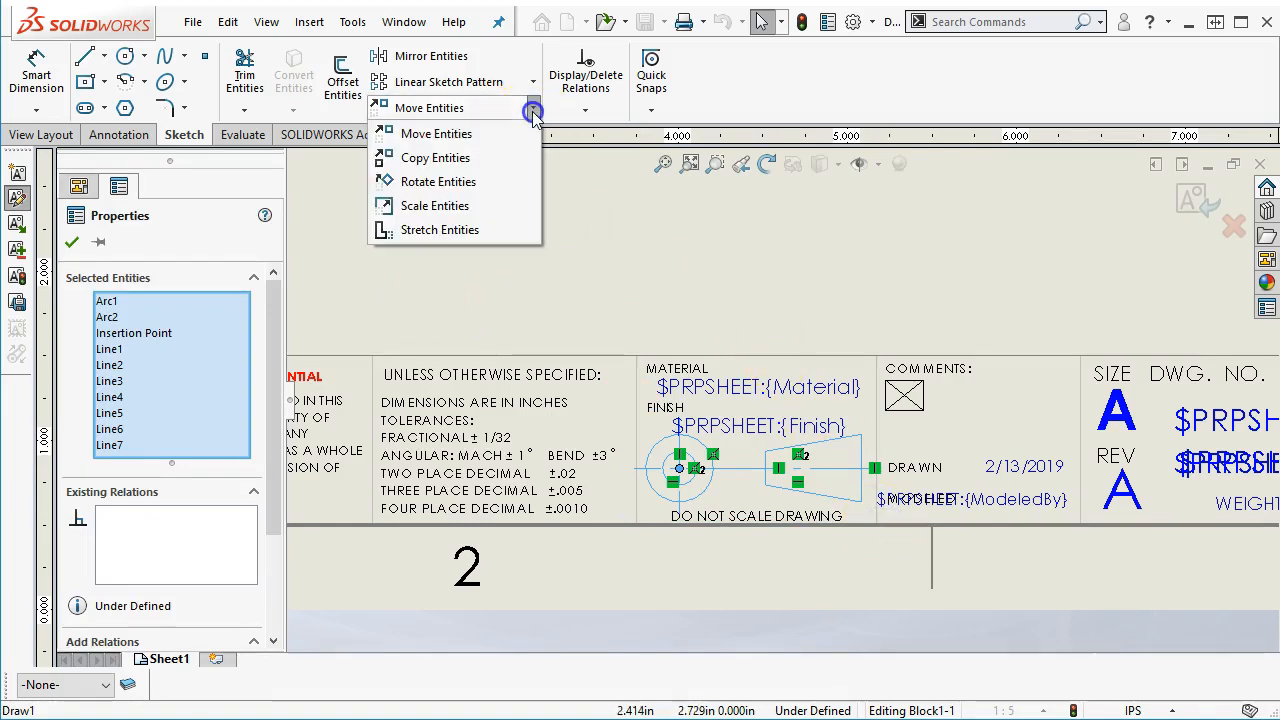
click(455, 205)
click(164, 570)
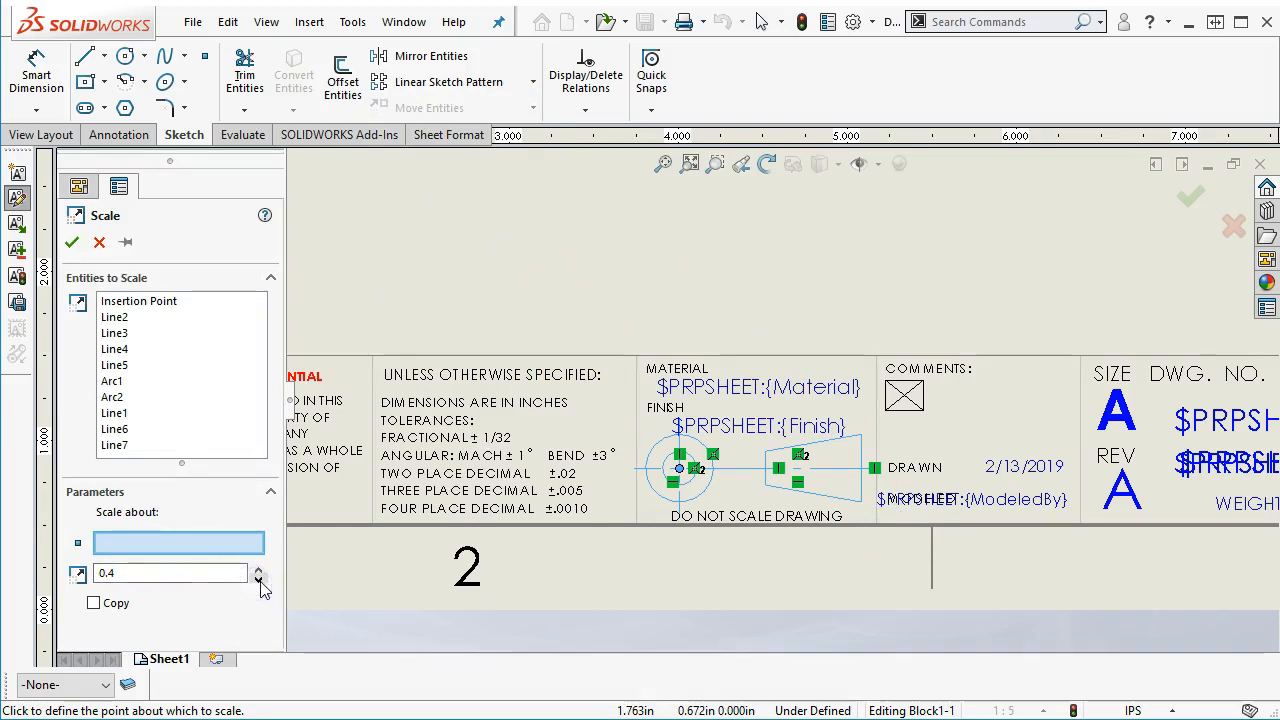
click(680, 468)
click(376, 576)
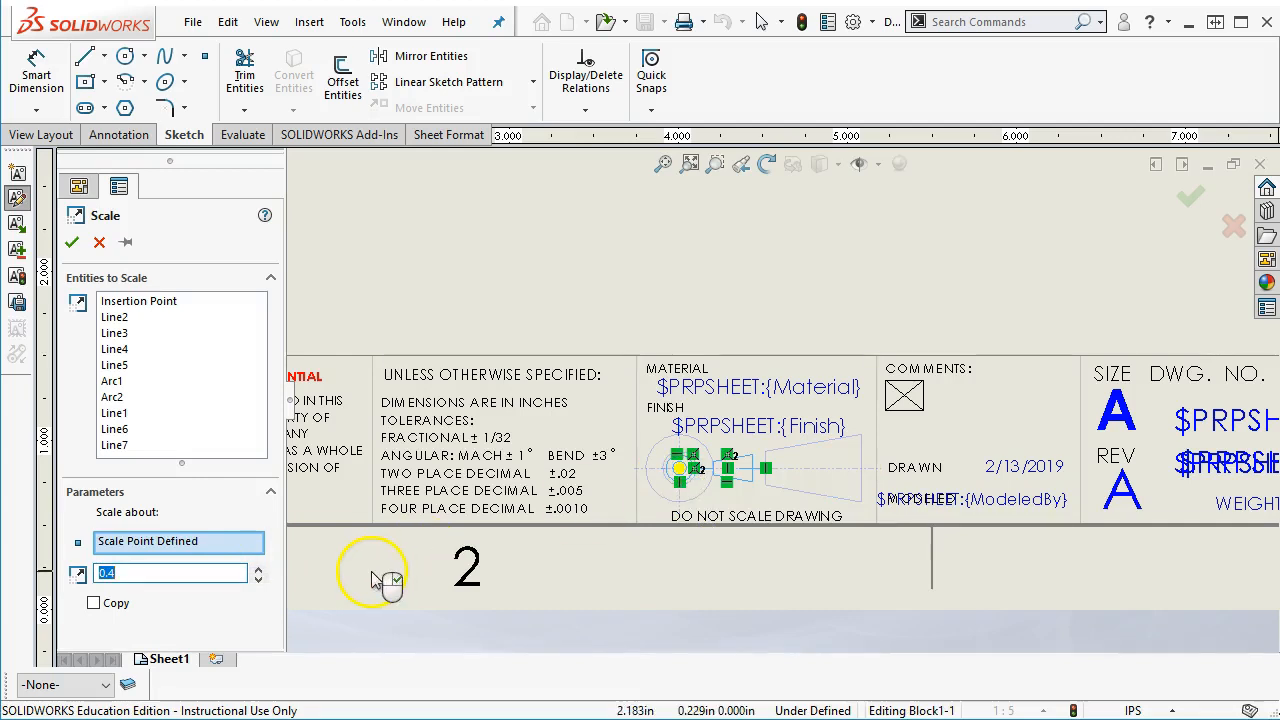
click(162, 578)
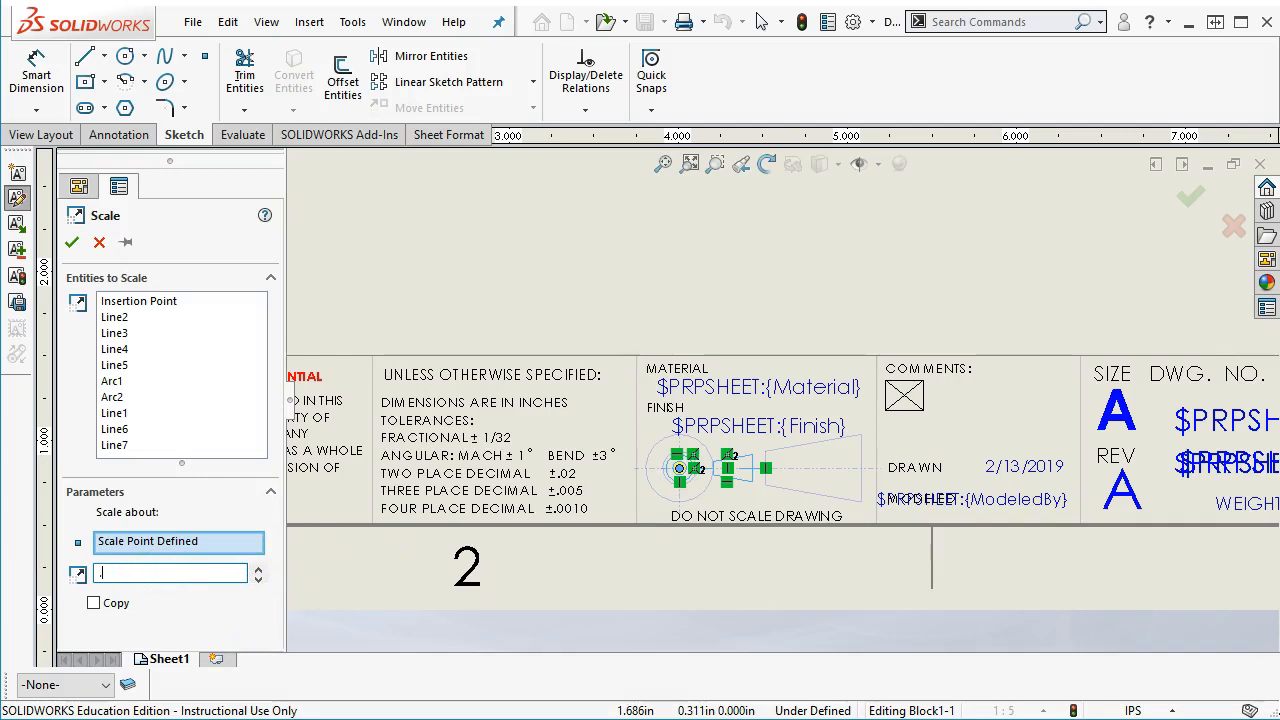
key(Tab)
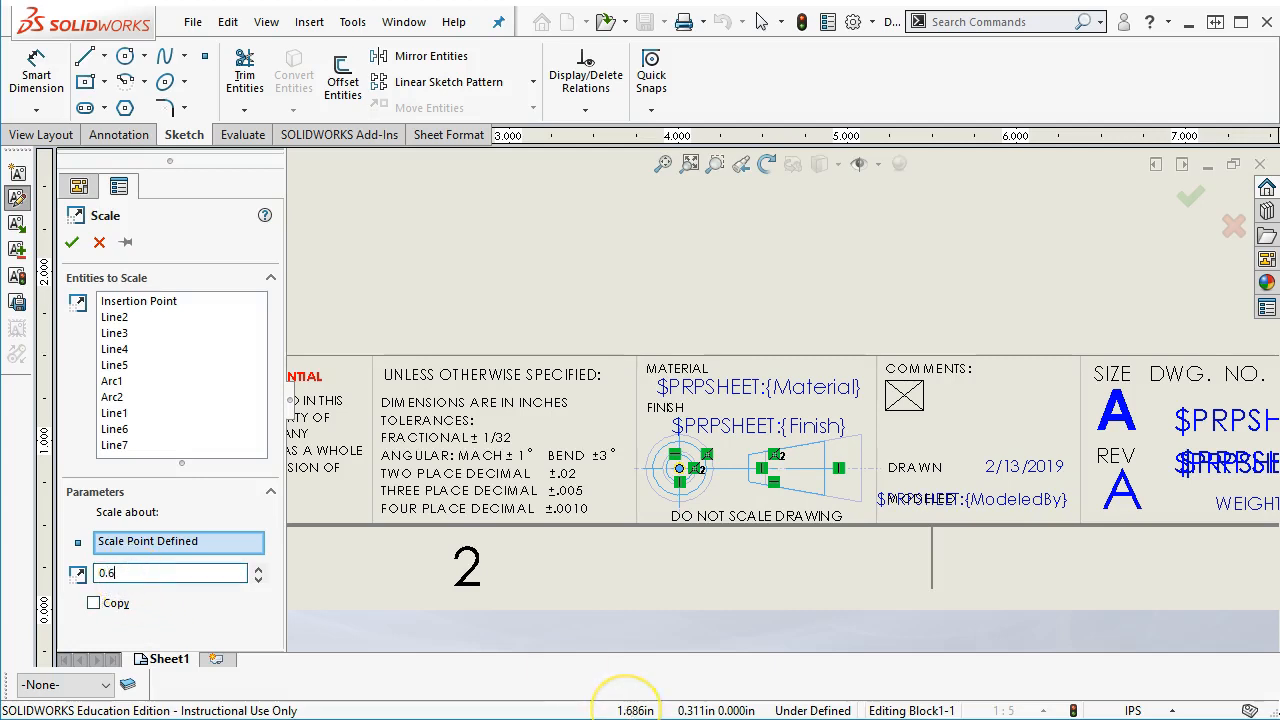
key(Return)
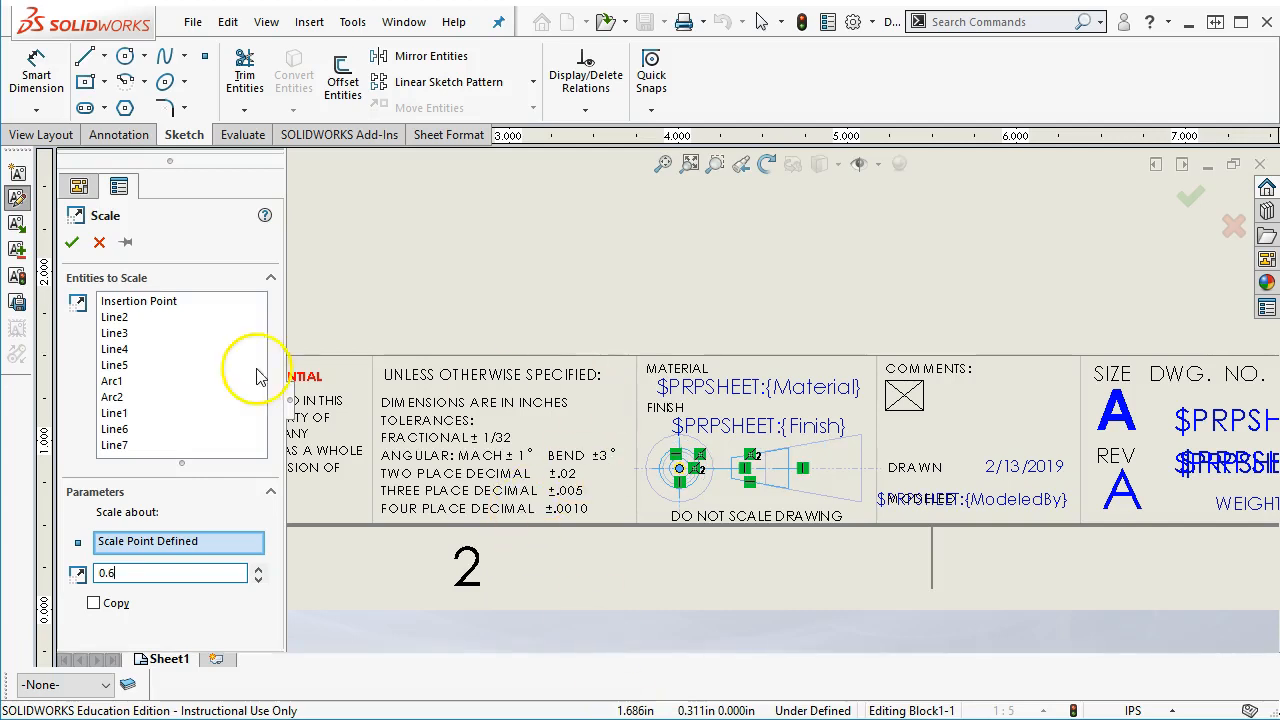
click(72, 242)
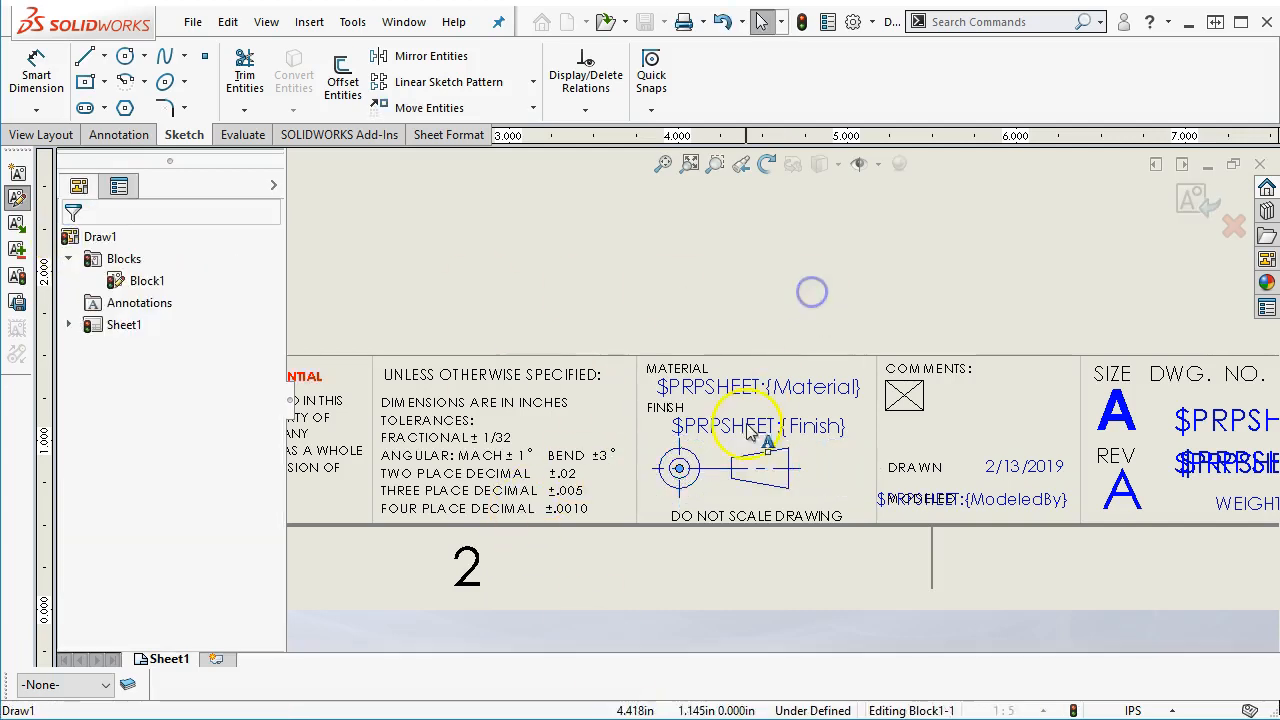
- Finish editing the block and shift the projection symbol slightly right and down within its title block cell
click(1194, 197)
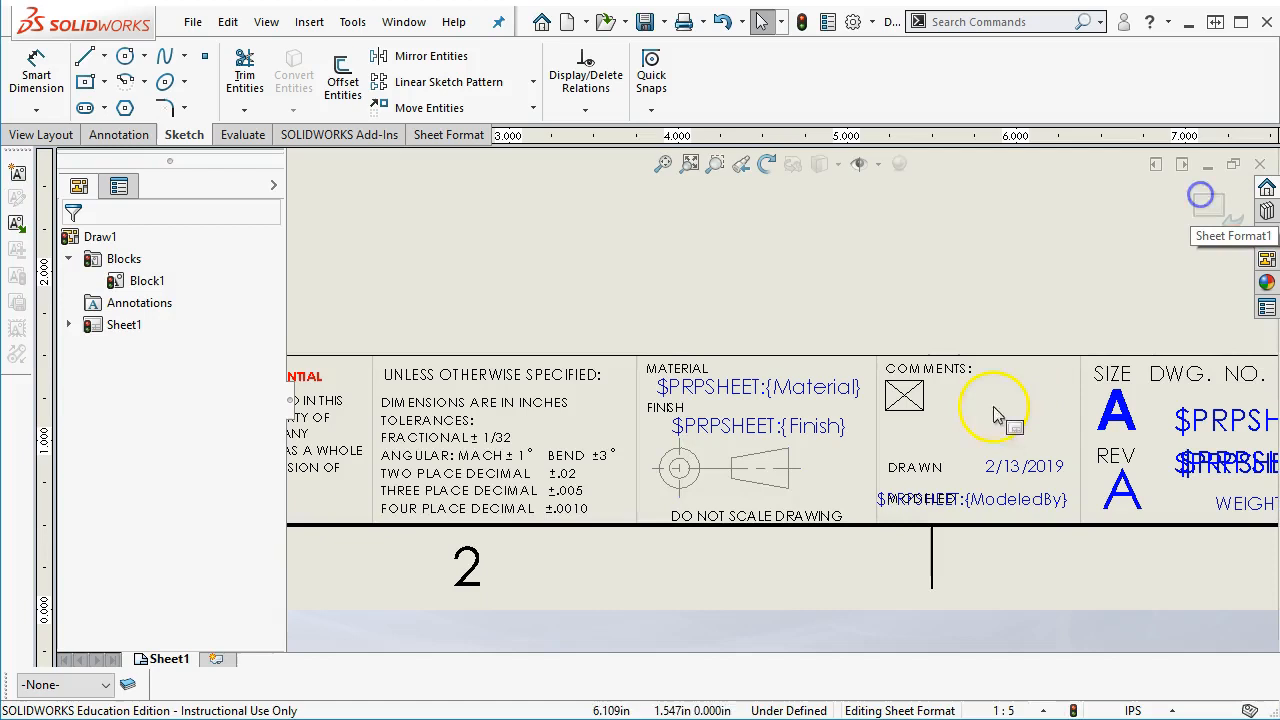
click(718, 476)
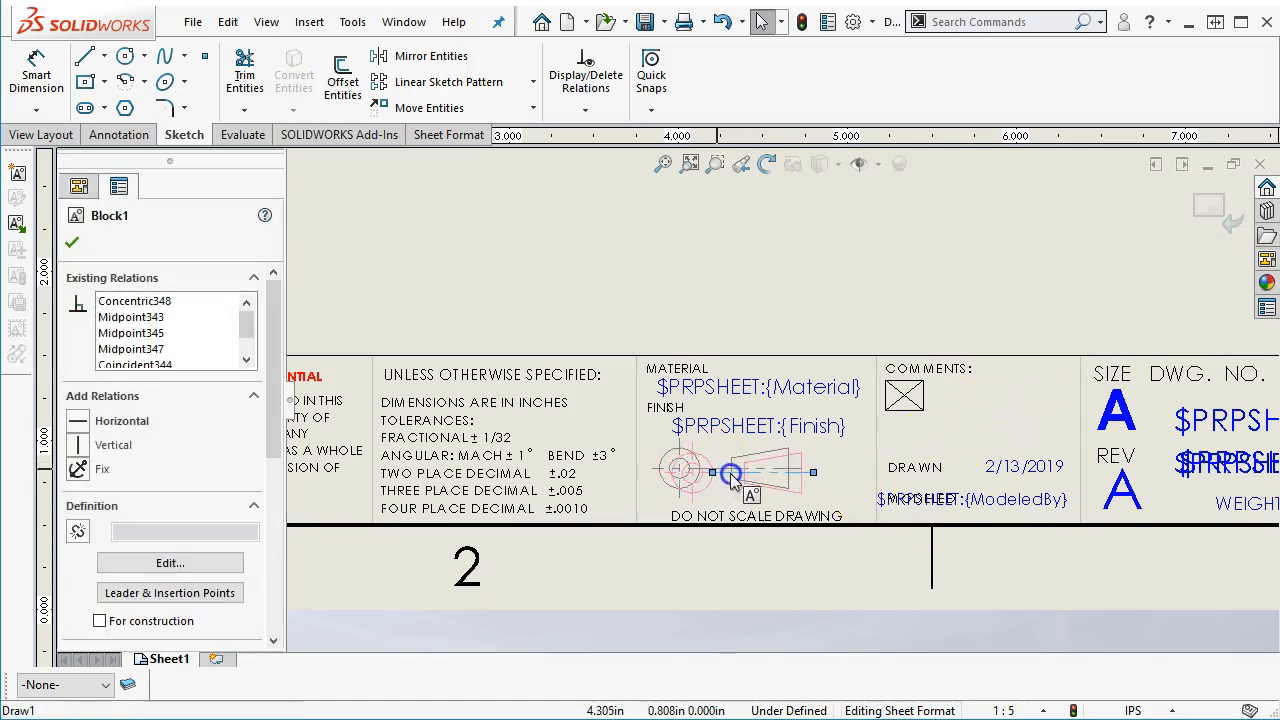
click(743, 274)
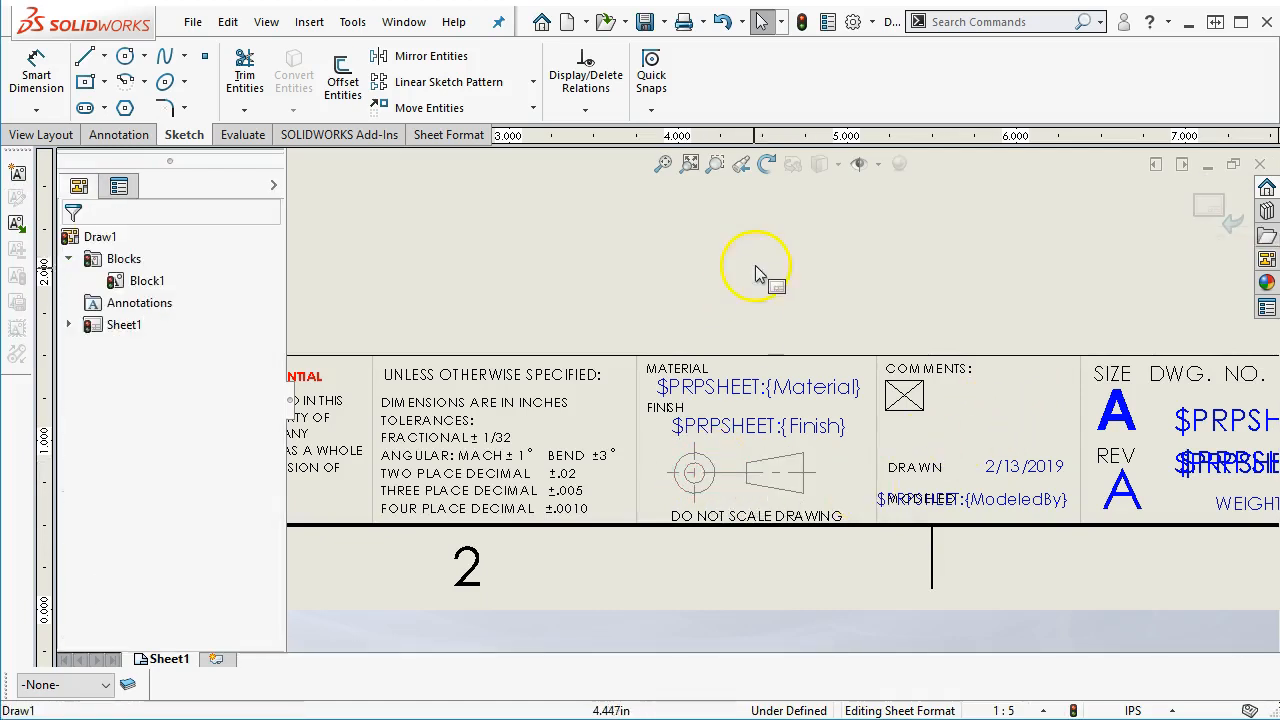
- Examine the title block cells, from the proprietary note and tolerances to the comments, drawing number and weight fields
scroll(766, 300, up, 4)
scroll(790, 458, down, 4)
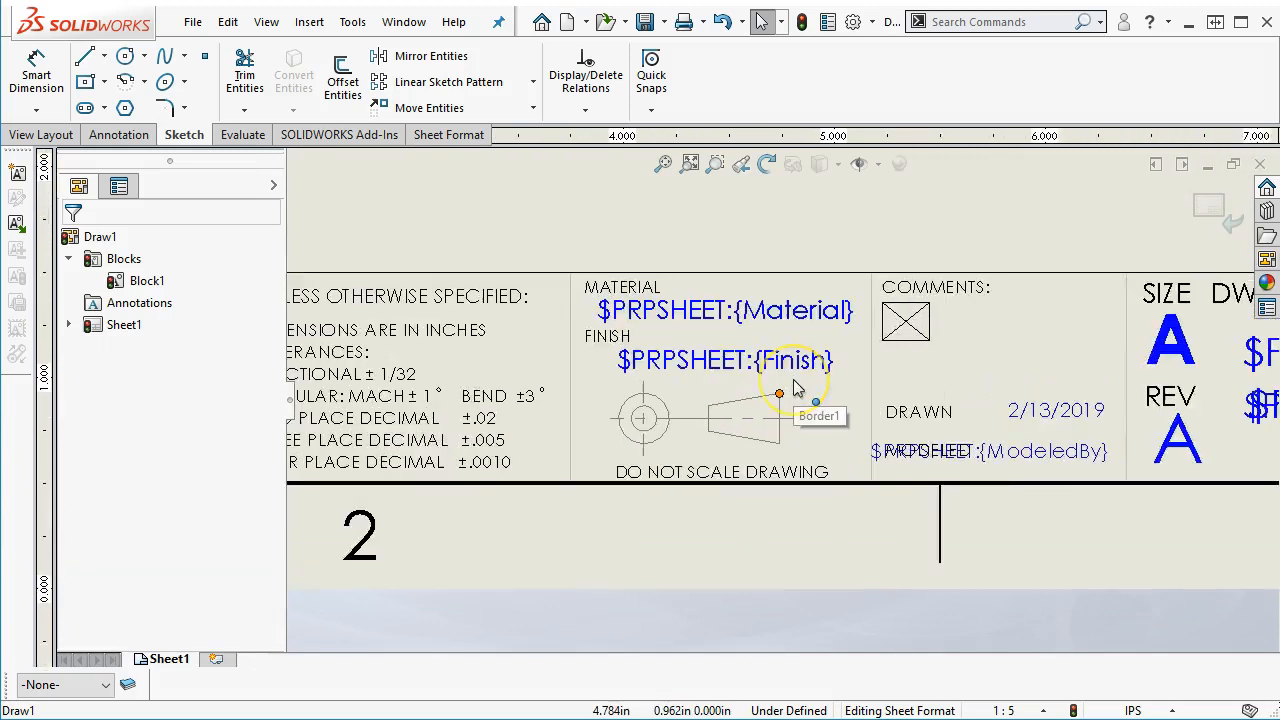
scroll(795, 388, up, 4)
scroll(553, 388, down, 2)
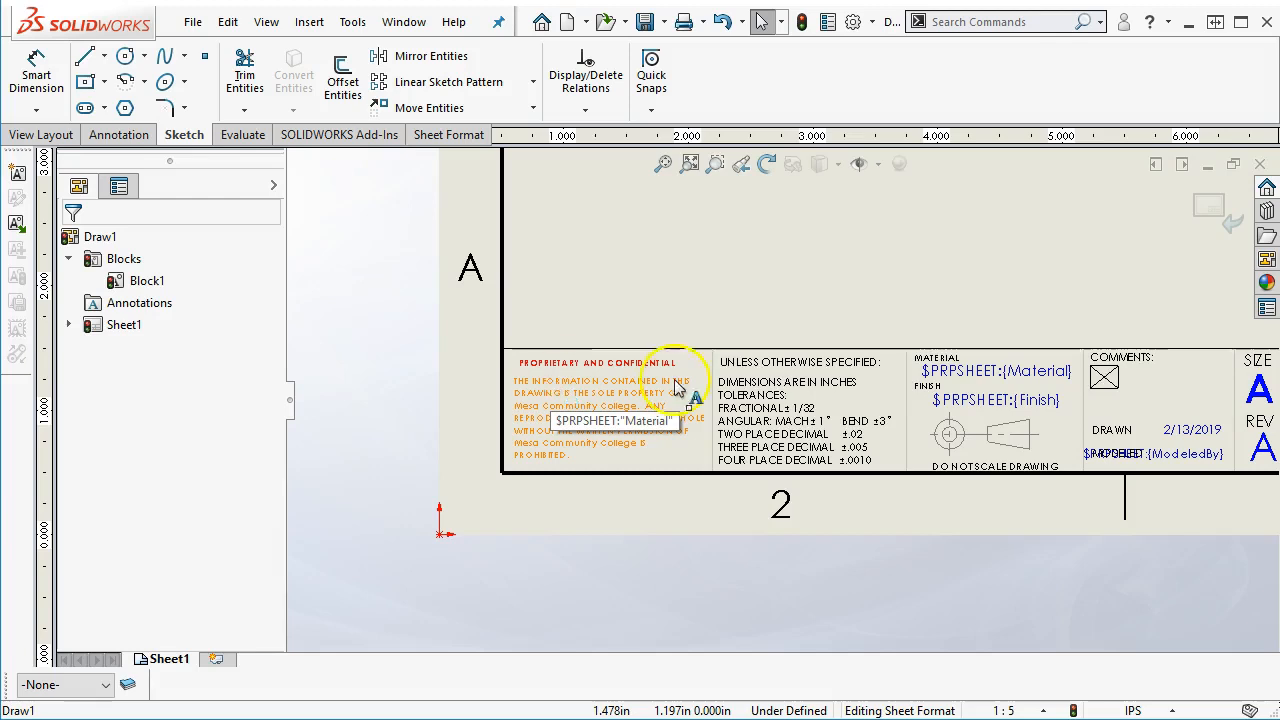
scroll(892, 304, up, 1)
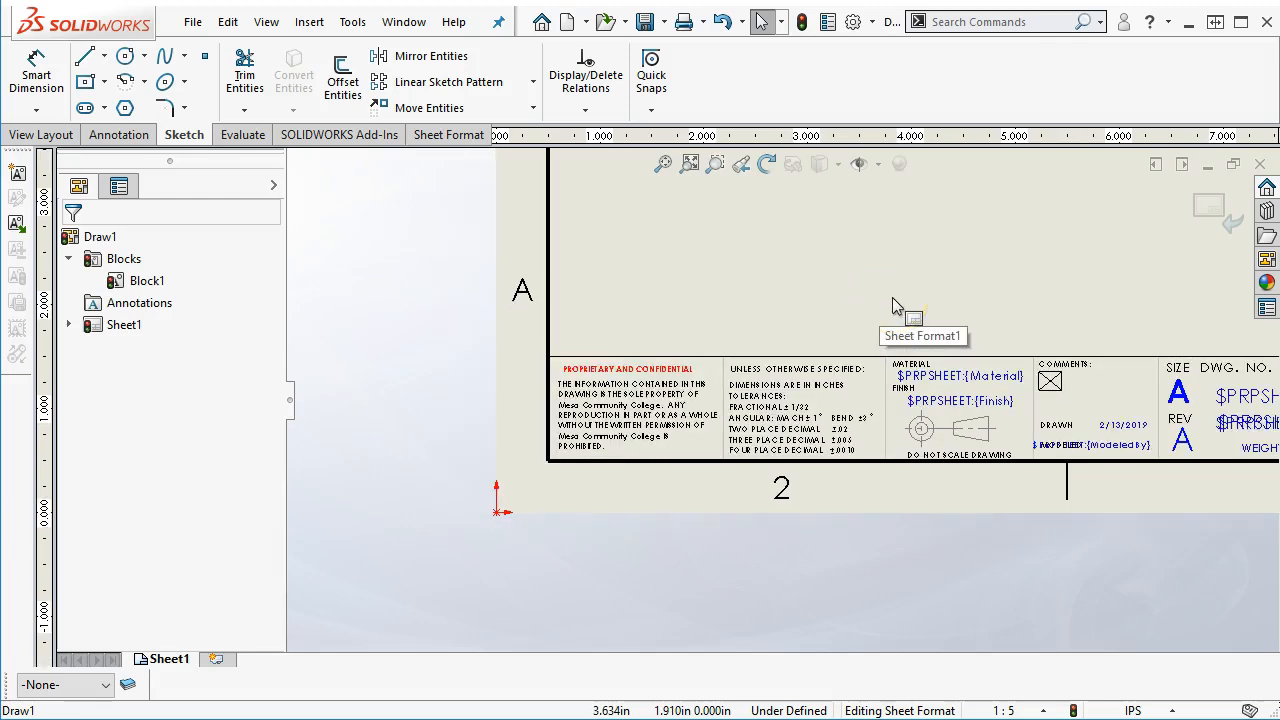
scroll(1105, 450, down, 6)
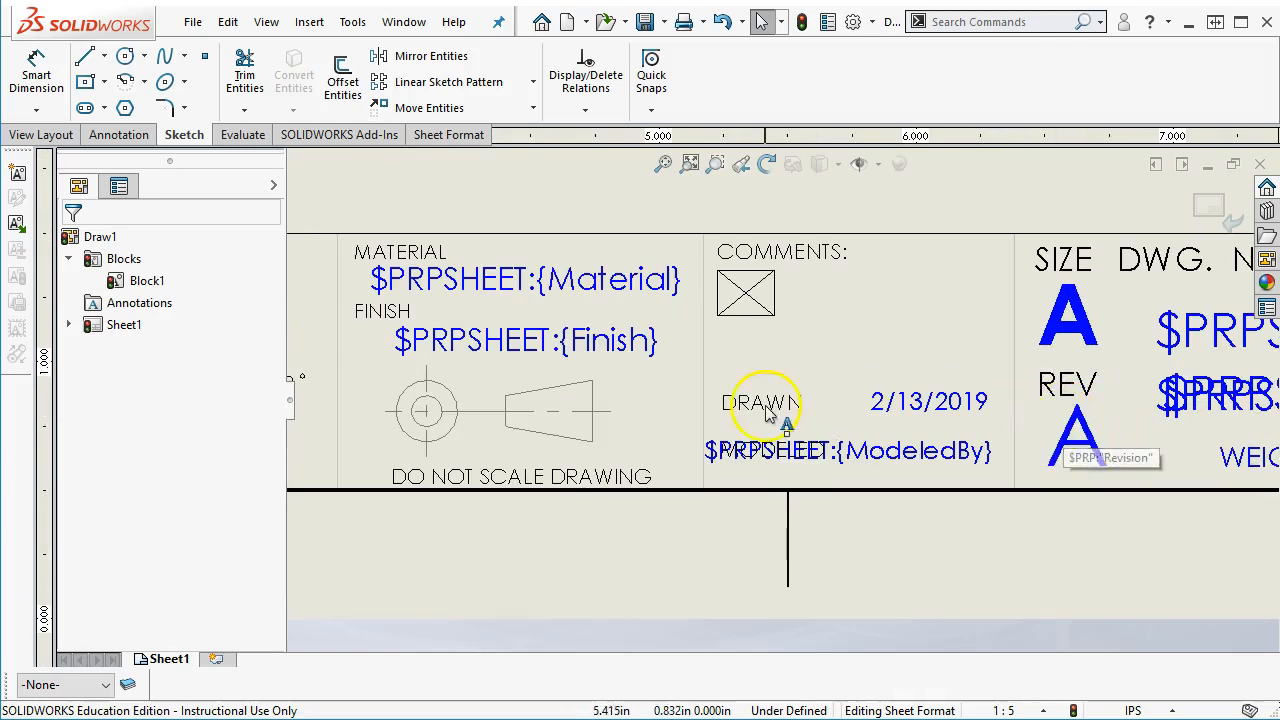
scroll(755, 430, up, 5)
scroll(476, 420, down, 2)
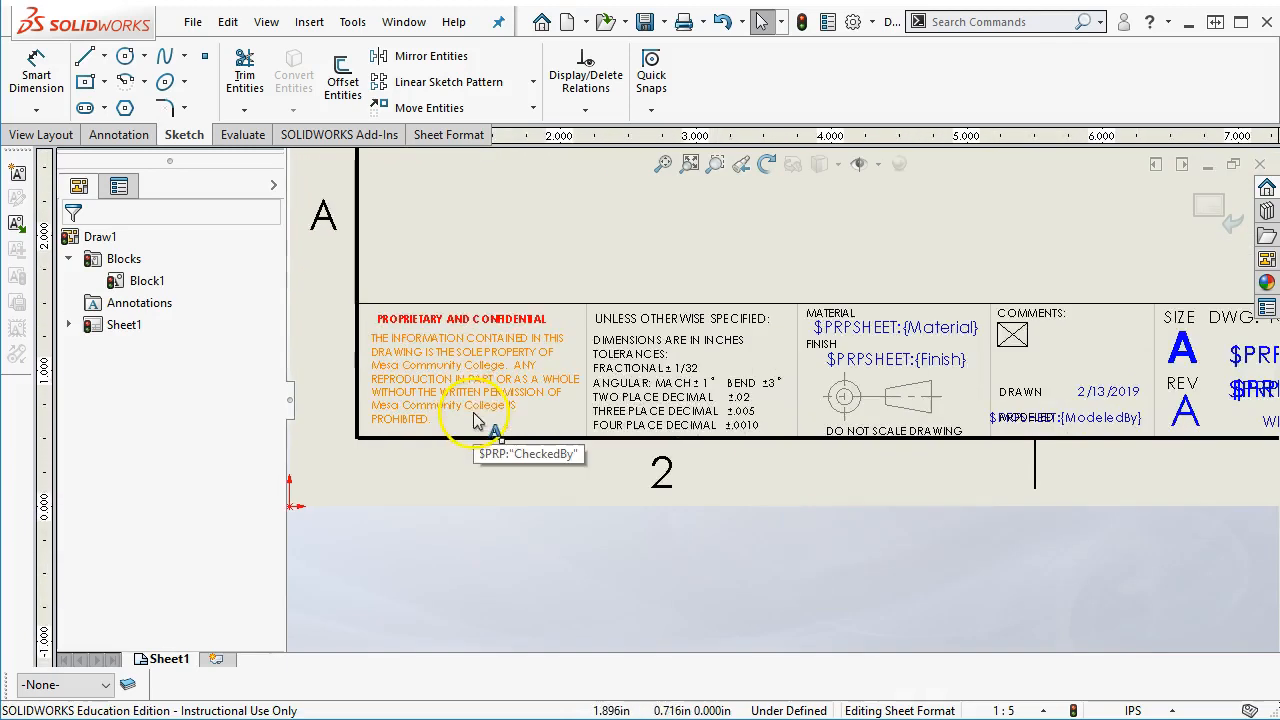
scroll(671, 395, down, 3)
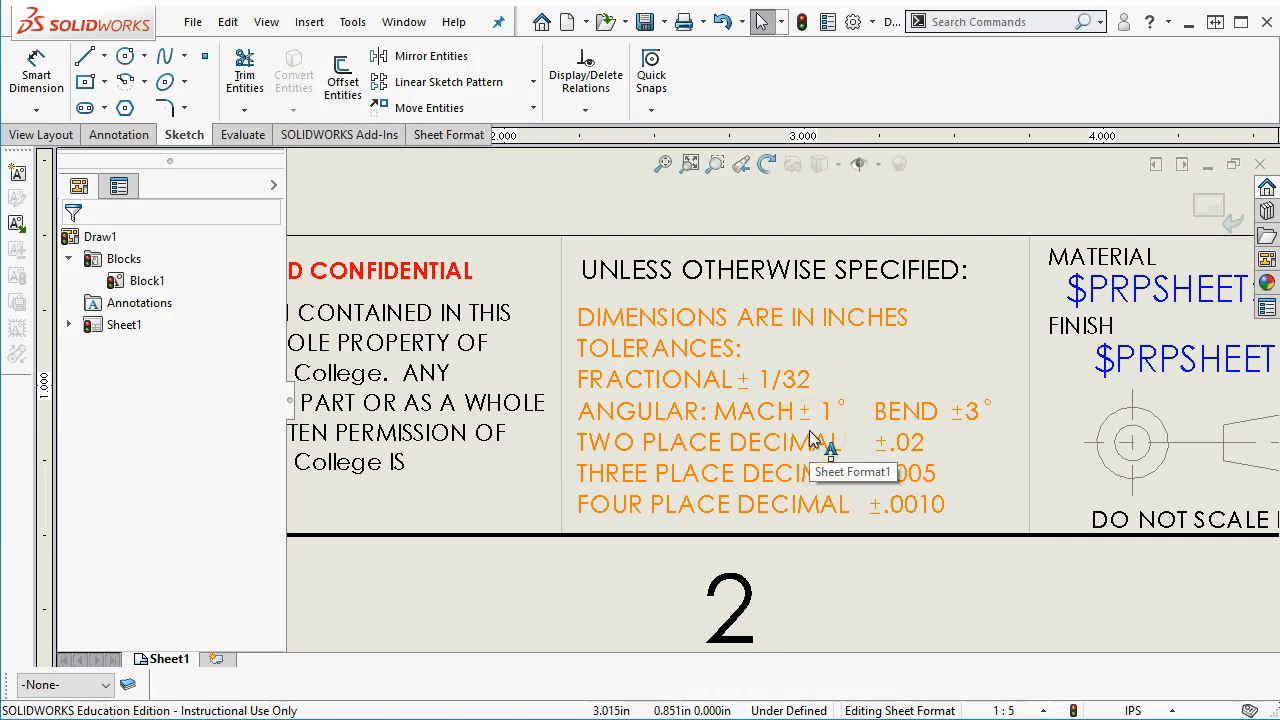
scroll(813, 436, up, 4)
scroll(1125, 400, up, 3)
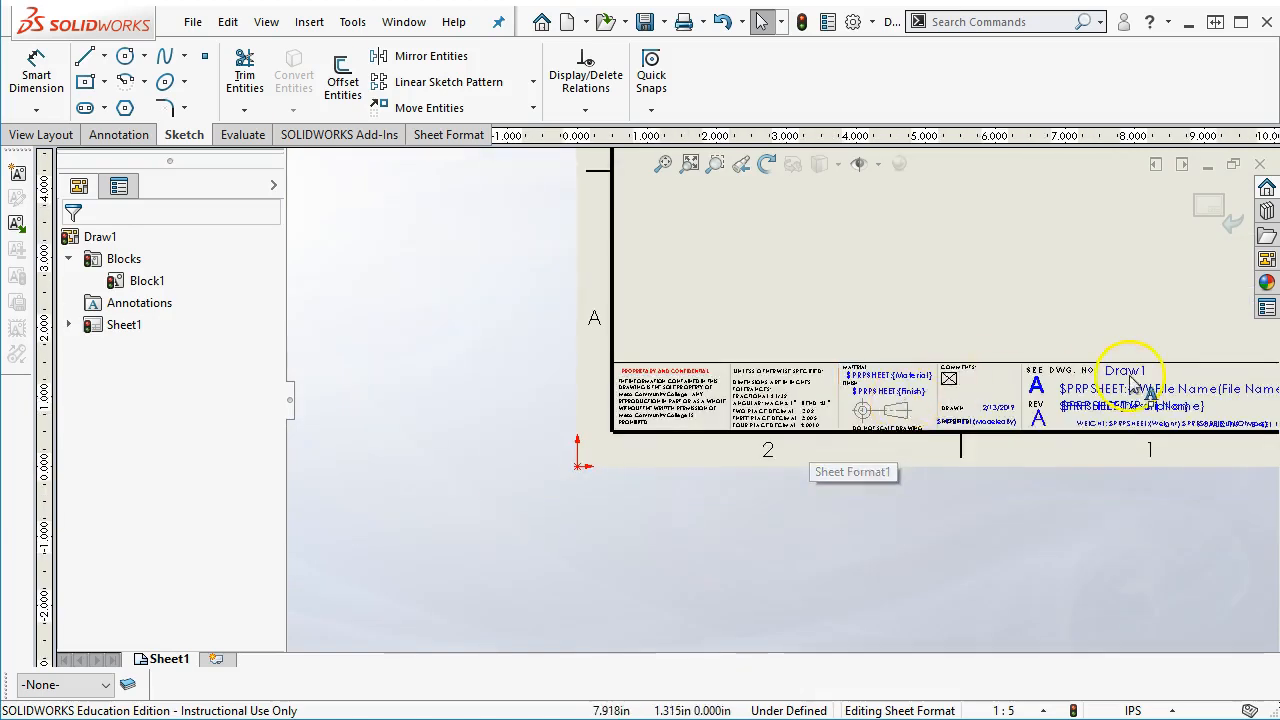
scroll(965, 380, down, 3)
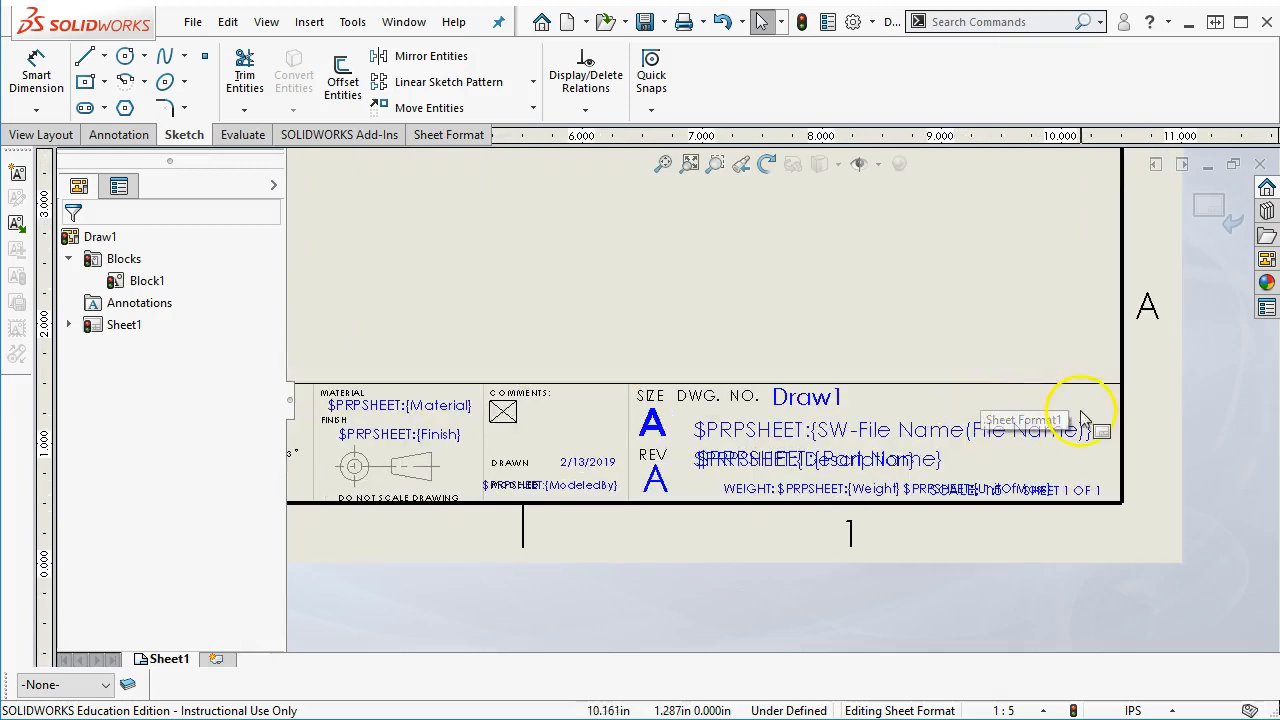
scroll(445, 462, up, 3)
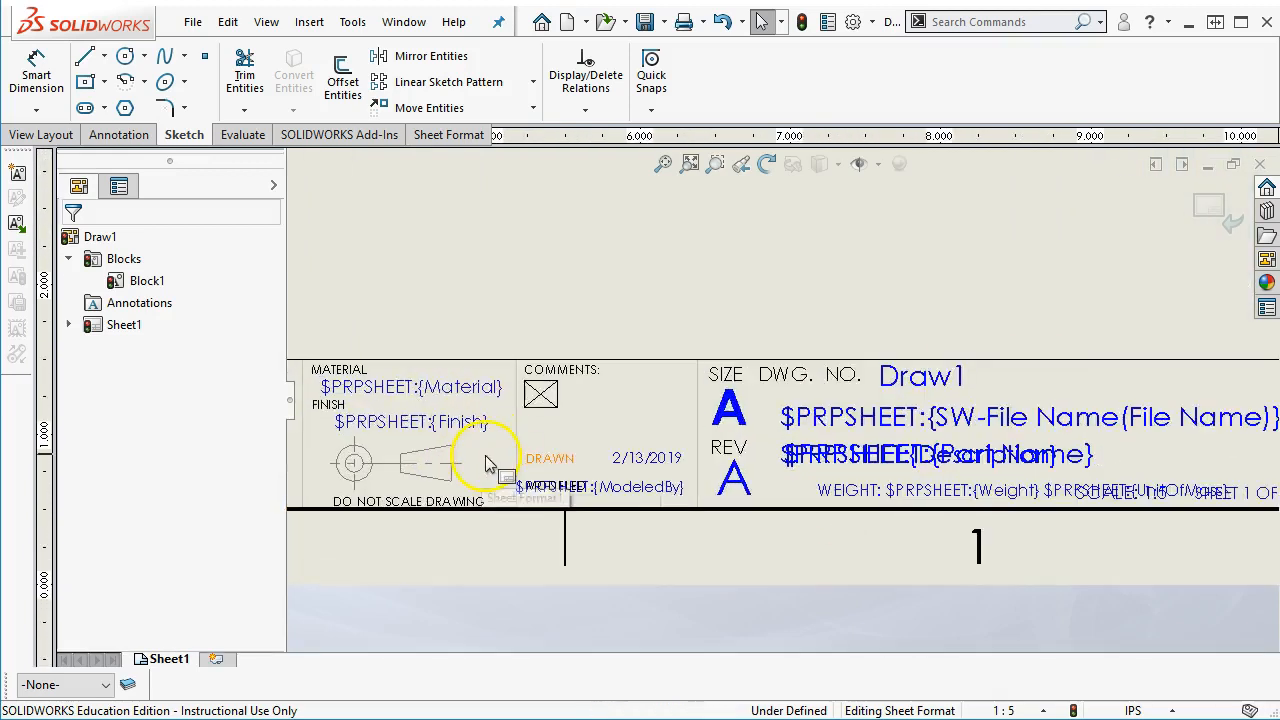
- Move the UNLESS OTHERWISE SPECIFIED heading down so it sits close above the tolerance text
scroll(486, 443, down, 2)
scroll(500, 398, down, 4)
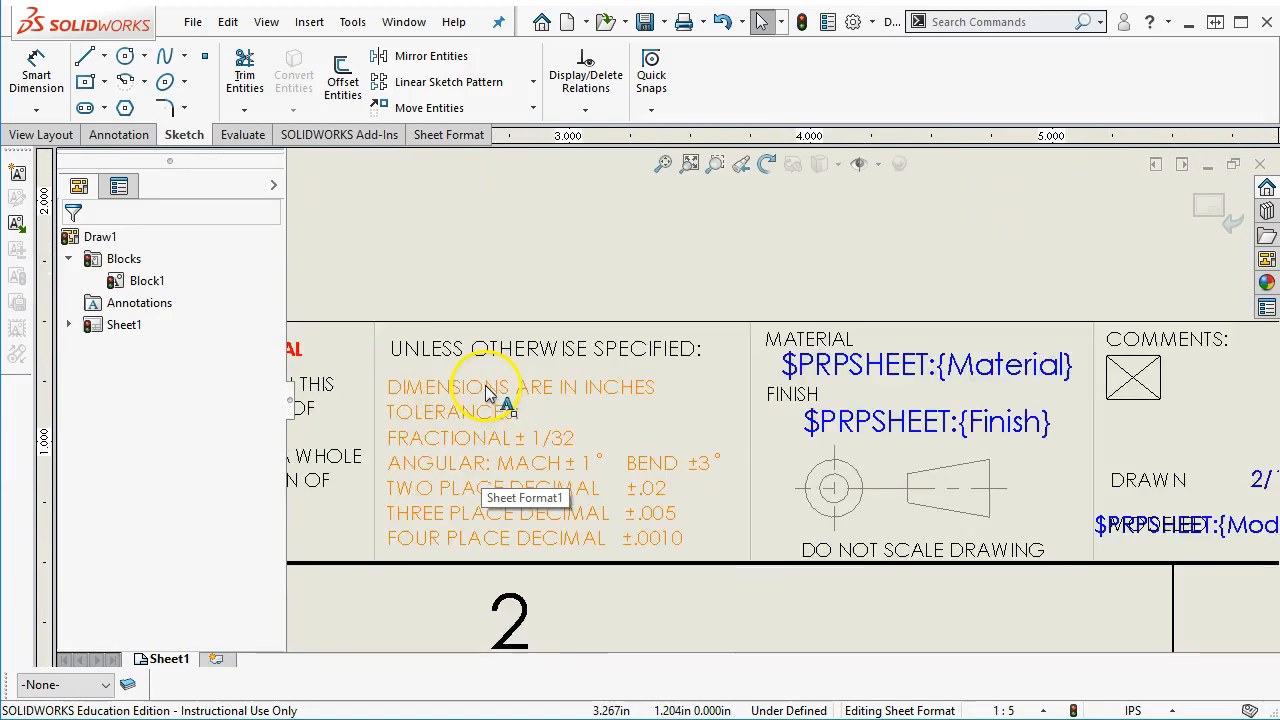
drag(643, 340, 642, 362)
click(642, 303)
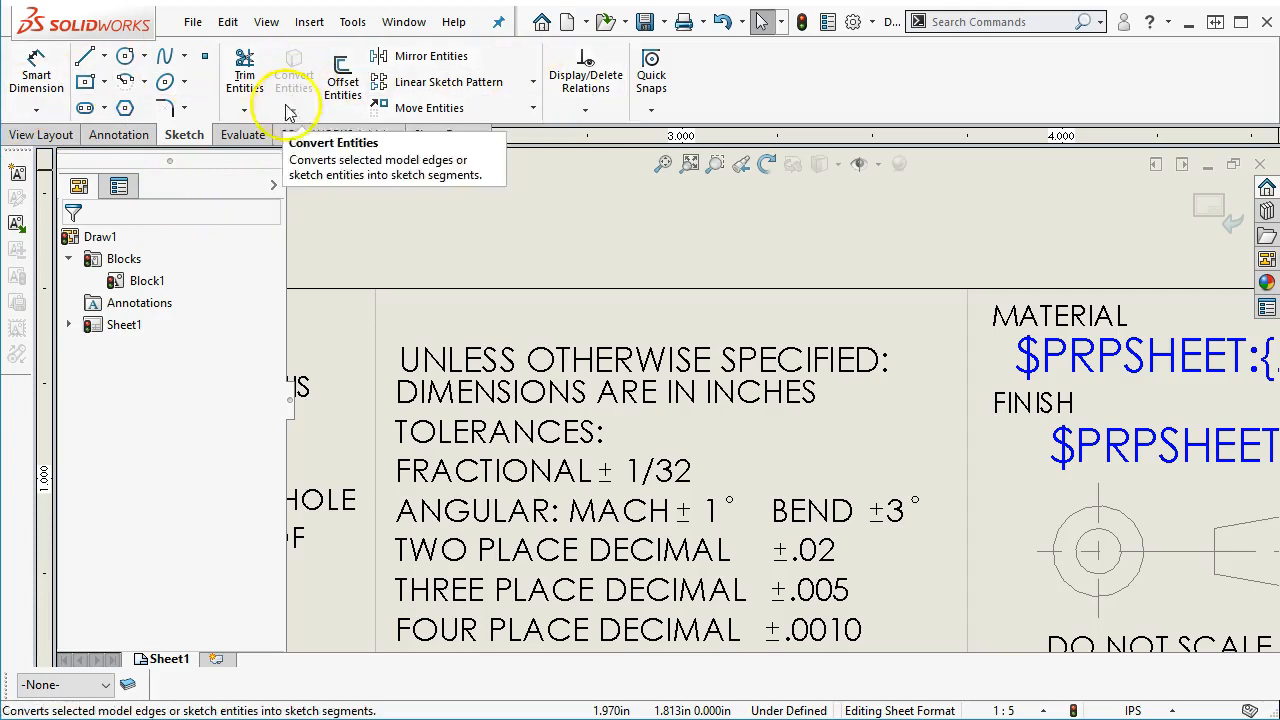
- Add a note reading "Per ANSI Y14.5-2009" just above the tolerance cell of the title block
click(125, 133)
click(232, 72)
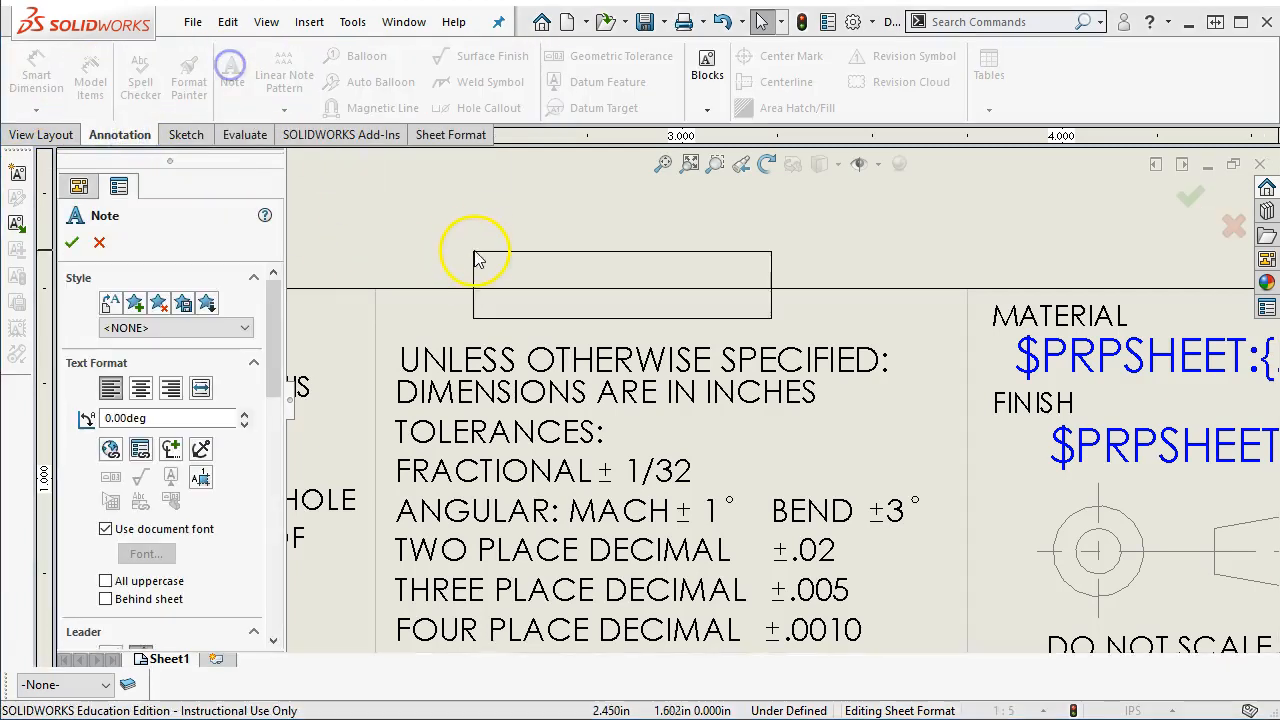
click(441, 206)
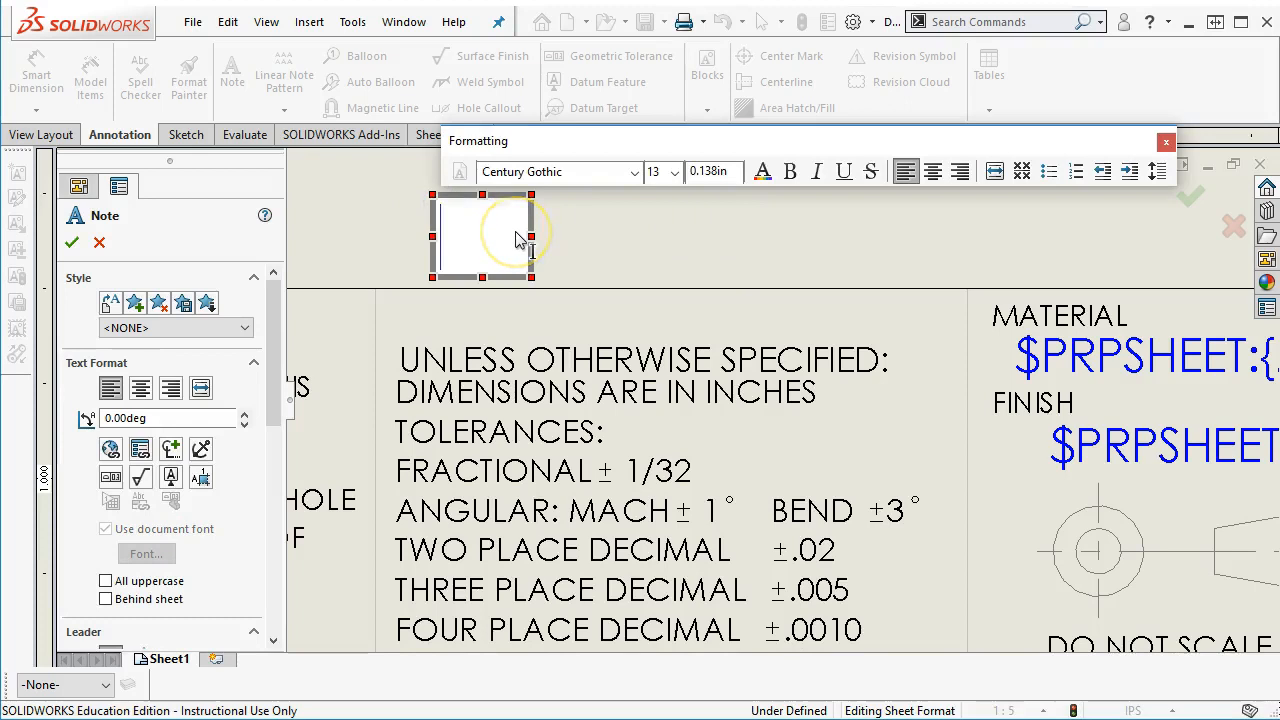
text(Per A)
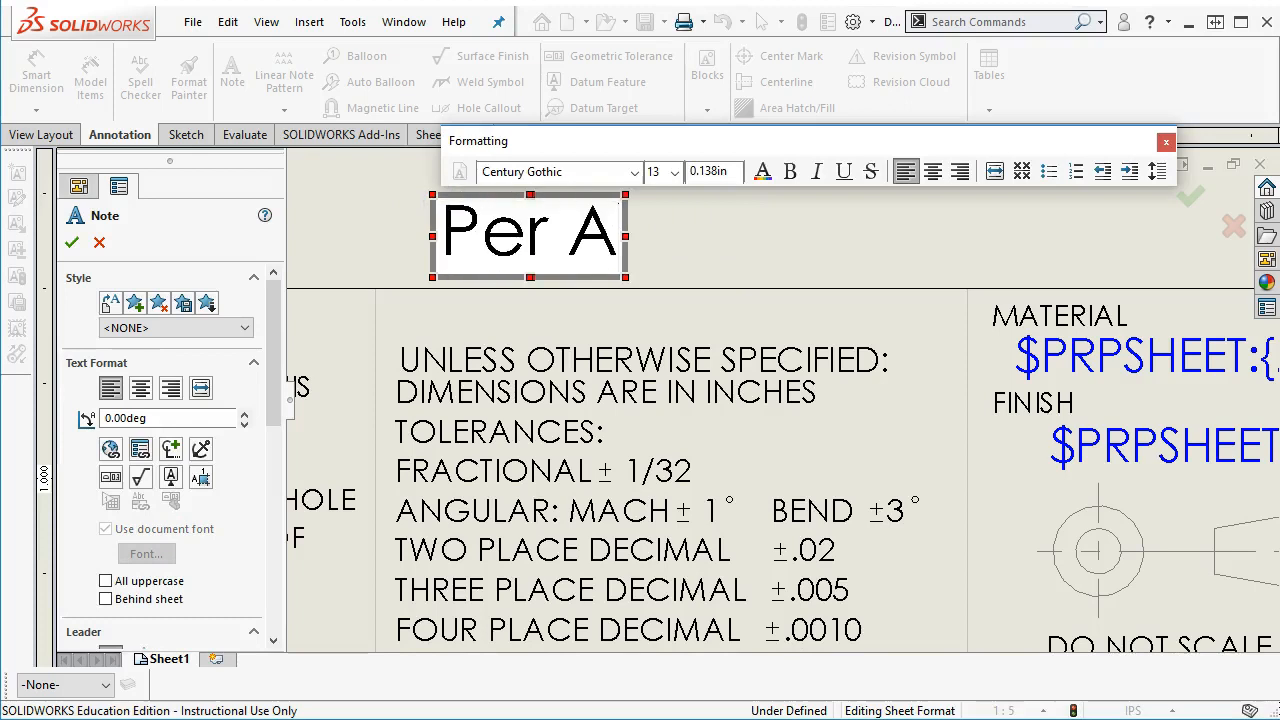
text(NSIY)
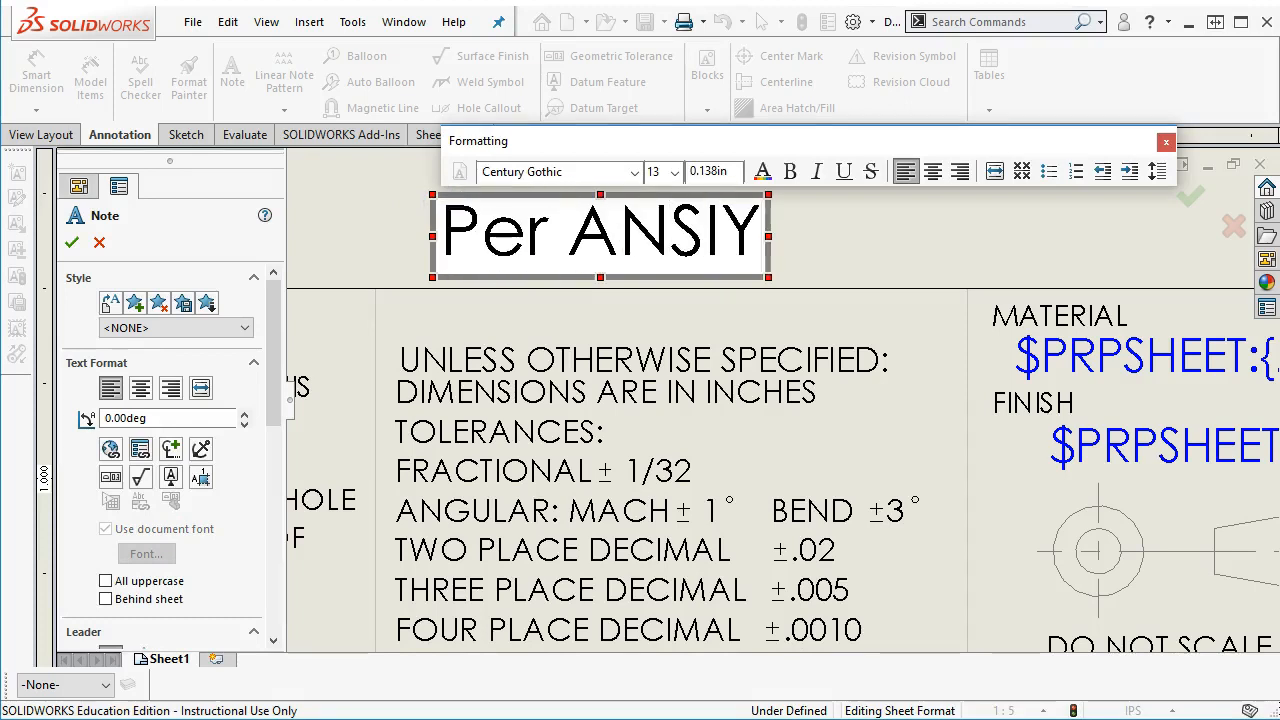
key(BackSpace)
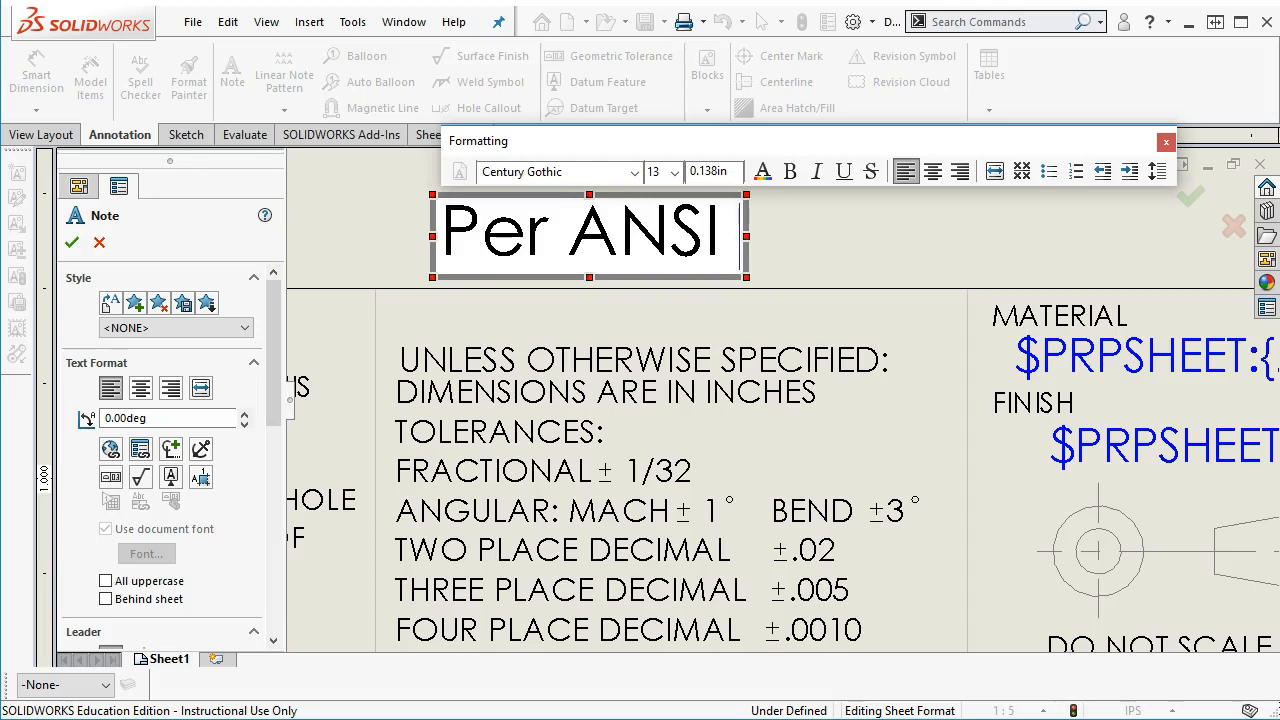
text(Y14.5)
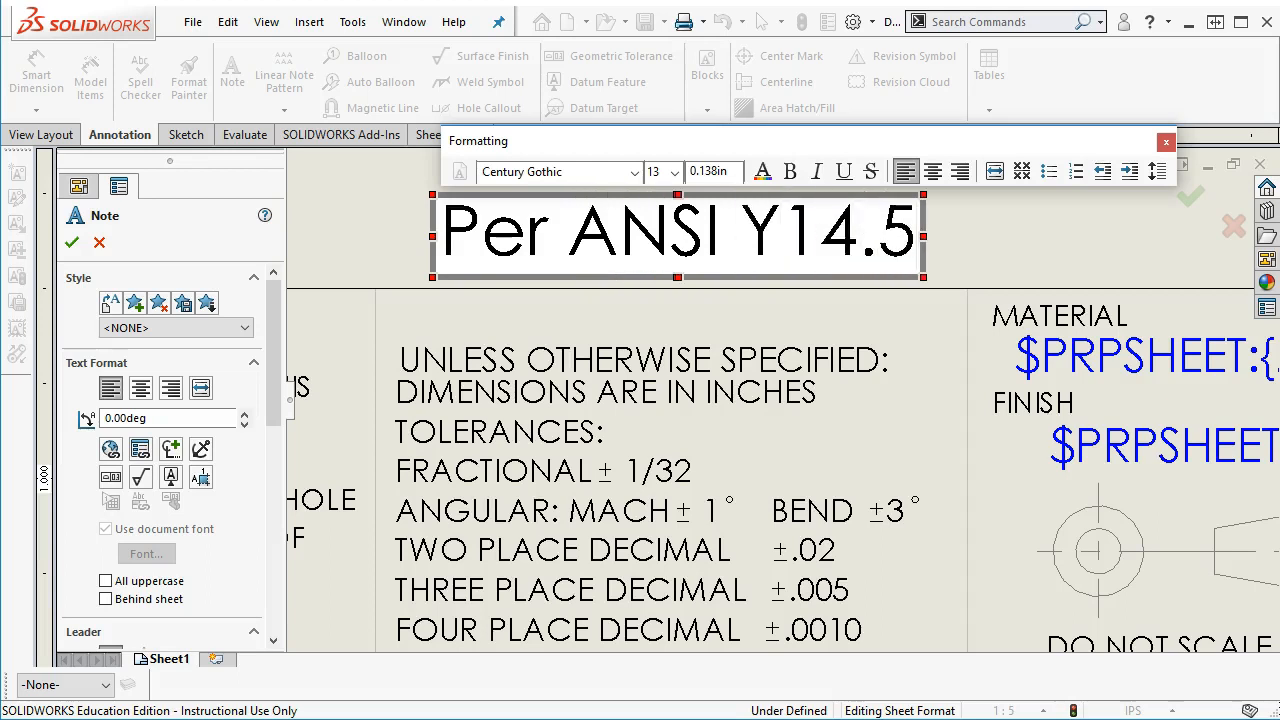
text(-2009)
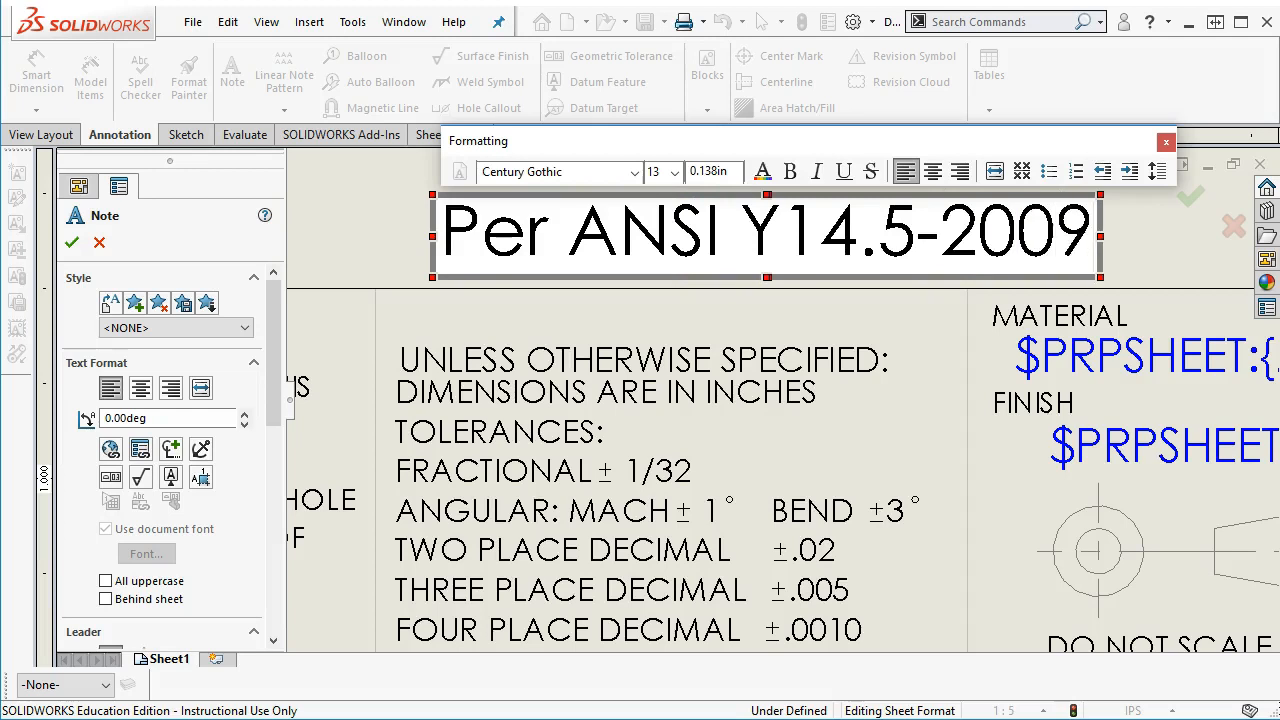
- Select all the text of the "Per ANSI Y14.5-2009" note and set its font size to 8
click(675, 172)
click(663, 224)
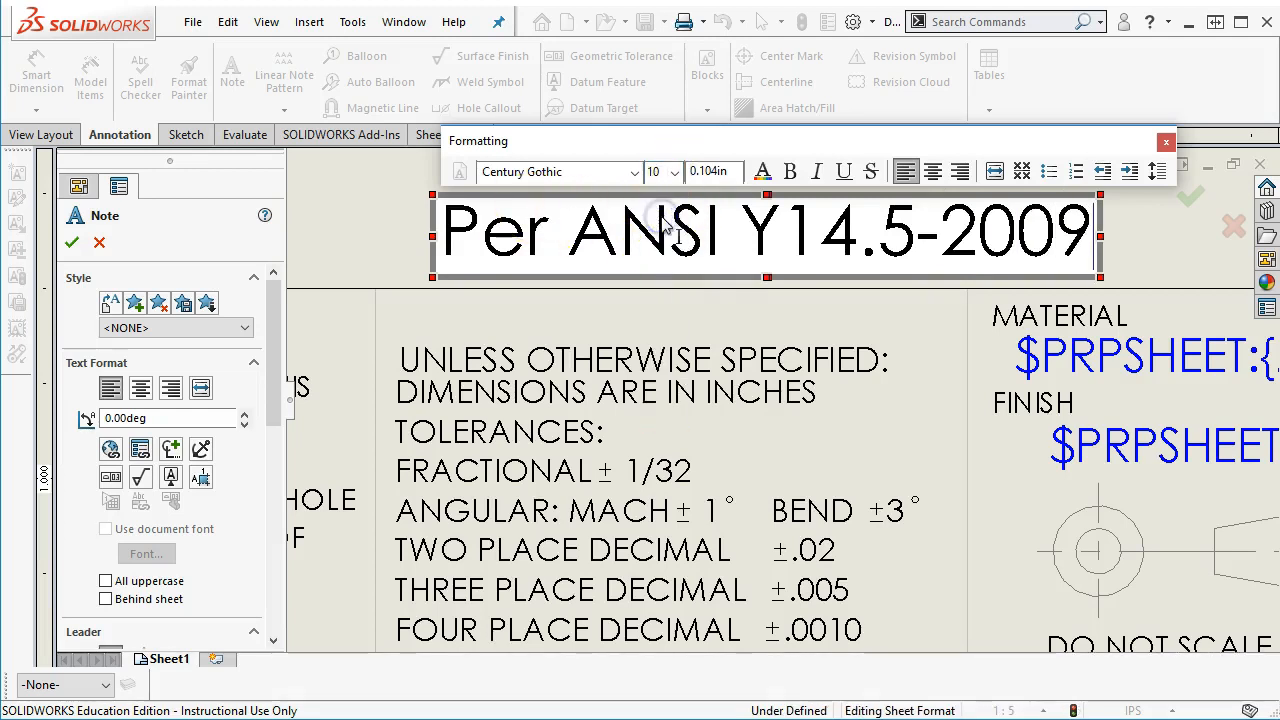
click(572, 242)
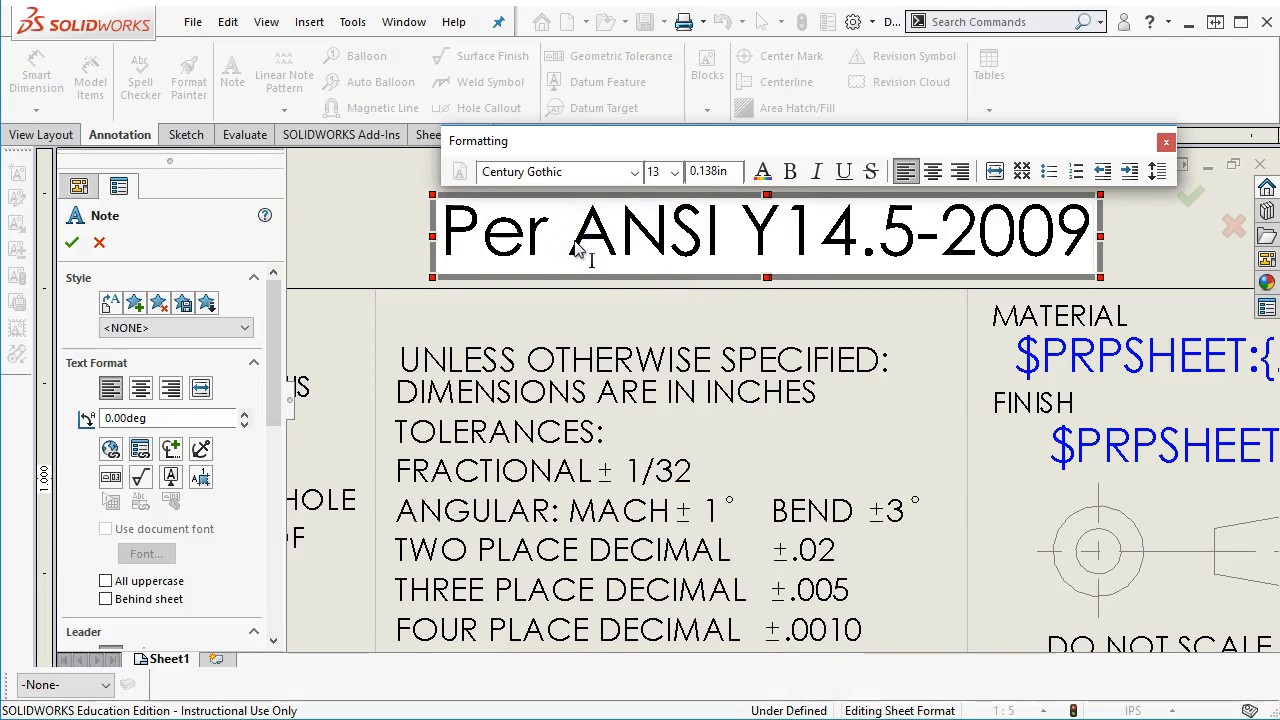
key(ctrl+a)
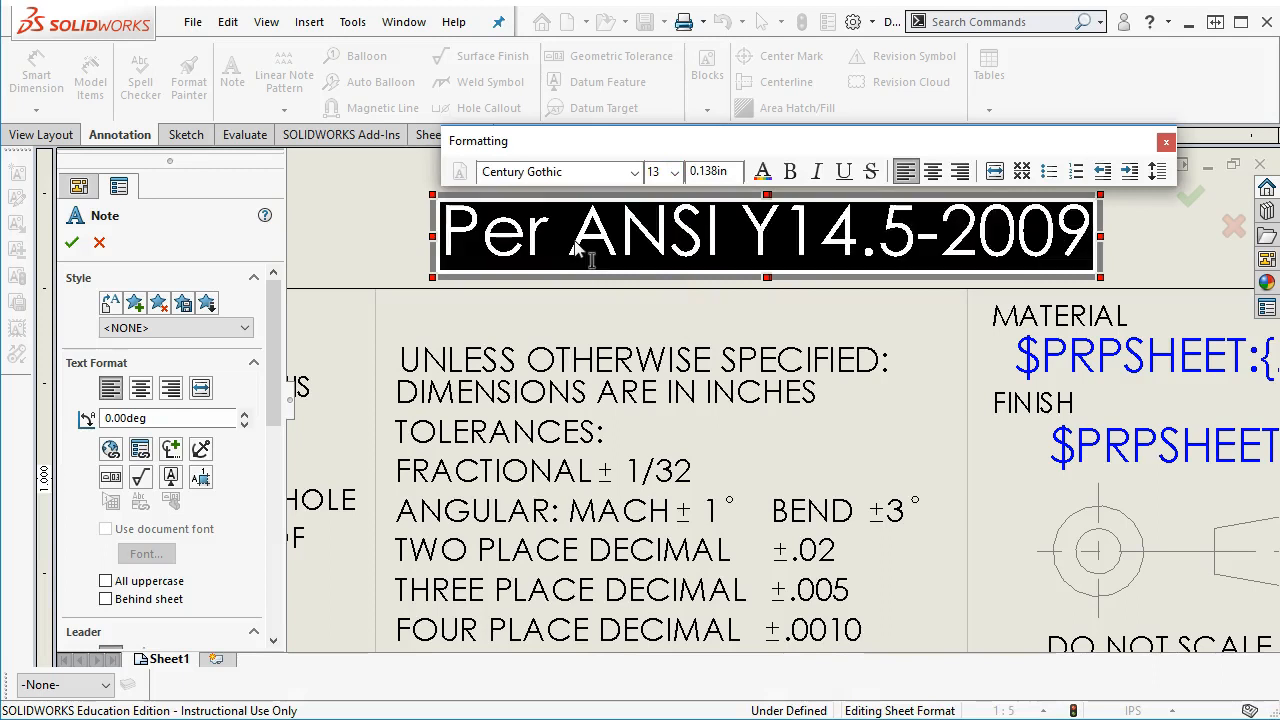
click(675, 172)
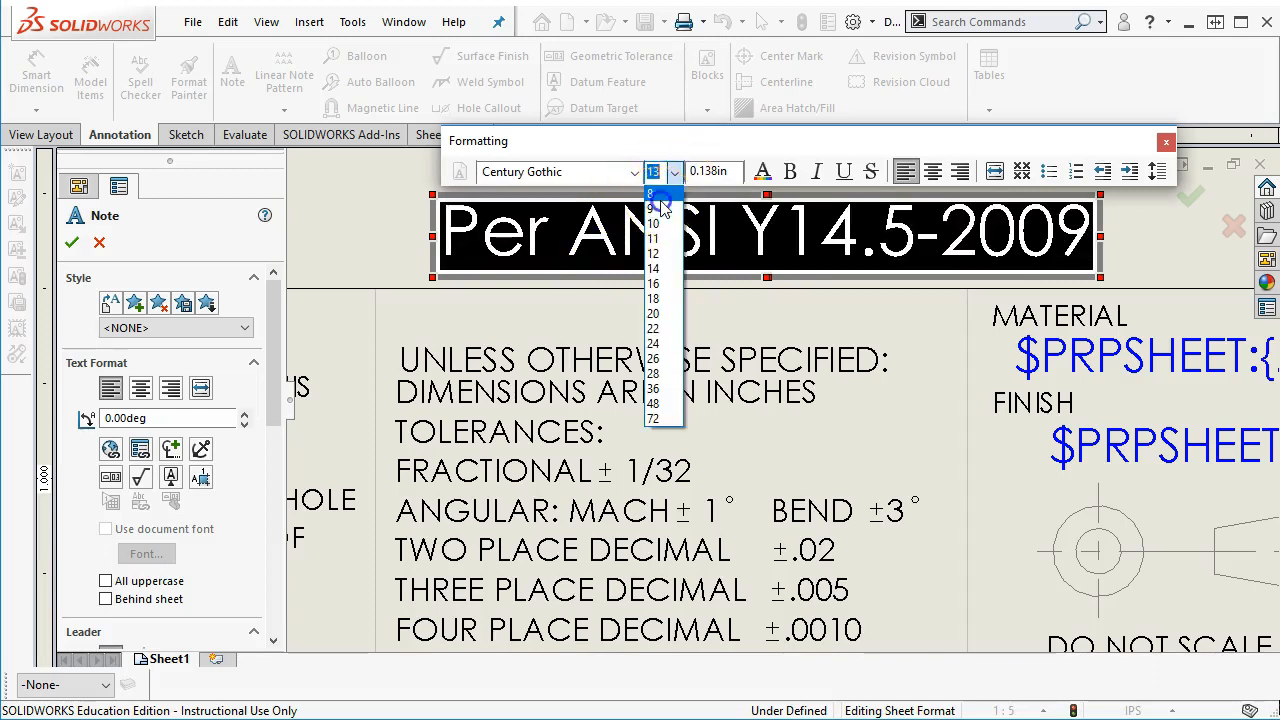
click(658, 196)
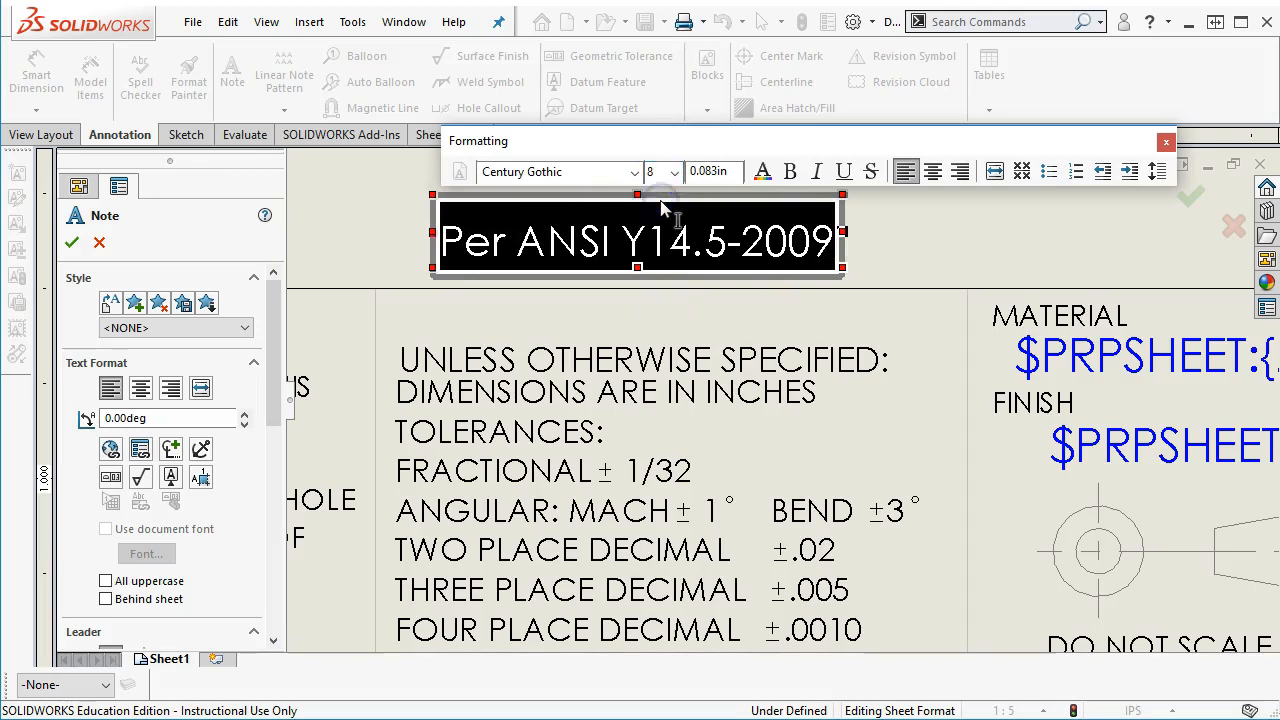
- Change "Per" to uppercase so the note reads "PER ANSI Y14.5-2009", and finish the note without placing another copy
click(510, 248)
key(BackSpace)
key(BackSpace)
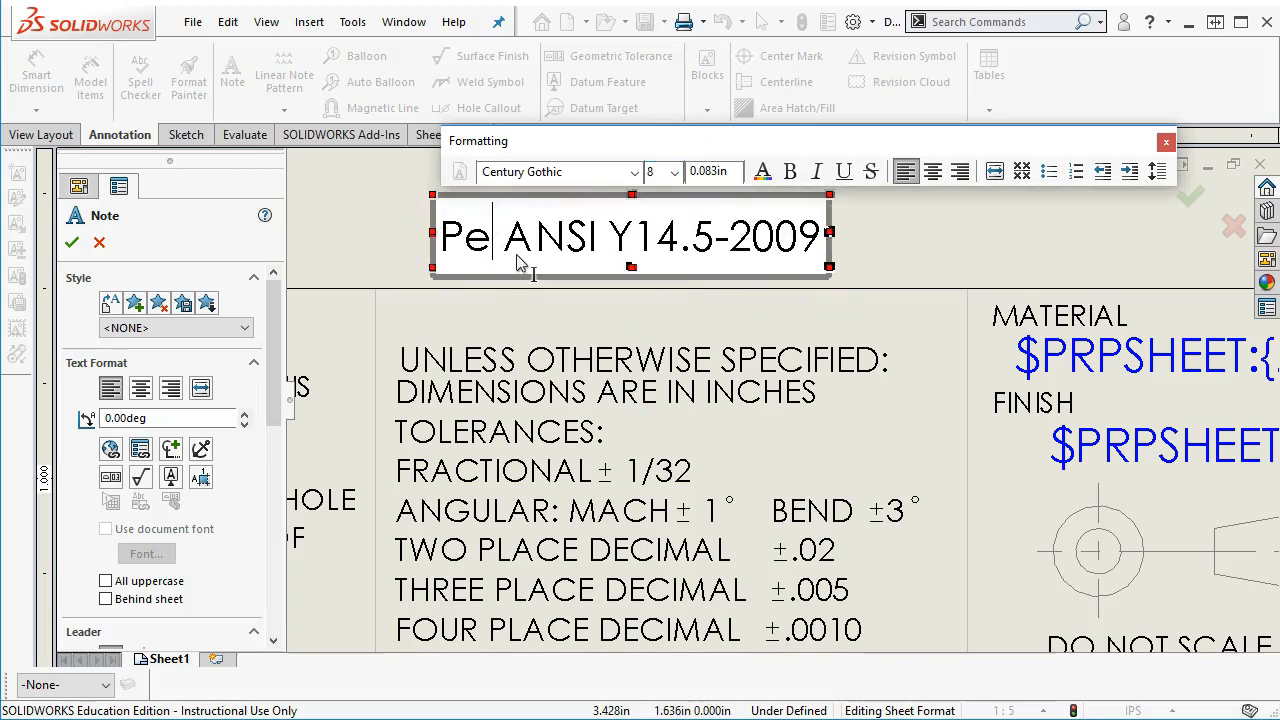
text(ER)
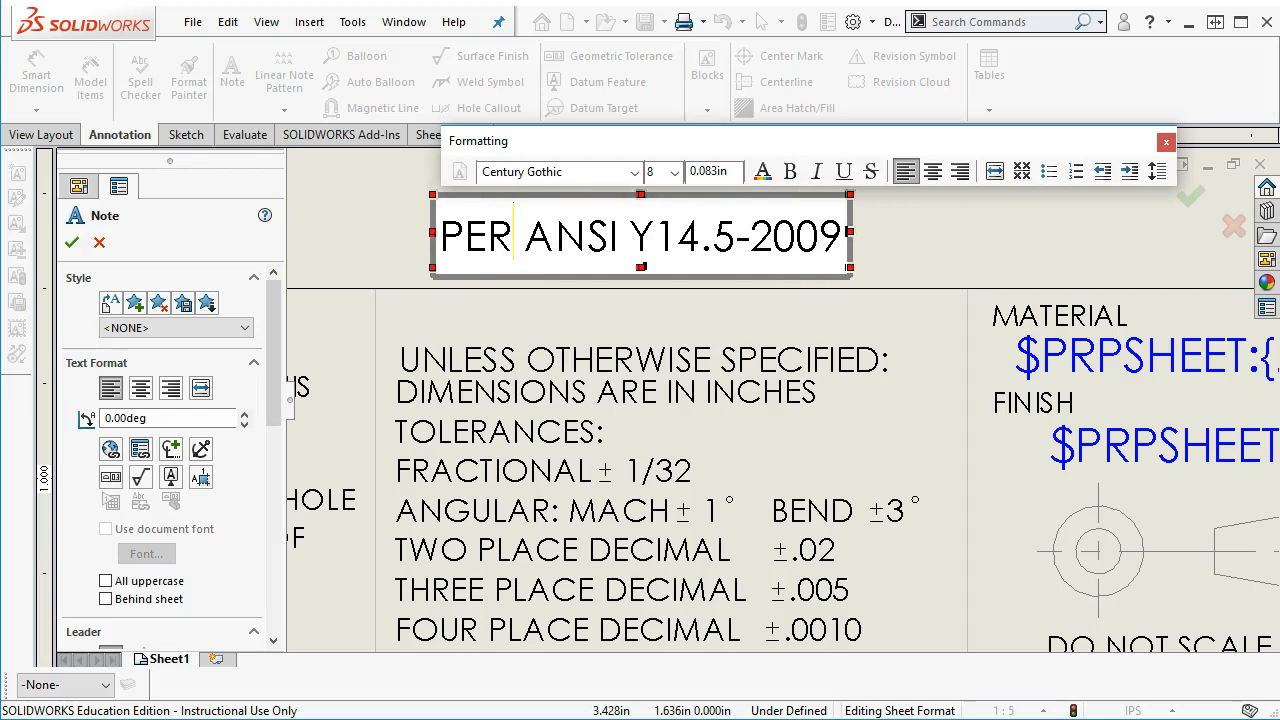
click(895, 244)
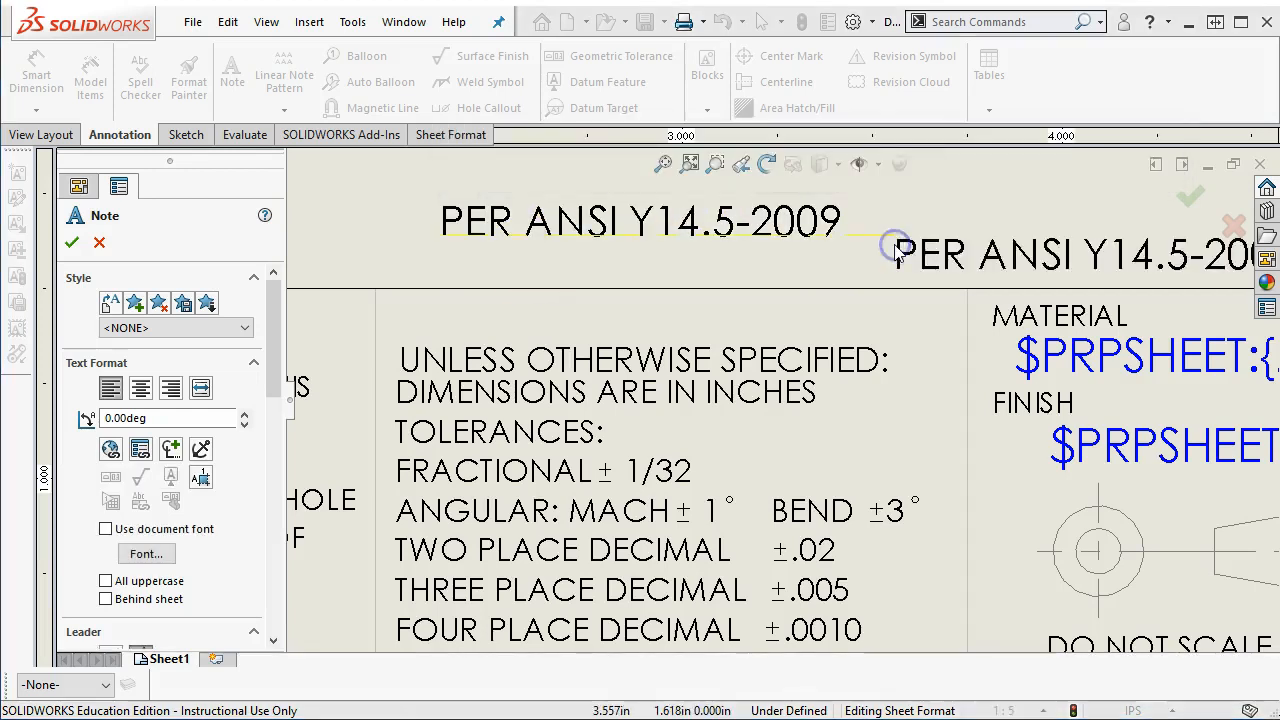
click(1190, 197)
- Move the PER ANSI note into the tolerance cell above UNLESS OTHERWISE SPECIFIED, and nudge that heading slightly up and left
drag(670, 216, 676, 306)
click(811, 251)
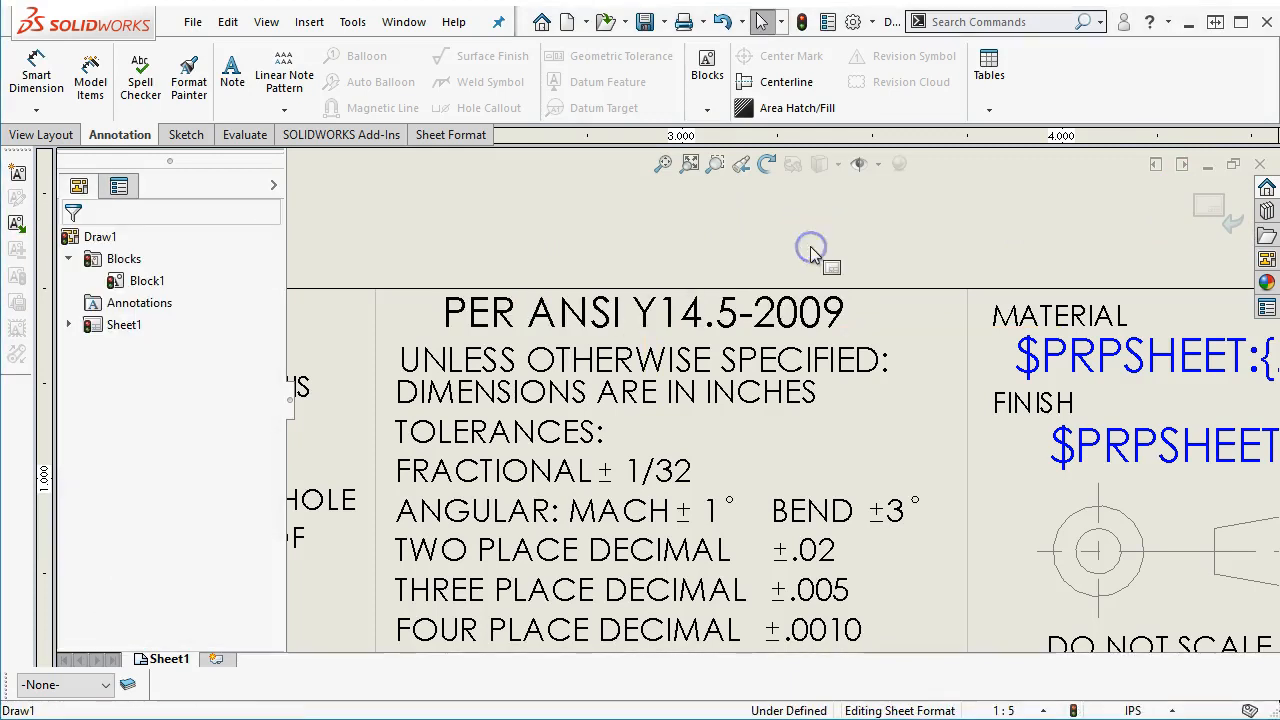
drag(838, 362, 826, 352)
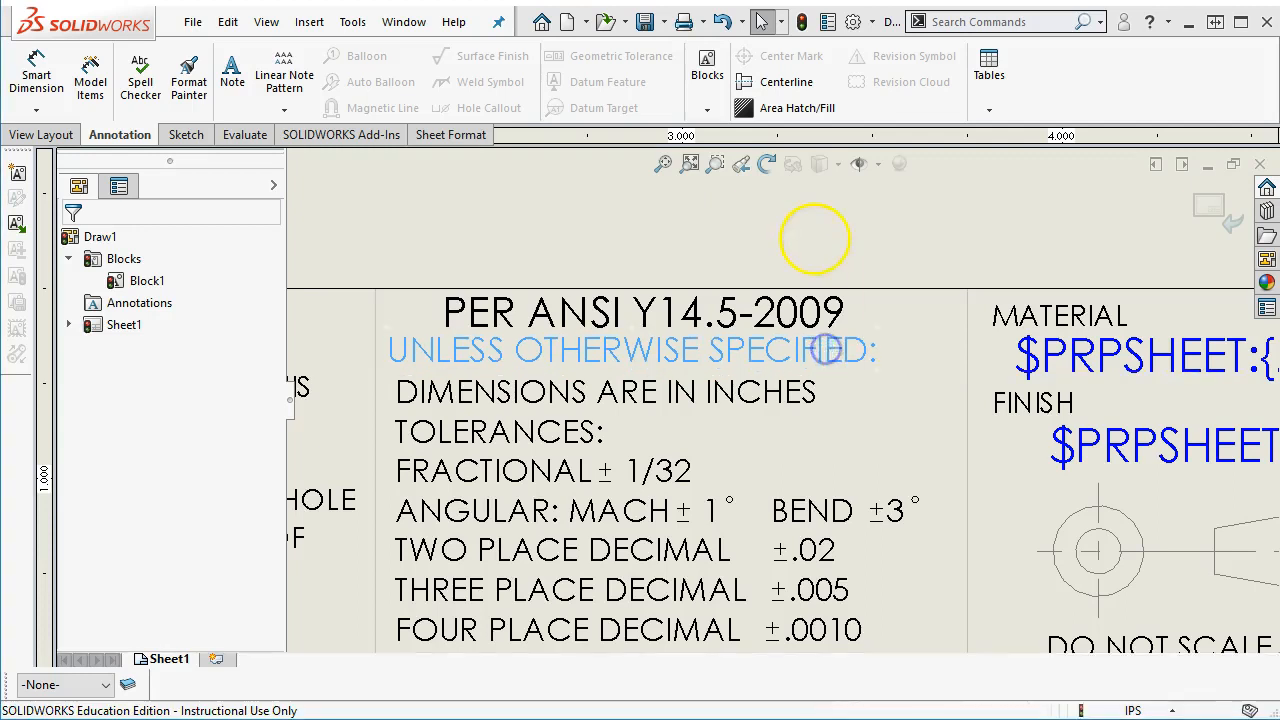
- Leave sheet format editing and return to the drawing sheet
click(665, 164)
click(837, 388)
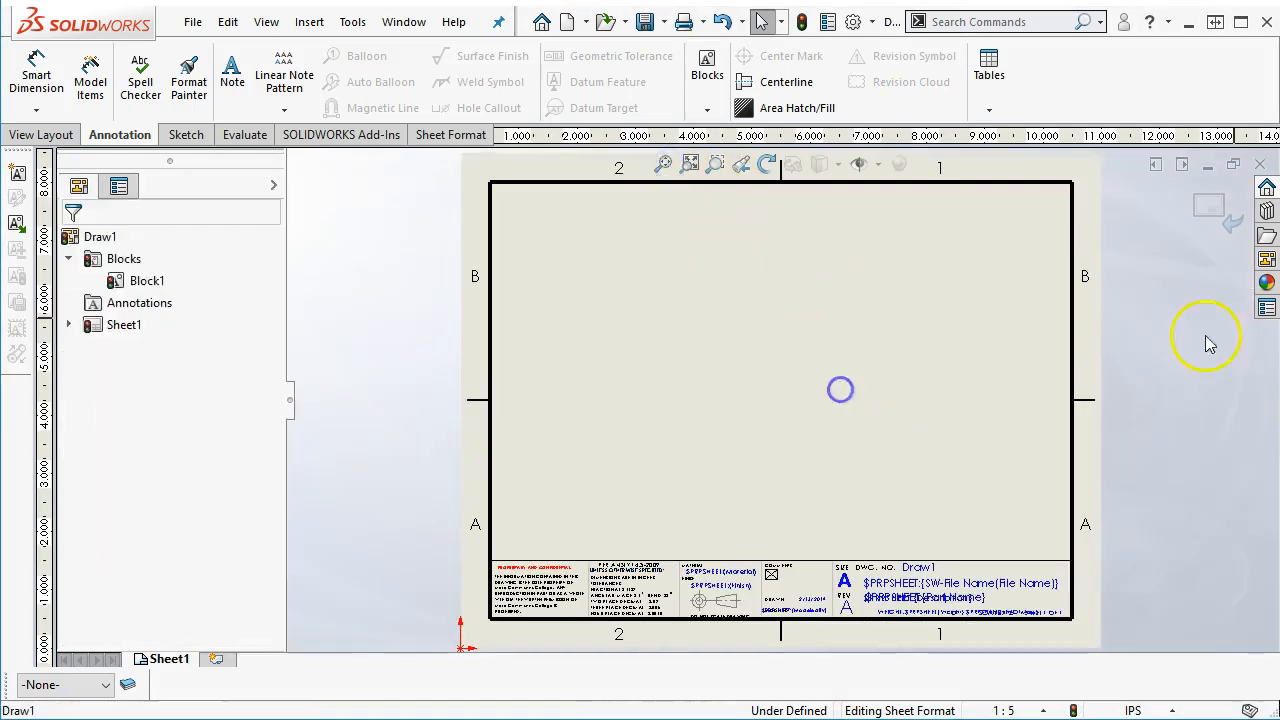
click(1206, 206)
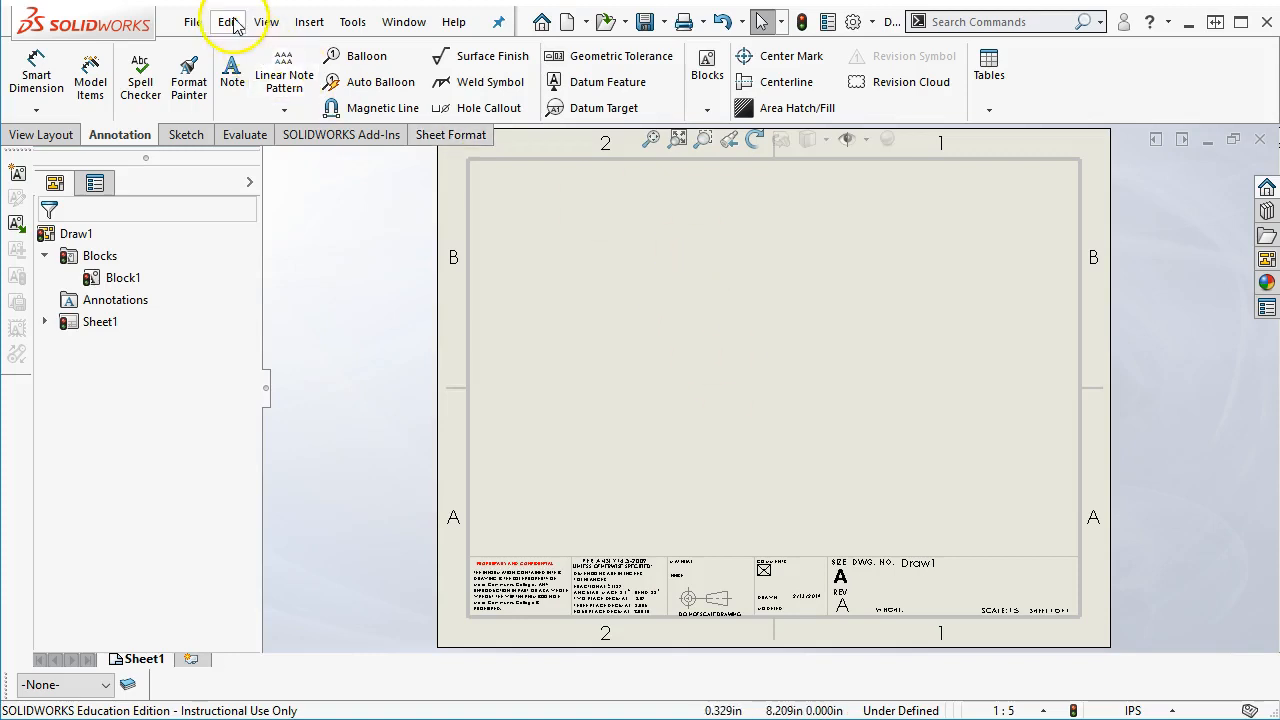
click(645, 20)
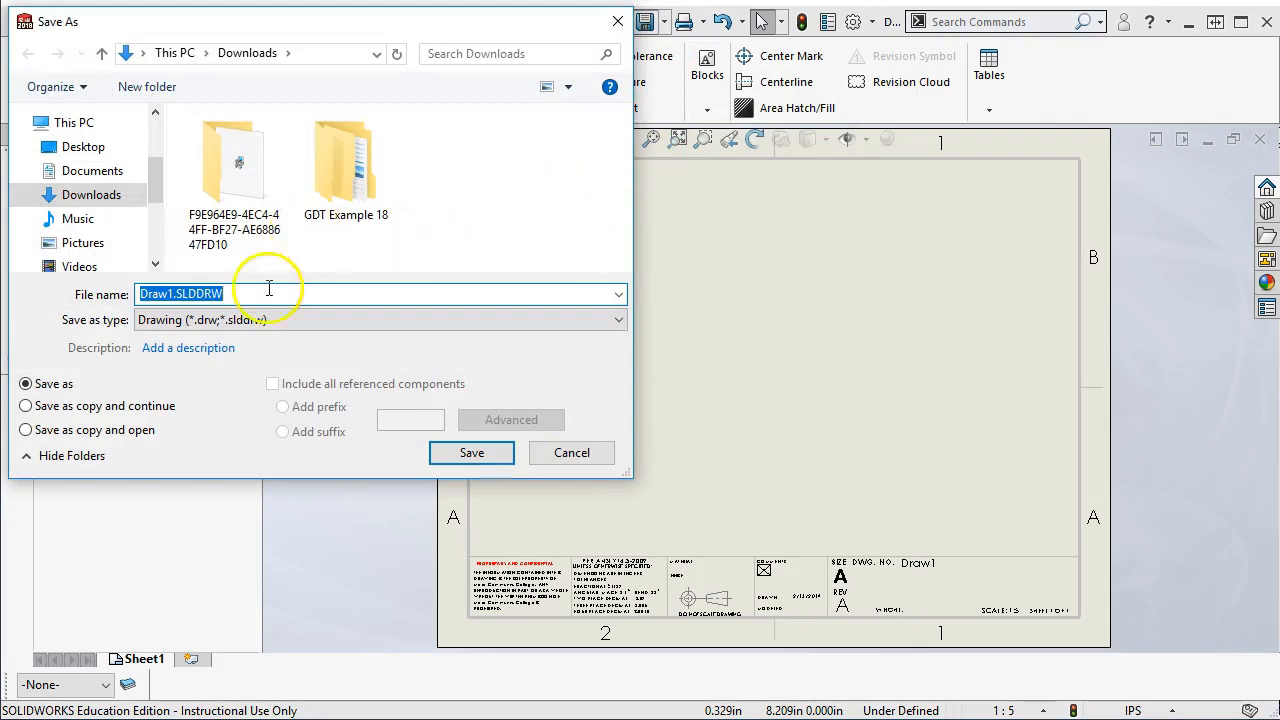
click(218, 320)
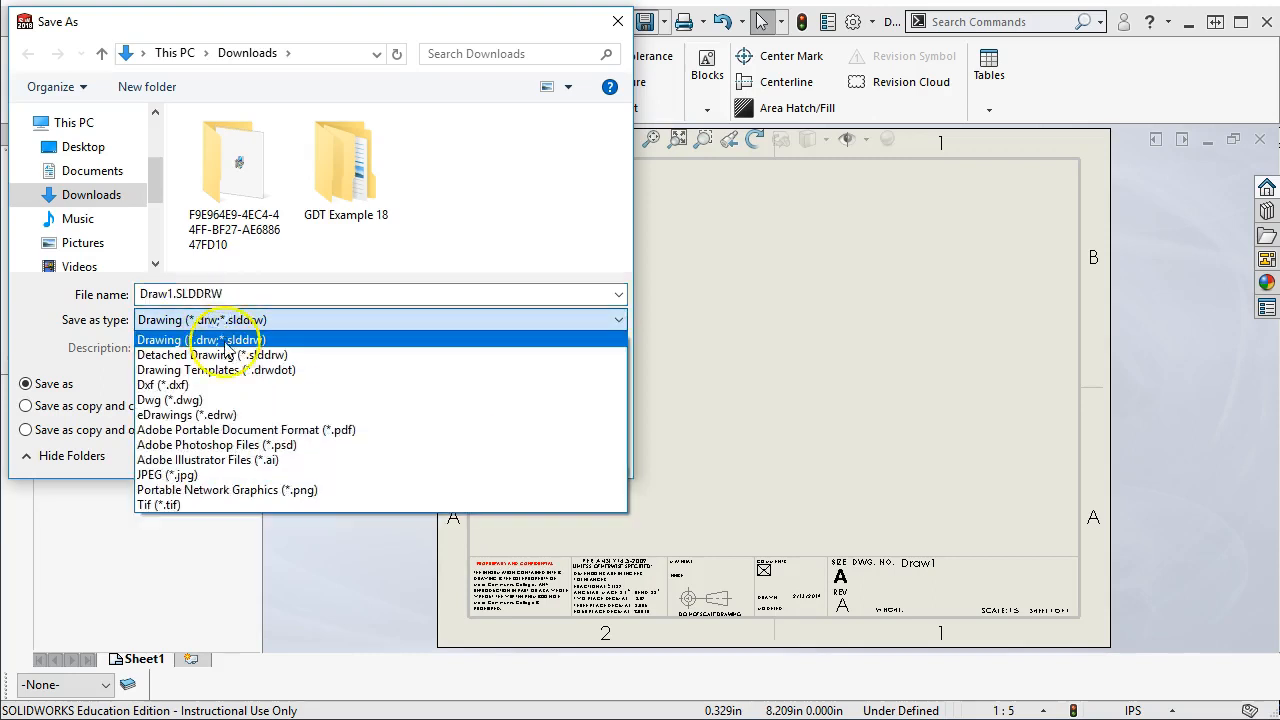
click(516, 208)
click(572, 454)
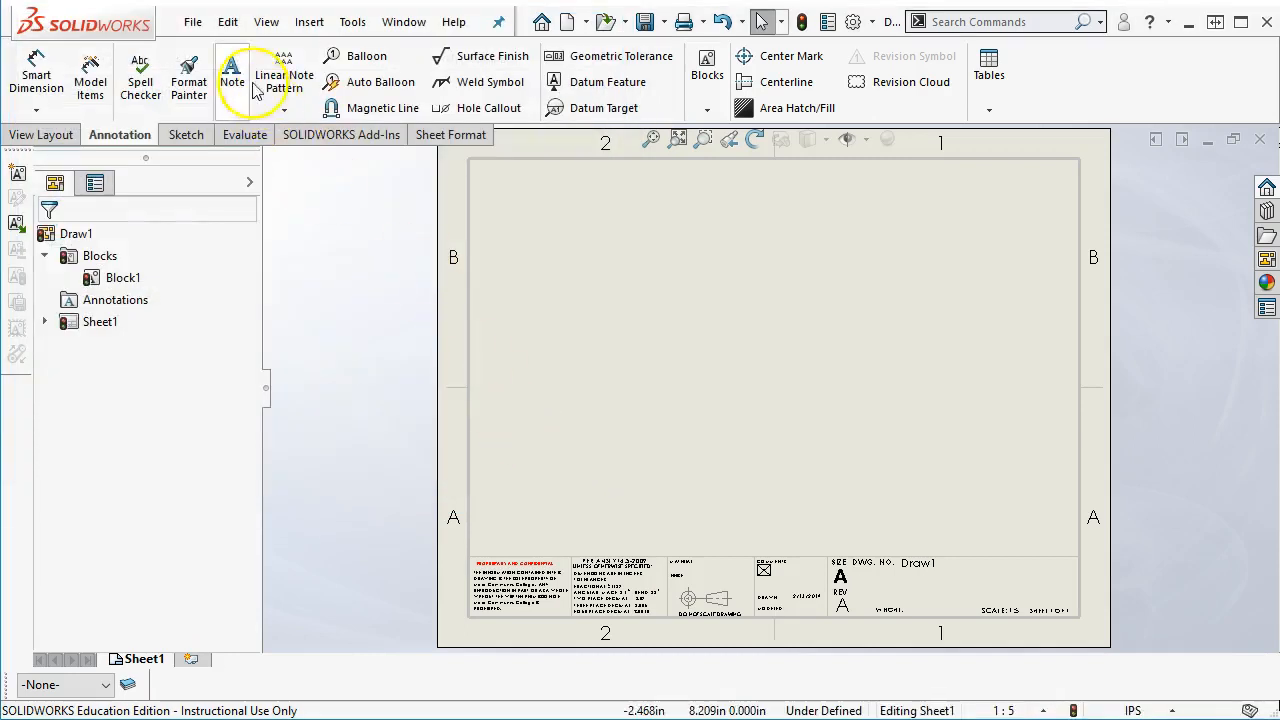
- Save the sheet format as MCC A Land.slddrt in Downloads, replacing the existing file, and close the drawing without saving it
click(191, 22)
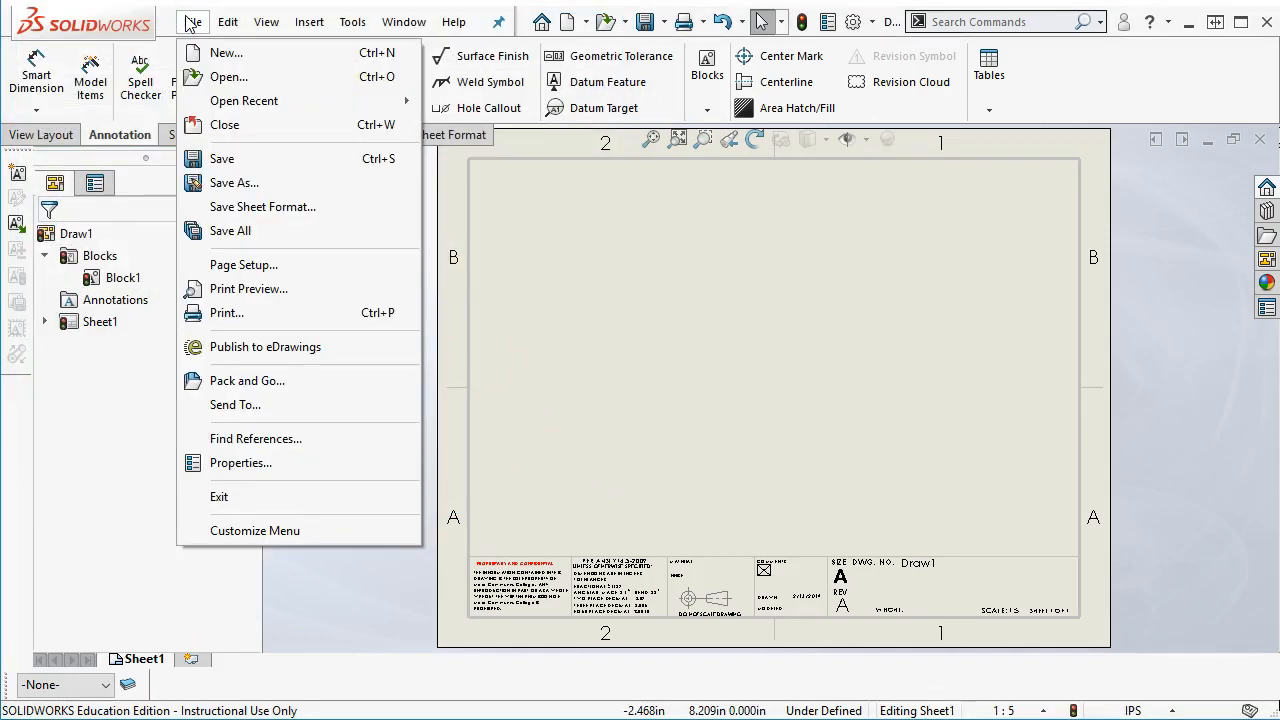
click(274, 207)
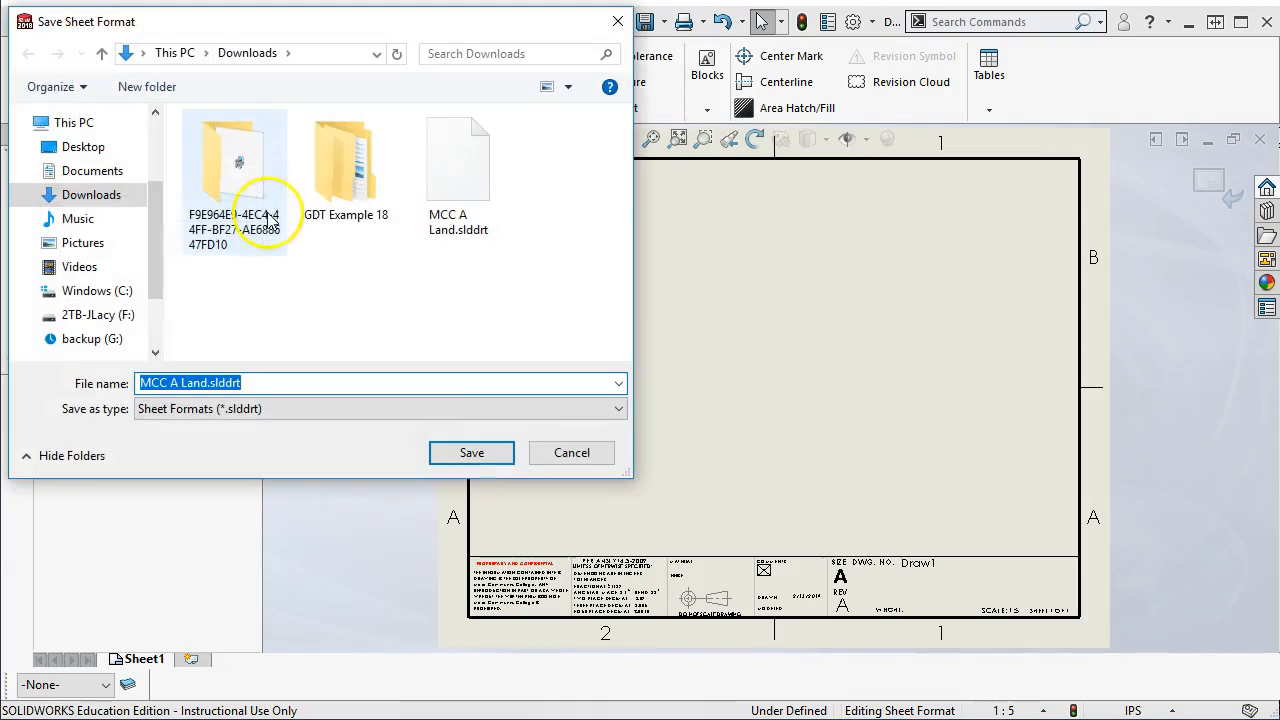
click(472, 453)
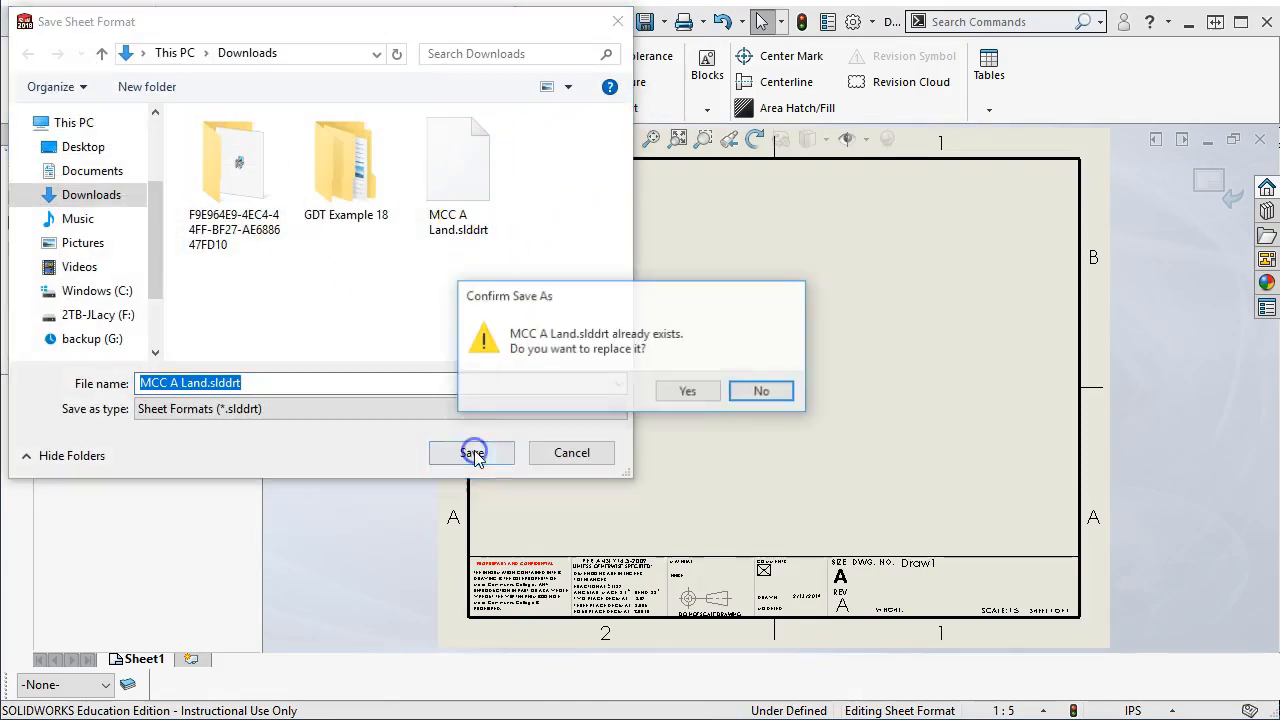
click(692, 394)
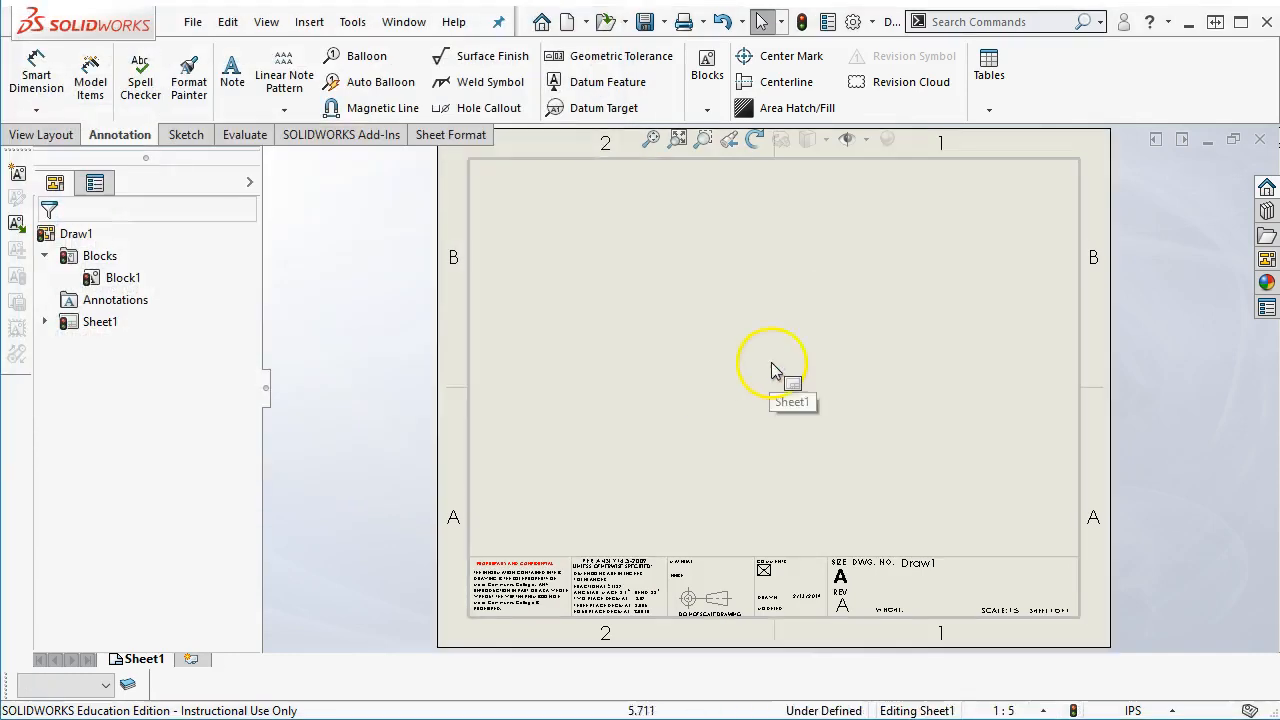
click(1261, 140)
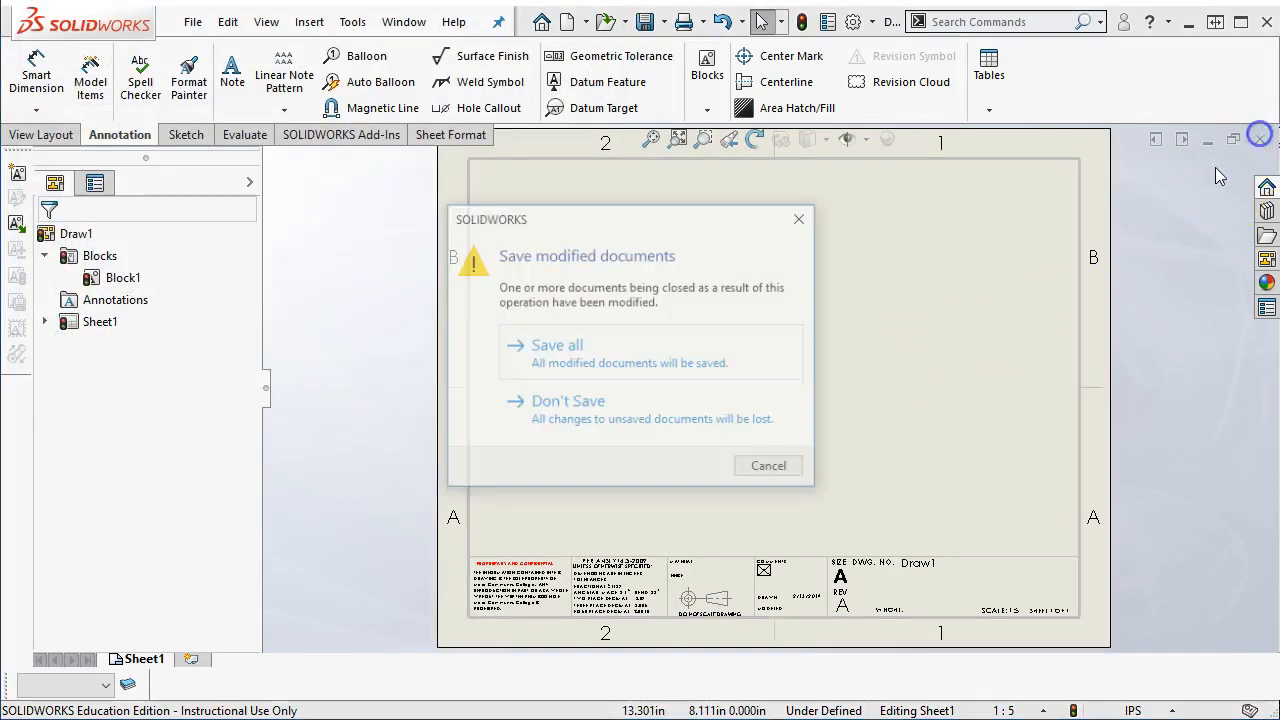
click(566, 408)
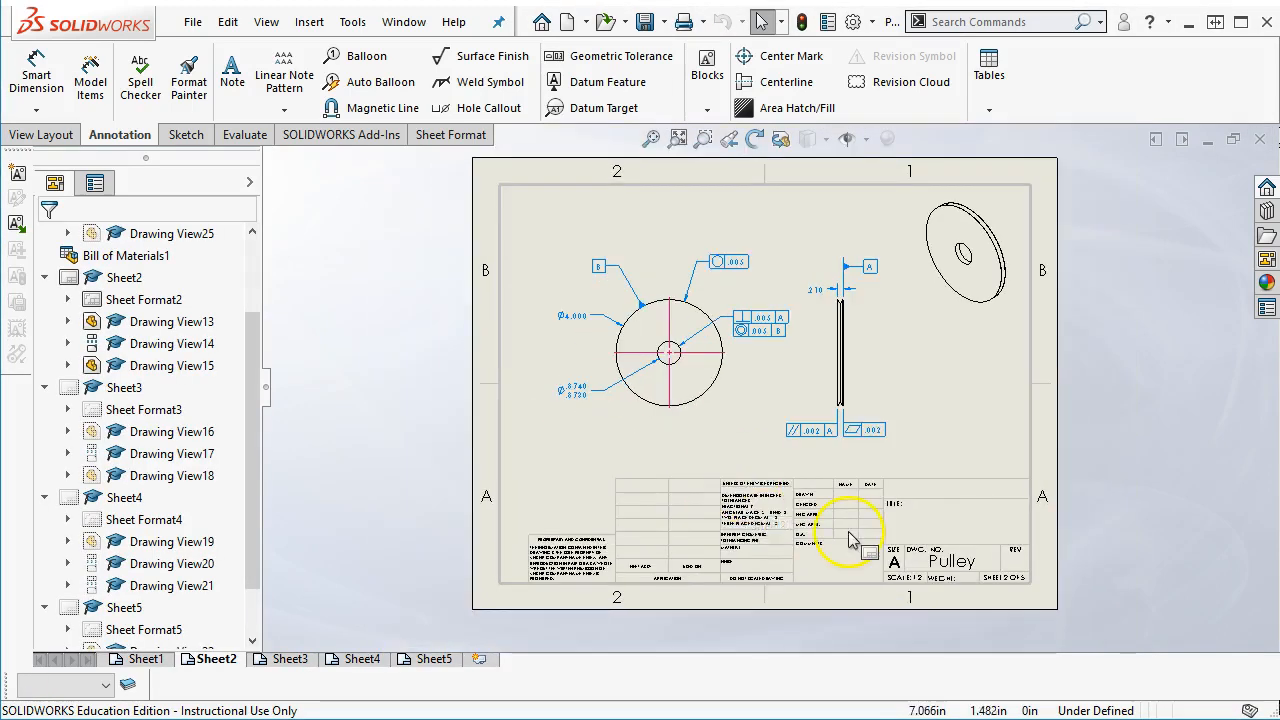
- Switch the Pulley drawing from Sheet2 to Sheet1 and show the whole sheet
scroll(848, 365, down, 1)
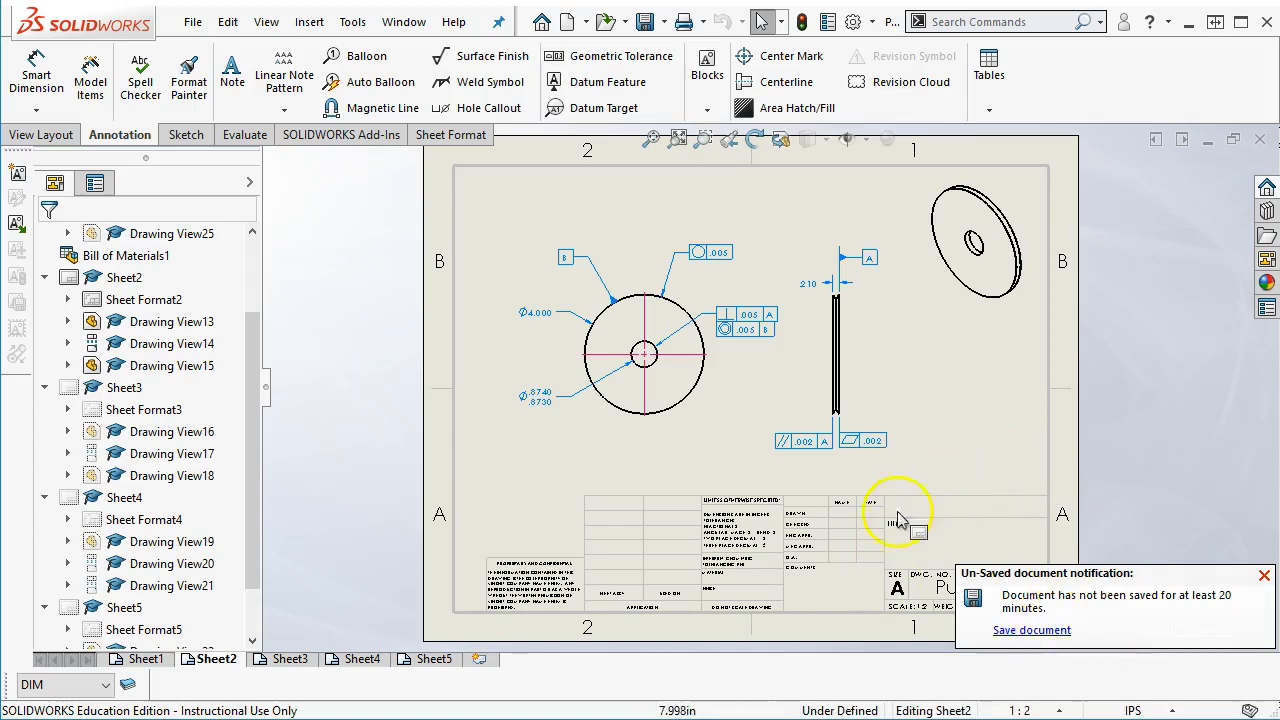
right_click(941, 419)
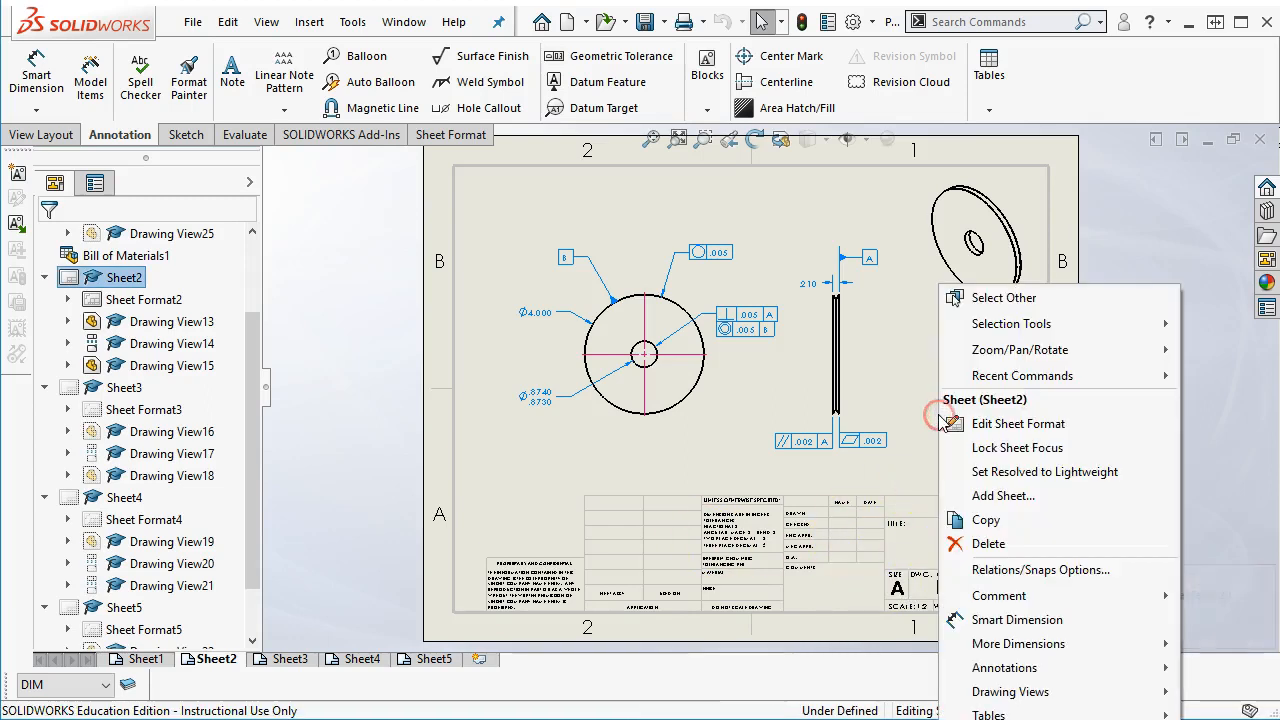
click(140, 659)
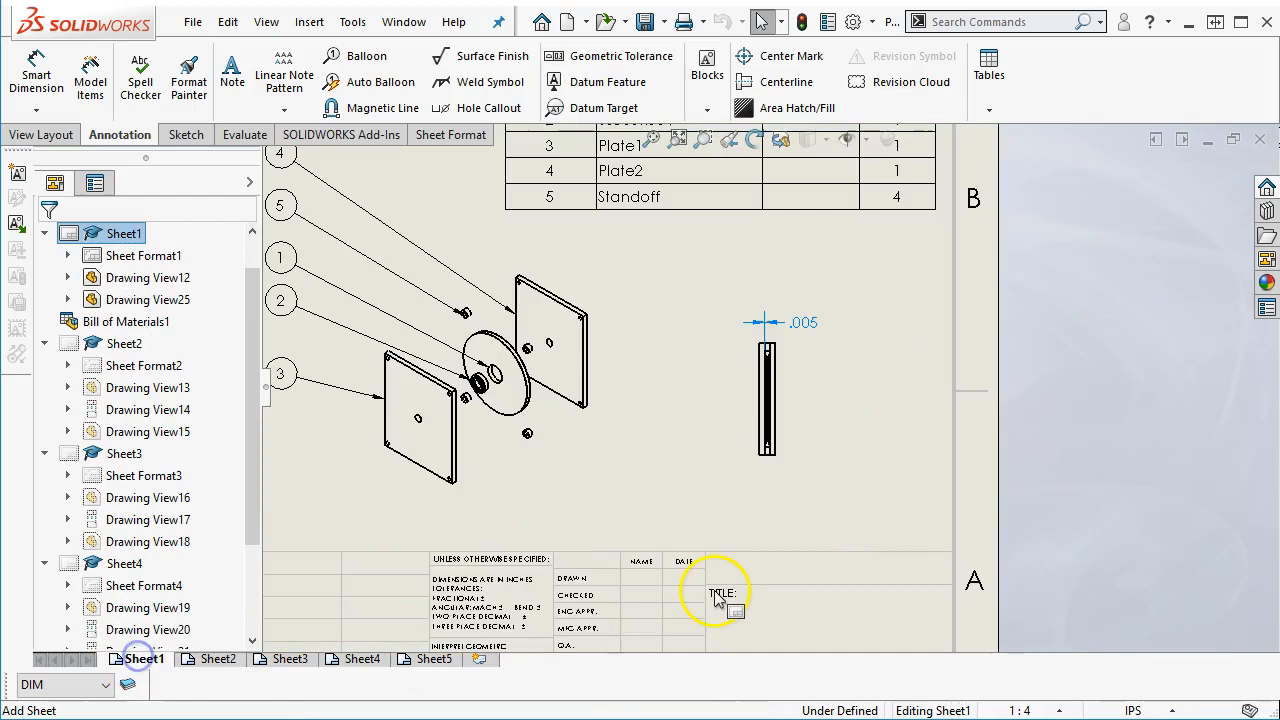
key(f)
click(645, 408)
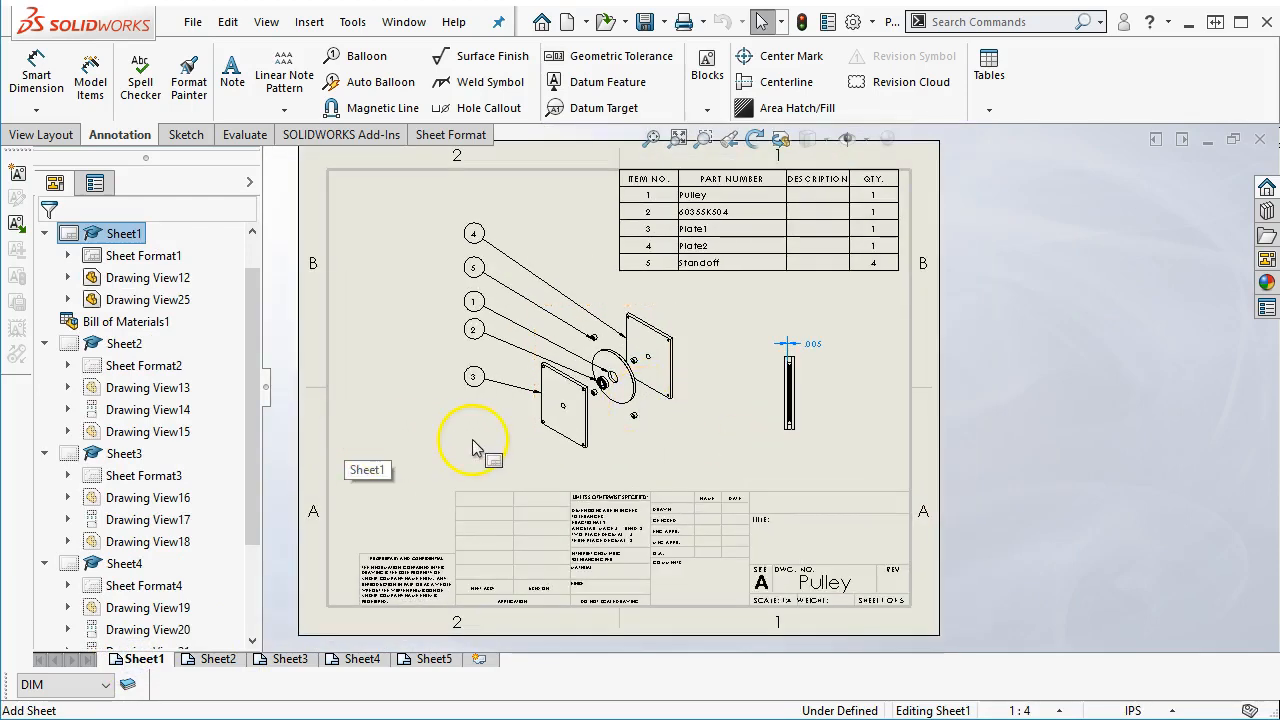
- Customize the sheet's context menu so that it hides the Delete command and shows the Properties command
right_click(352, 294)
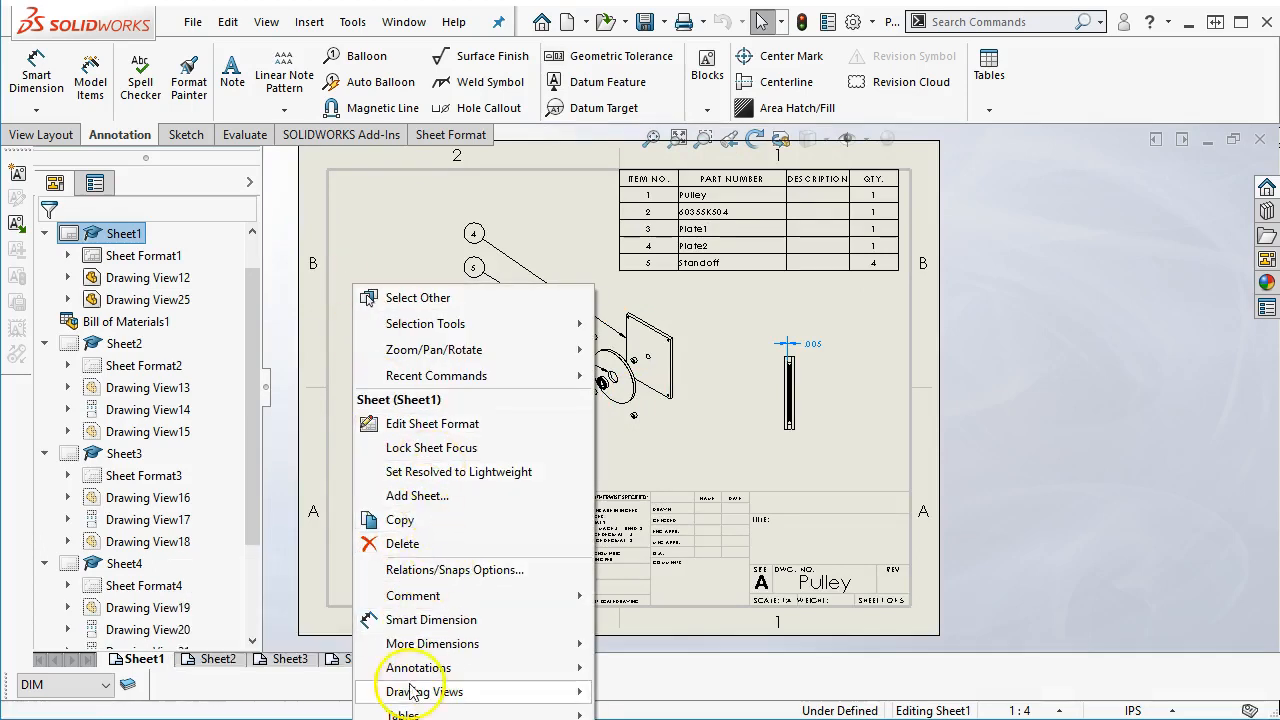
click(440, 719)
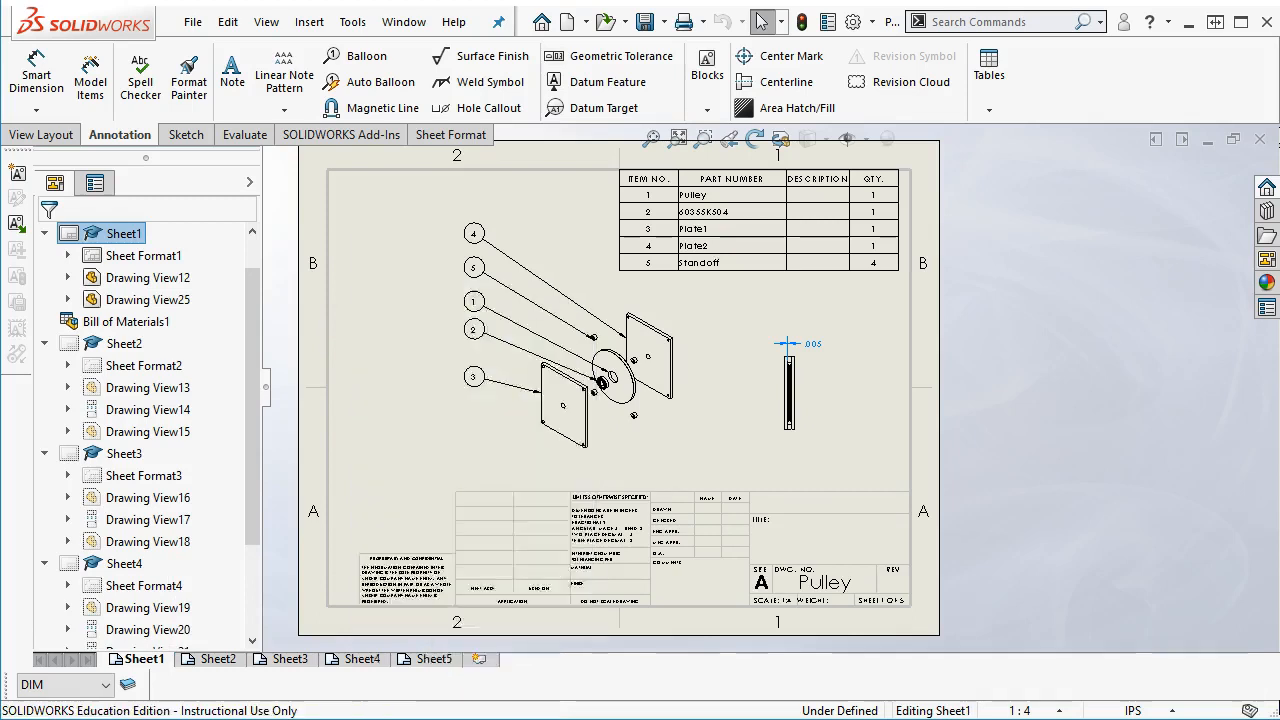
click(420, 719)
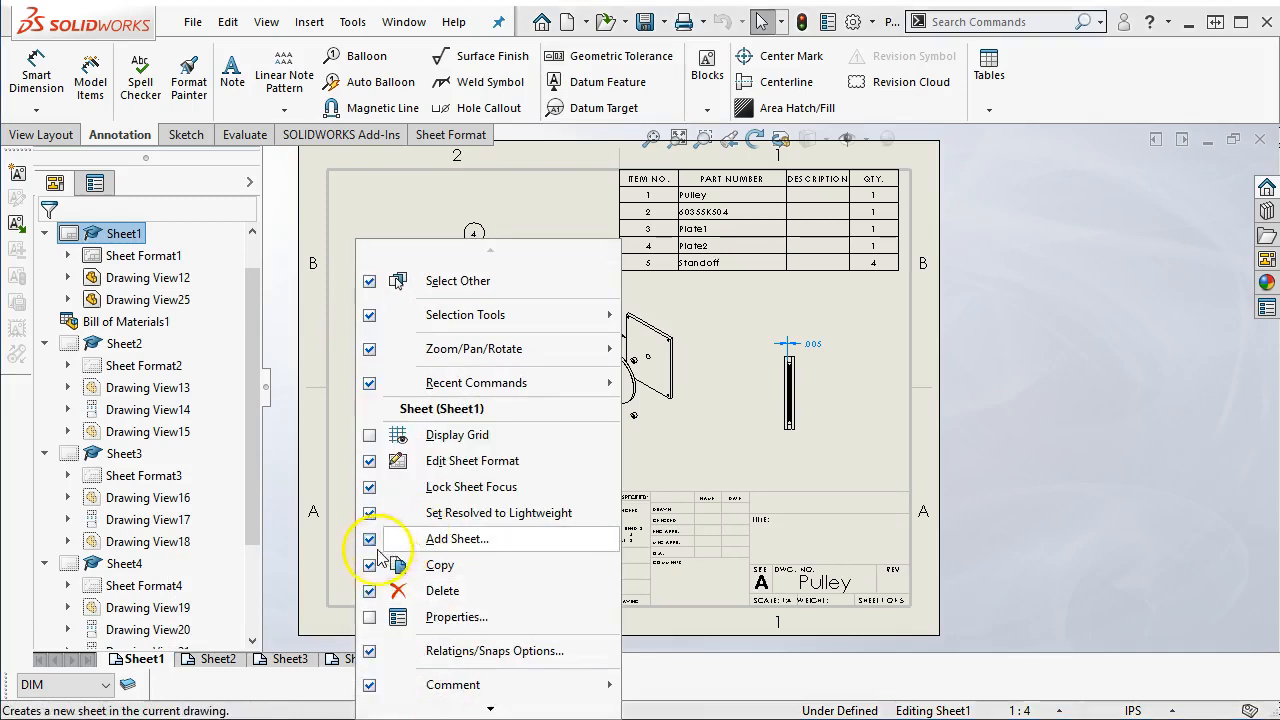
click(368, 591)
click(369, 617)
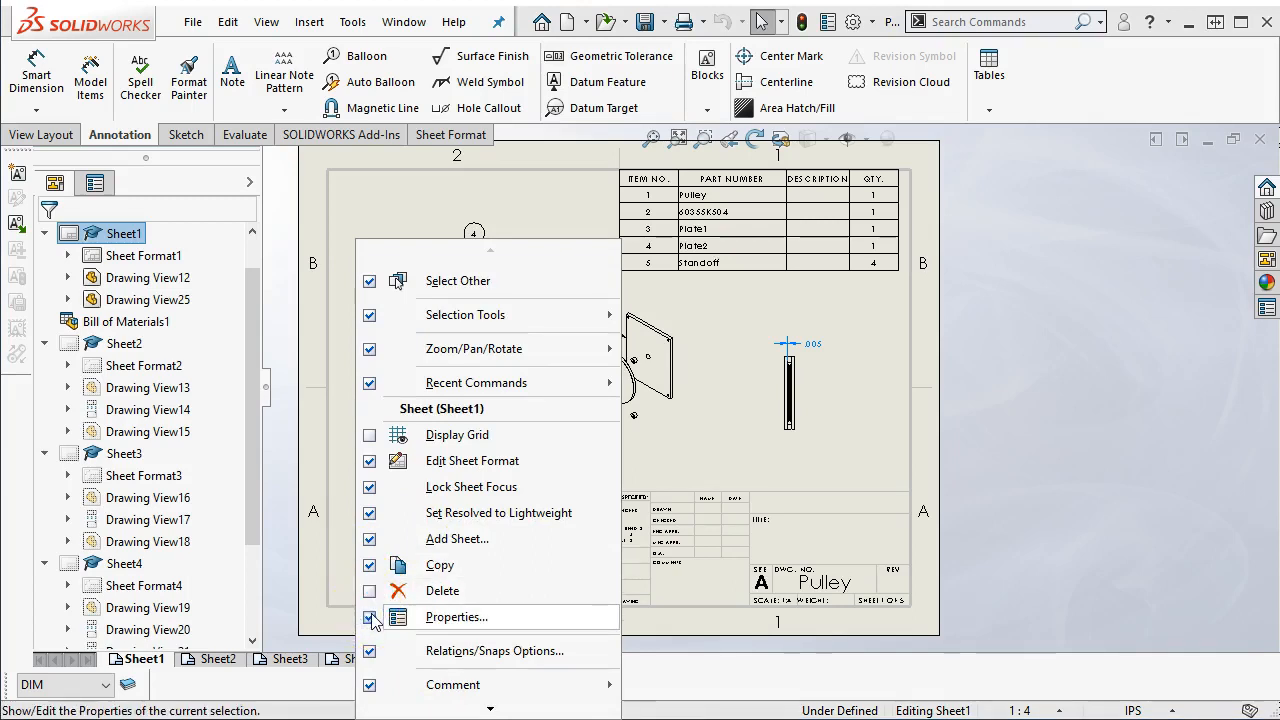
click(390, 208)
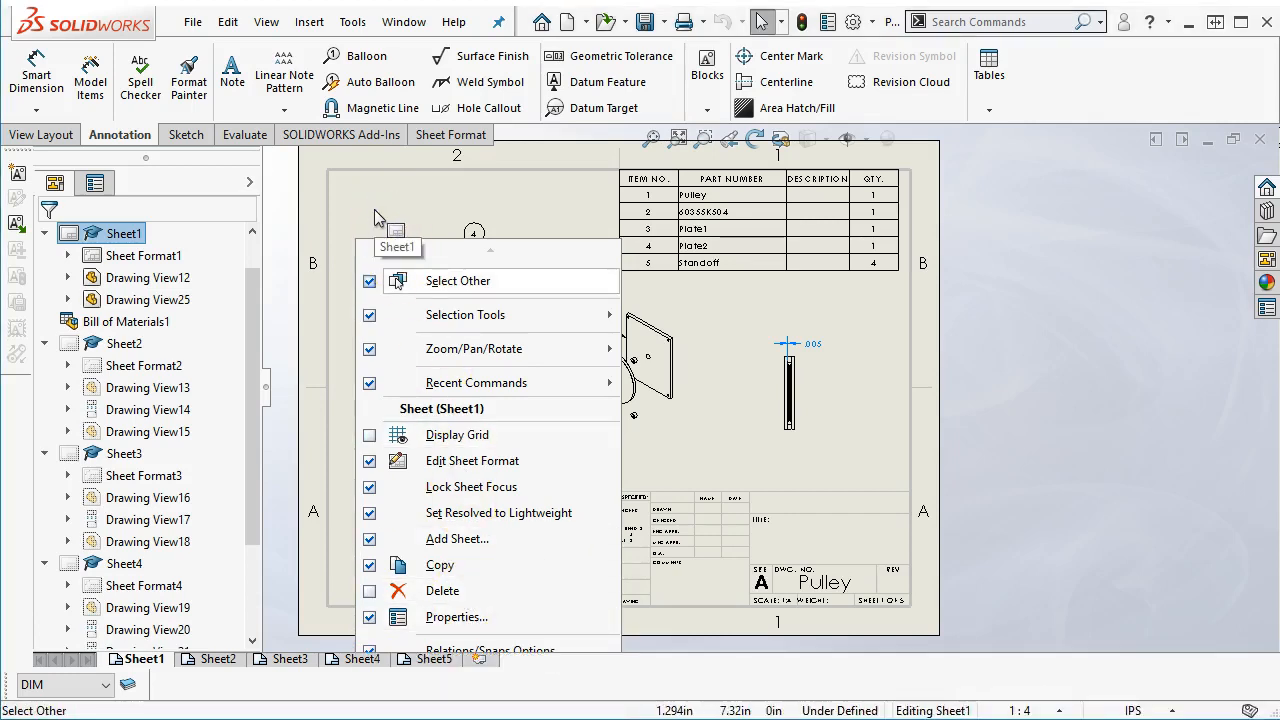
click(381, 208)
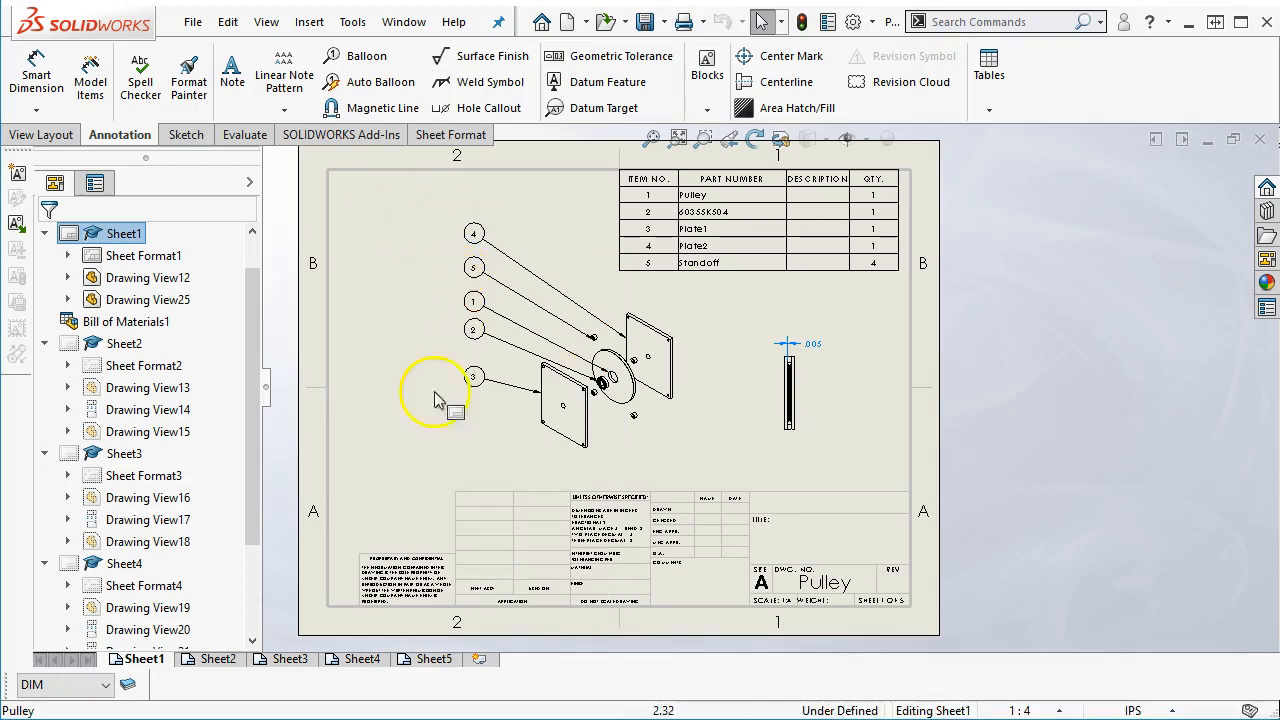
- Load MCC A Land.slddrt from Downloads as the sheet format in Sheet1's properties and apply the change
right_click(371, 352)
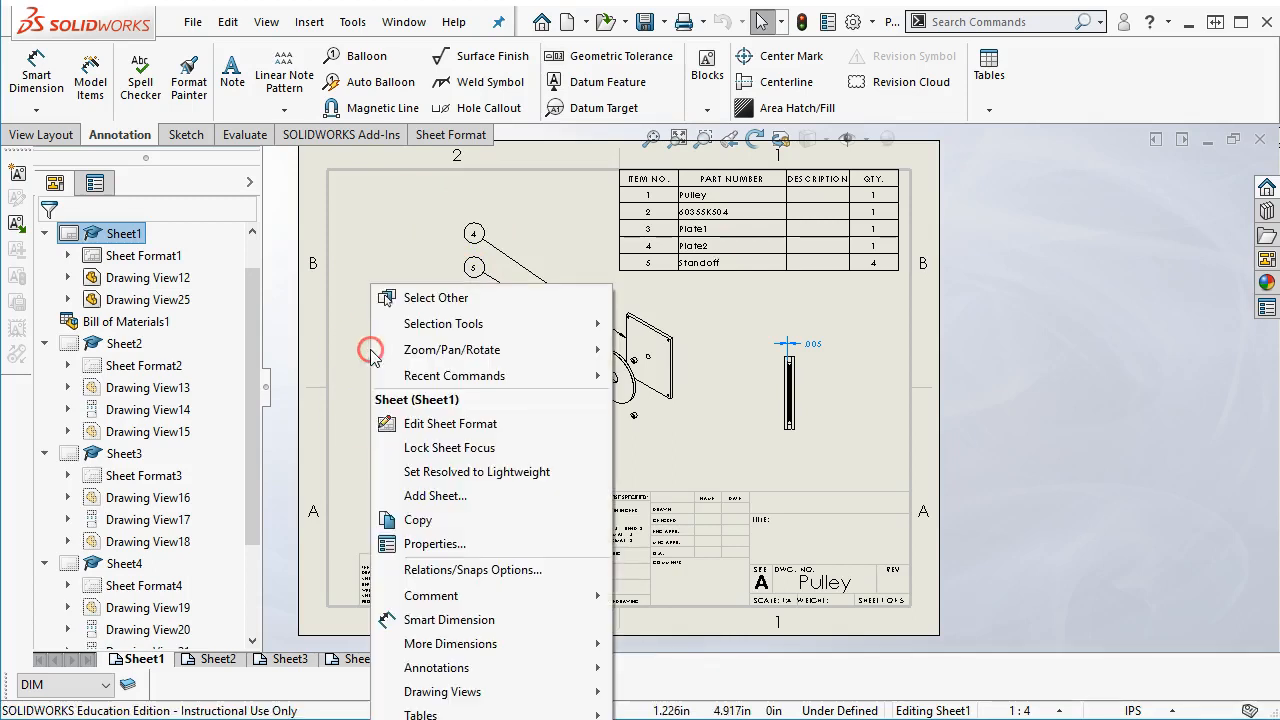
click(444, 546)
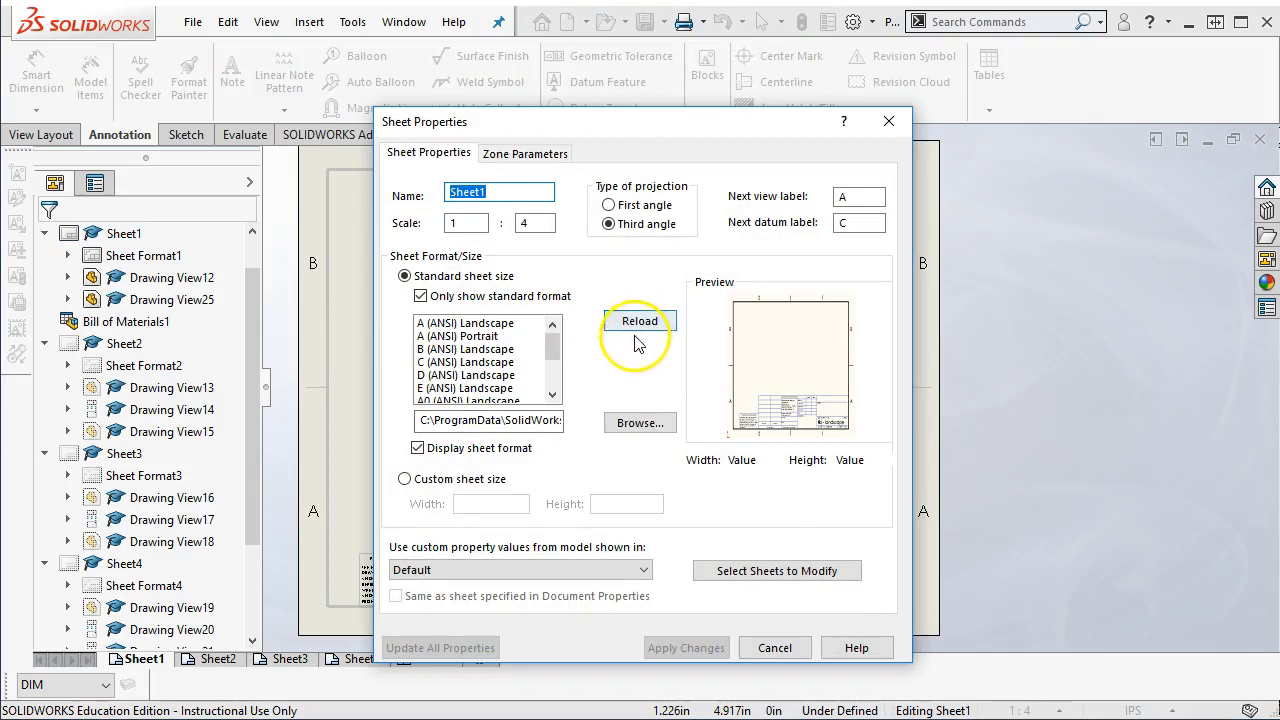
drag(551, 345, 555, 378)
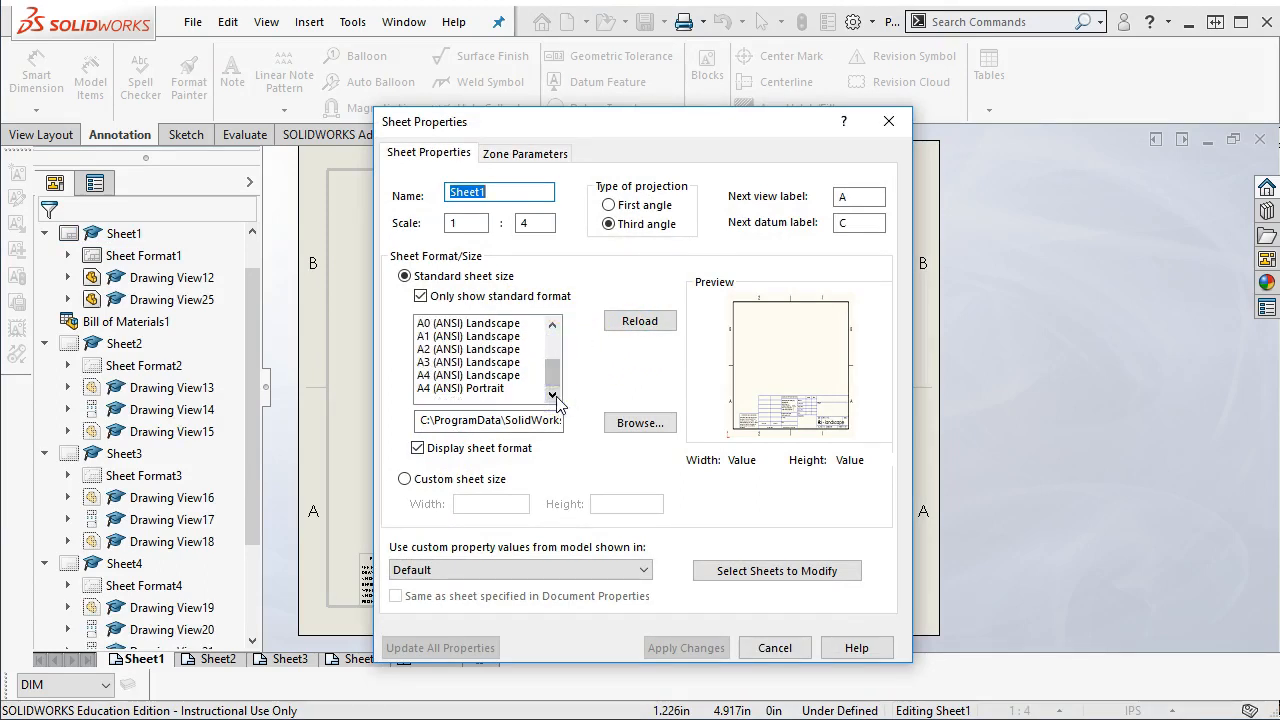
click(456, 420)
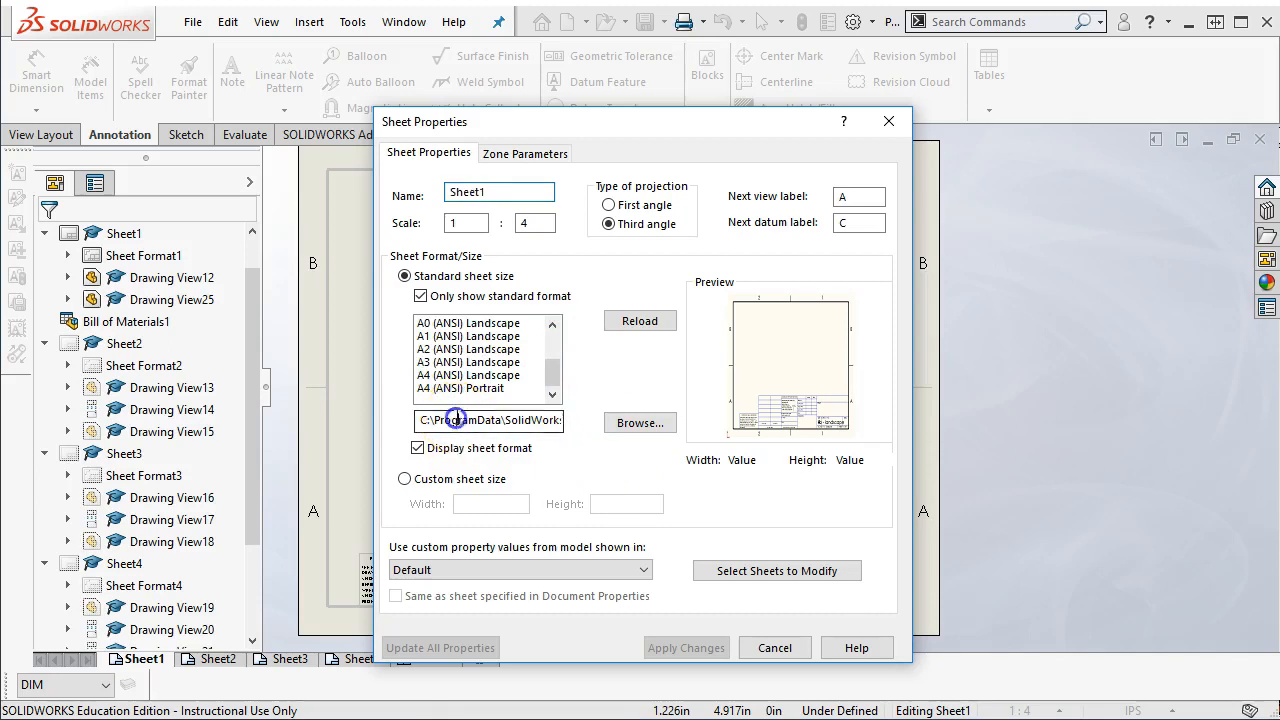
drag(456, 420, 585, 427)
click(640, 423)
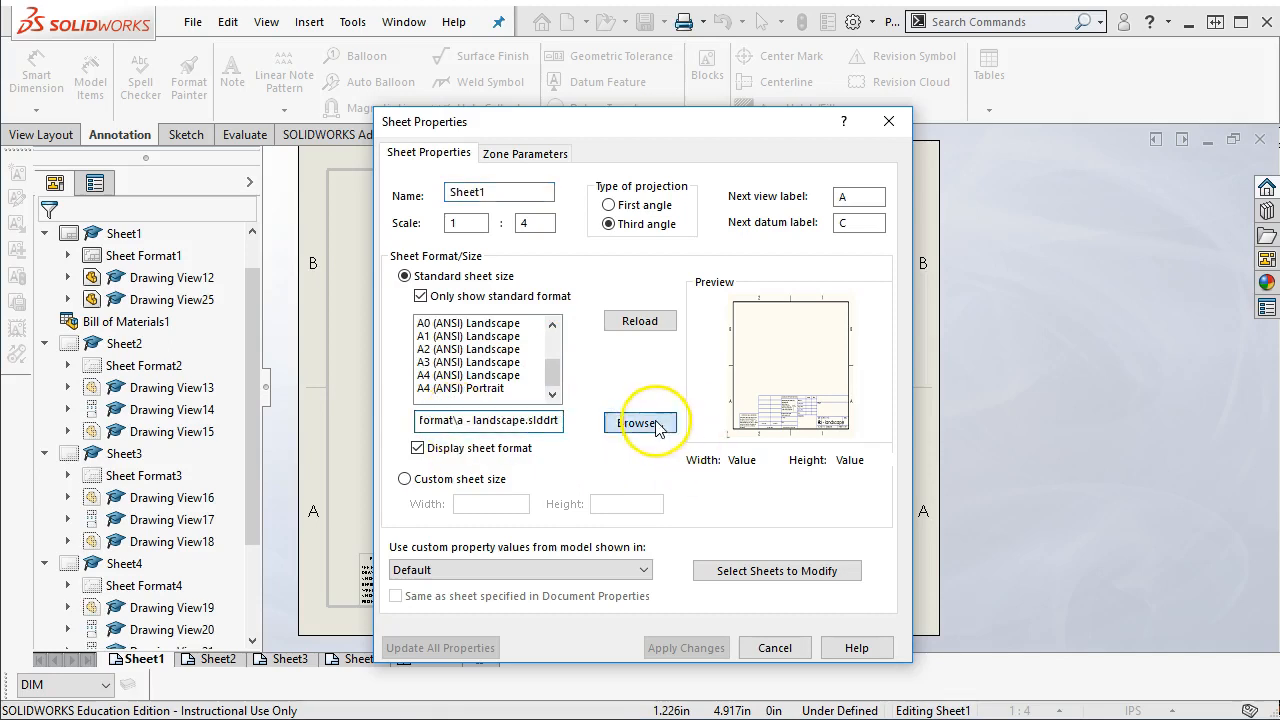
drag(531, 368, 533, 303)
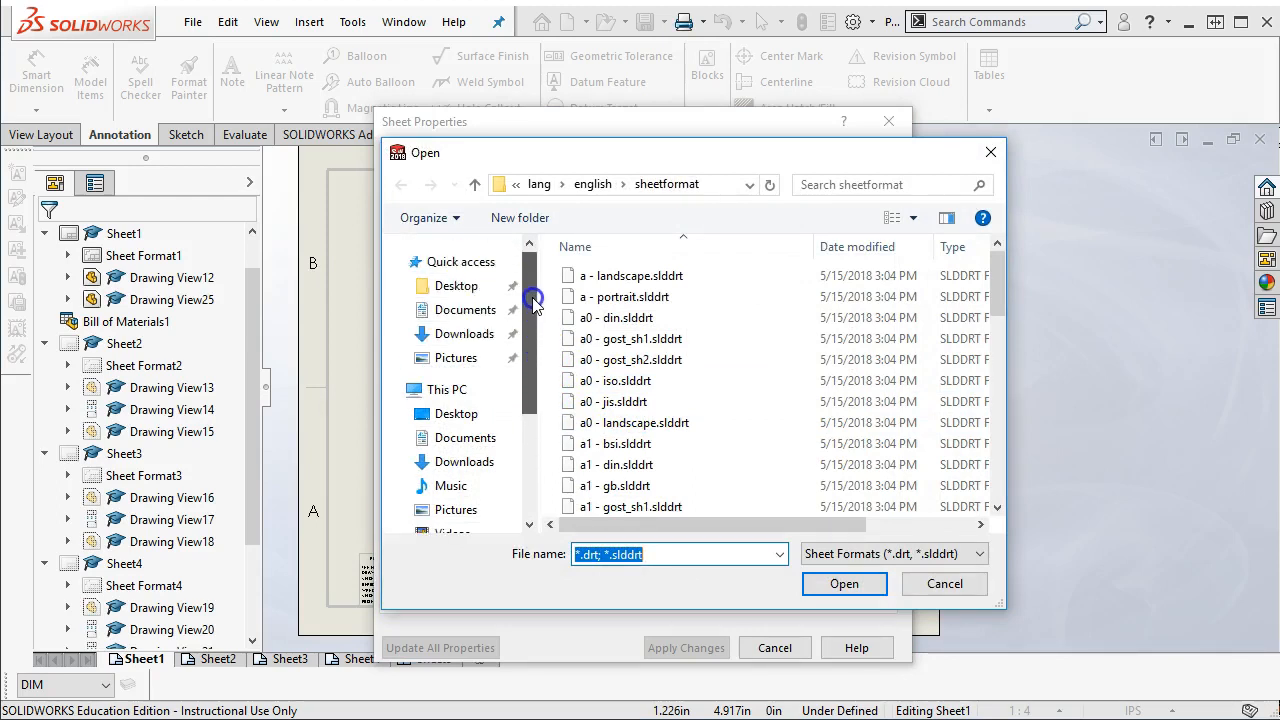
click(466, 333)
click(826, 318)
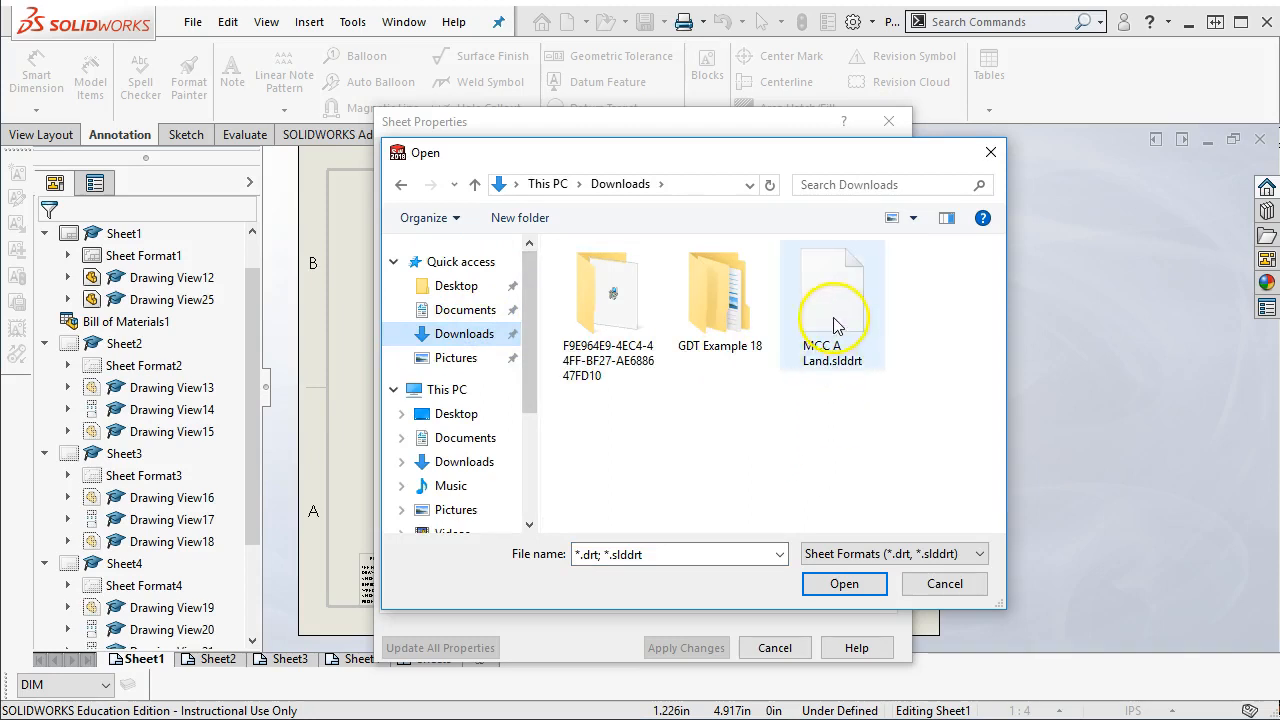
click(849, 581)
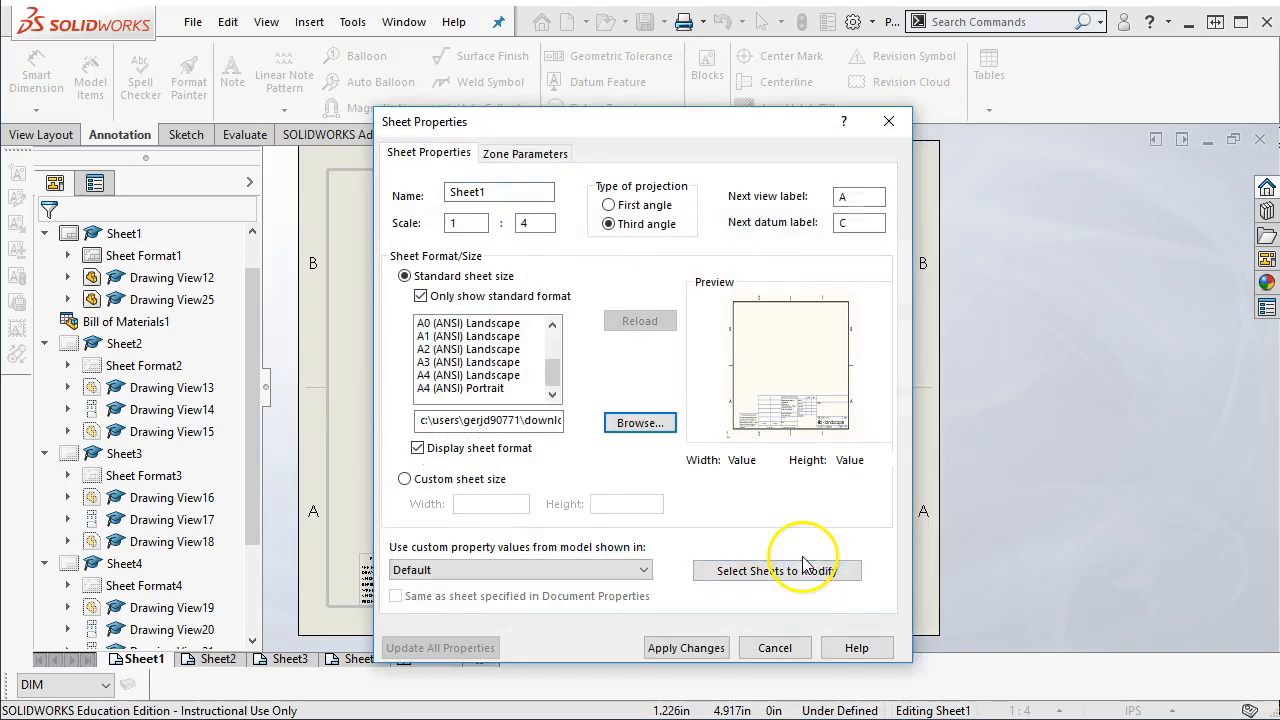
click(678, 648)
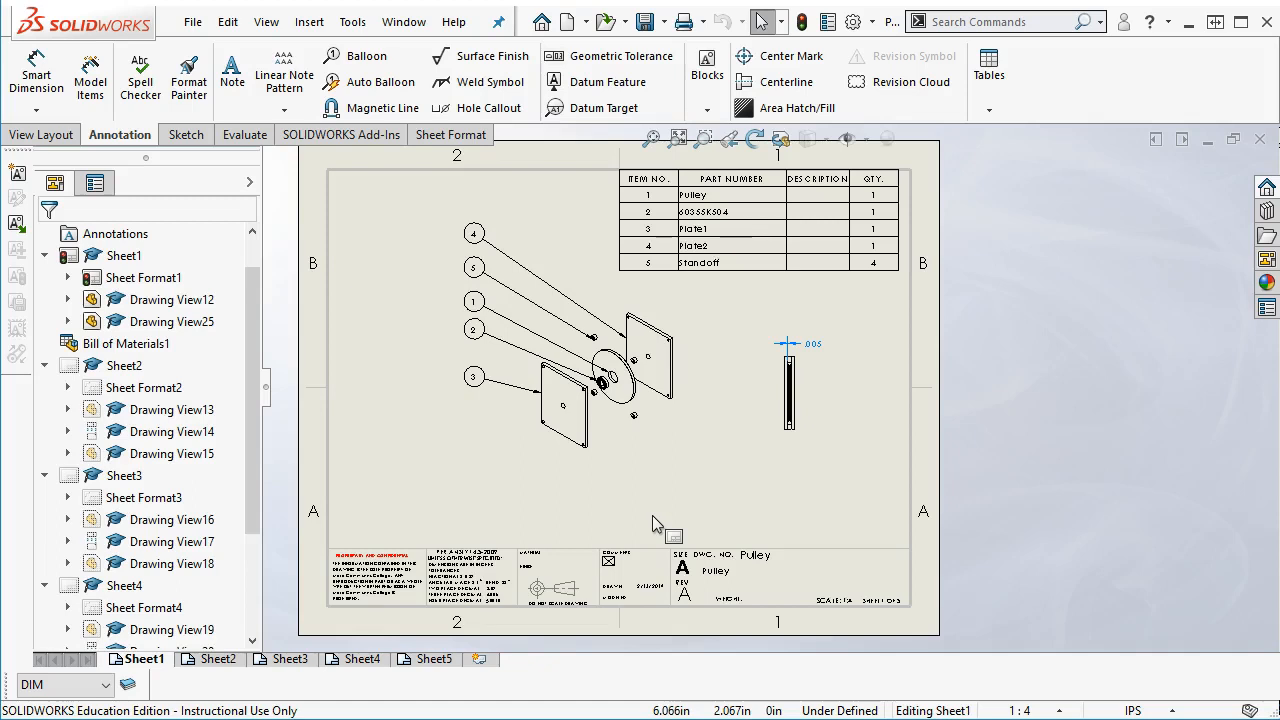
- Switch to Sheet2, edit its sheet properties and load MCC A Land.slddrt from Downloads as its sheet format
click(225, 662)
right_click(488, 385)
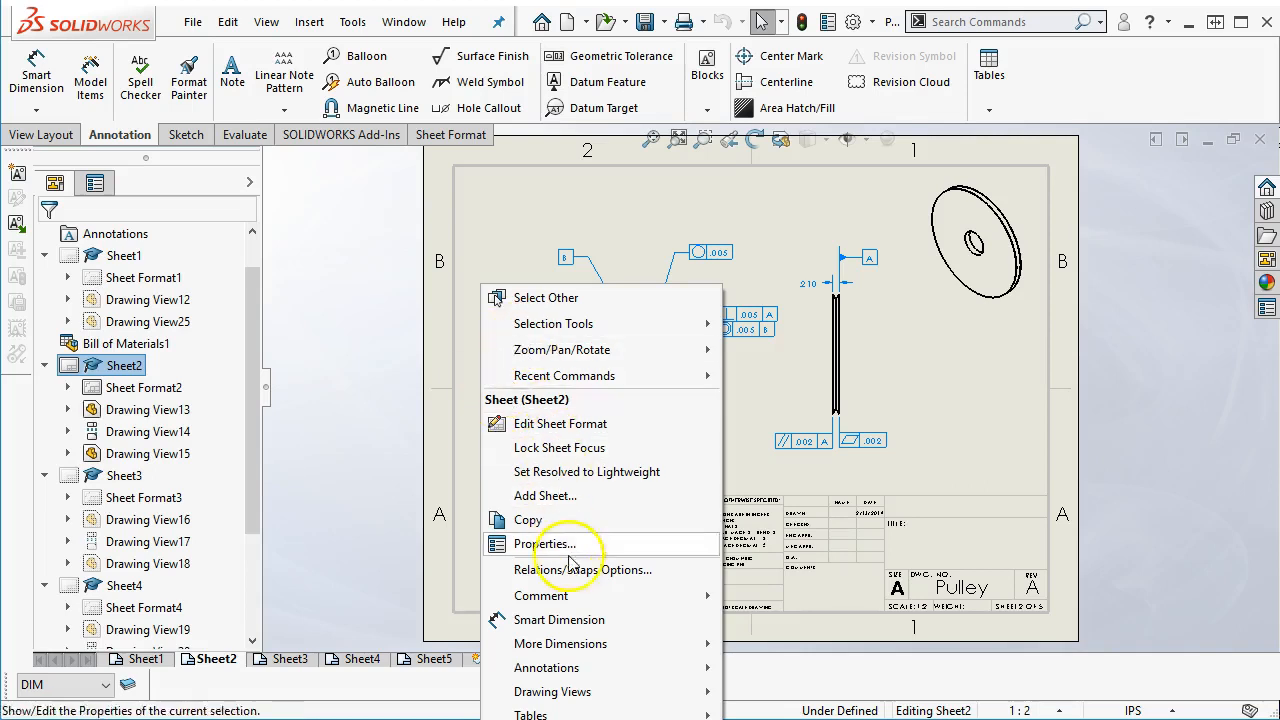
click(543, 544)
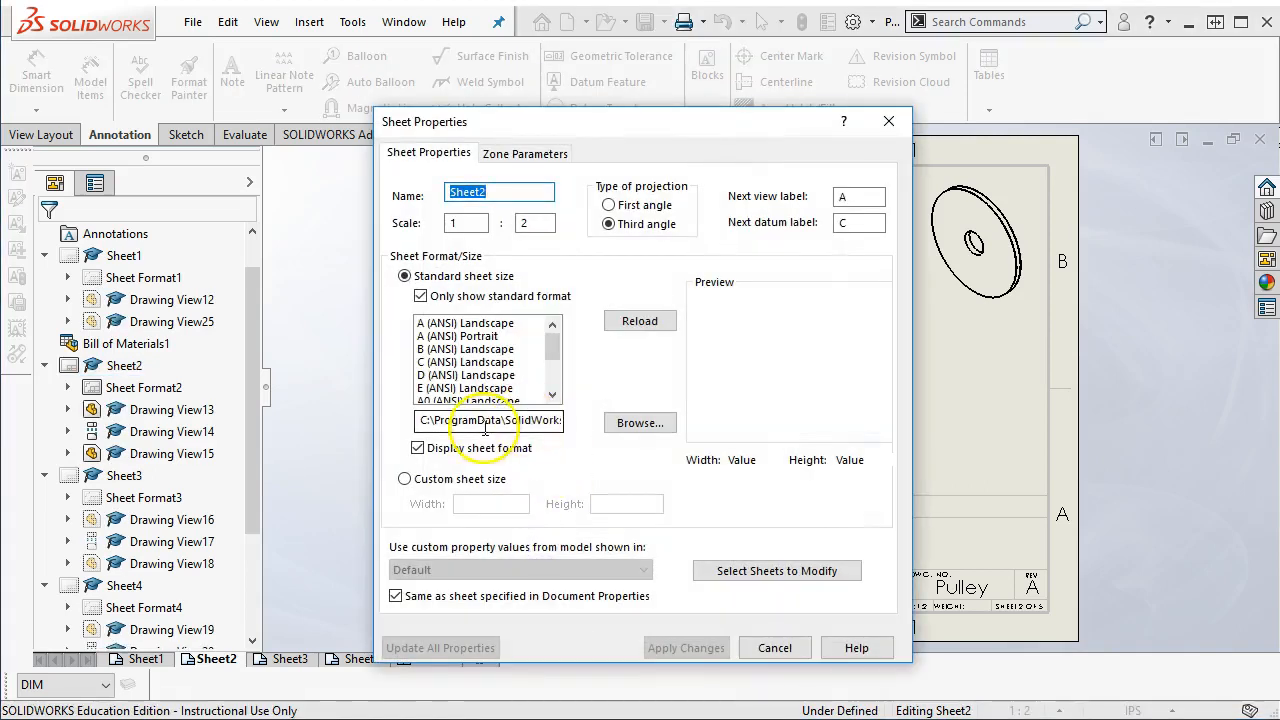
drag(560, 421, 585, 423)
click(640, 422)
click(468, 349)
click(829, 290)
click(843, 583)
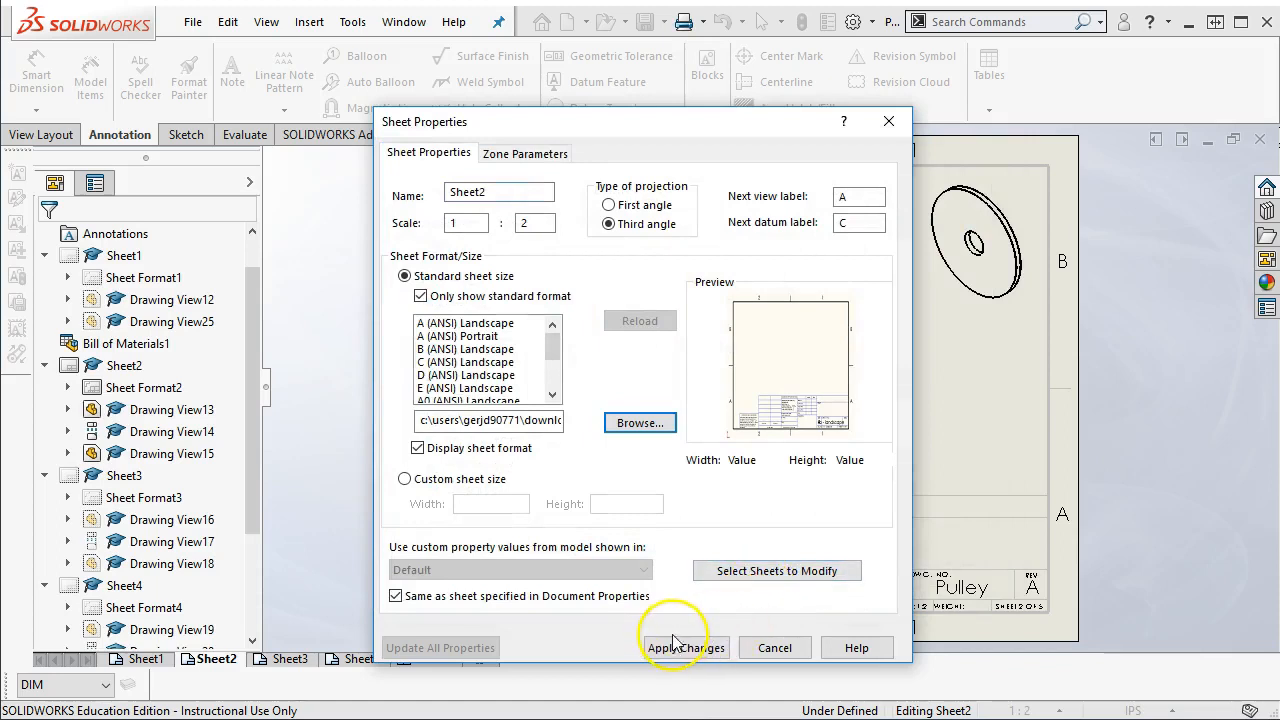
click(733, 570)
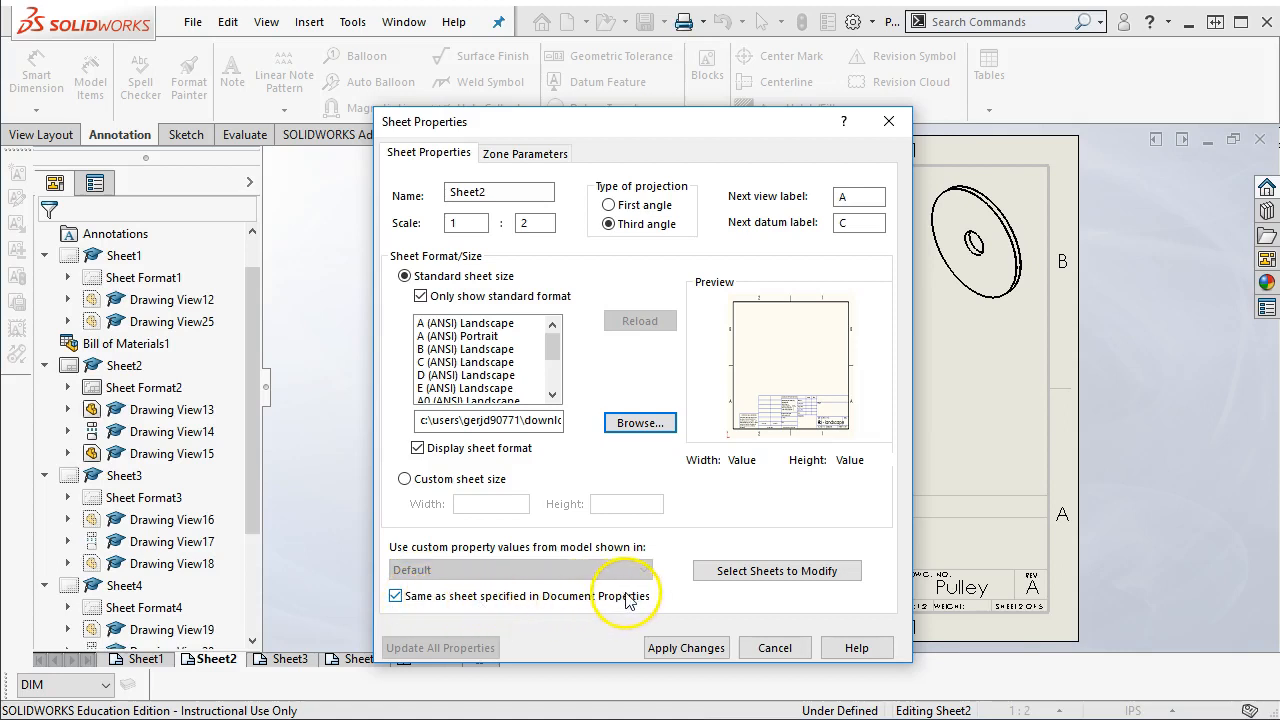
click(395, 596)
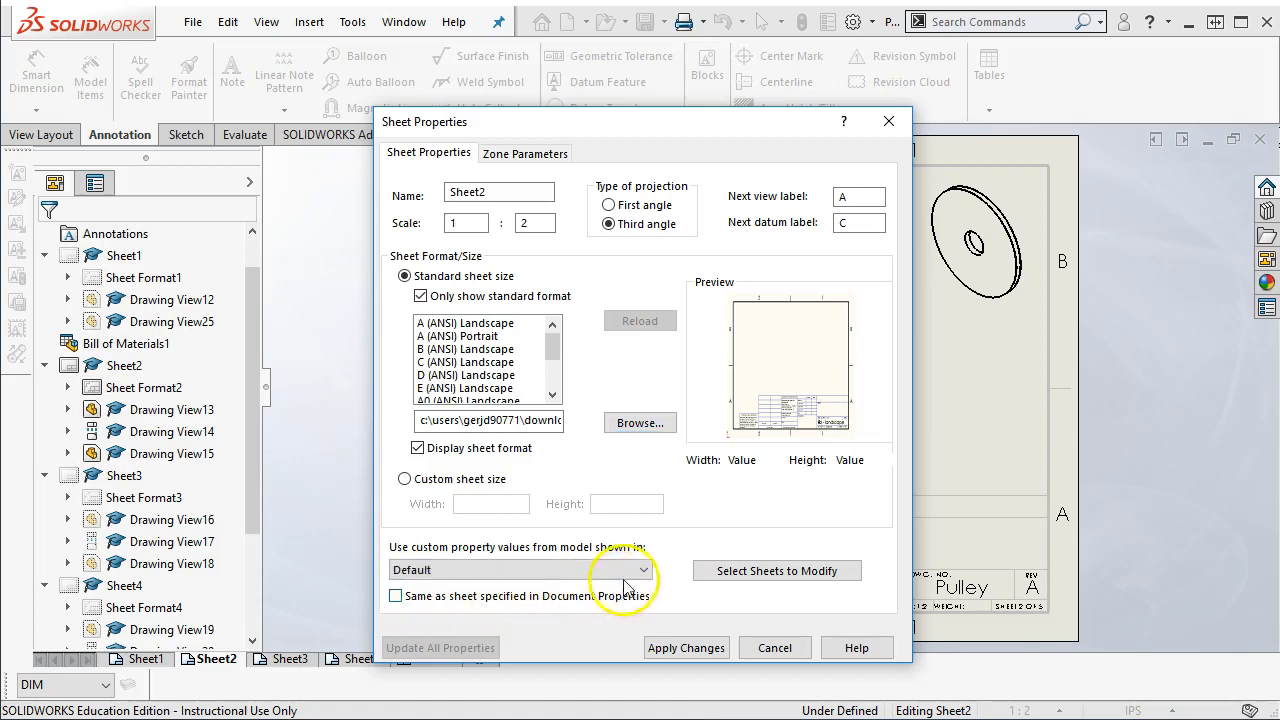
click(636, 571)
click(636, 571)
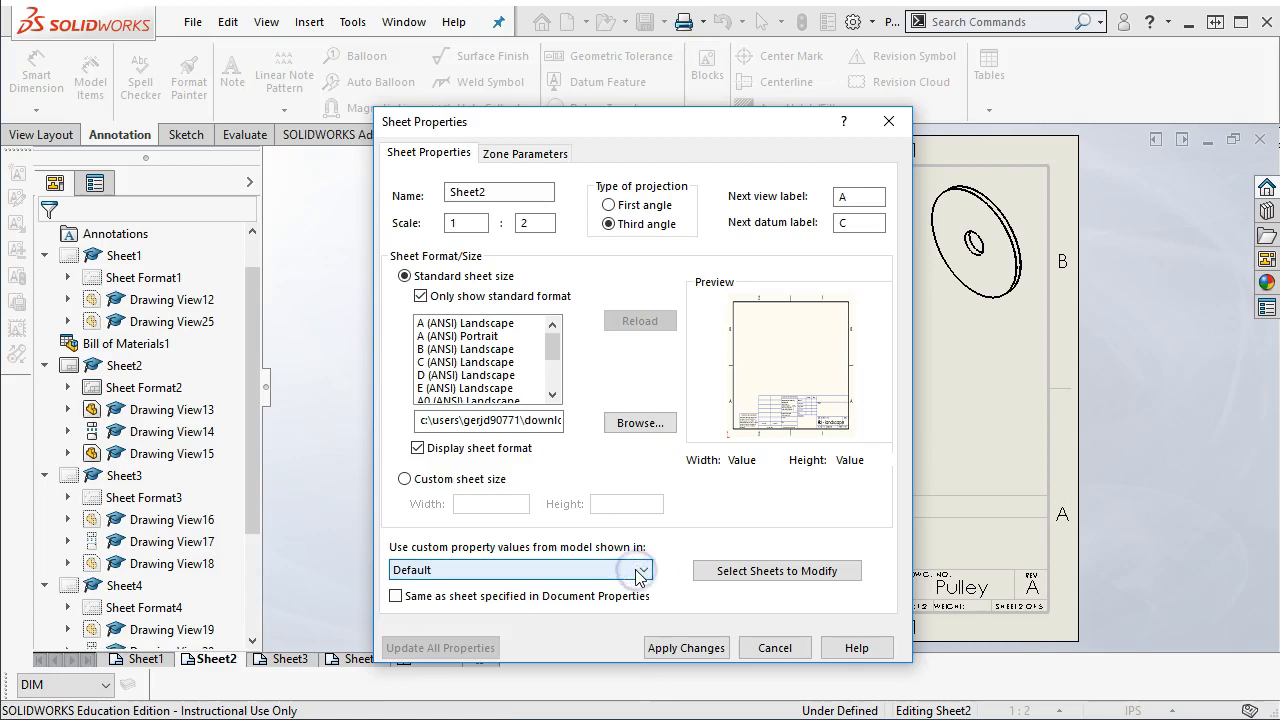
click(395, 596)
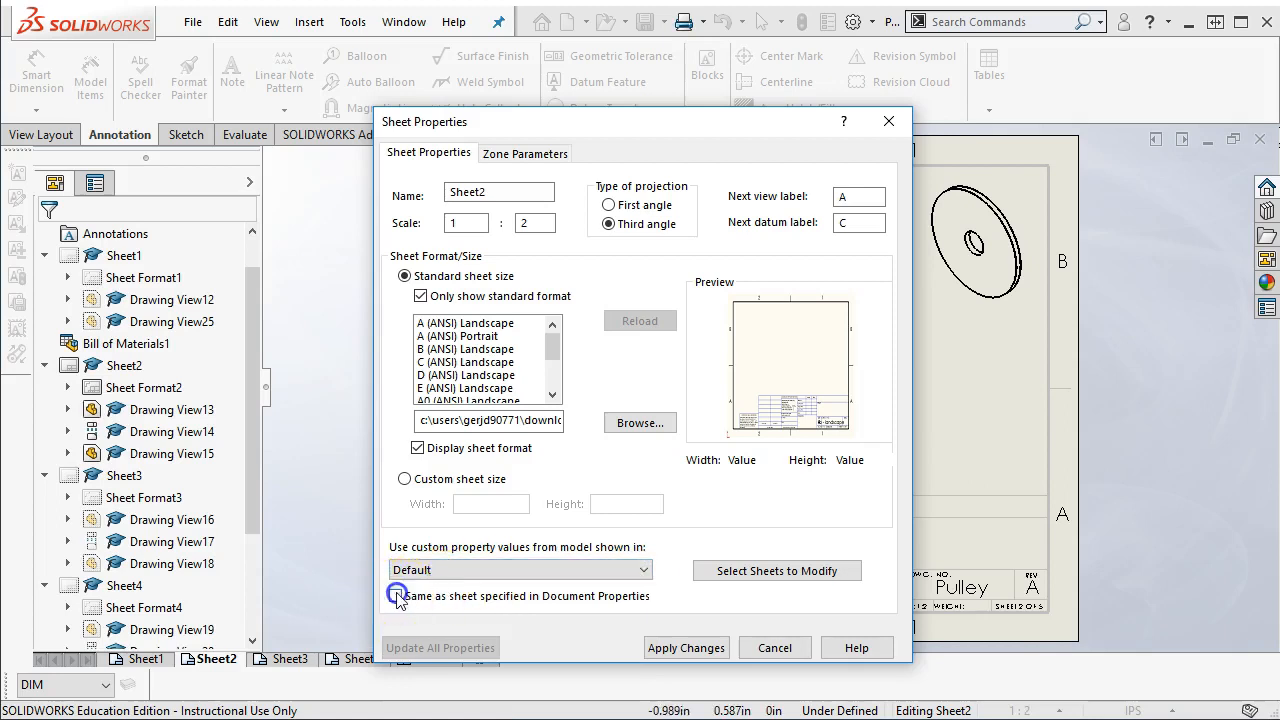
- Choose Sheet2 through Sheet5 as the sheets to modify and apply the format, declining to rename the duplicate blocks
click(720, 570)
click(563, 339)
click(562, 372)
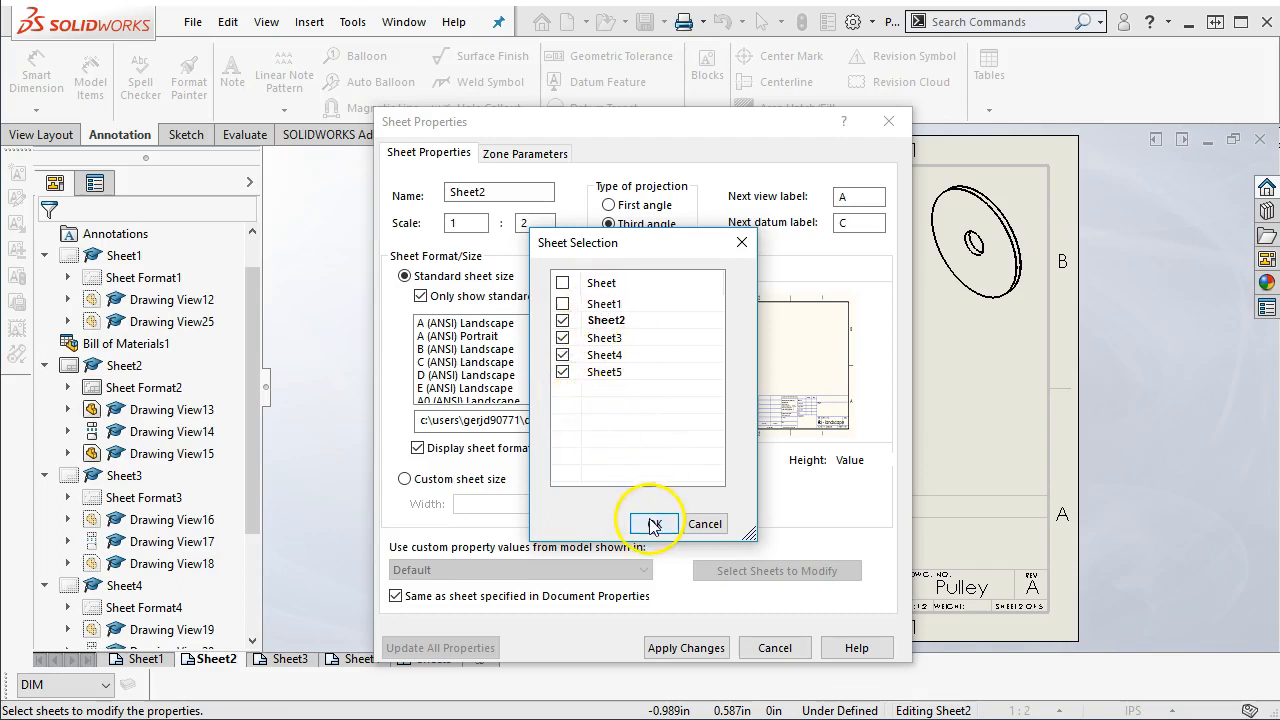
click(653, 525)
click(686, 648)
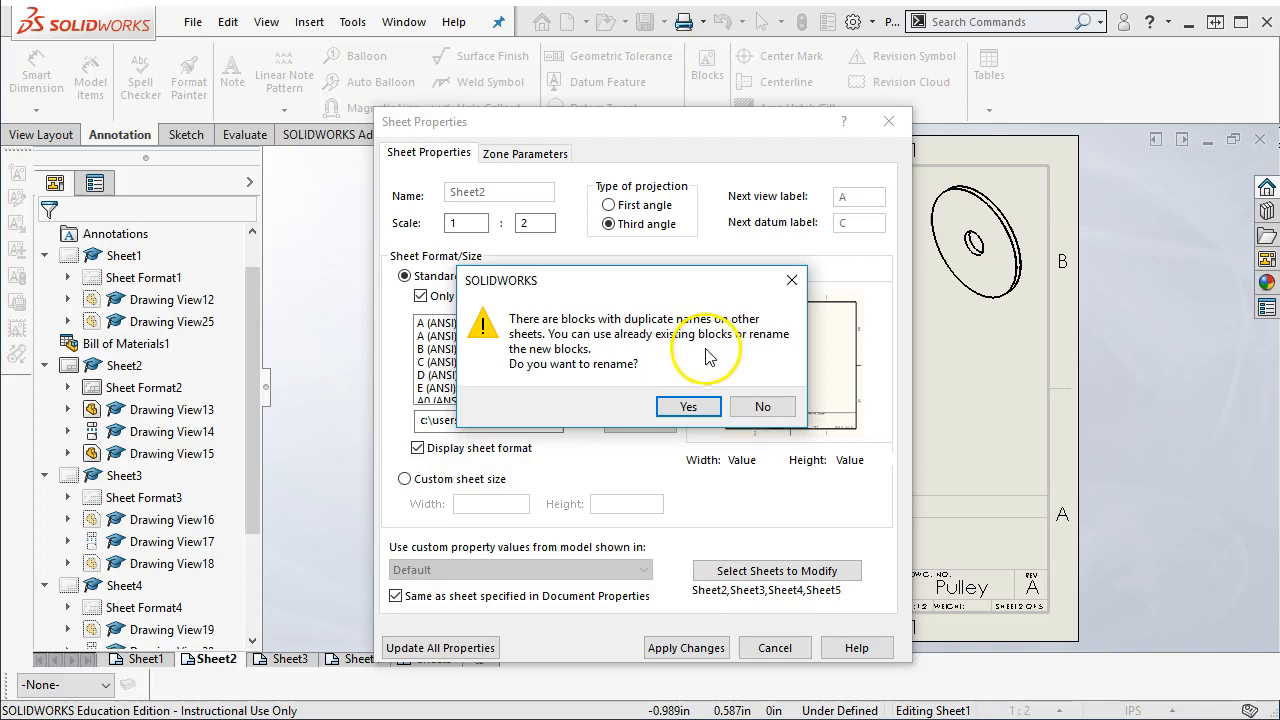
click(762, 407)
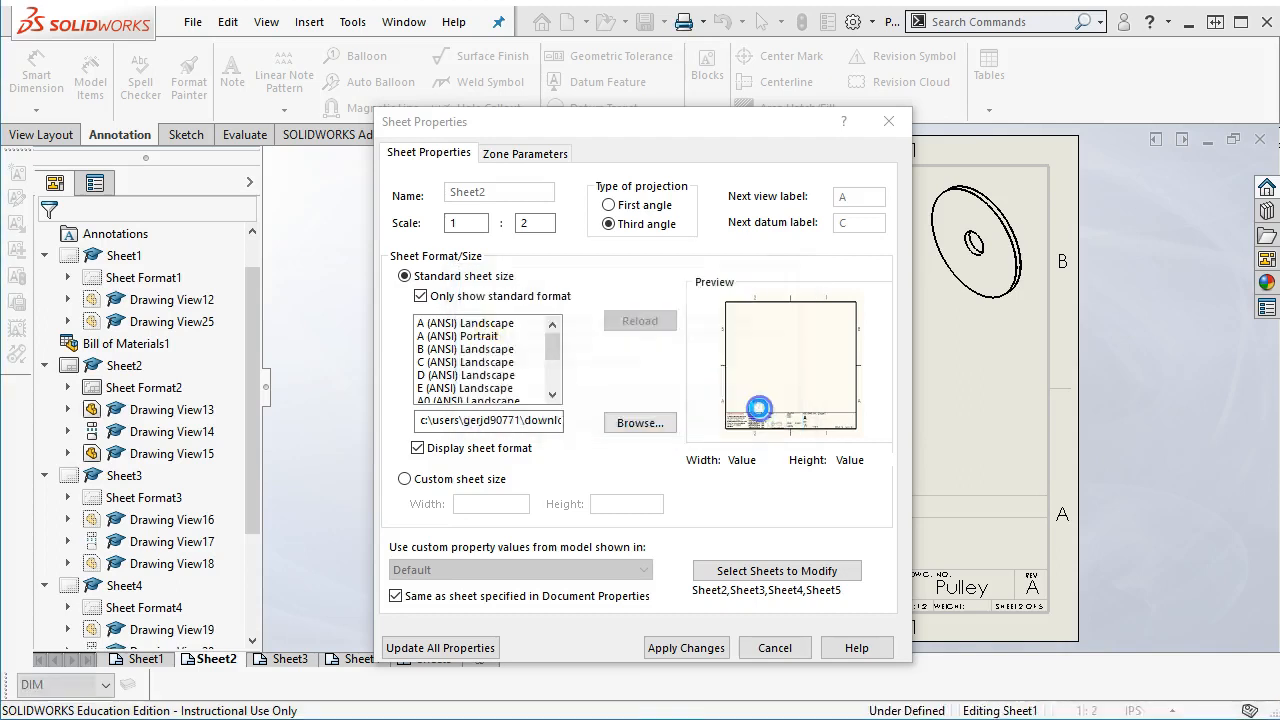
click(762, 407)
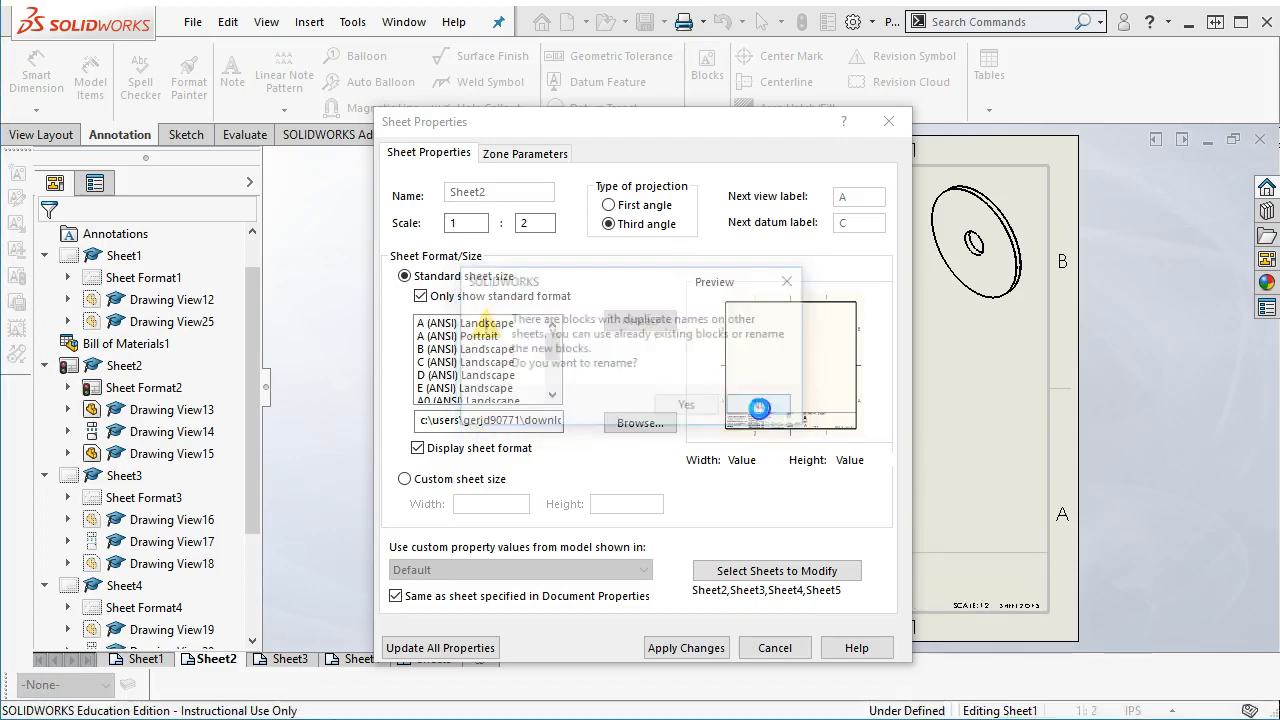
click(762, 407)
click(762, 407)
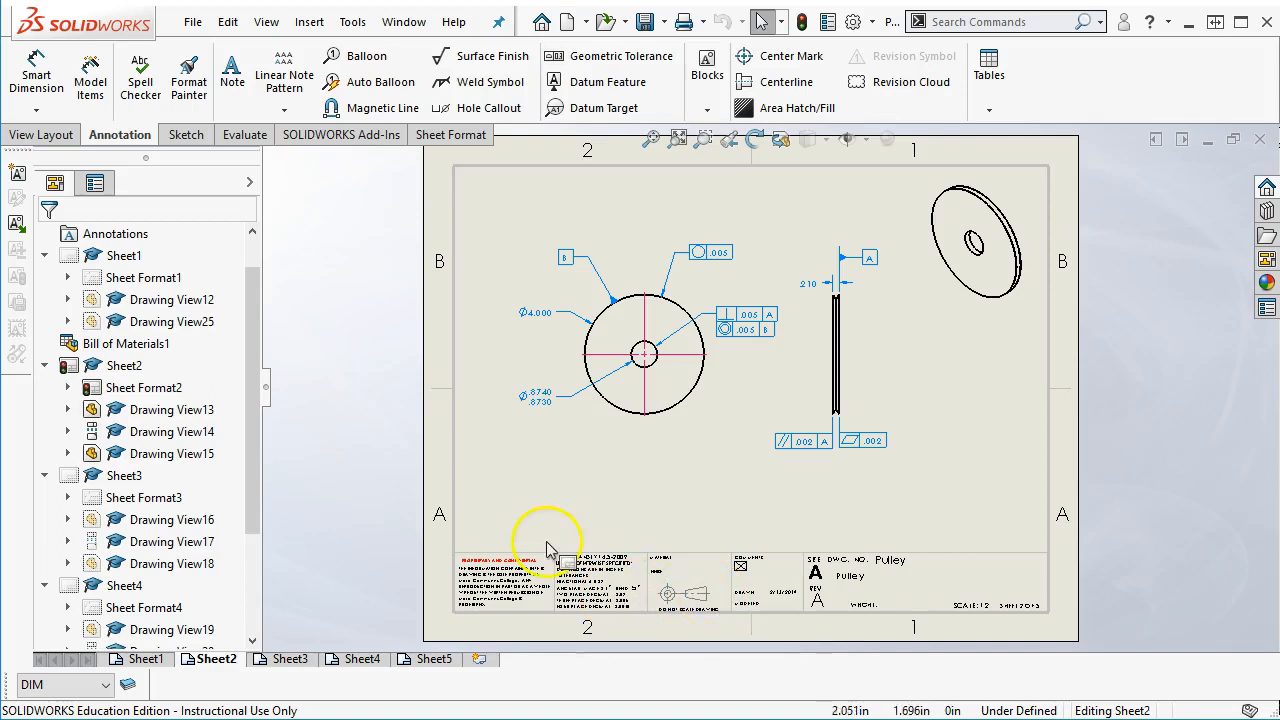
- Go through Sheet3, Sheet4 and Sheet5 to check the title block on each sheet
click(282, 659)
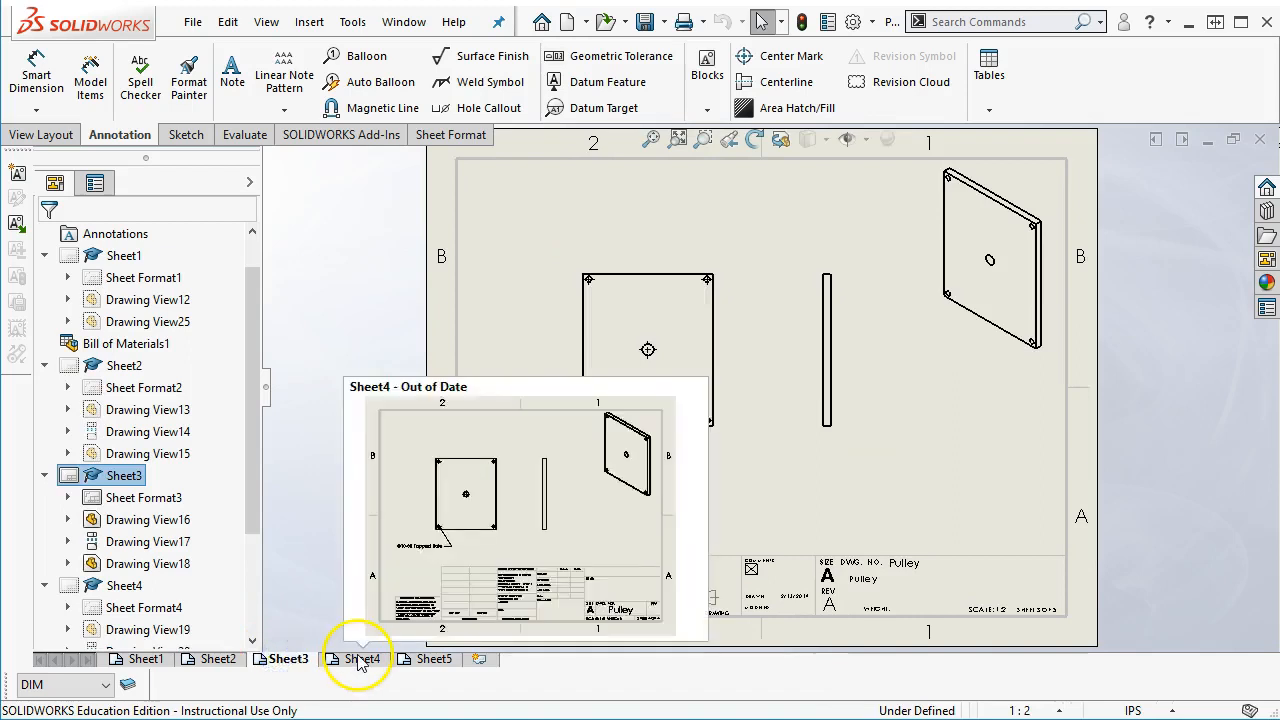
click(358, 659)
click(416, 660)
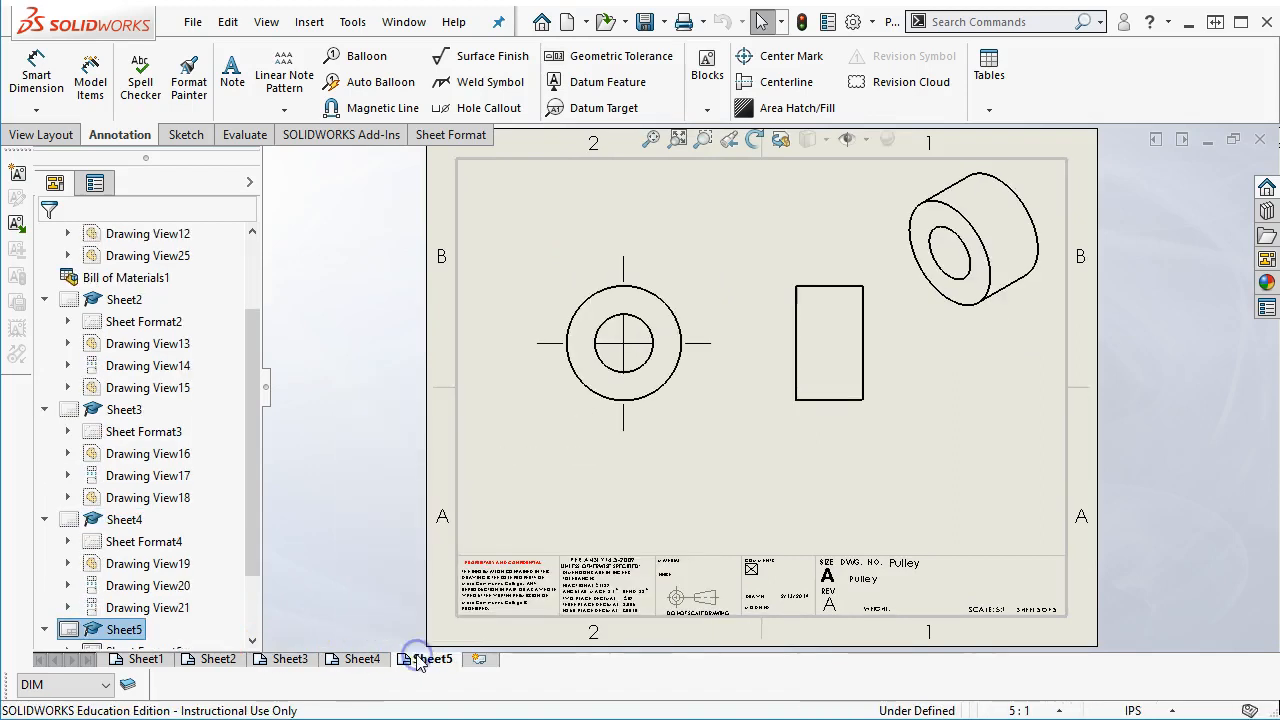
- Examine Sheet5's sheet properties, close them without changes, and switch back to Sheet2
right_click(489, 251)
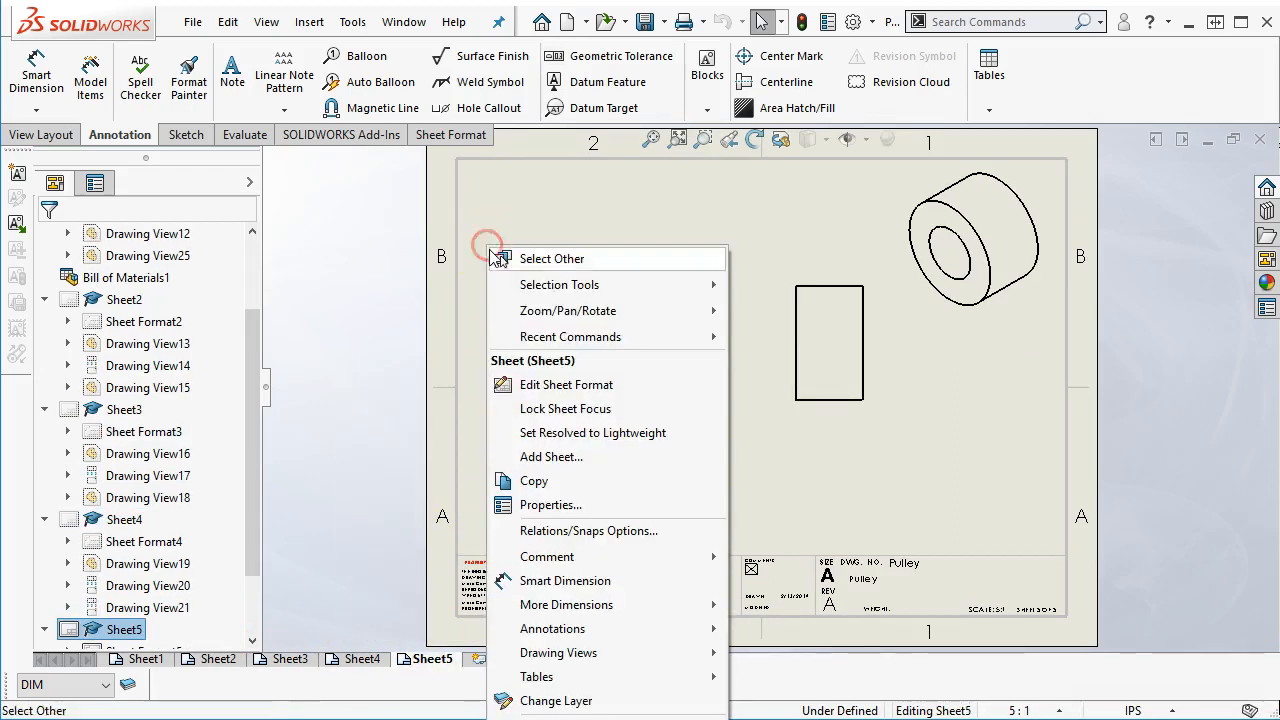
click(570, 503)
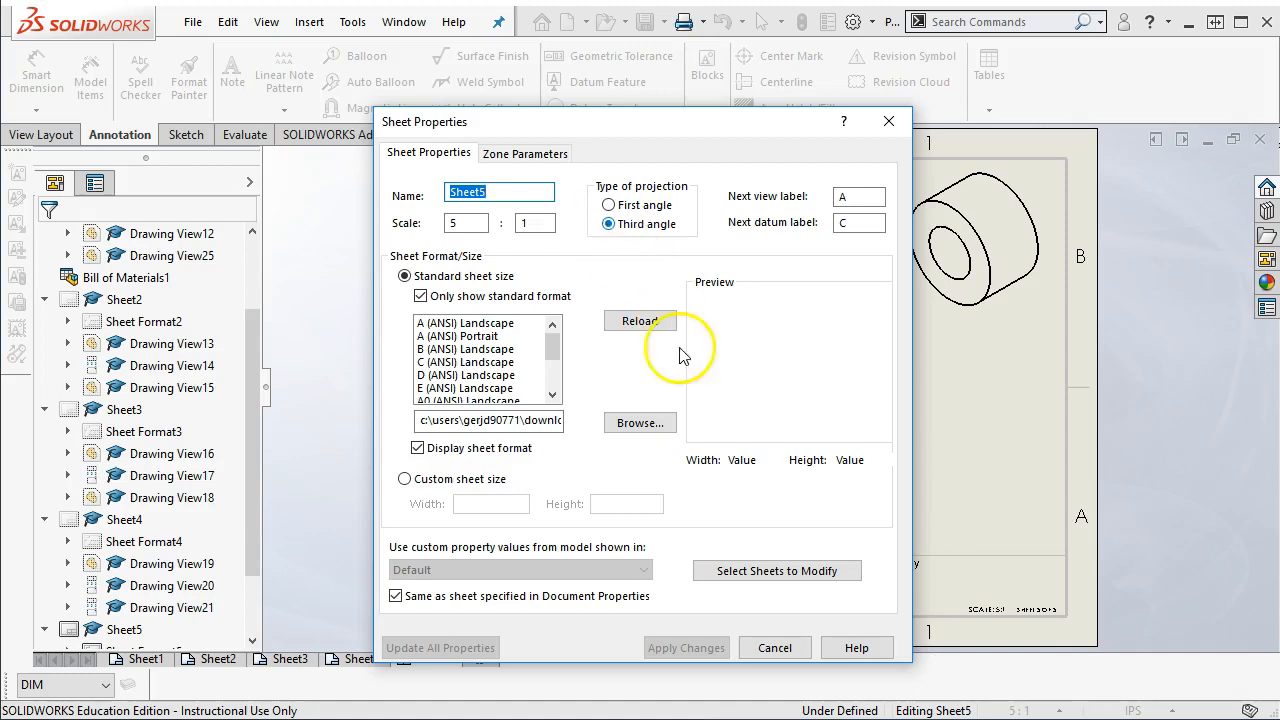
click(790, 648)
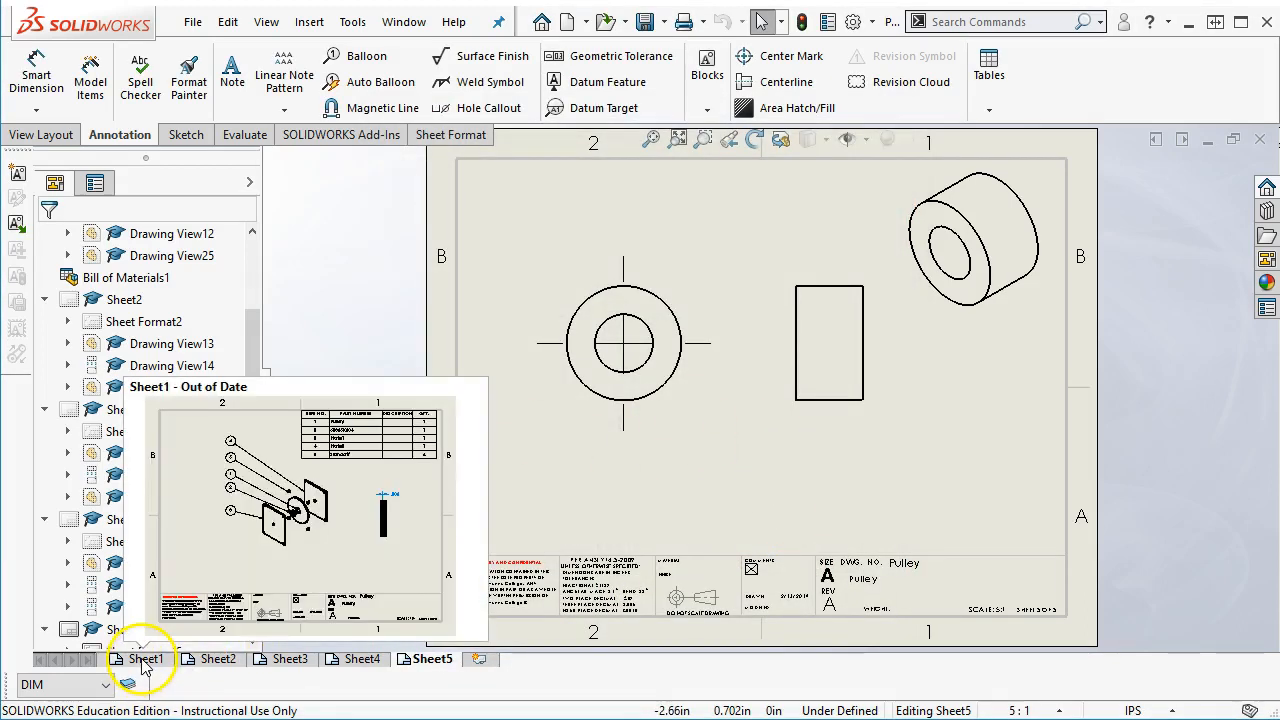
click(203, 660)
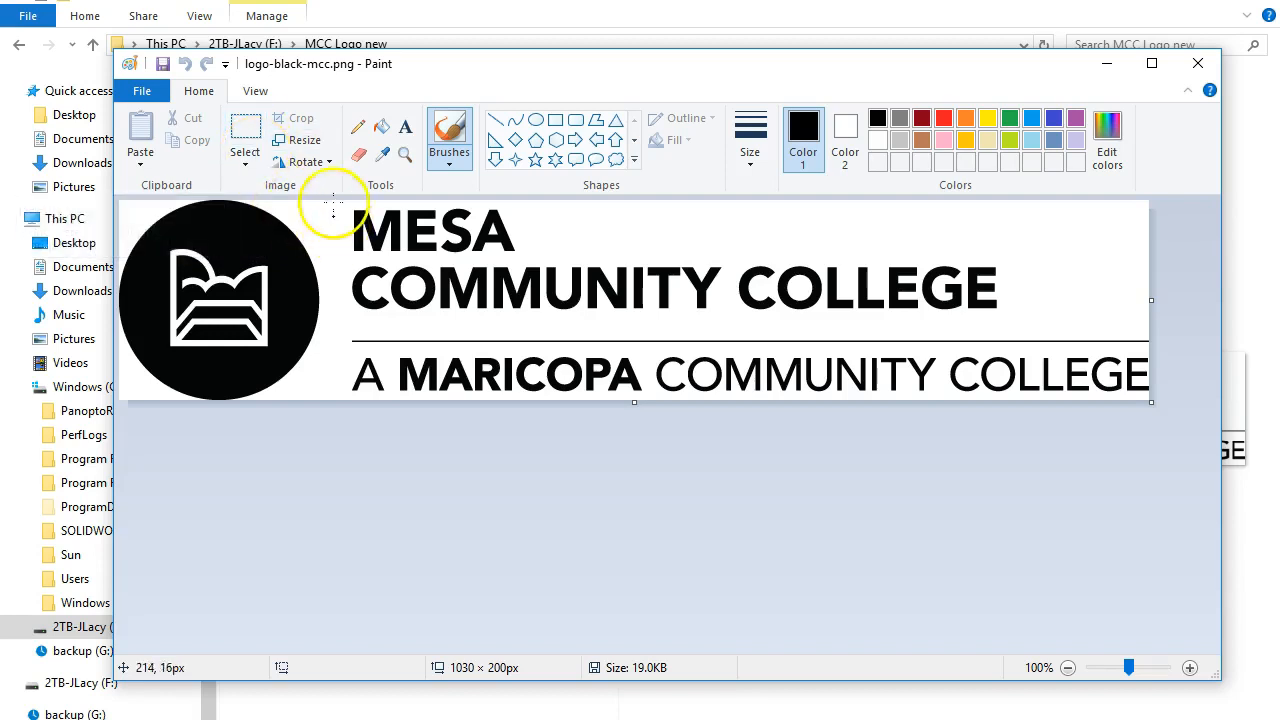
- In Paint, resize the logo-black-mcc.png image to a width of 200 pixels, maintaining the aspect ratio
click(305, 140)
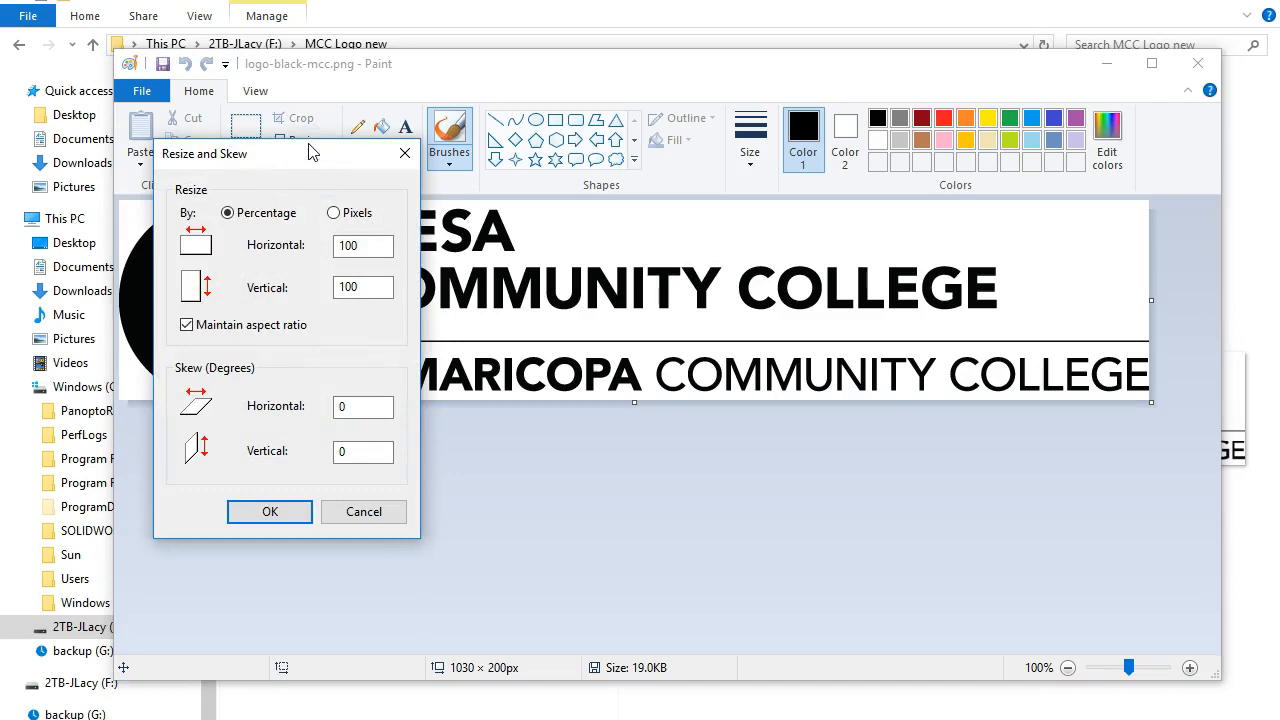
click(334, 214)
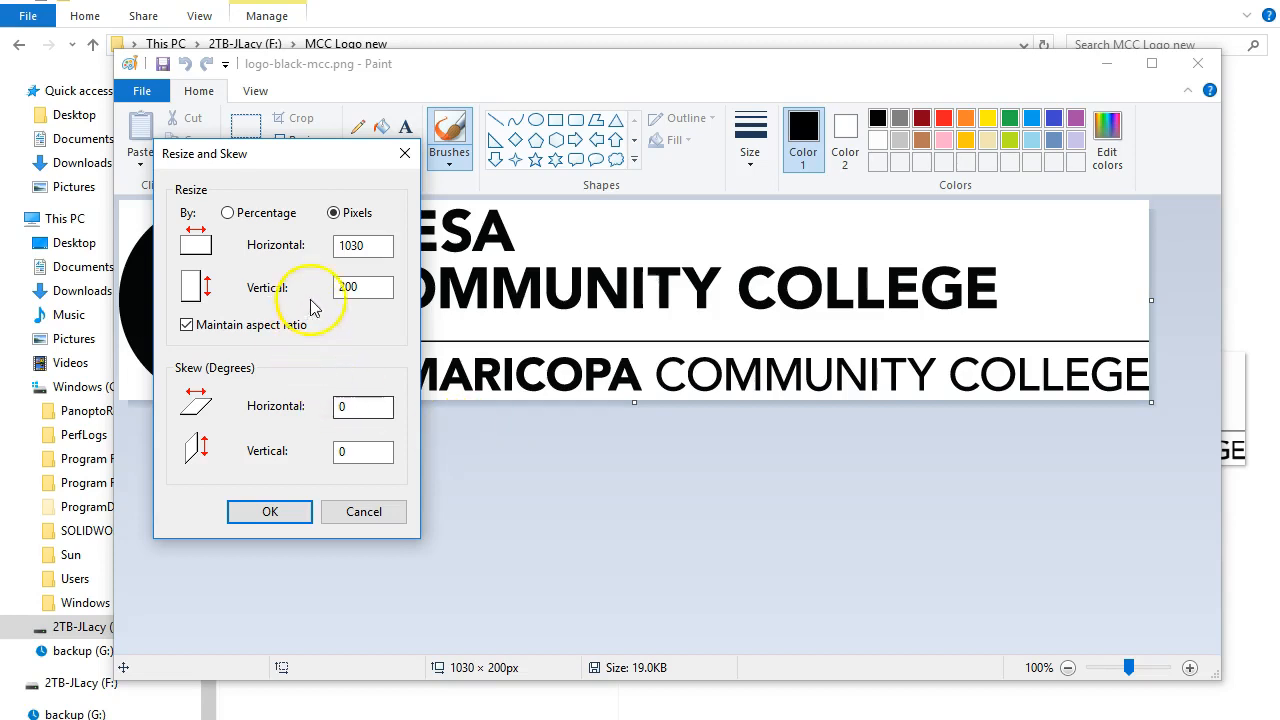
double_click(370, 246)
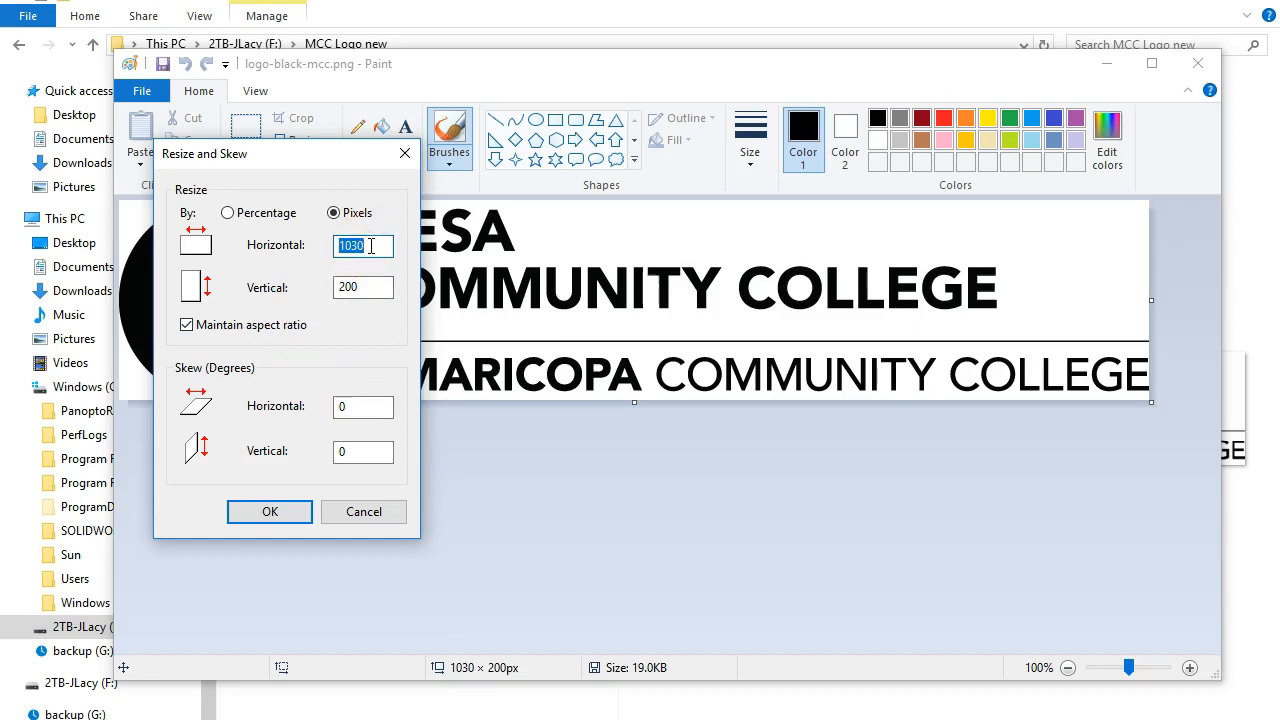
text(200)
click(264, 508)
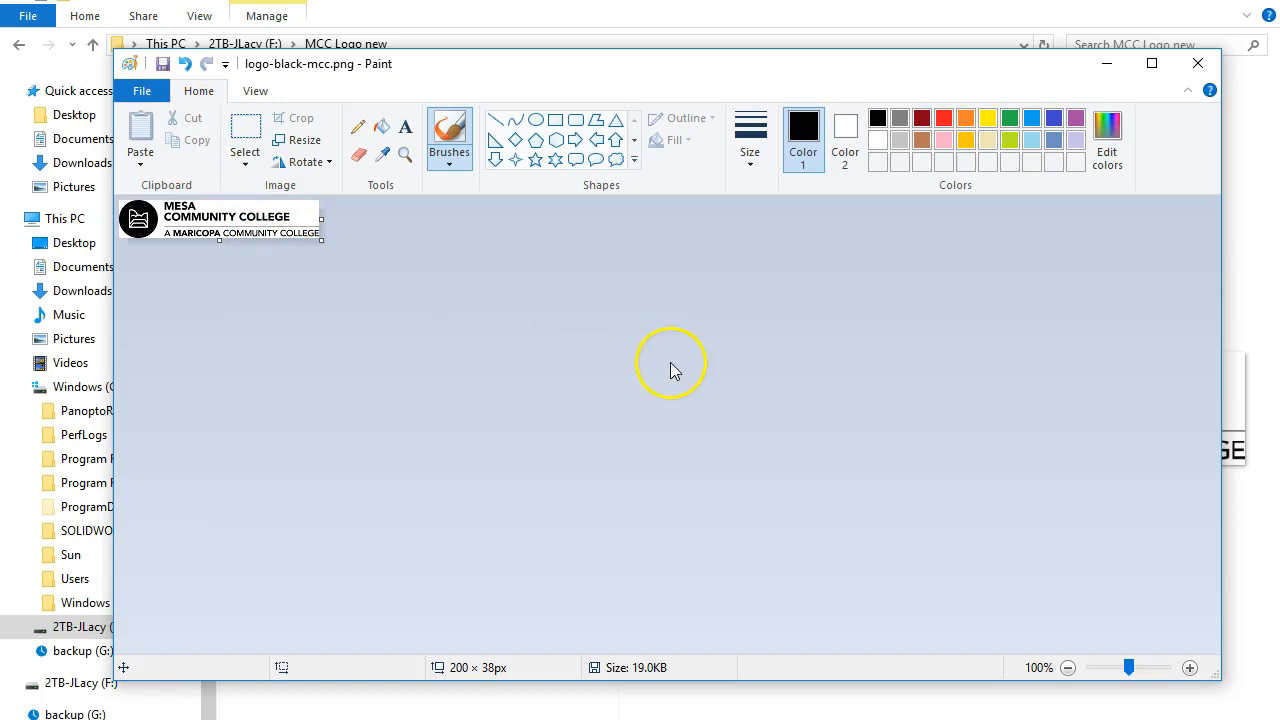
- Copy the entire 200 × 38 px logo to the clipboard and switch to SOLIDWORKS
click(1190, 668)
click(1190, 668)
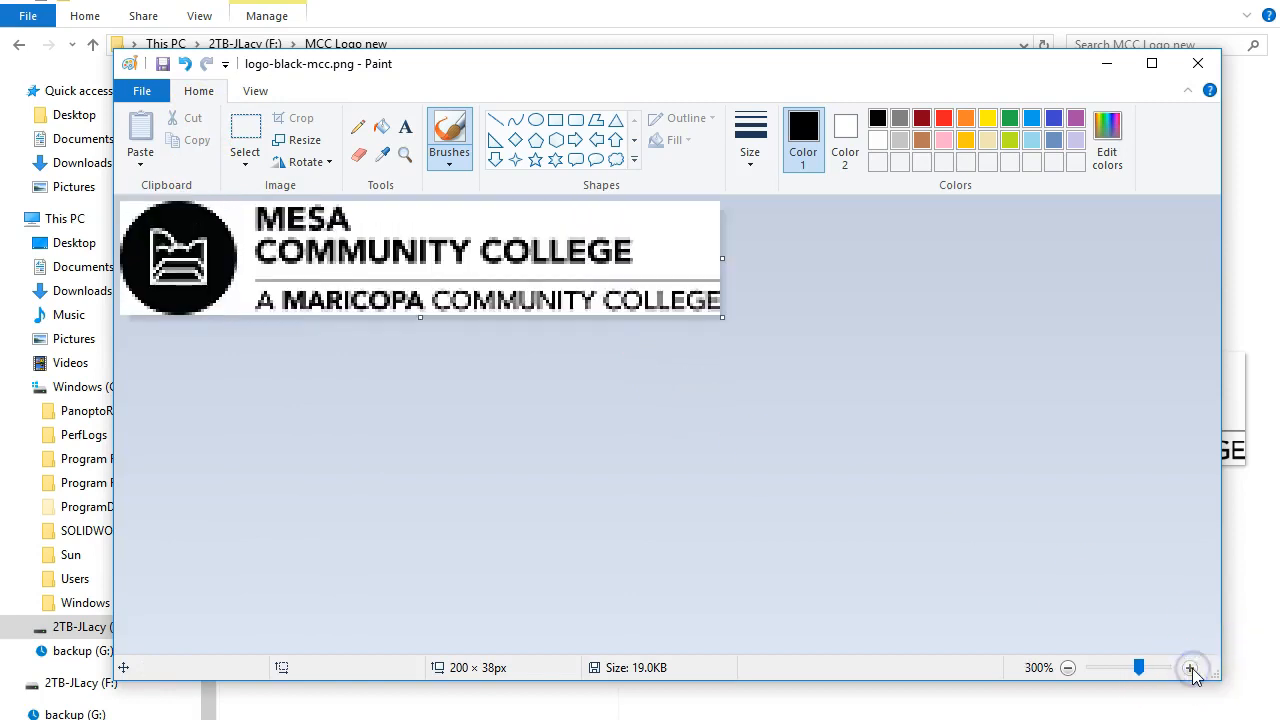
click(1190, 668)
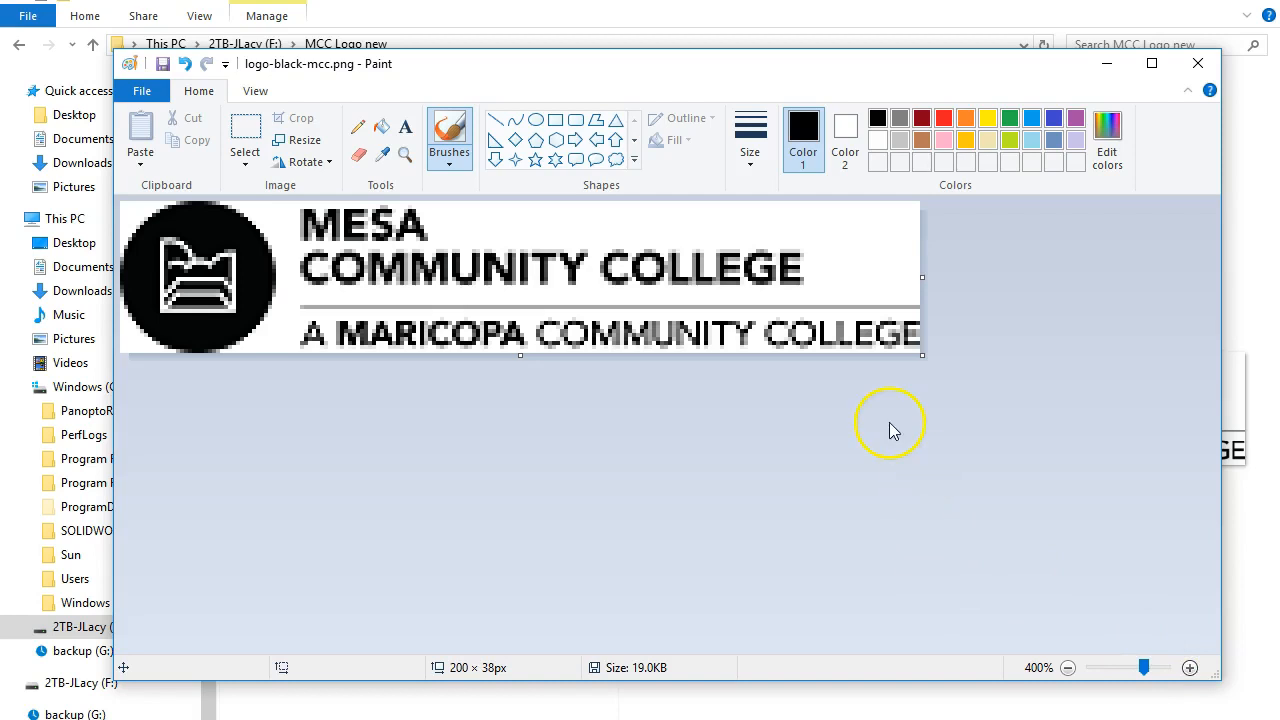
click(247, 150)
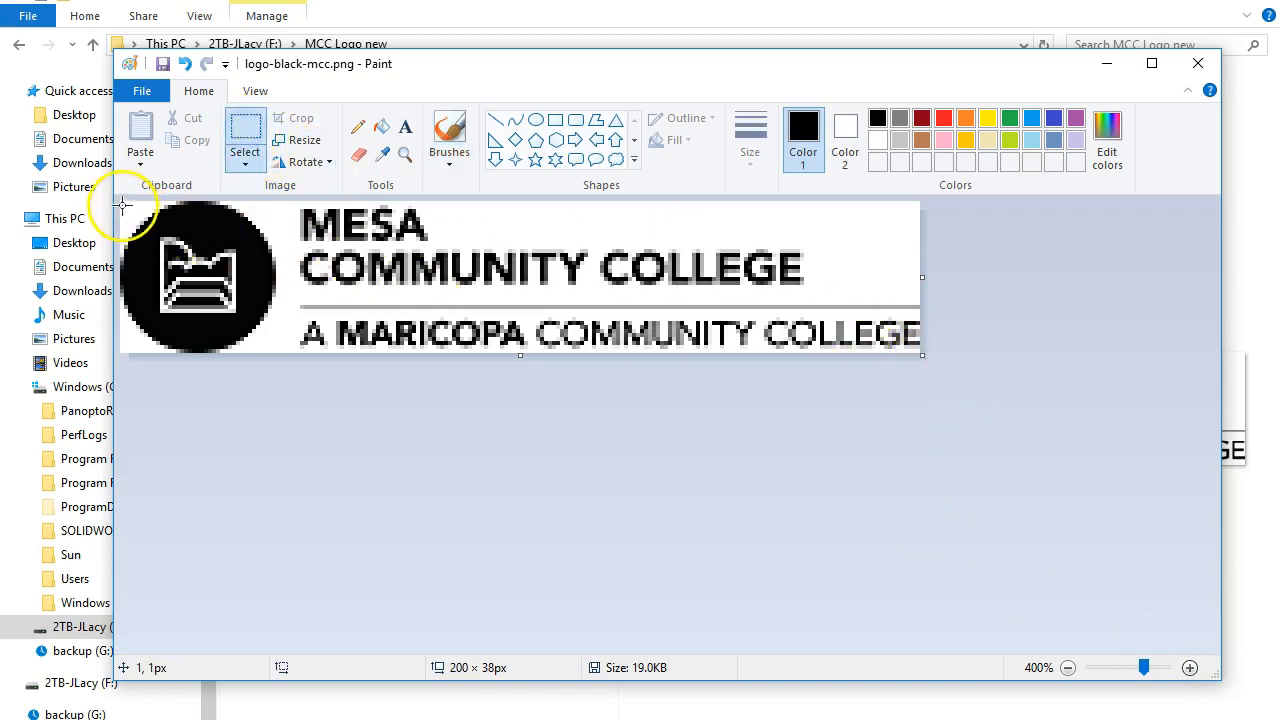
drag(120, 203, 921, 357)
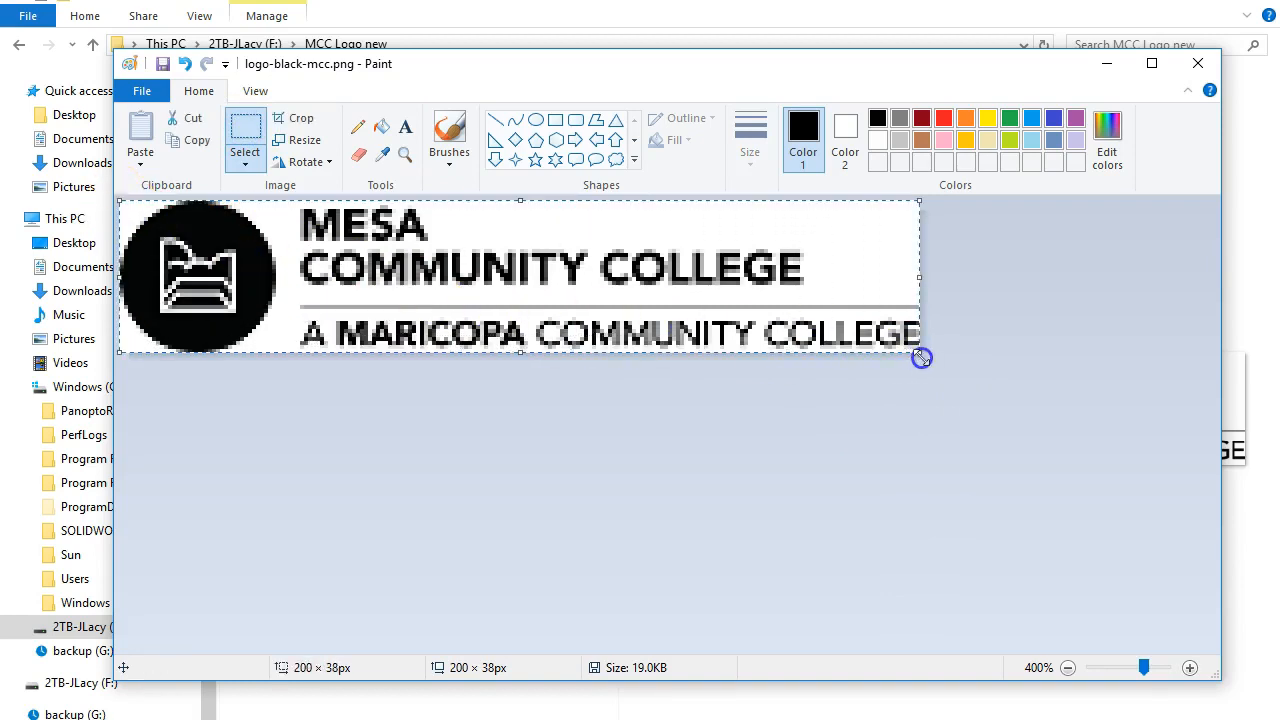
click(197, 140)
click(1106, 63)
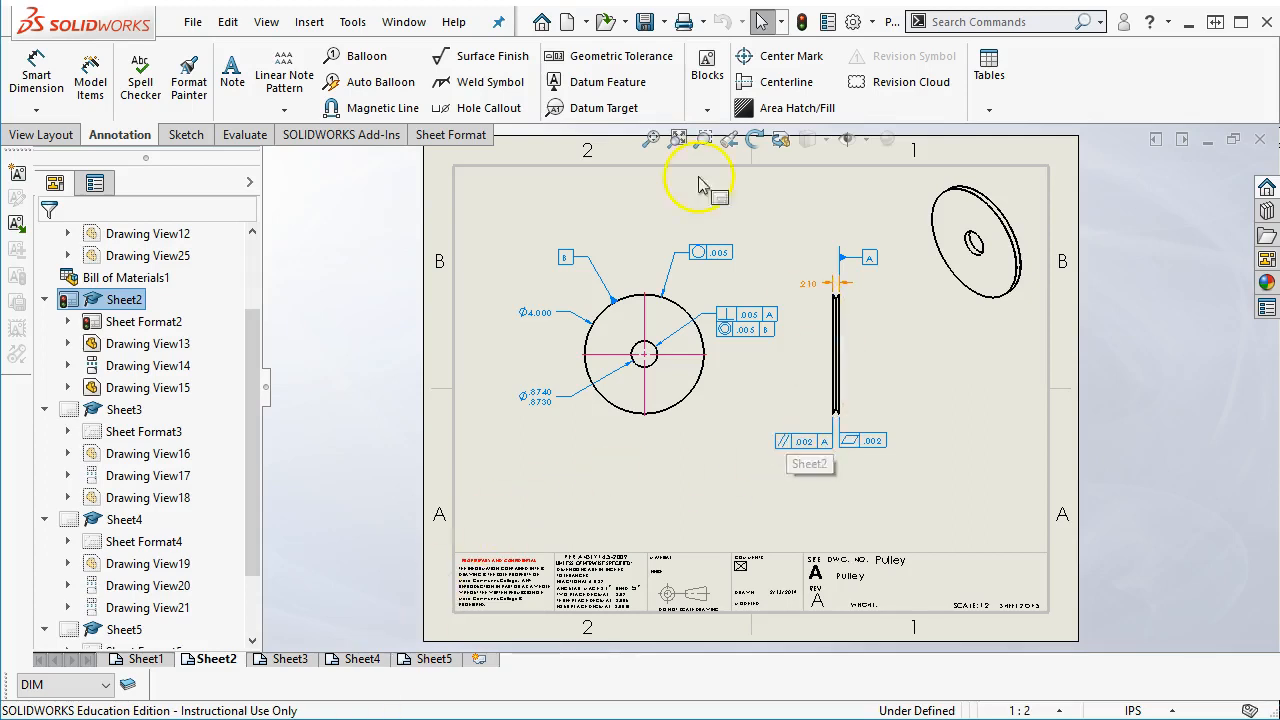
- Open the recently used MCC A Land.slddrt file and start editing its sheet format
click(193, 21)
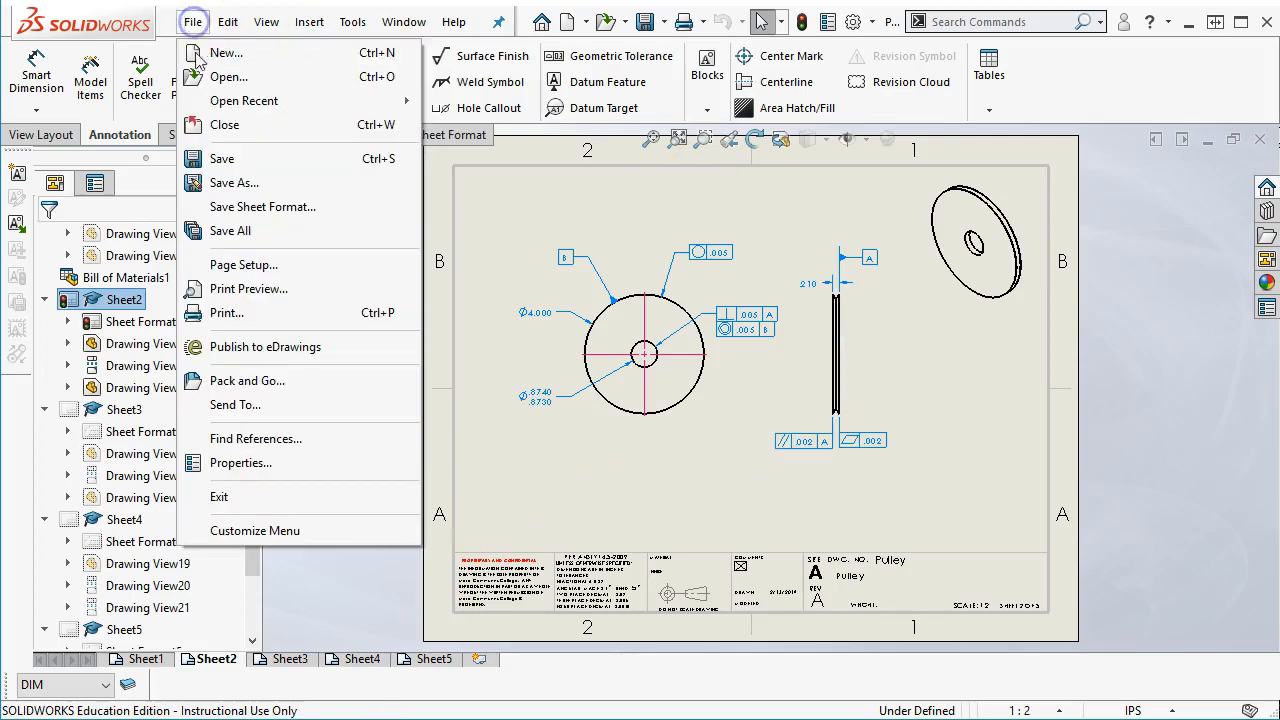
mouse_move(205, 100)
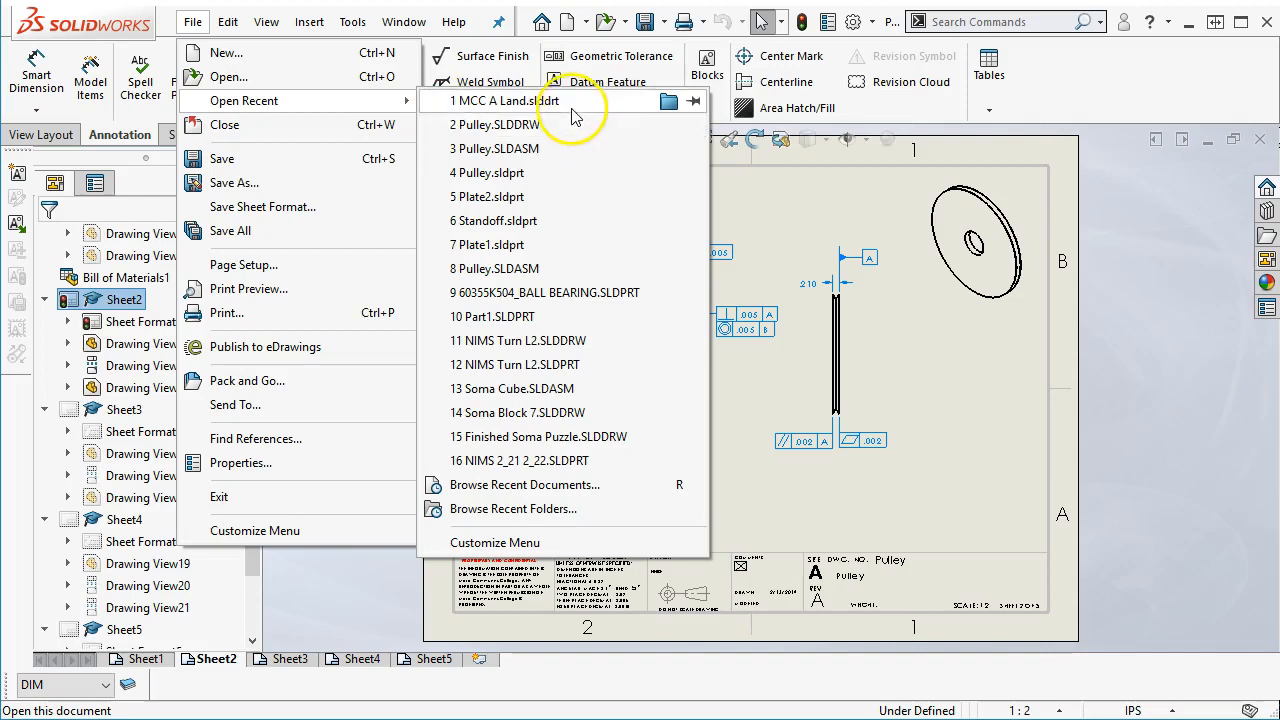
mouse_move(565, 115)
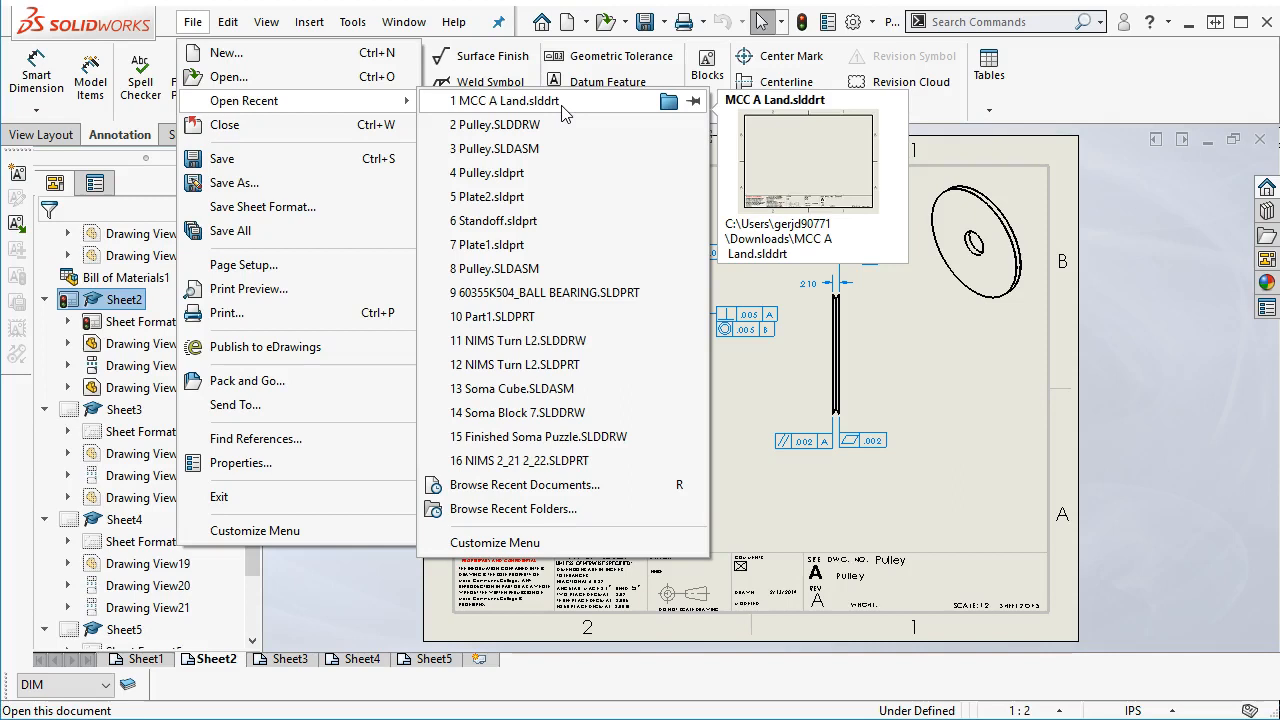
click(562, 106)
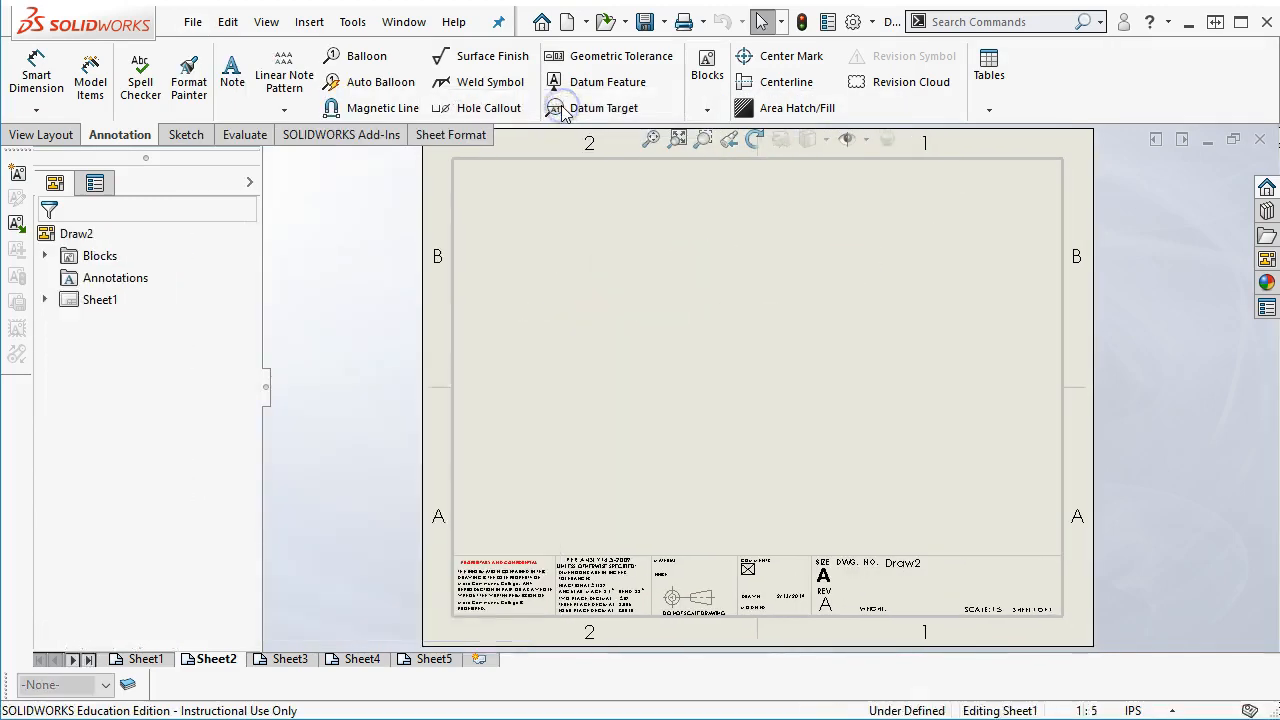
right_click(748, 400)
click(829, 470)
- Paste the college logo into the title block's upper-right corner, exit sheet format editing, and check the whole sheet
scroll(943, 586, down, 5)
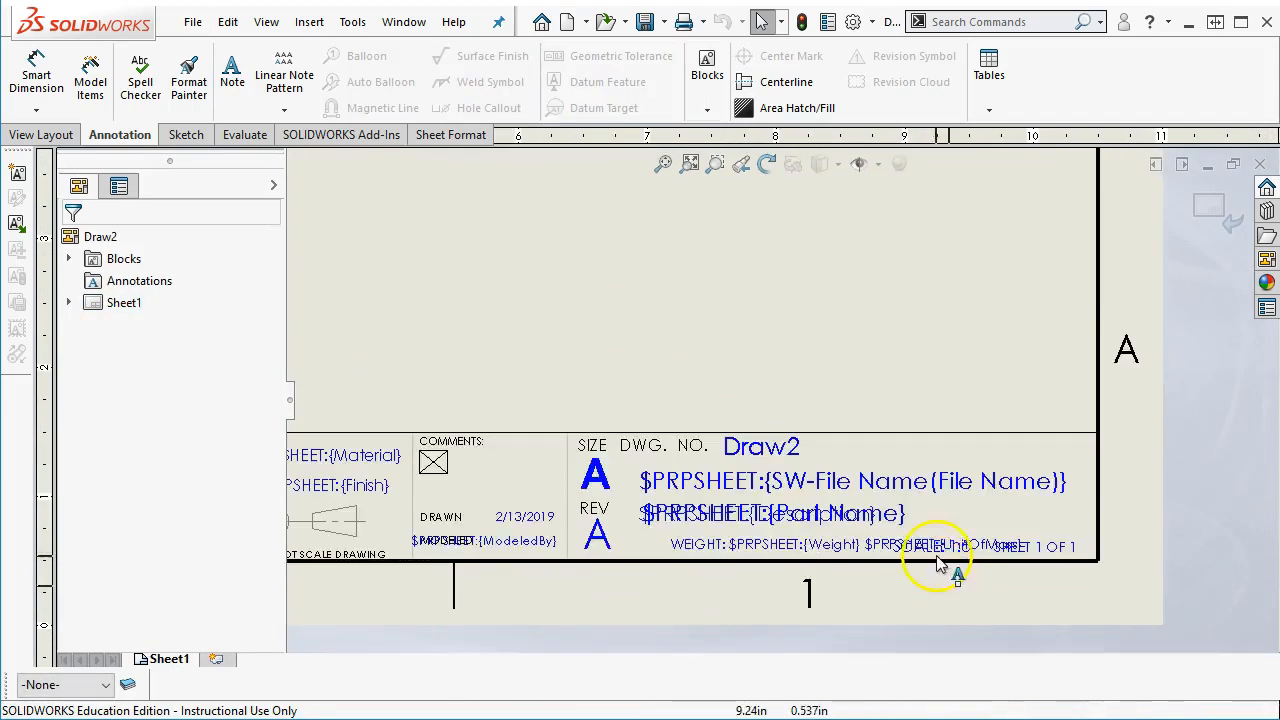
click(705, 208)
click(722, 283)
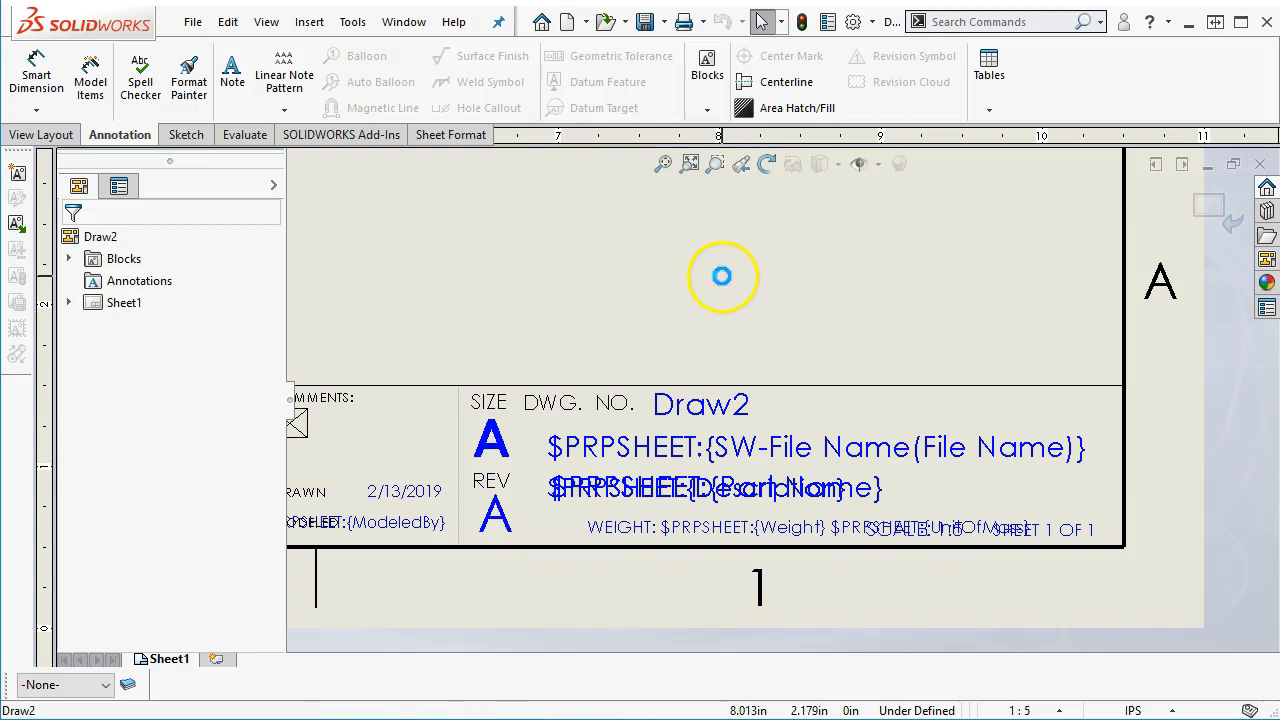
drag(856, 259, 938, 444)
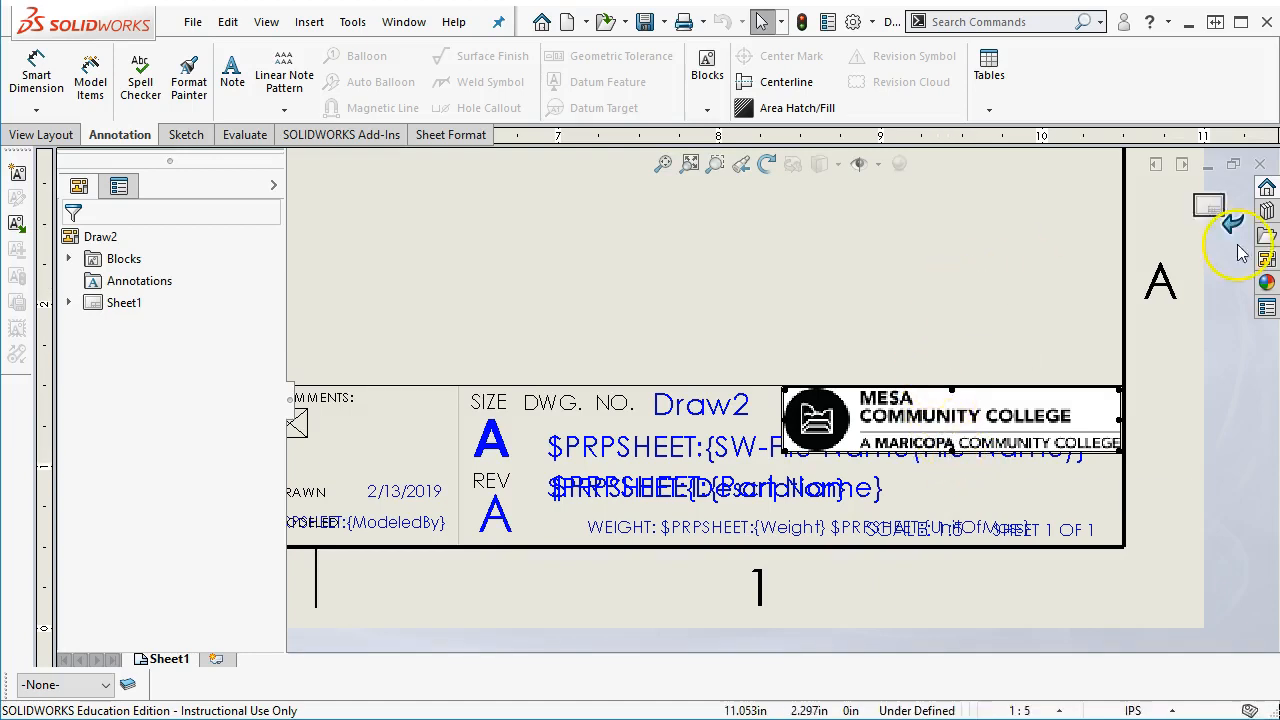
click(1212, 206)
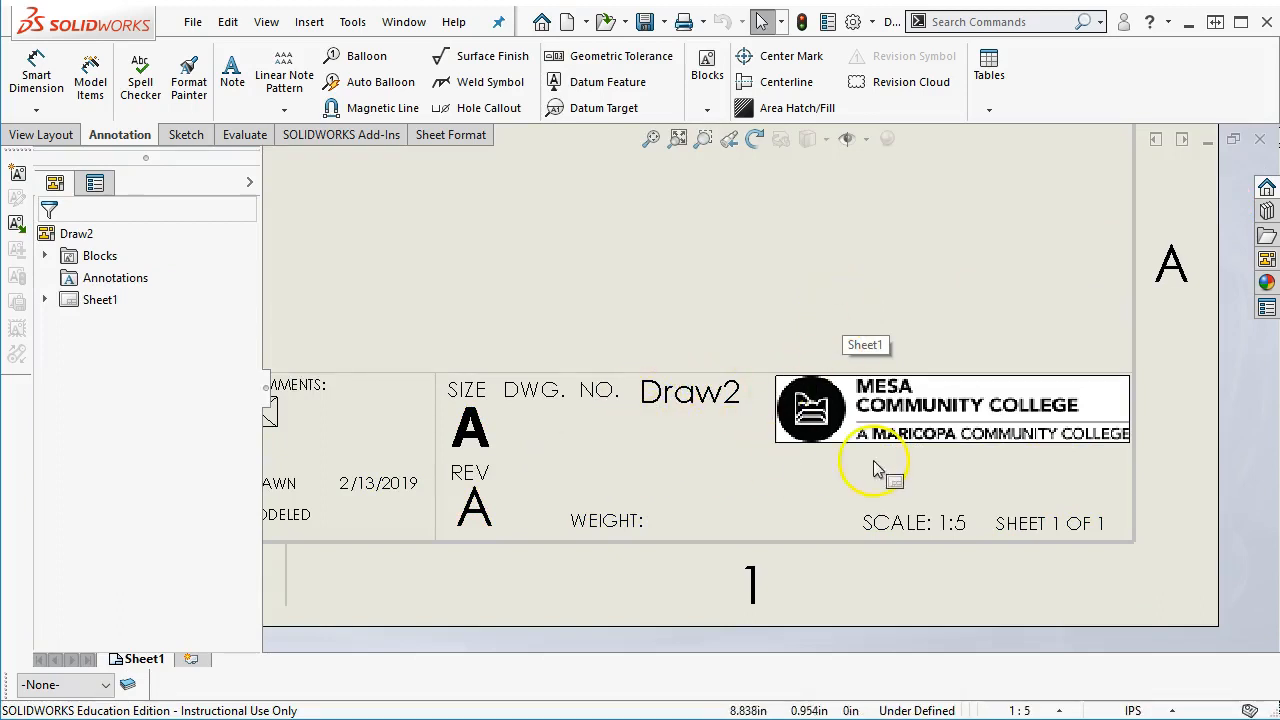
scroll(684, 448, up, 3)
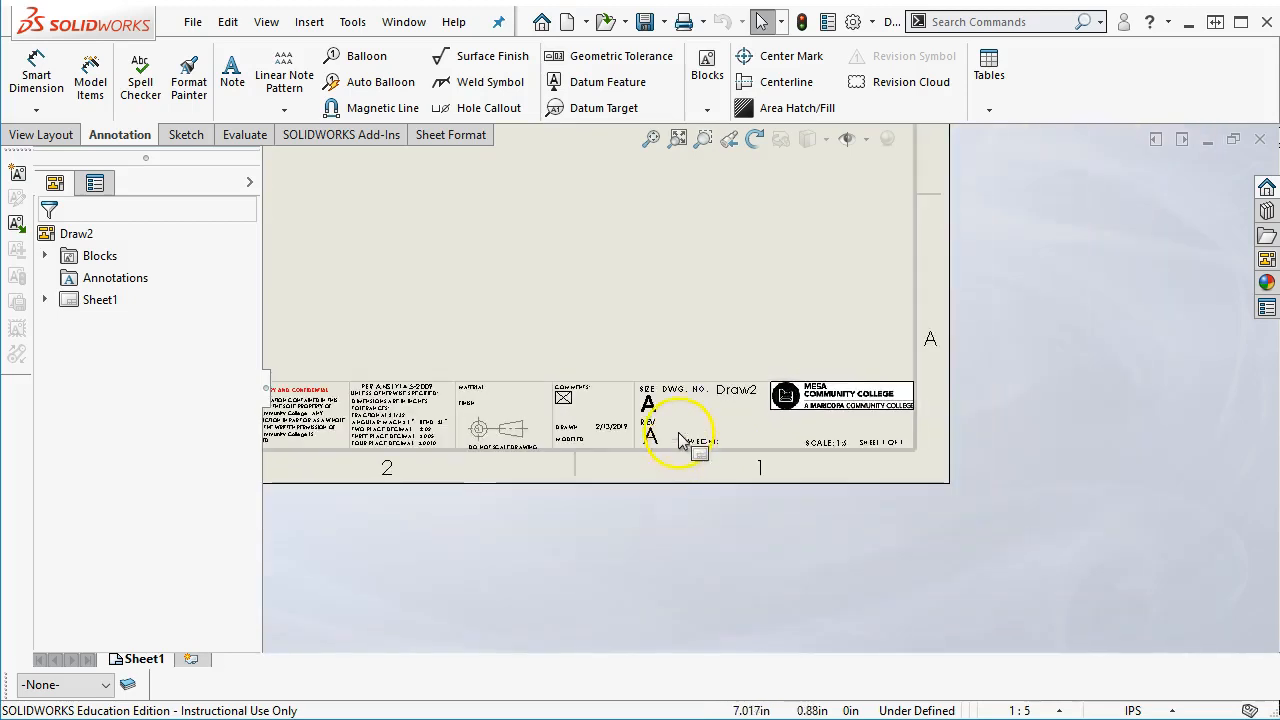
scroll(682, 432, up, 2)
scroll(625, 312, up, 4)
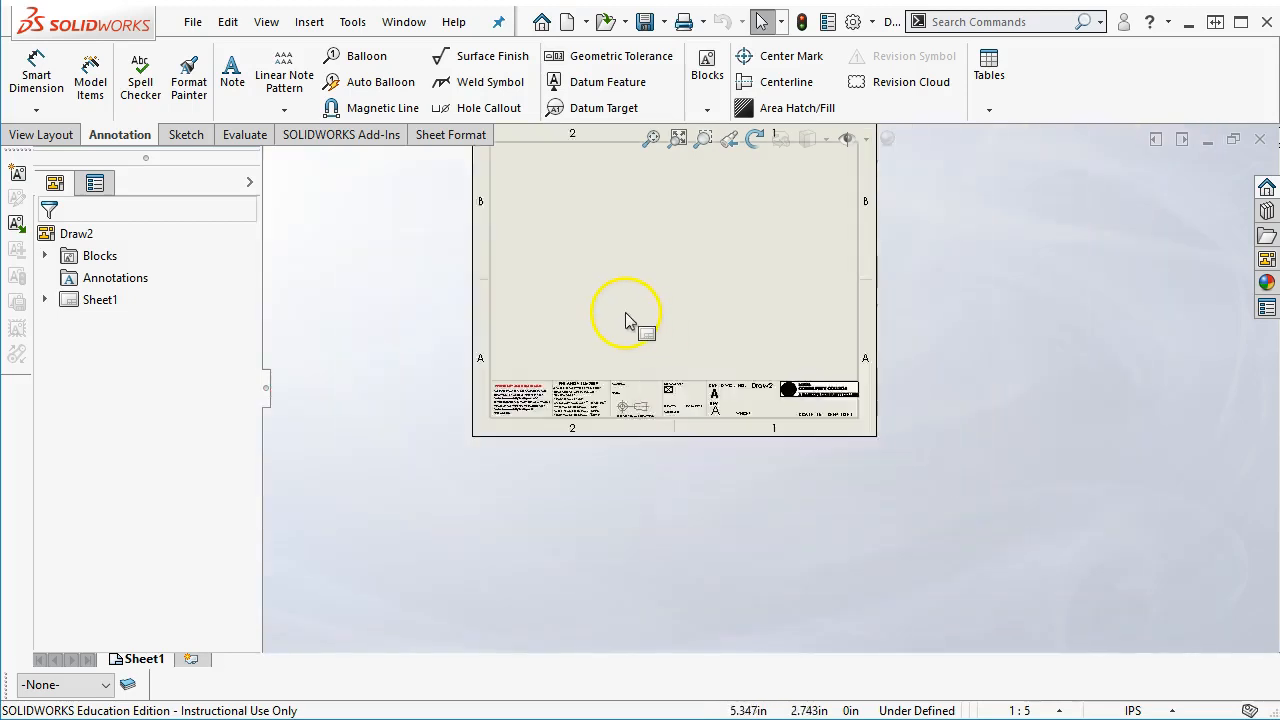
scroll(718, 274, down, 3)
scroll(720, 286, down, 1)
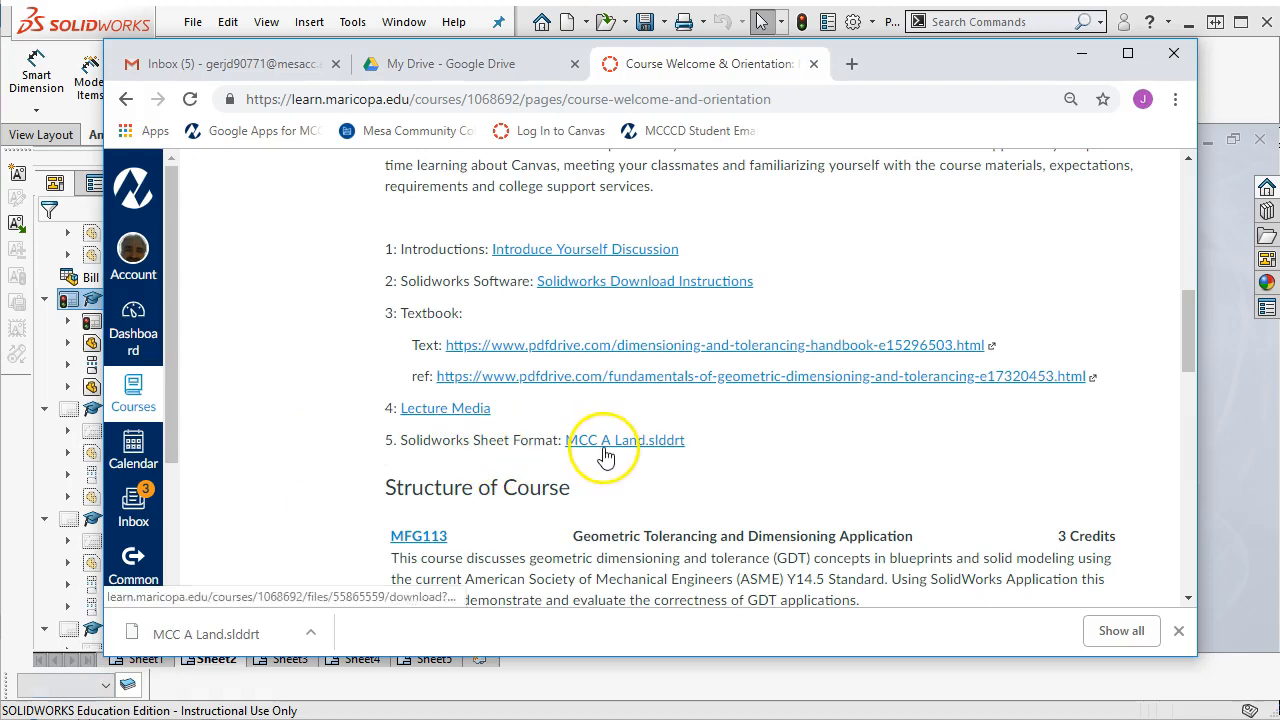
- Return to the Pulley drawing, open the proprietary information note in Sheet2's sheet format for editing, and close it without changes
click(1074, 64)
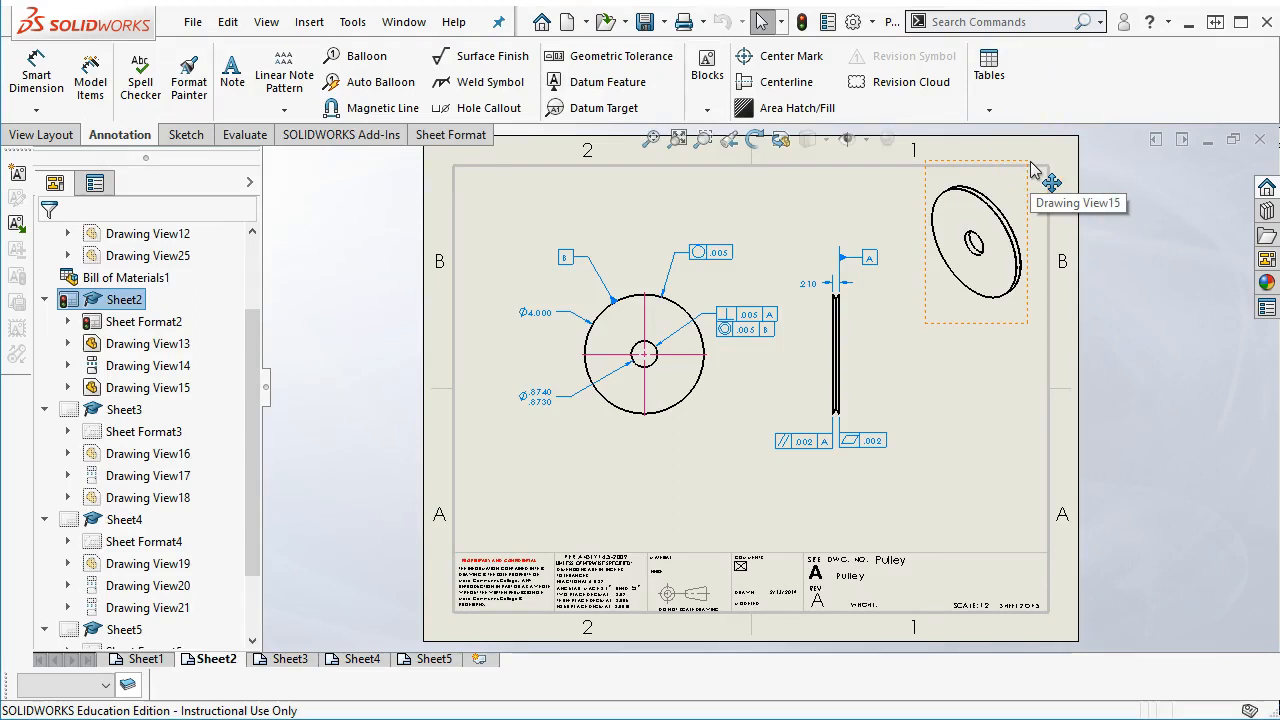
click(553, 480)
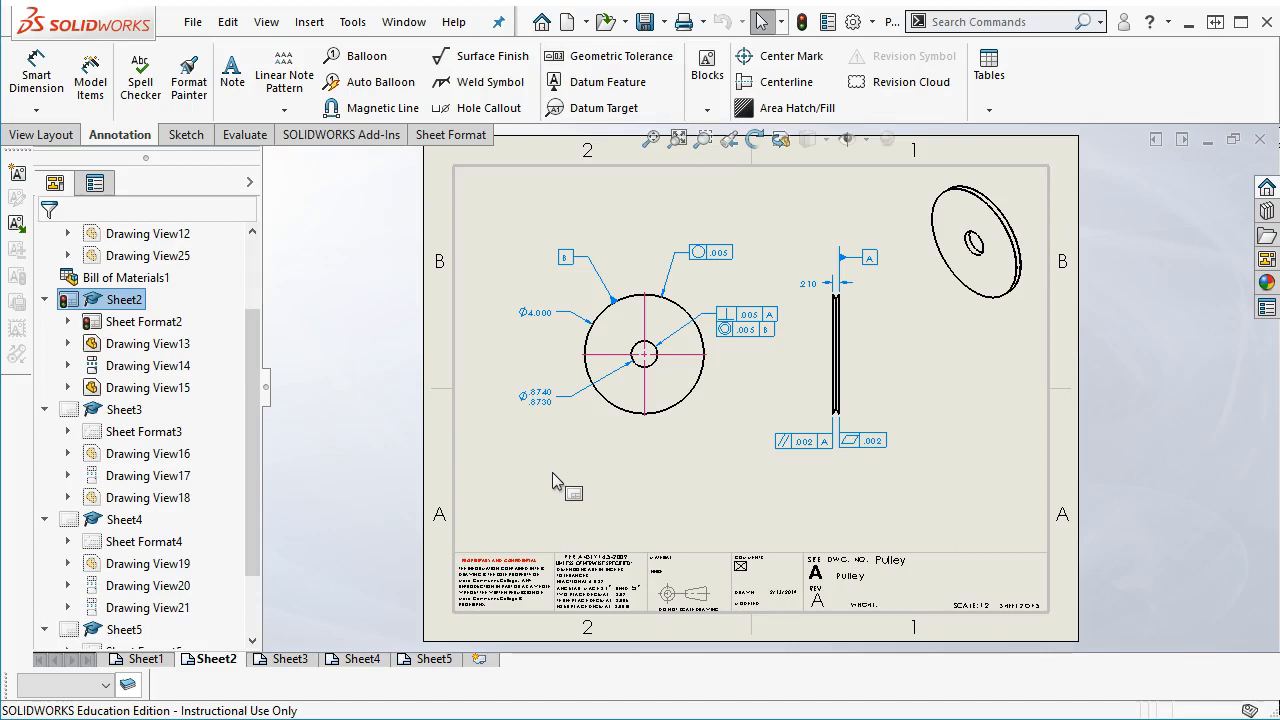
scroll(500, 600, down, 4)
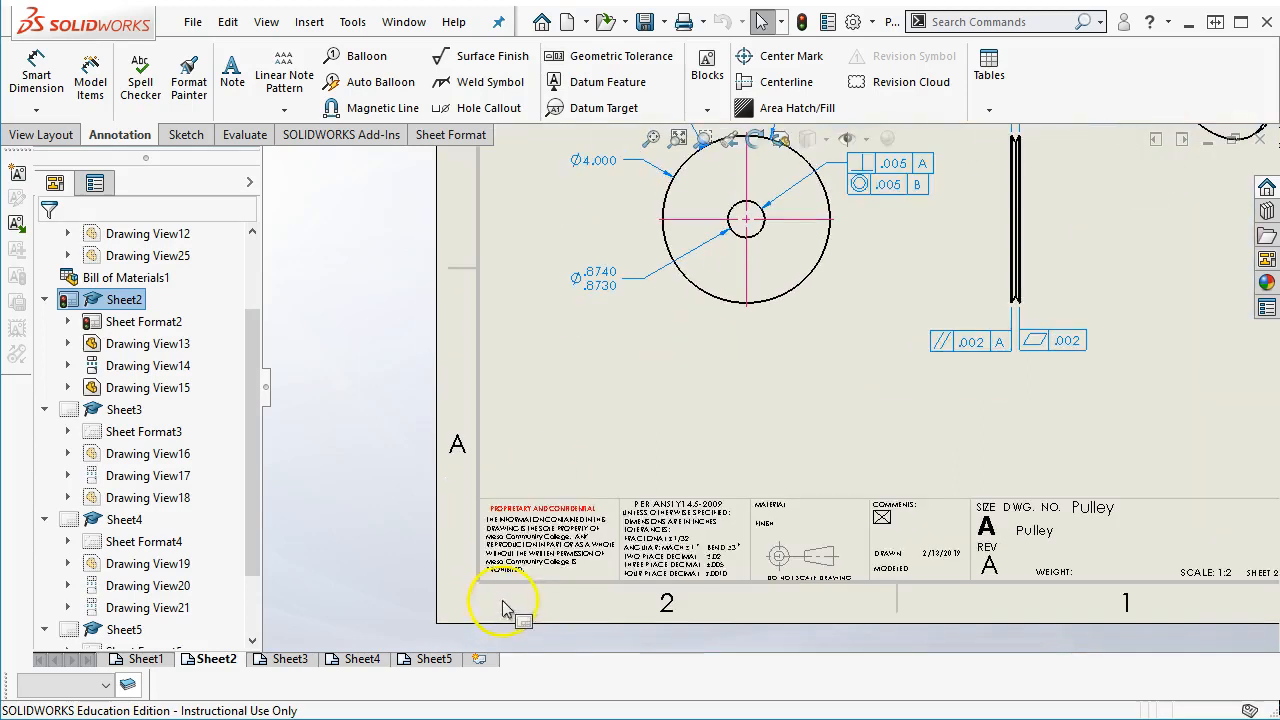
scroll(672, 493, down, 1)
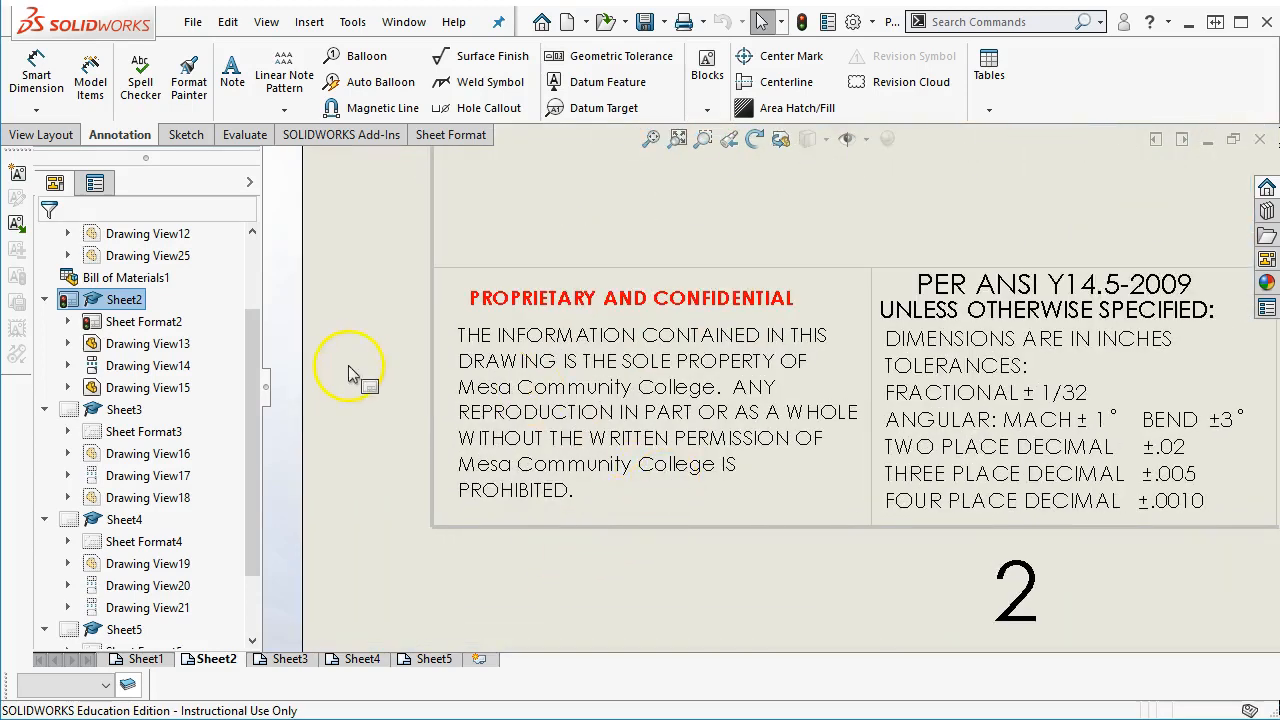
click(670, 390)
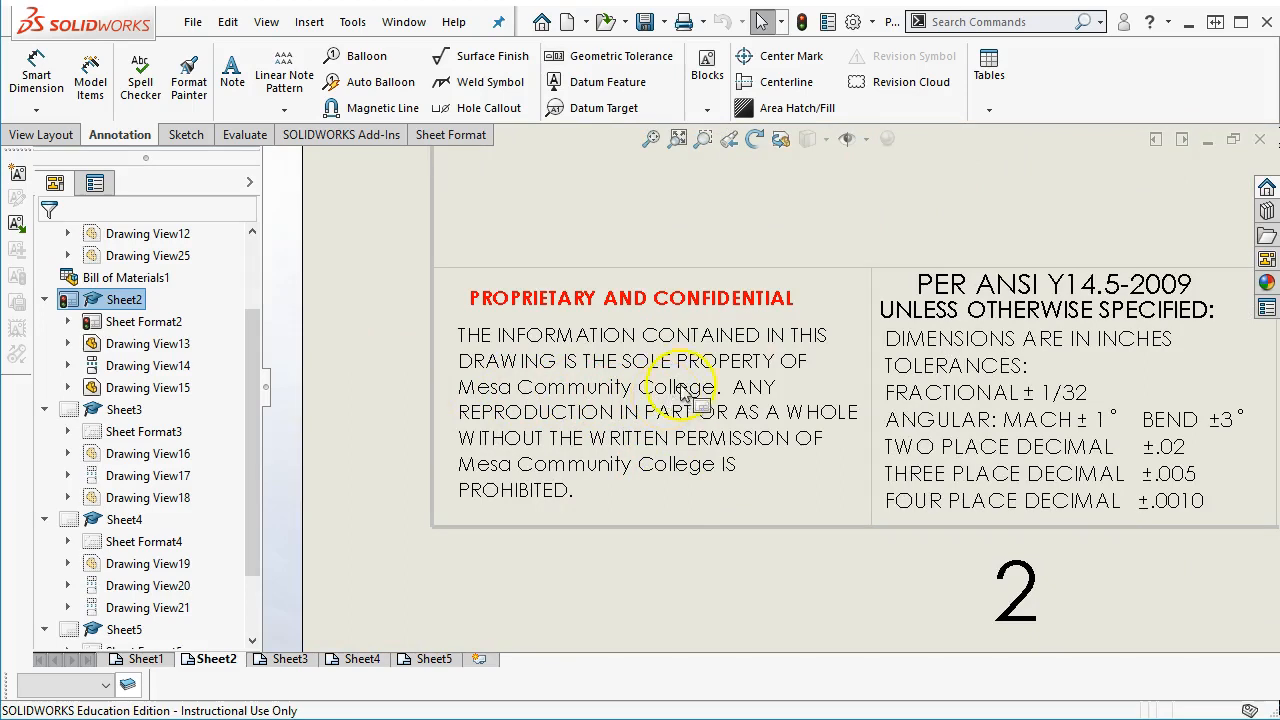
right_click(650, 192)
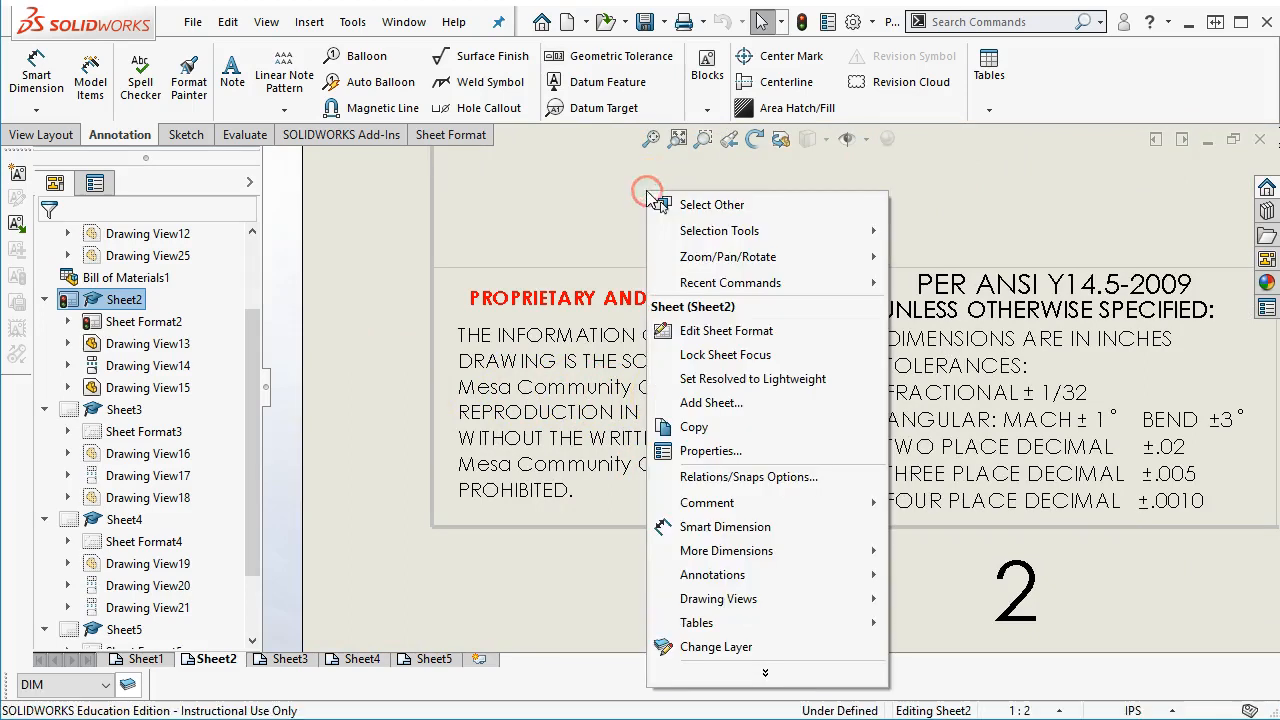
click(716, 333)
double_click(665, 425)
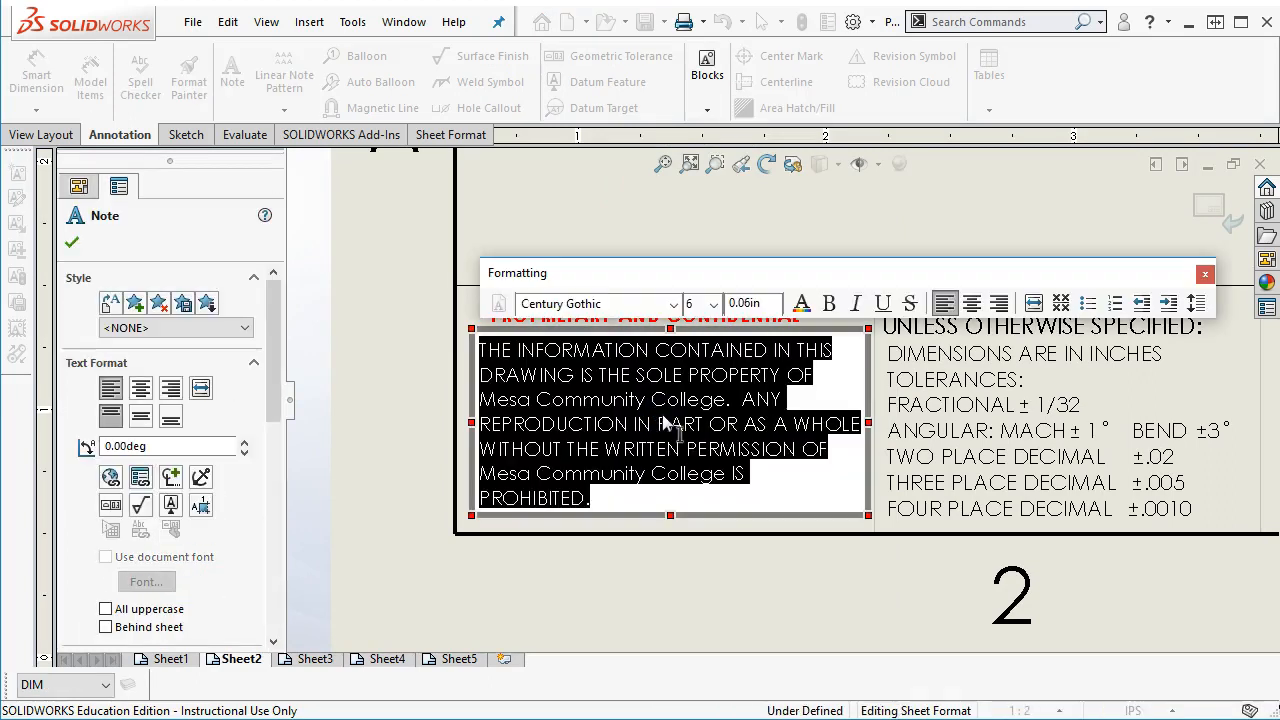
click(663, 232)
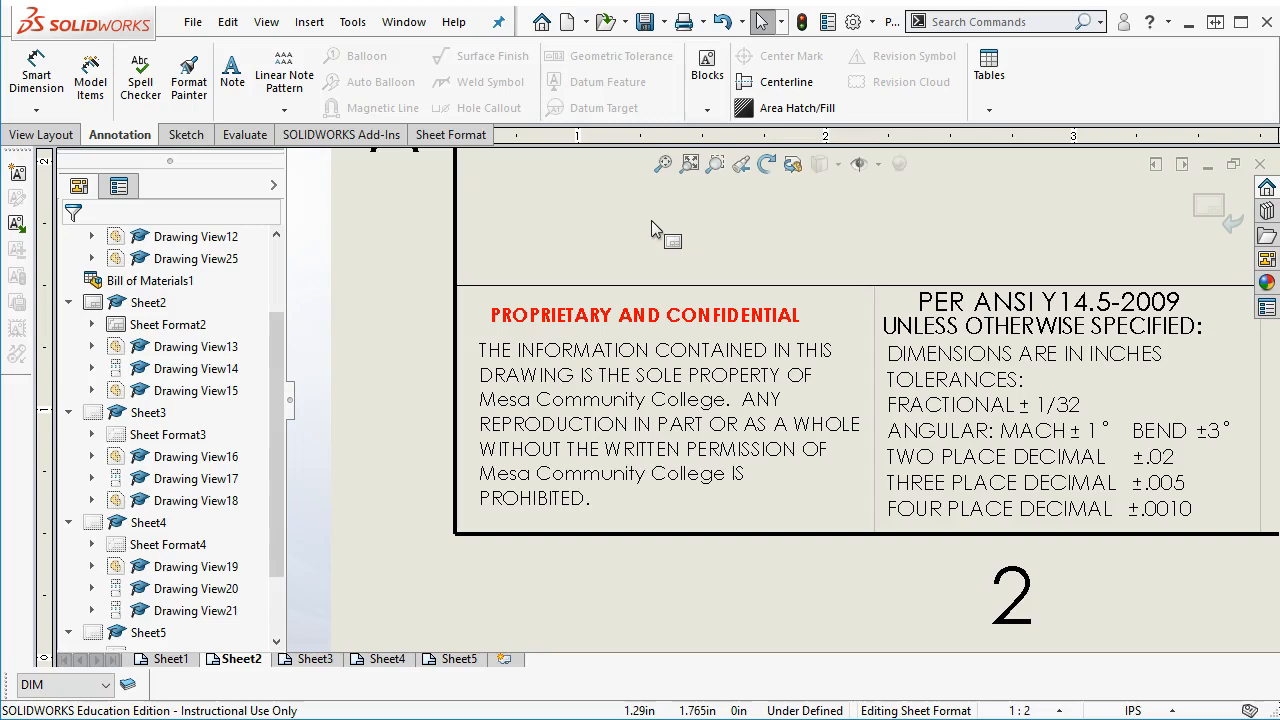
- Examine the title block in Sheet2's sheet format, exit sheet format editing, and show the full sheet
scroll(672, 229, up, 6)
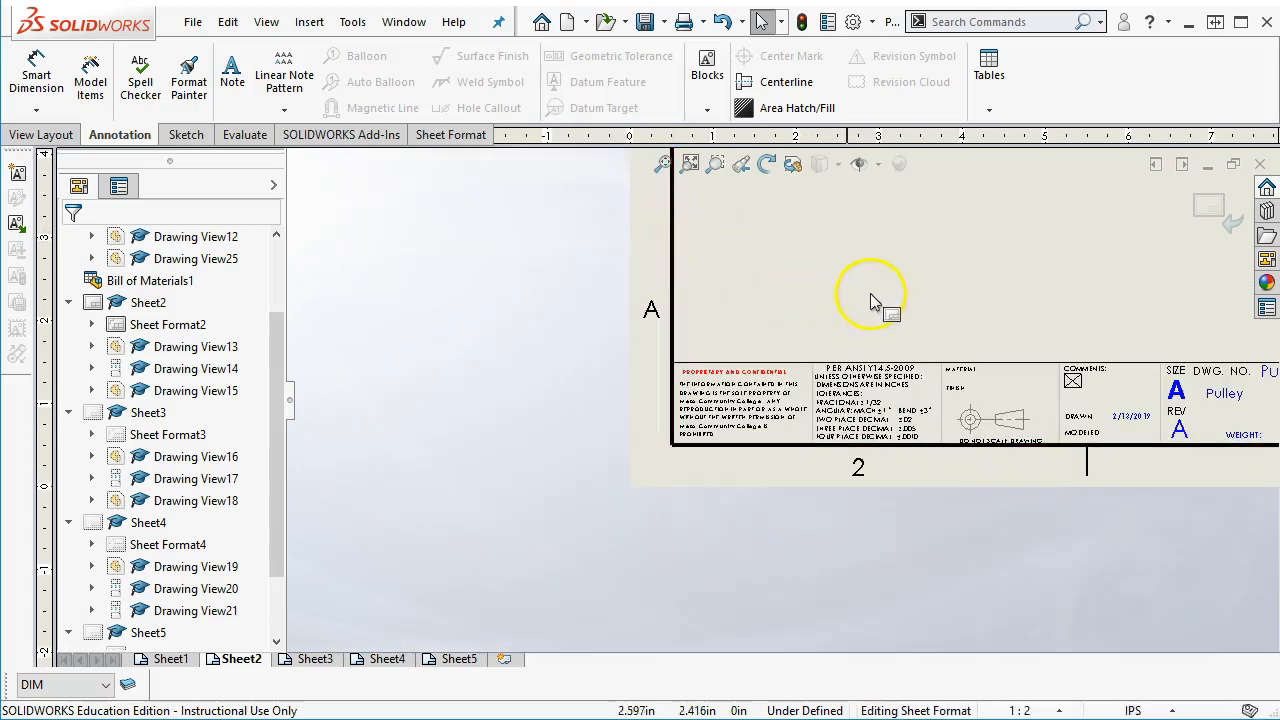
scroll(898, 307, up, 1)
scroll(898, 307, down, 1)
scroll(898, 315, down, 3)
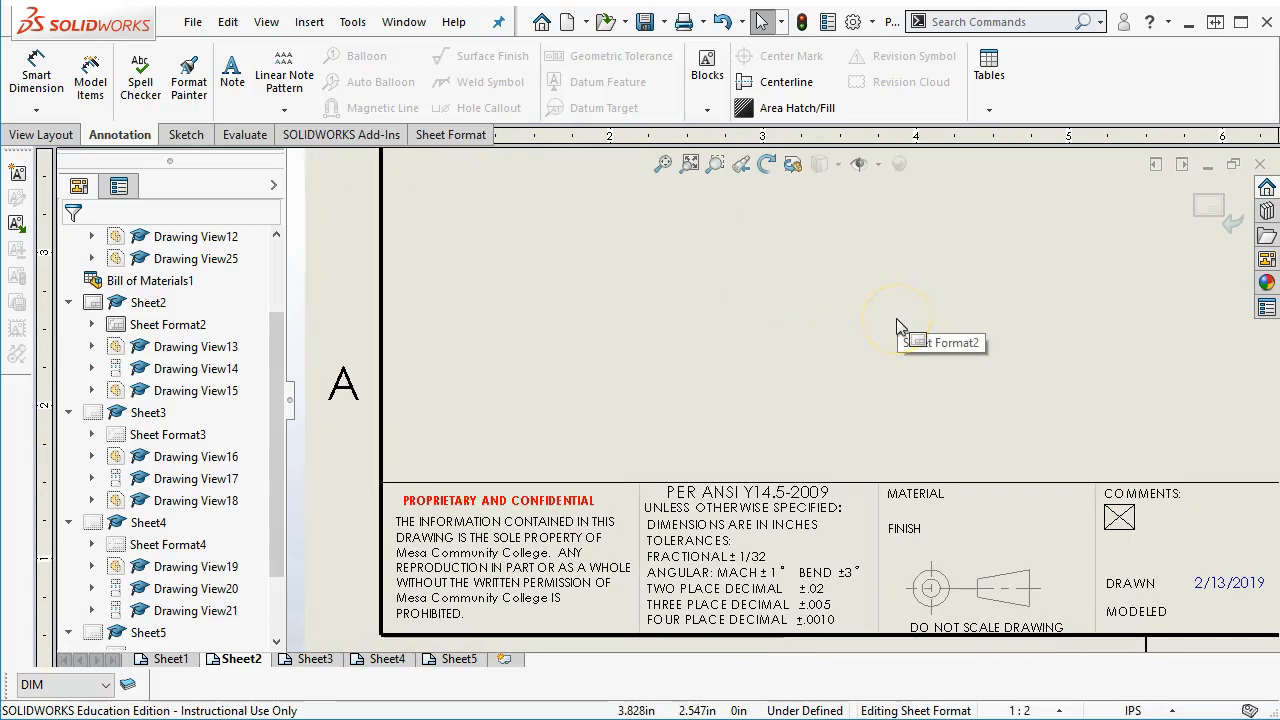
scroll(898, 338, up, 1)
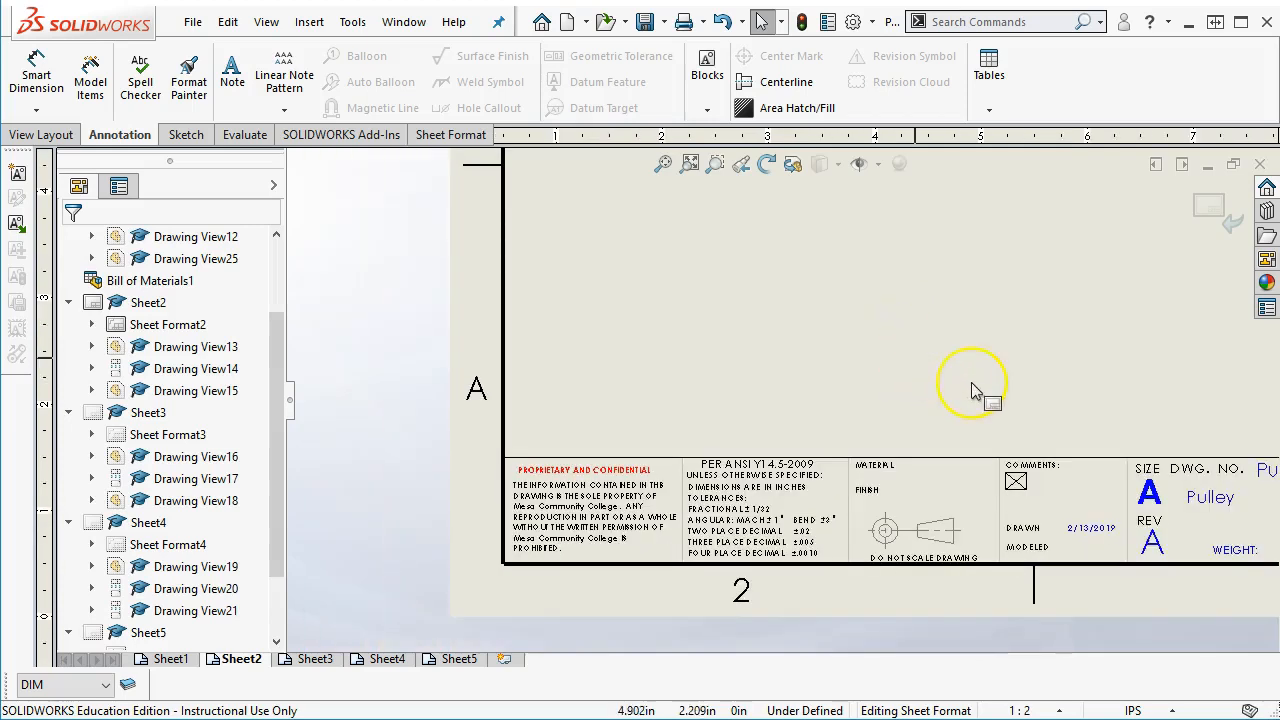
scroll(966, 377, up, 1)
scroll(971, 390, up, 2)
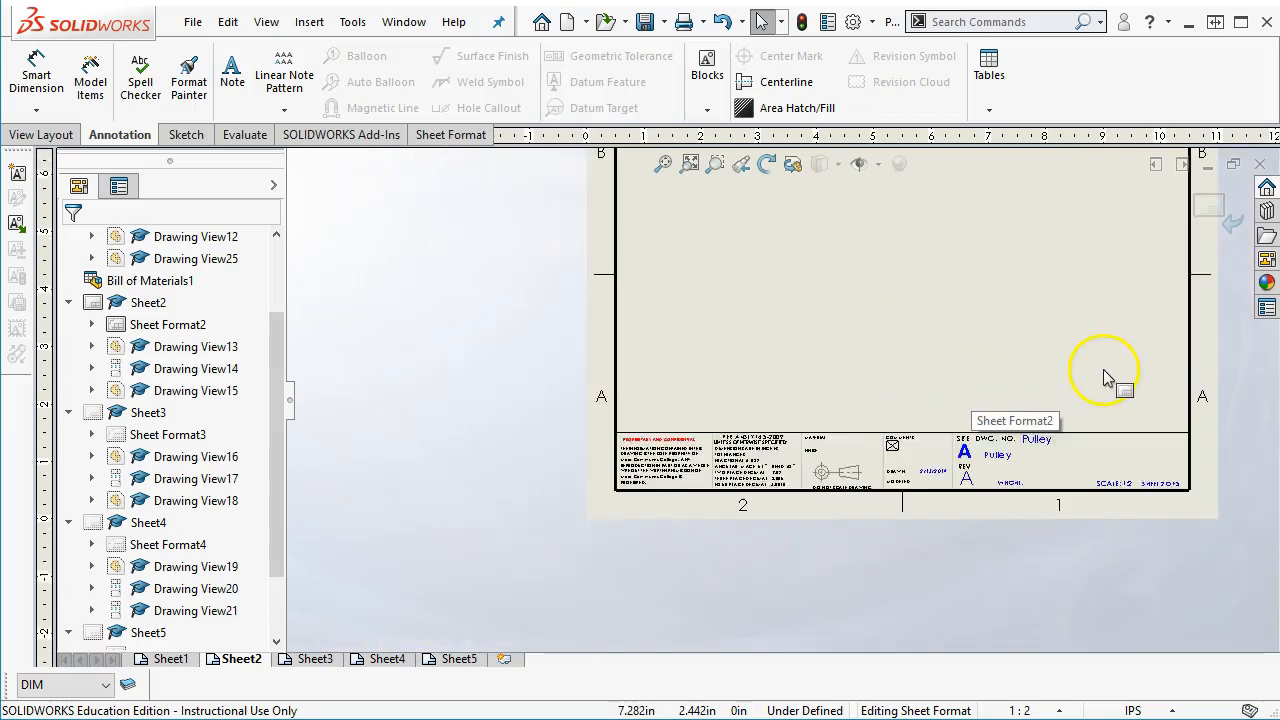
scroll(1108, 380, down, 2)
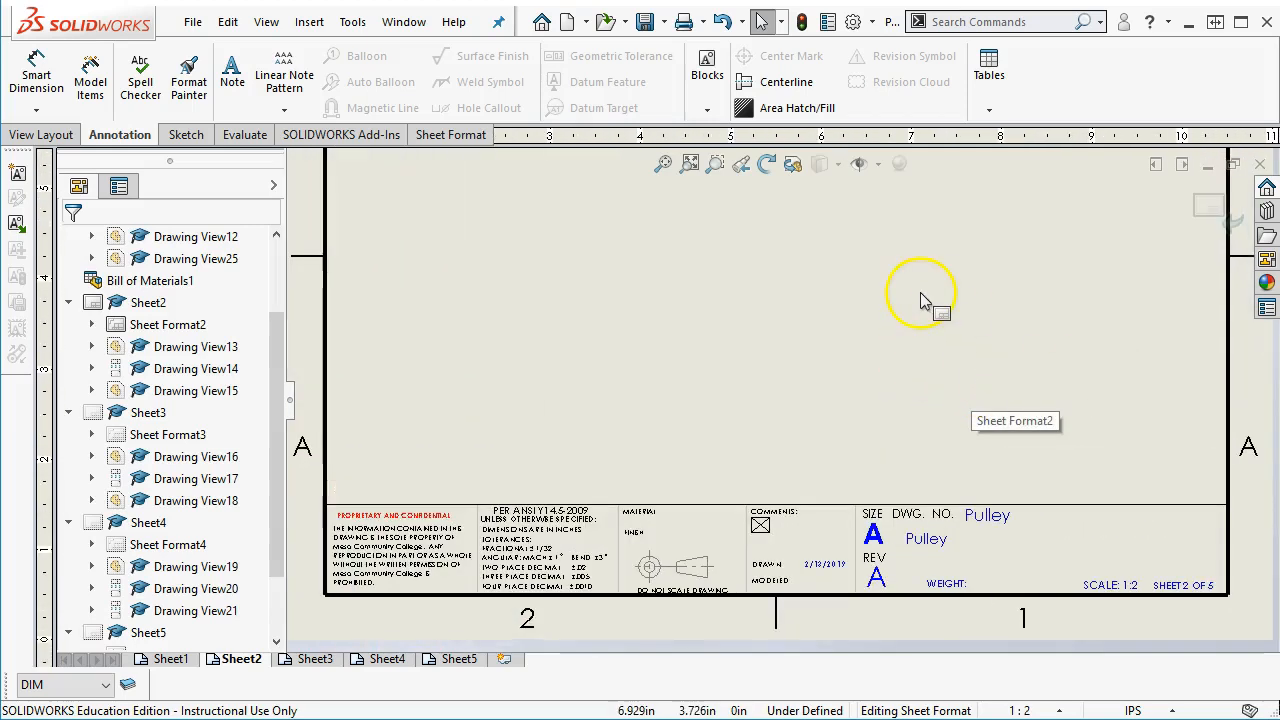
click(1208, 205)
key(f)
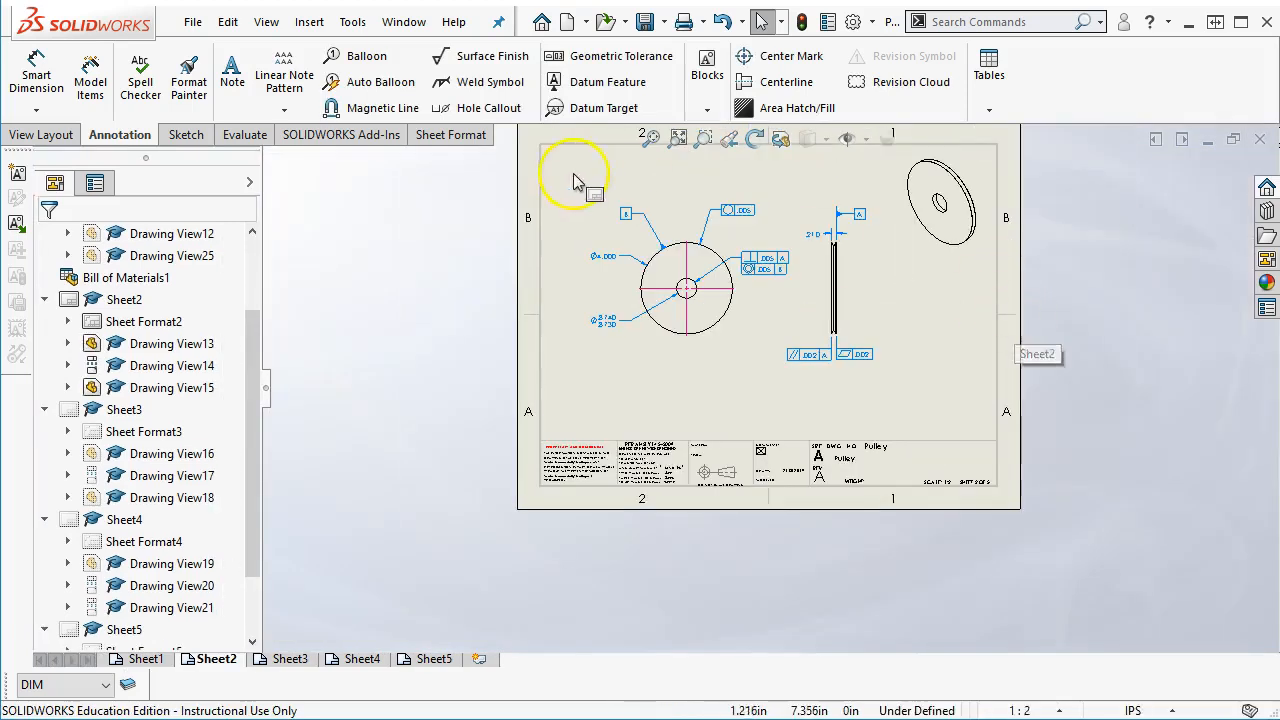
- Look over Sheet1, return to Sheet2, and examine the pulley's geometric tolerances and the groove in the side view
scroll(800, 250, down, 3)
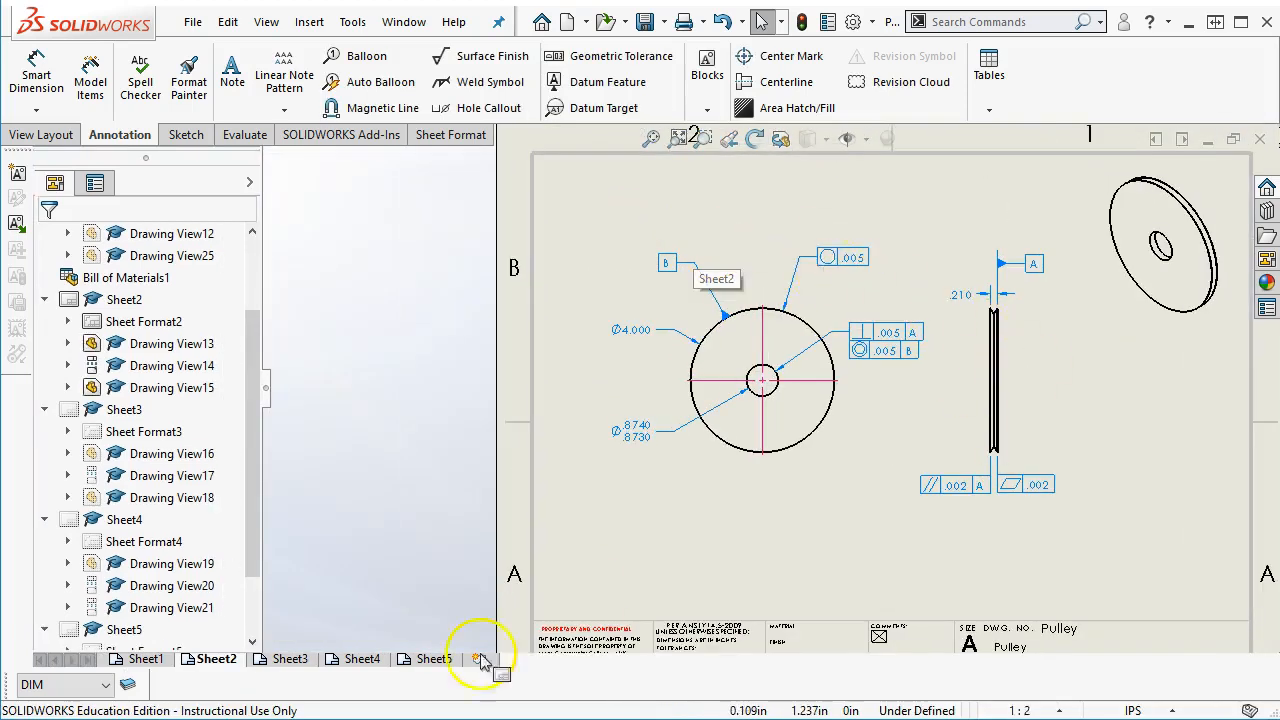
click(152, 661)
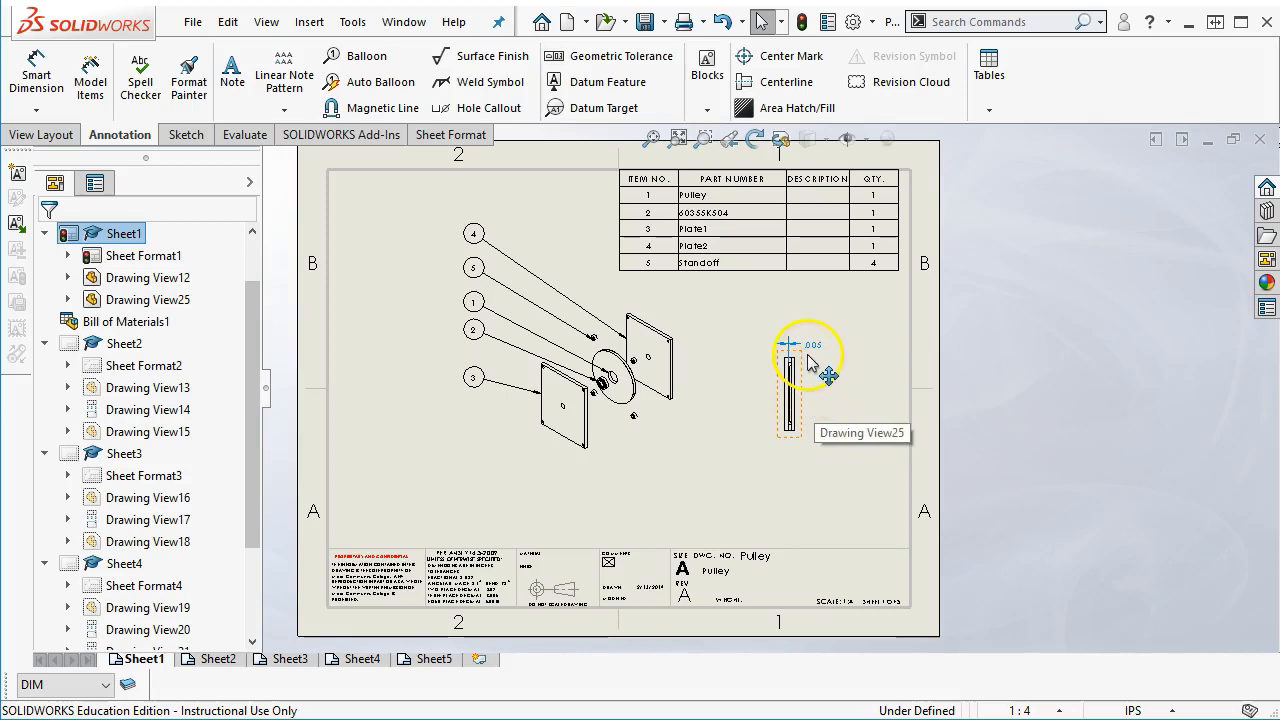
click(207, 662)
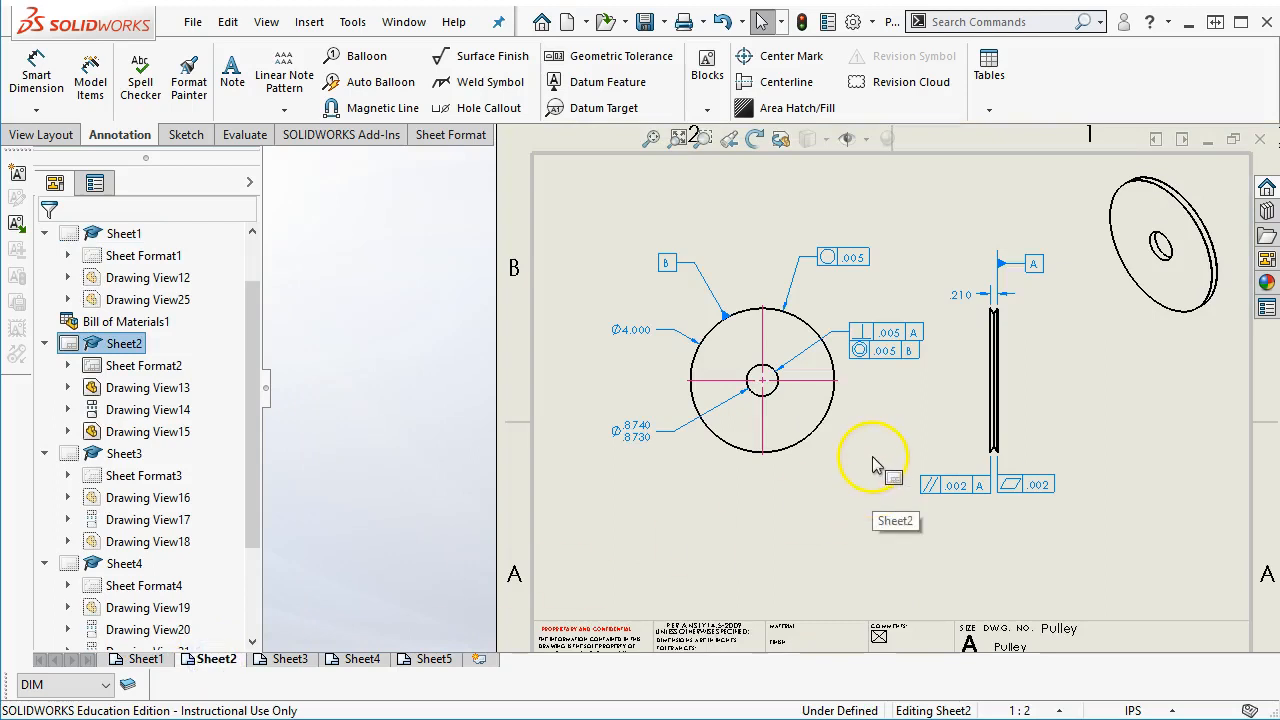
scroll(866, 430, down, 1)
scroll(857, 408, down, 1)
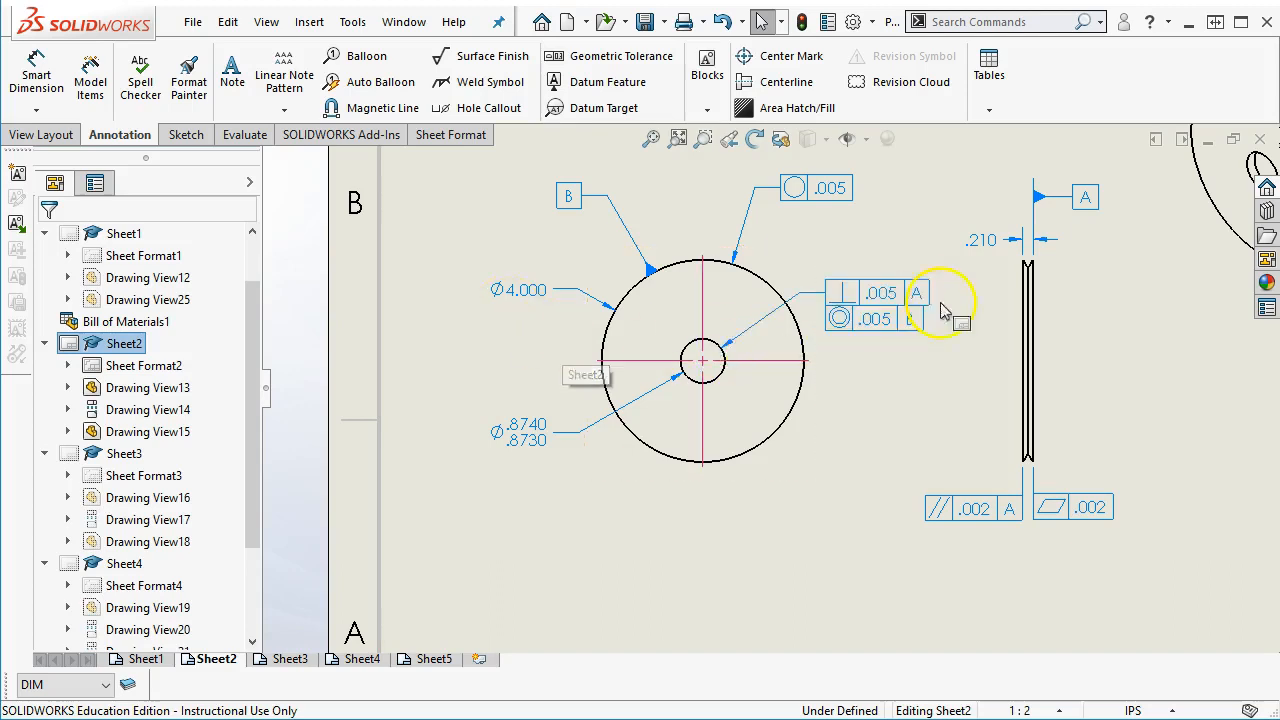
scroll(1040, 278, down, 1)
scroll(1040, 278, down, 10)
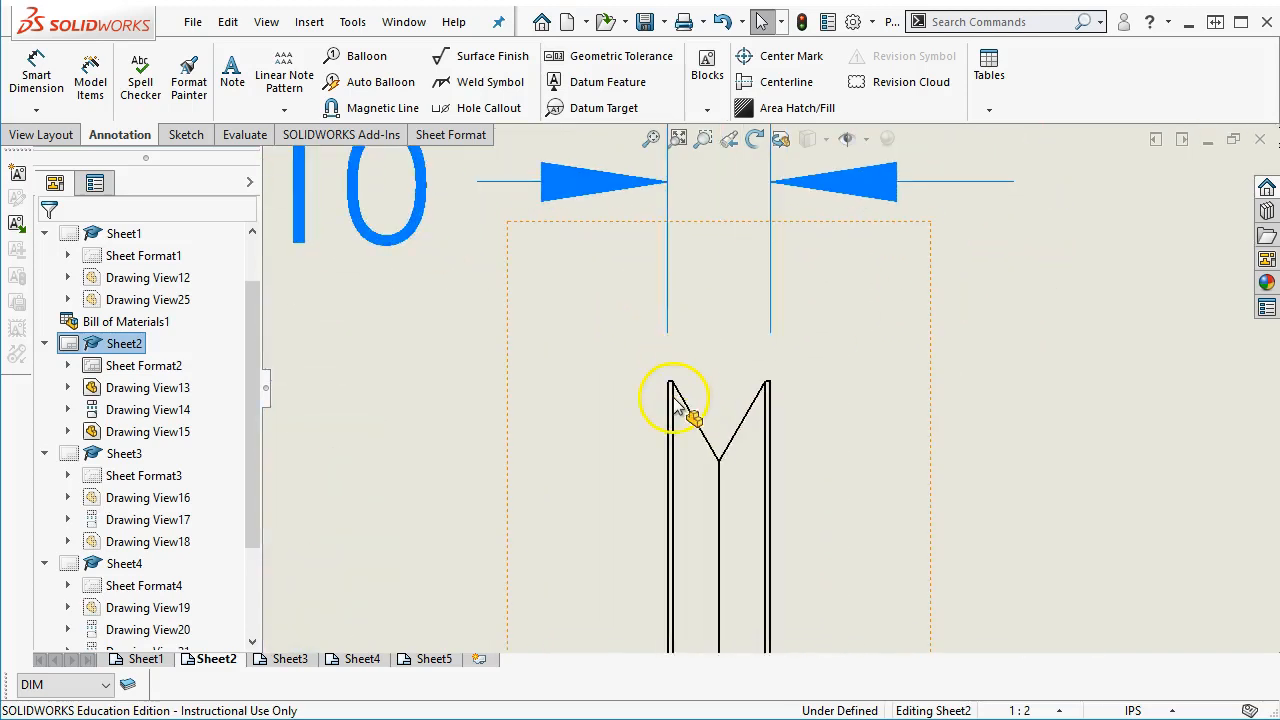
- Add the prefix "2X" with a space to the pulley's outer diameter dimension in the front view and nudge its text outward
scroll(678, 395, down, 3)
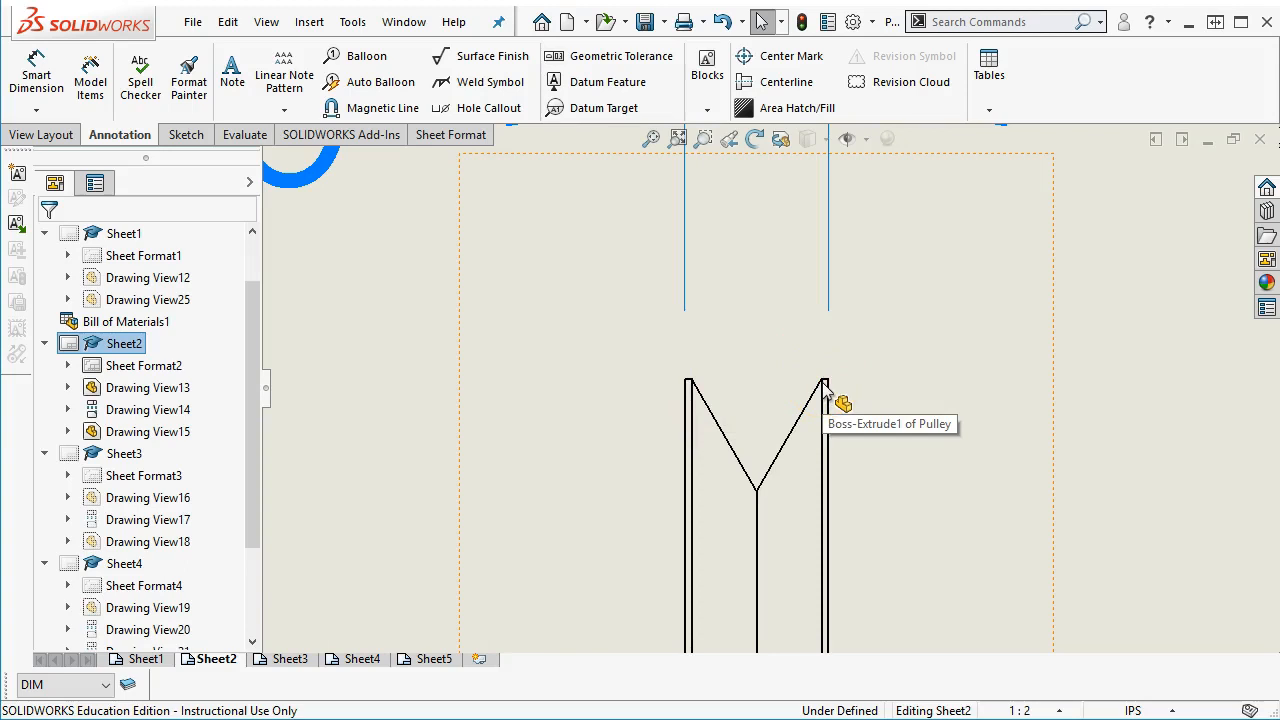
scroll(828, 398, up, 5)
scroll(518, 418, down, 3)
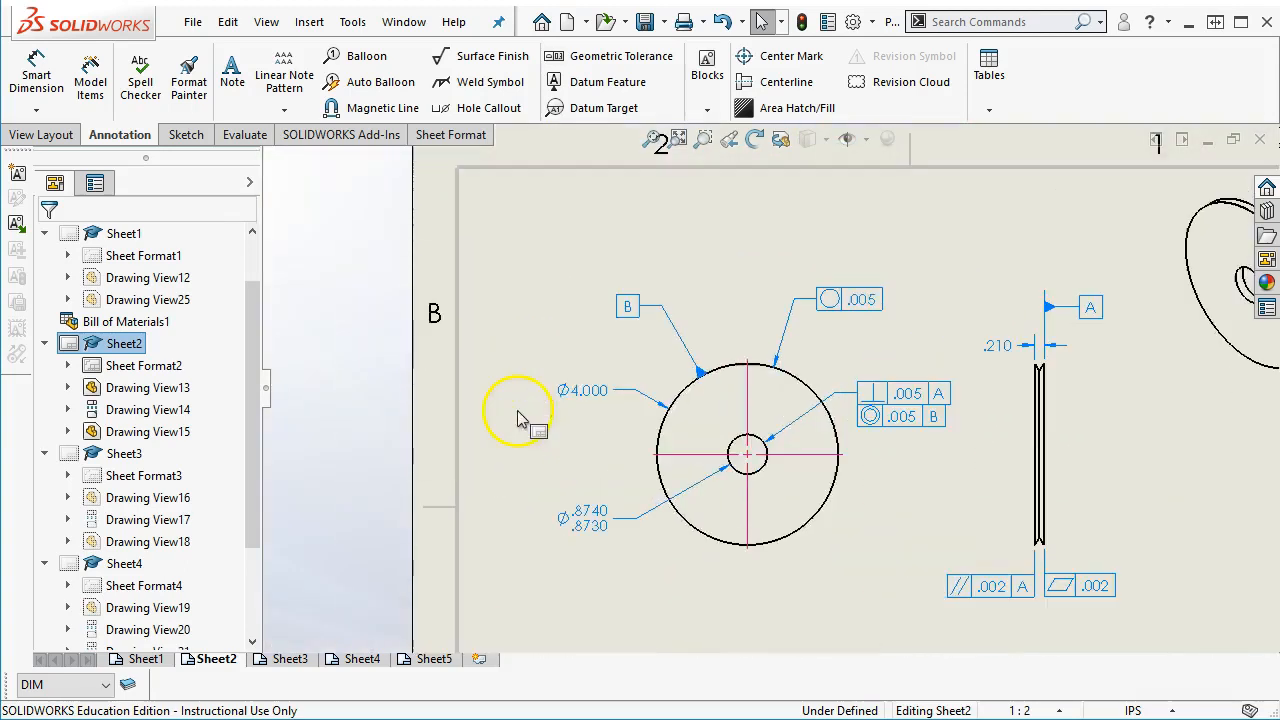
click(581, 391)
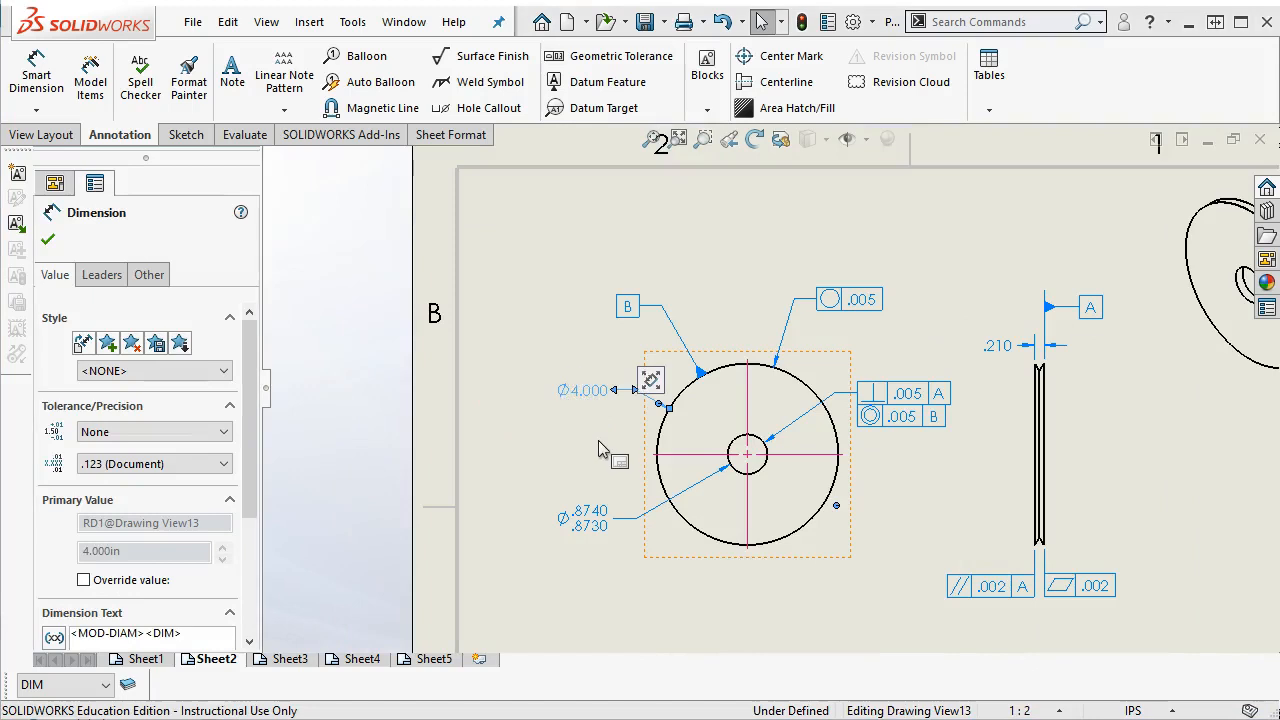
drag(251, 409, 247, 508)
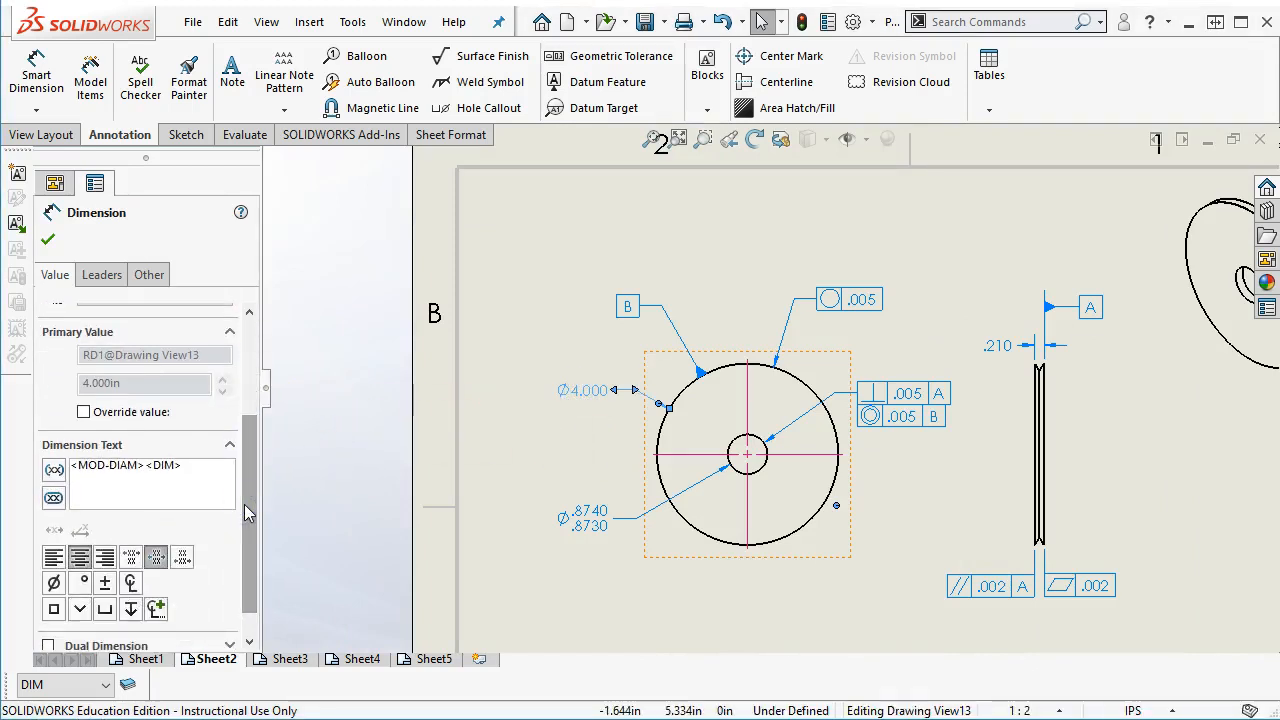
click(73, 466)
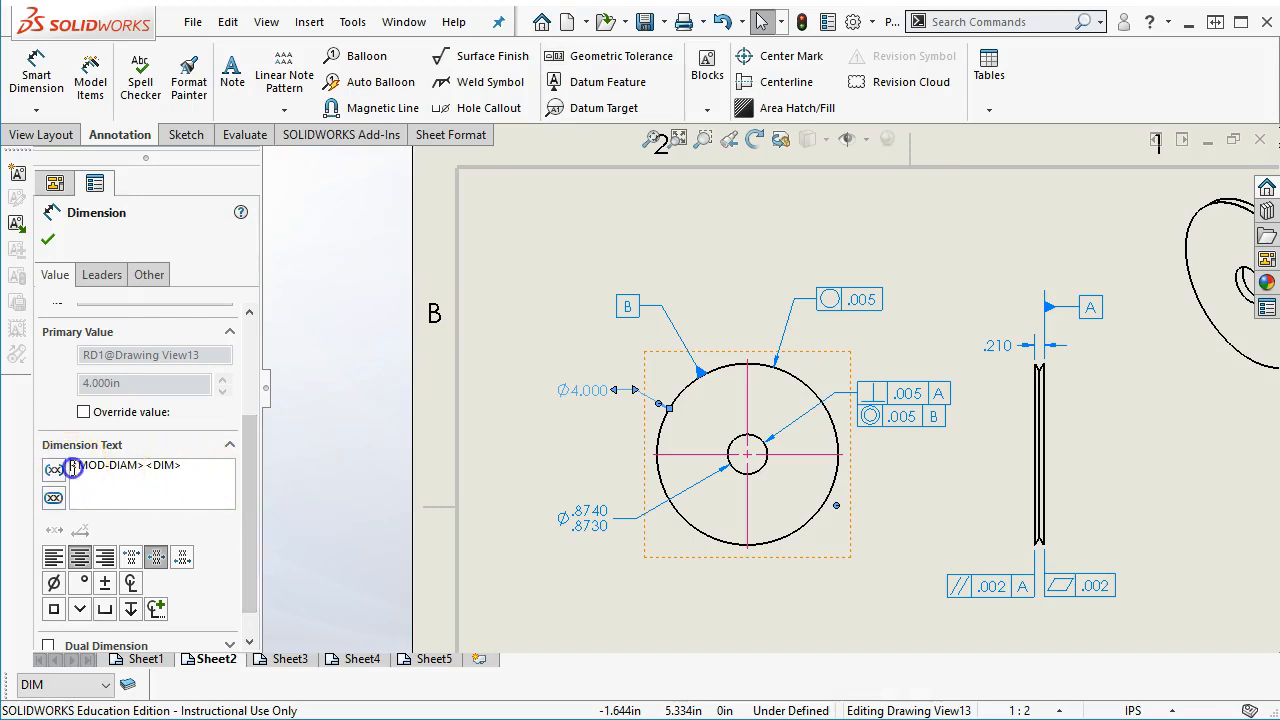
text(2X)
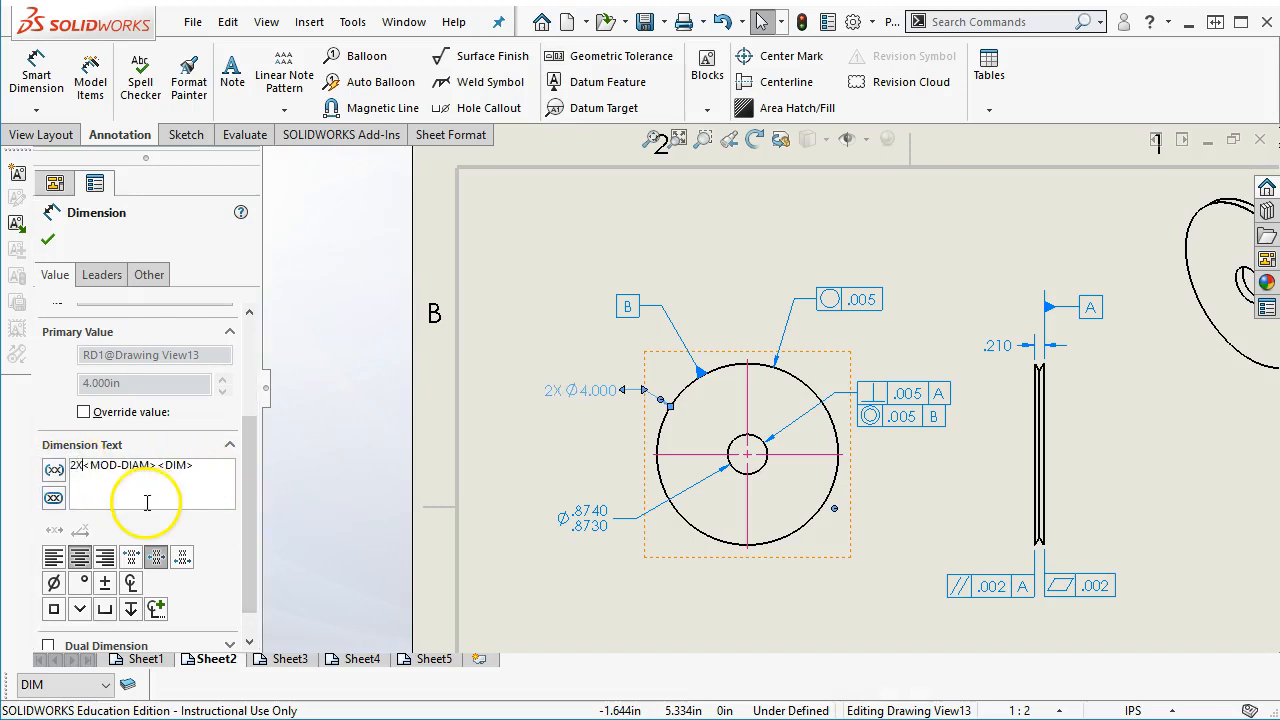
click(147, 502)
click(100, 474)
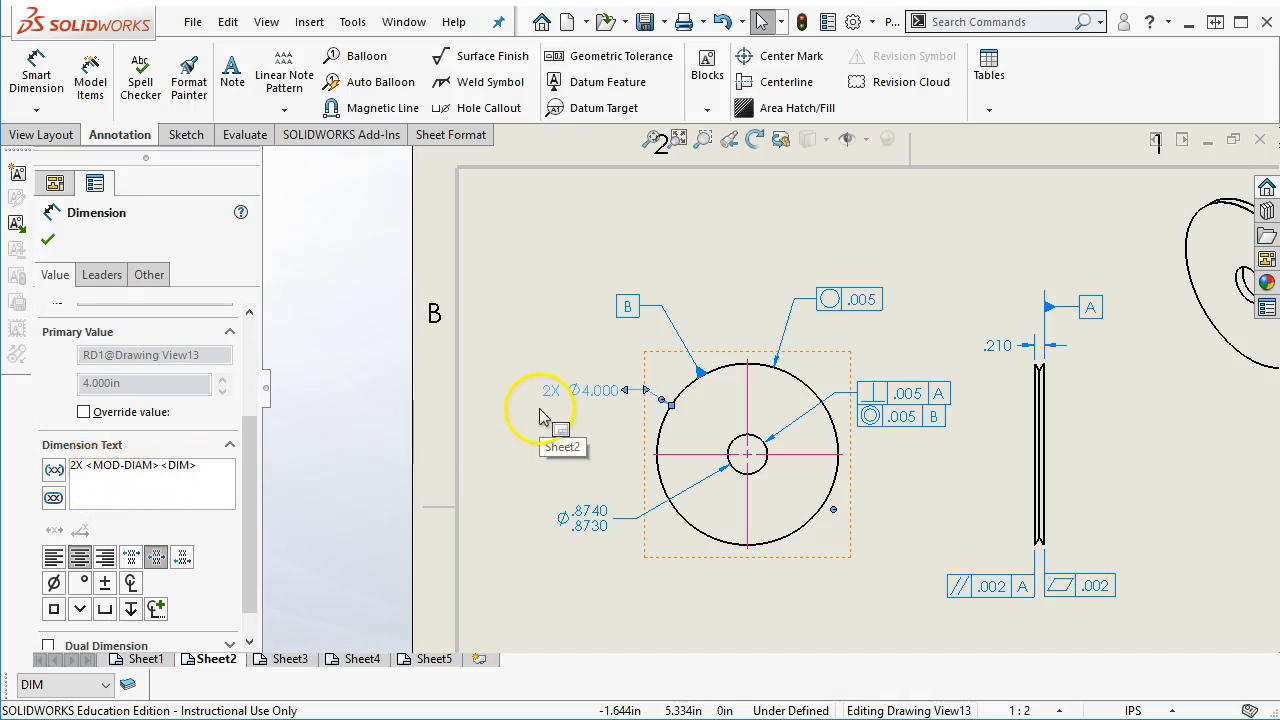
click(48, 241)
click(586, 390)
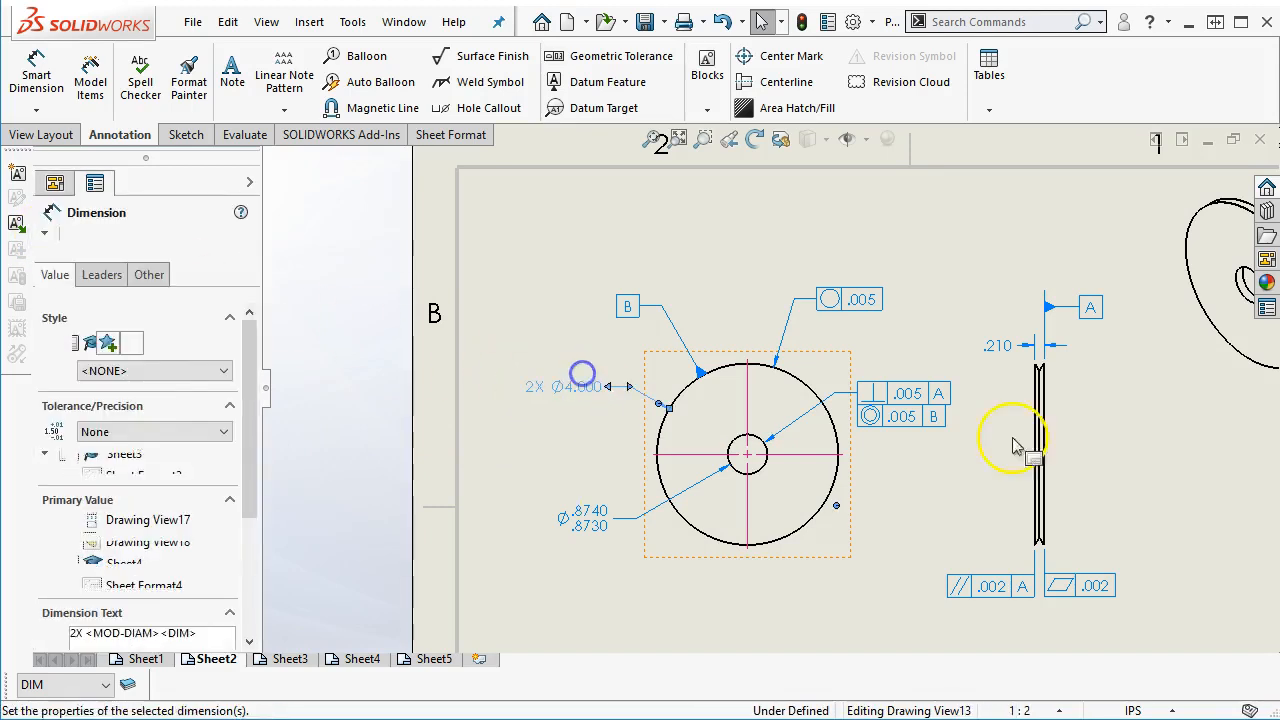
- Compare the outer diameter dimension in the front view with the two rim edges beside the groove in the side view
scroll(1043, 357, down, 6)
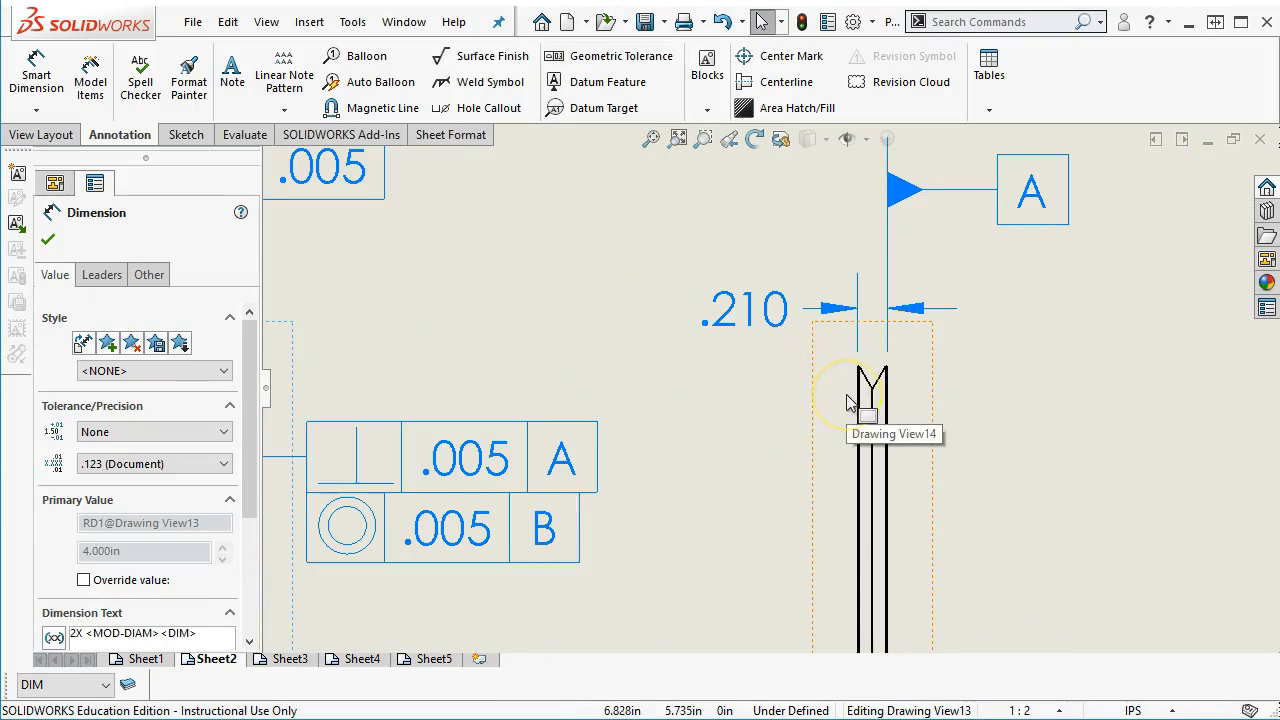
scroll(850, 405, up, 6)
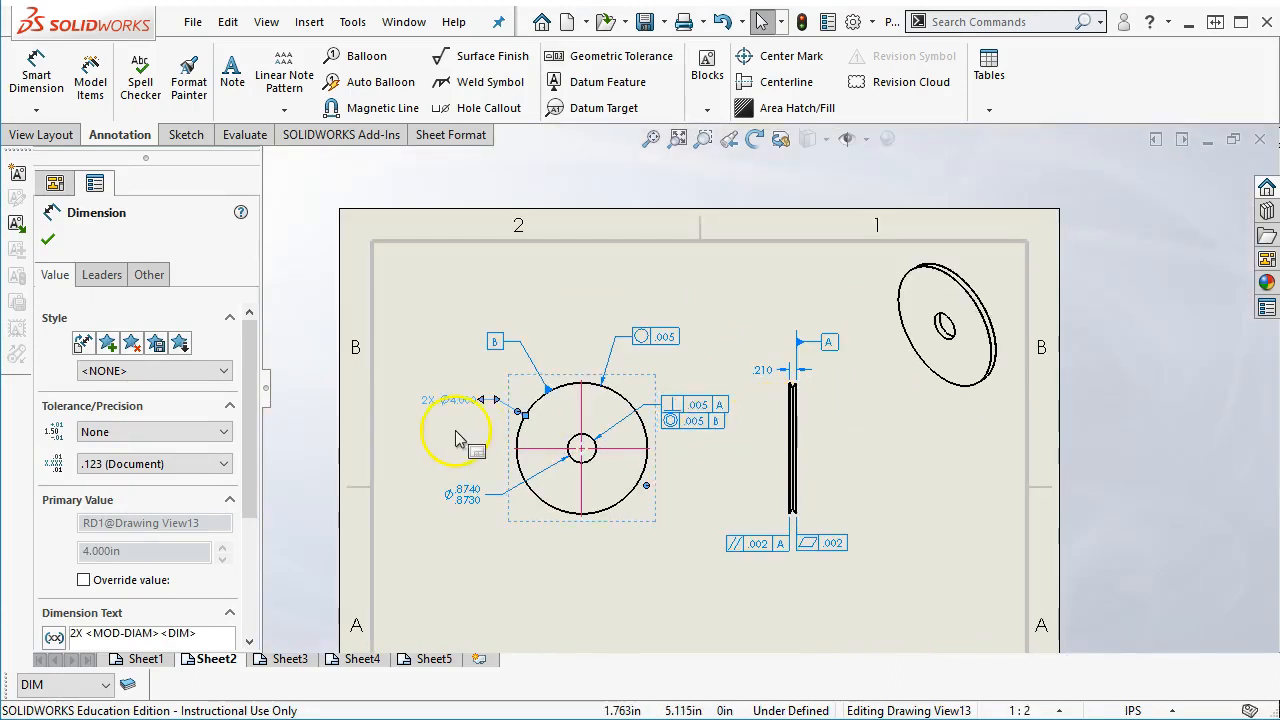
scroll(455, 438, down, 2)
scroll(510, 405, down, 2)
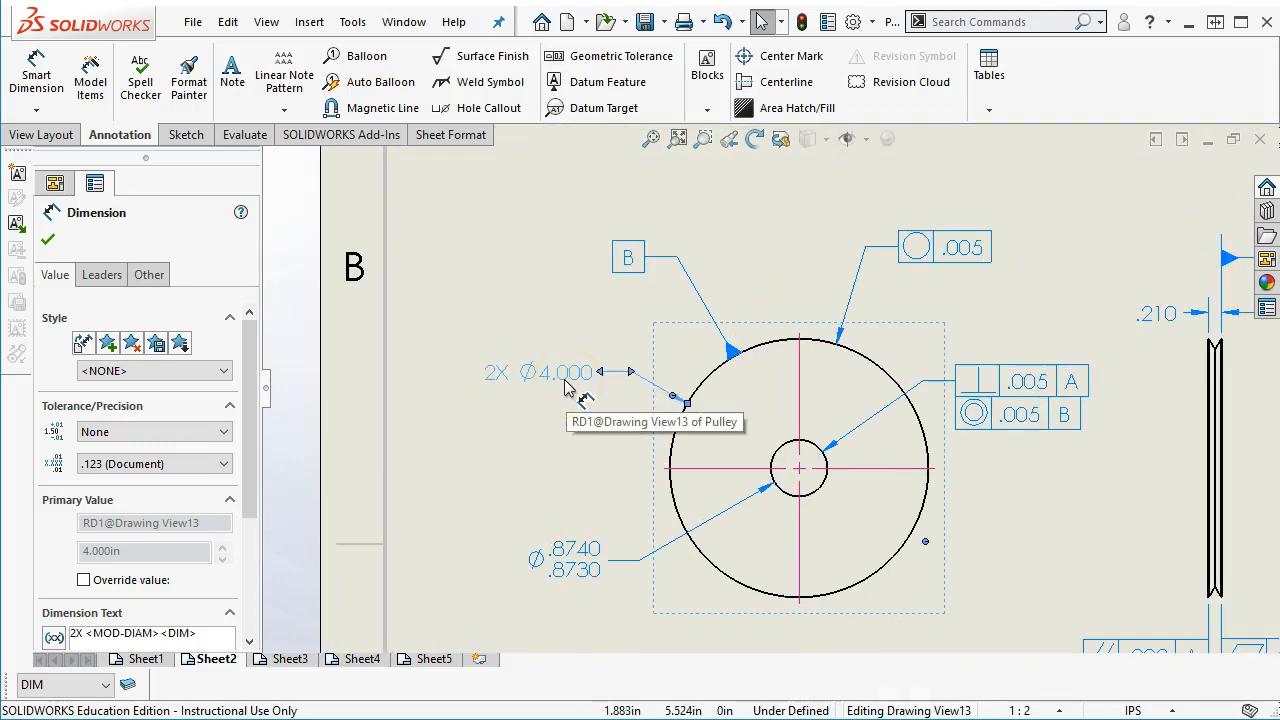
scroll(570, 392, up, 3)
scroll(910, 434, down, 2)
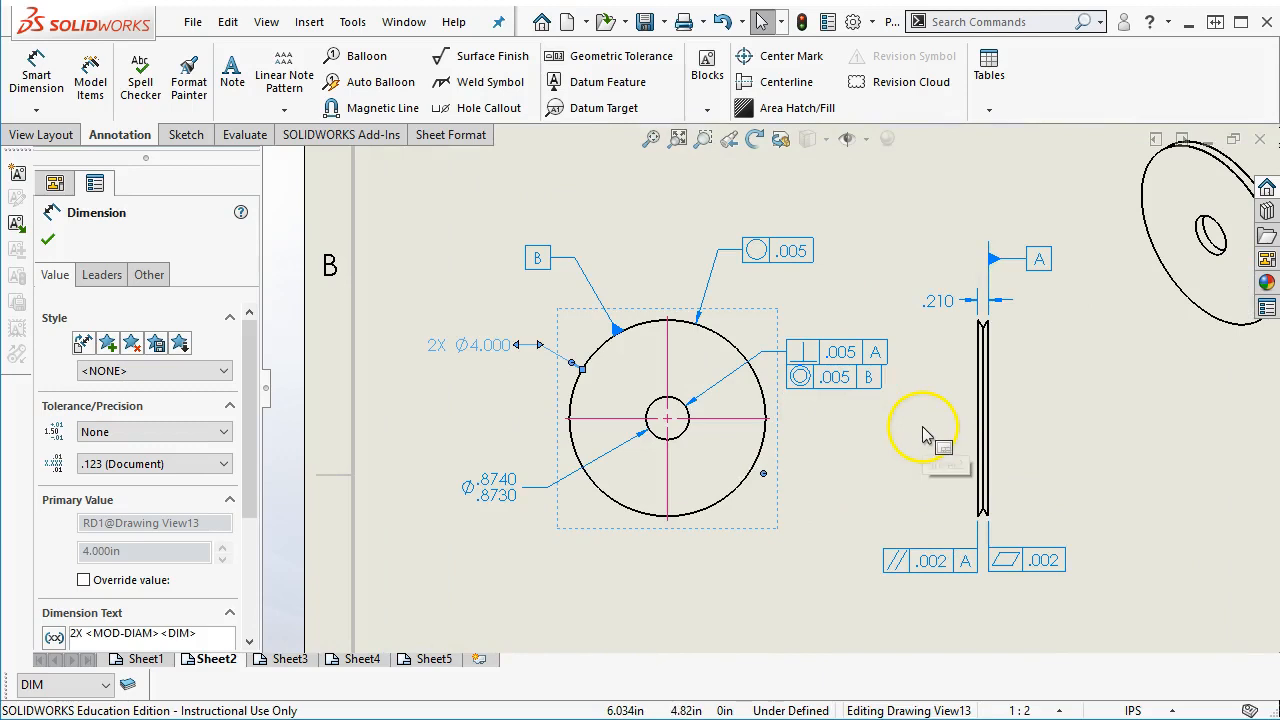
scroll(975, 345, down, 2)
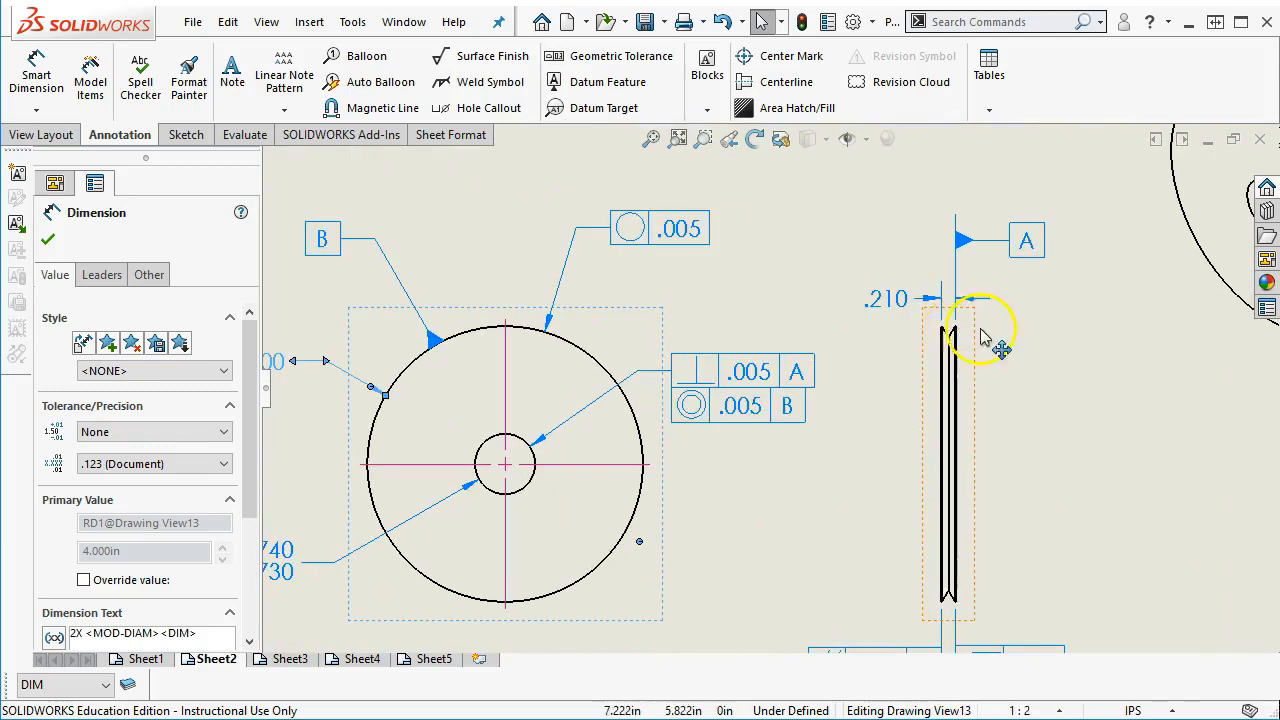
scroll(935, 392, up, 1)
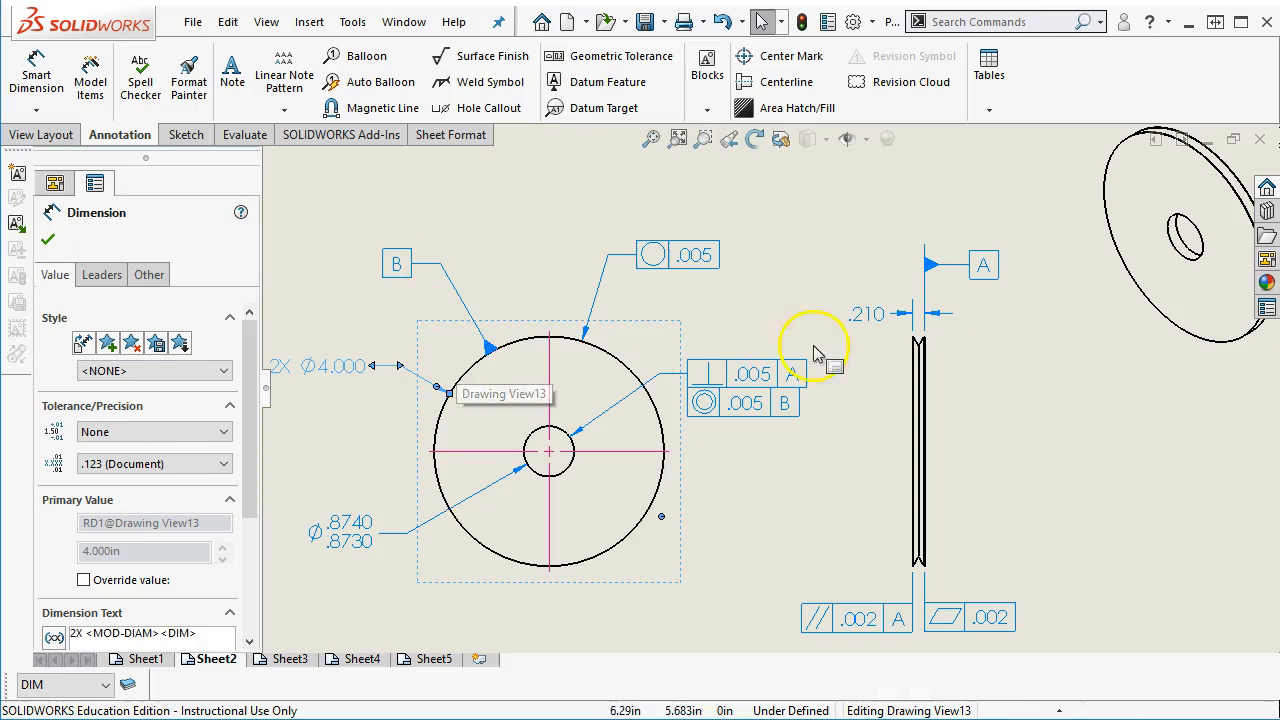
scroll(940, 345, down, 1)
scroll(940, 345, down, 1)
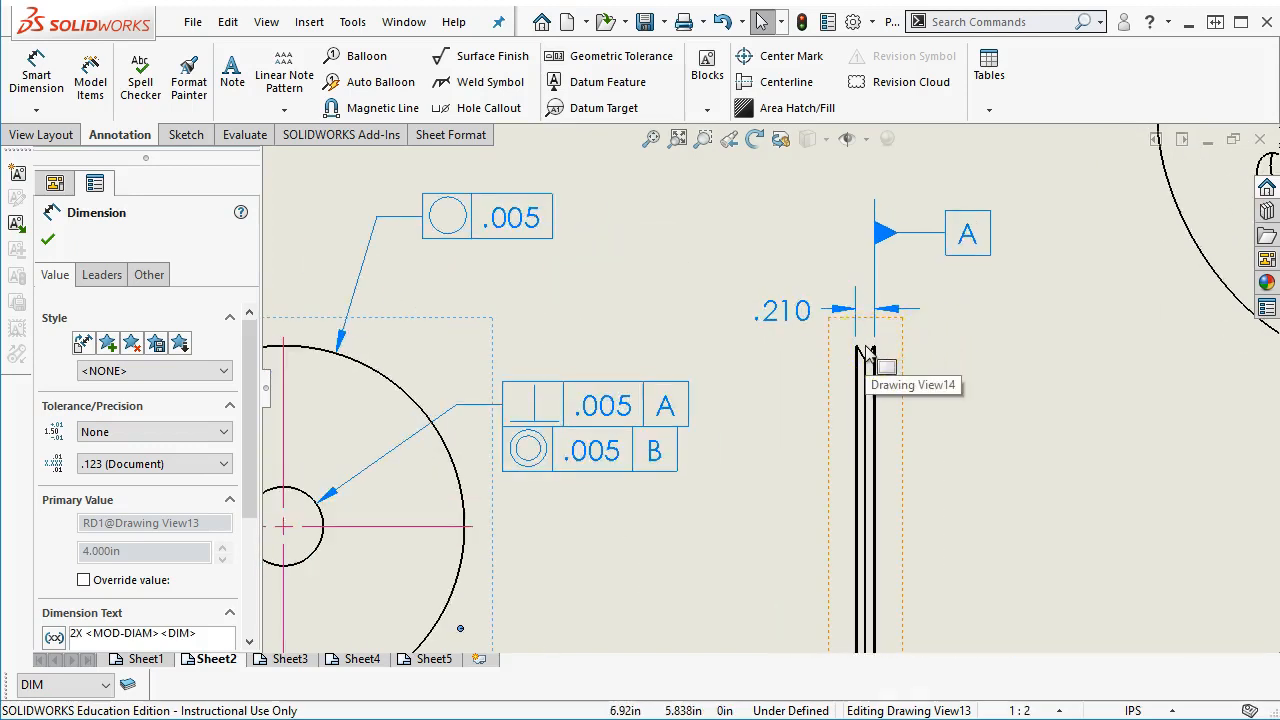
scroll(575, 385, up, 2)
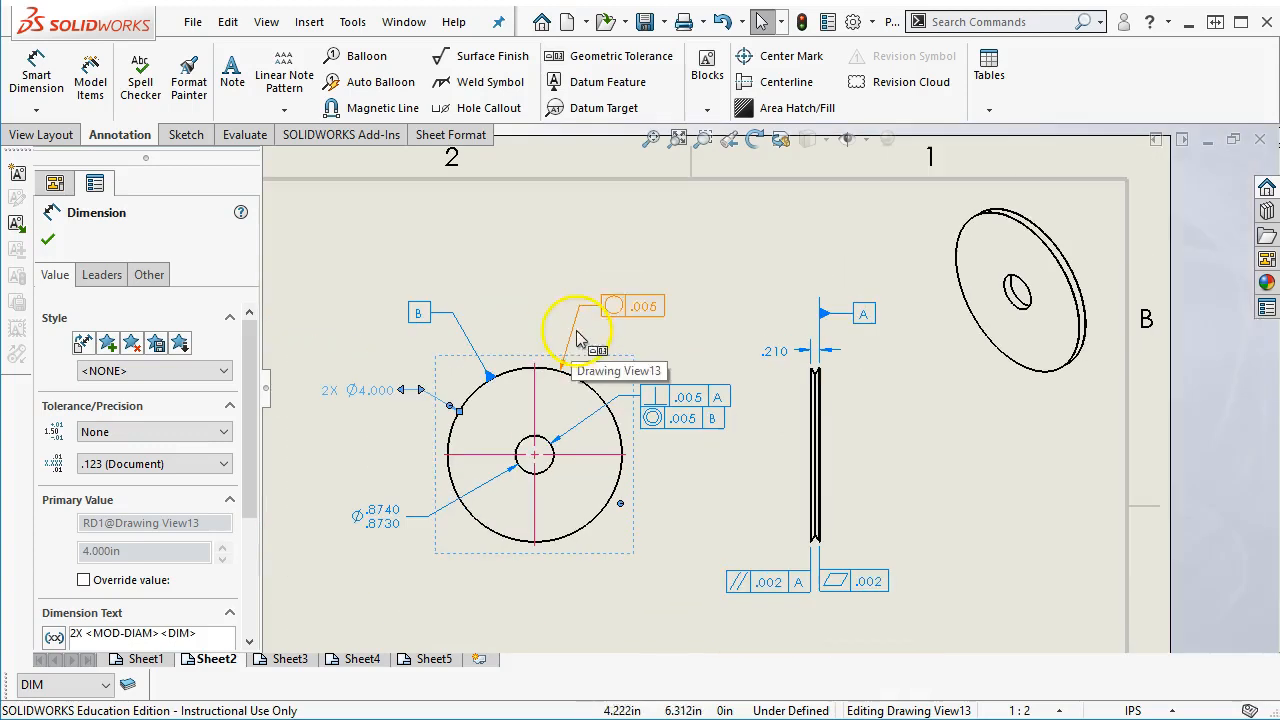
- Examine the circularity tolerance attached to the pulley's outer circle in the front view
click(632, 305)
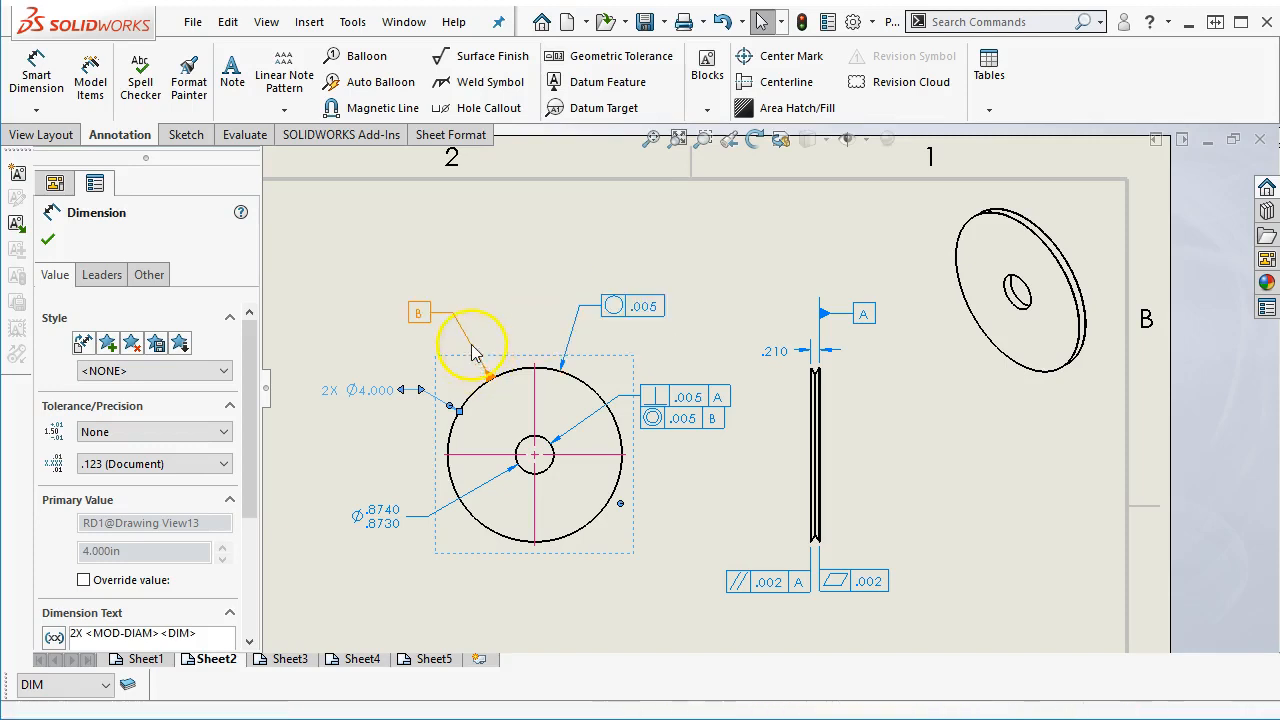
click(620, 333)
click(633, 318)
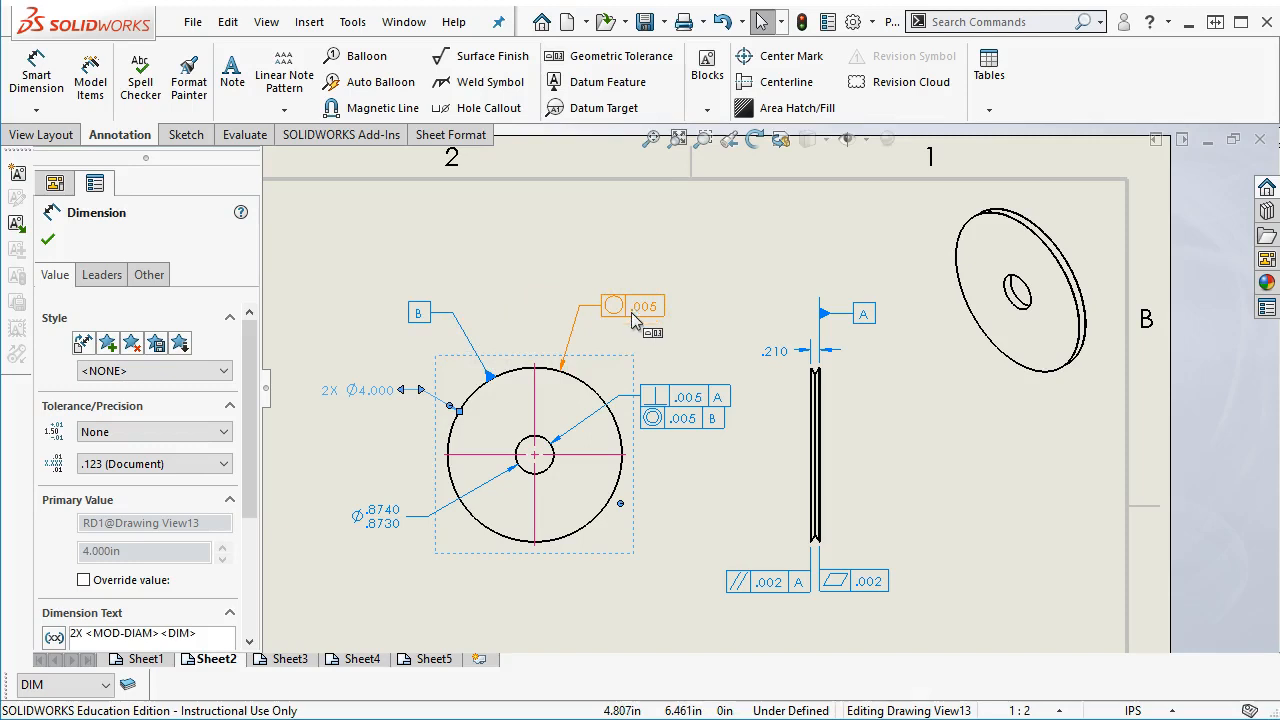
scroll(540, 390, up, 3)
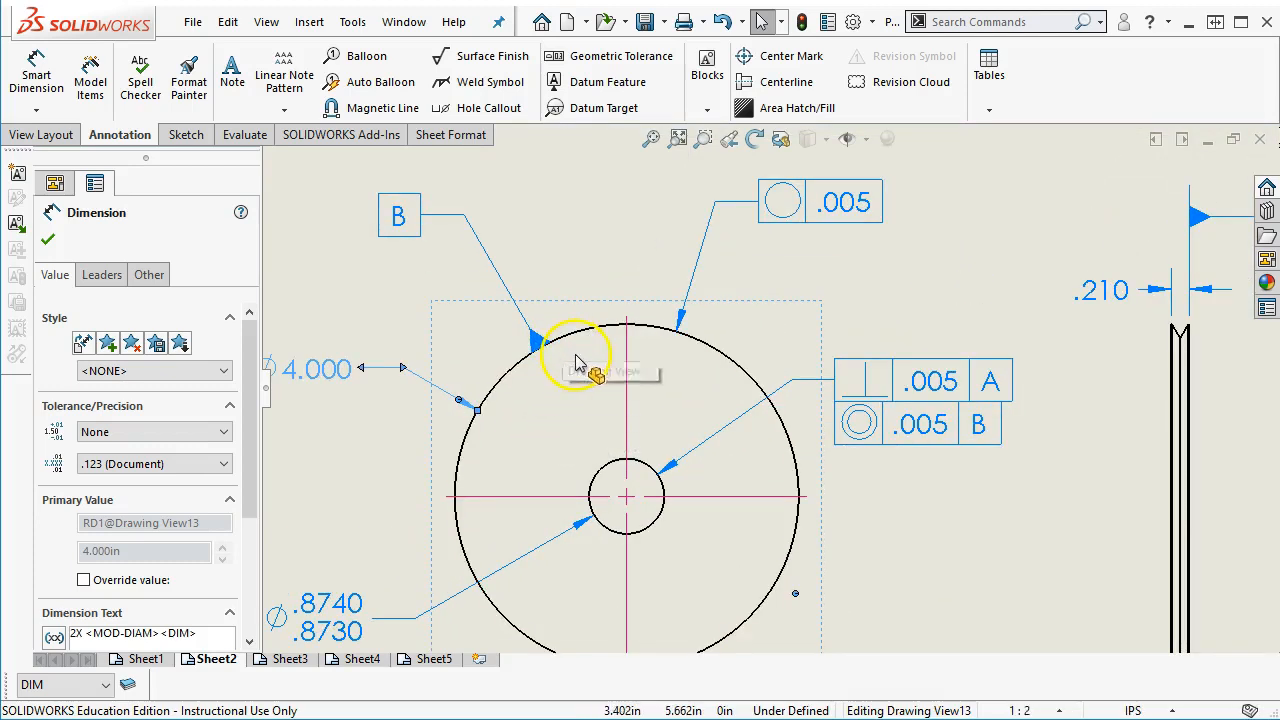
scroll(668, 458, up, 2)
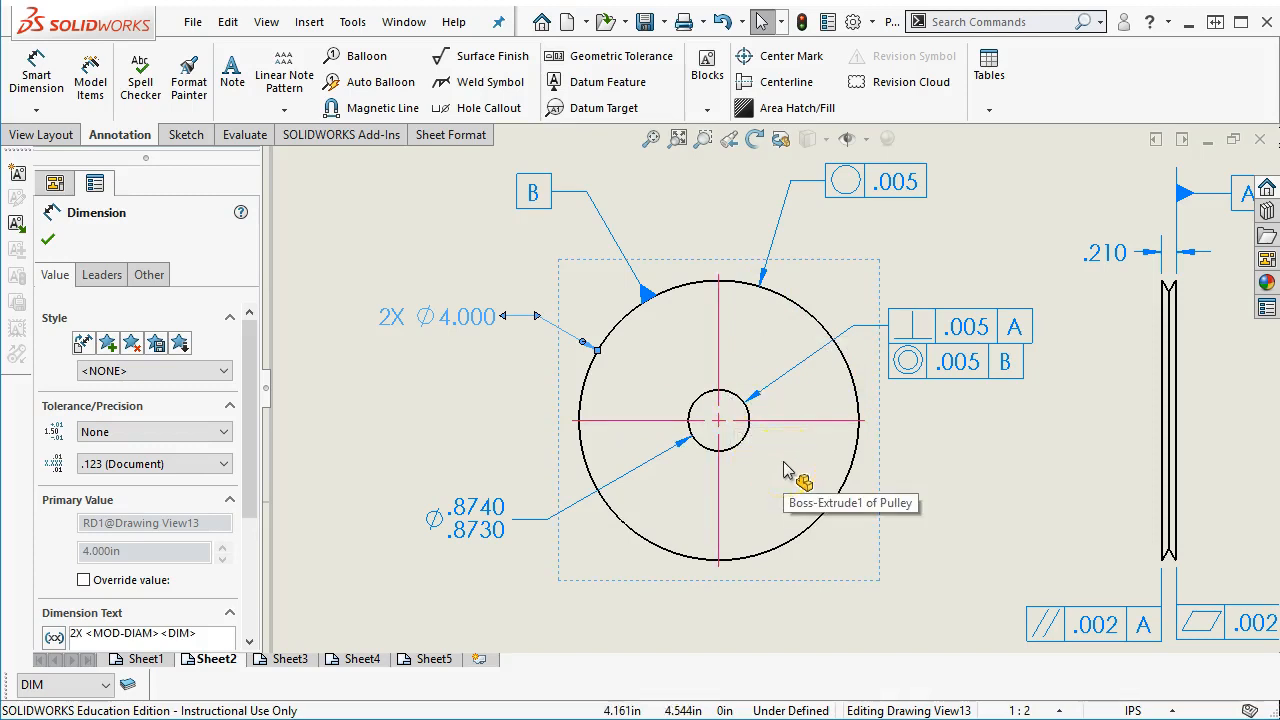
click(881, 200)
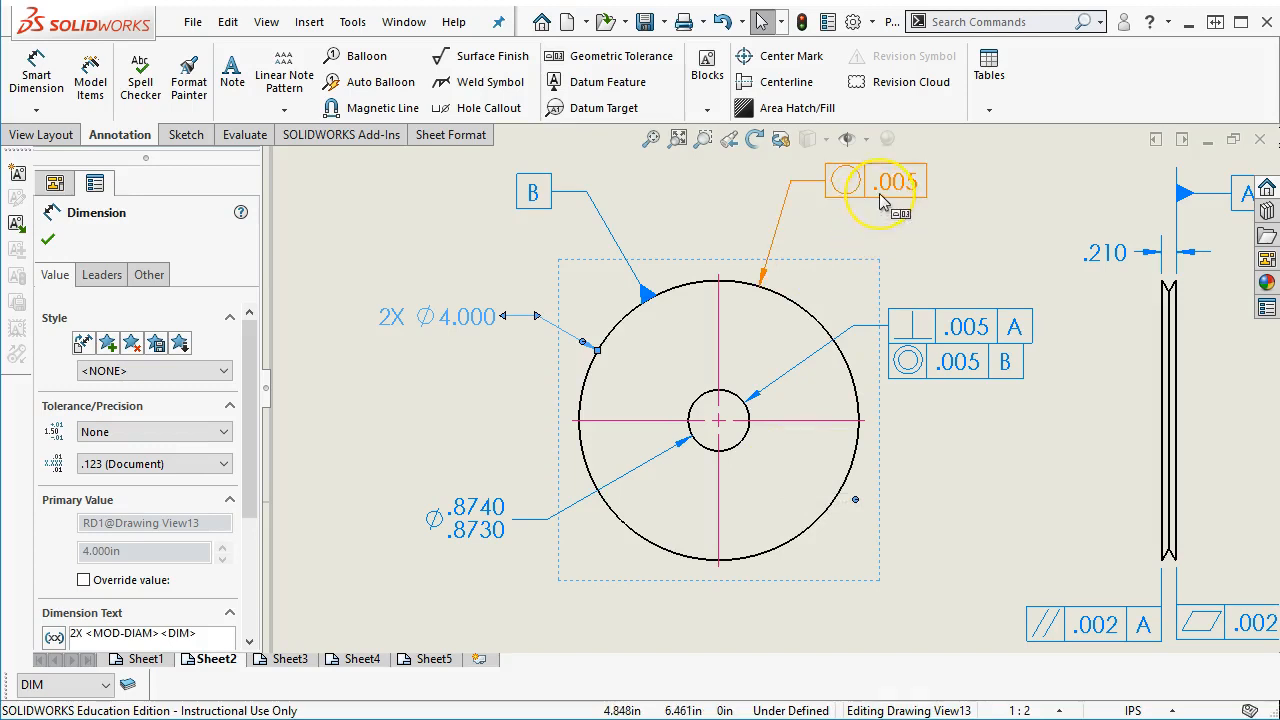
click(903, 195)
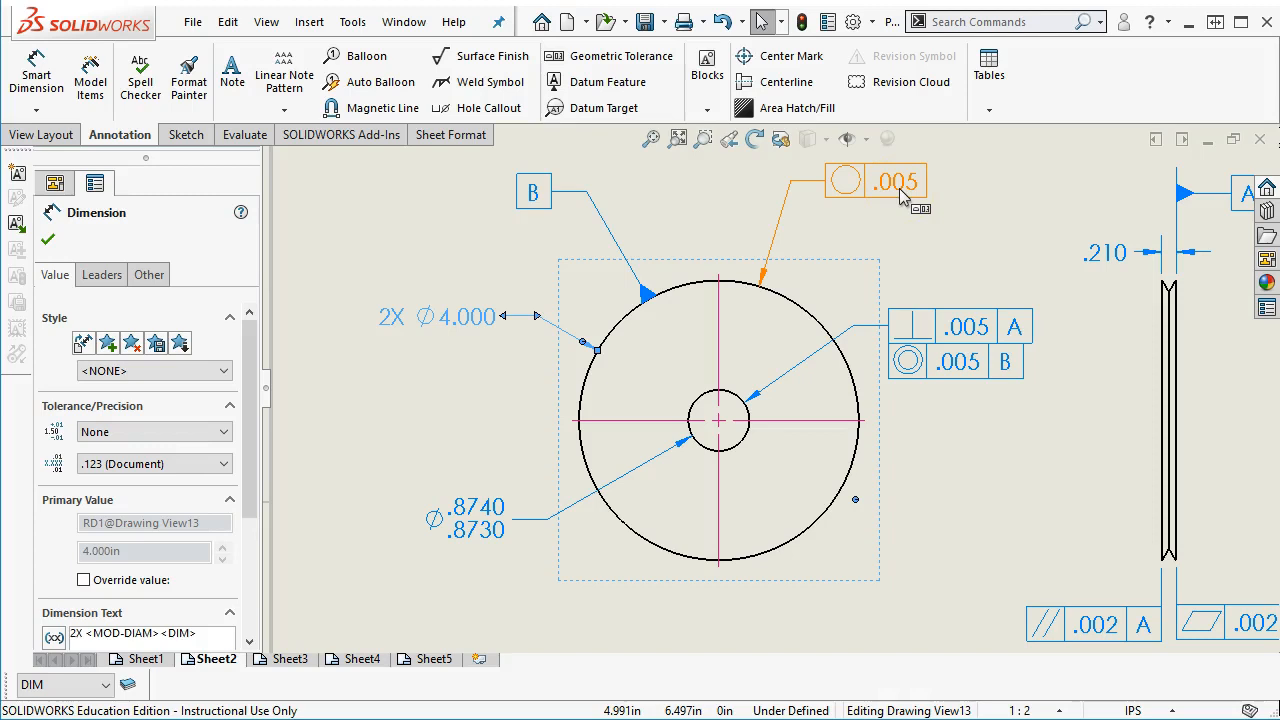
click(891, 210)
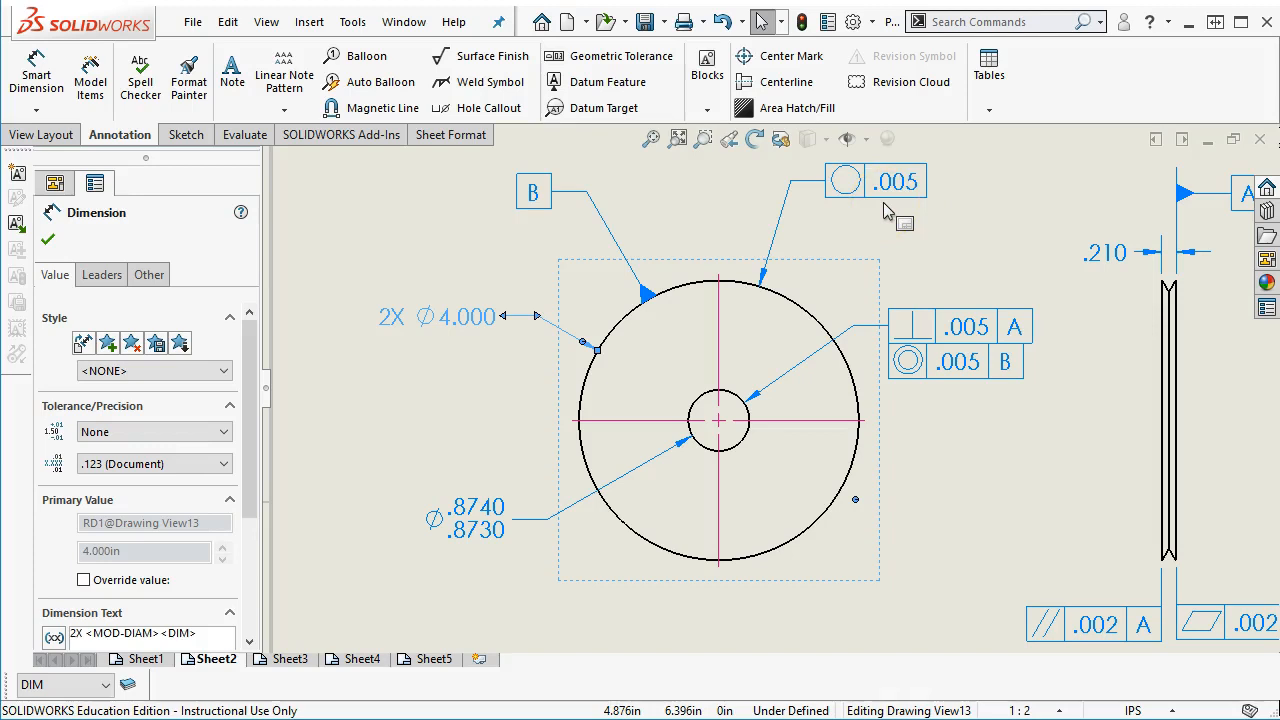
click(897, 234)
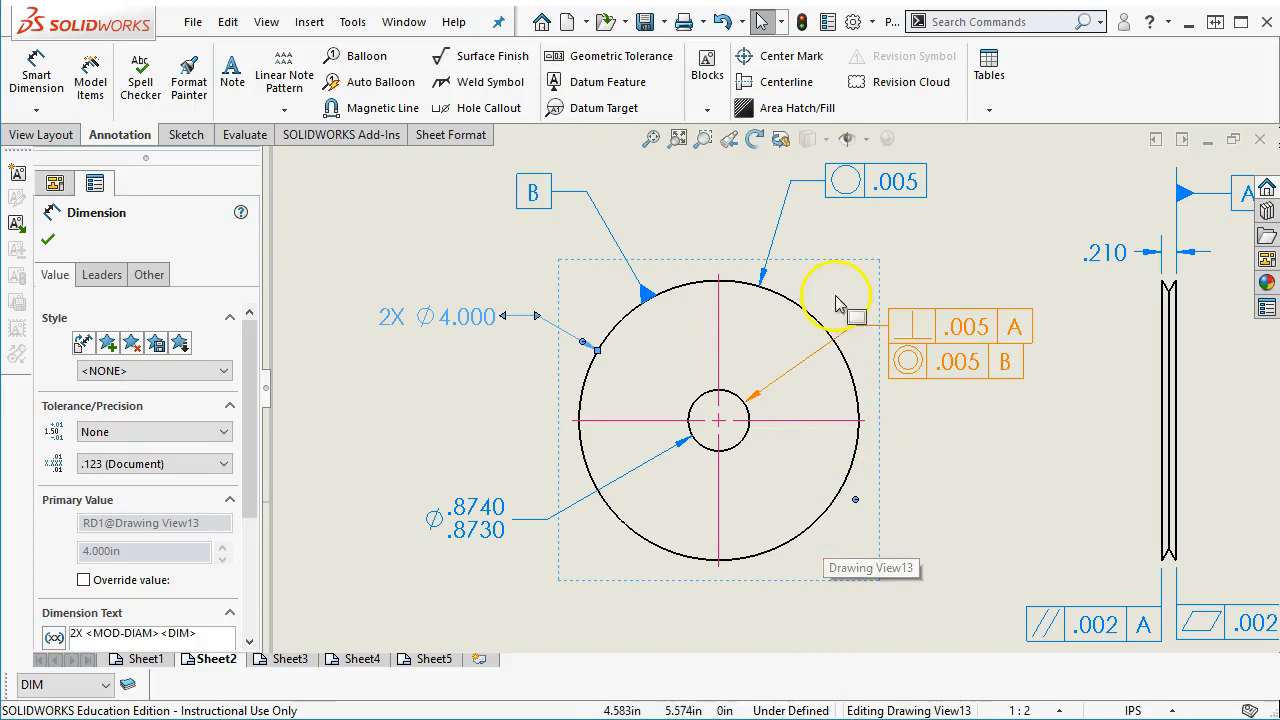
click(861, 242)
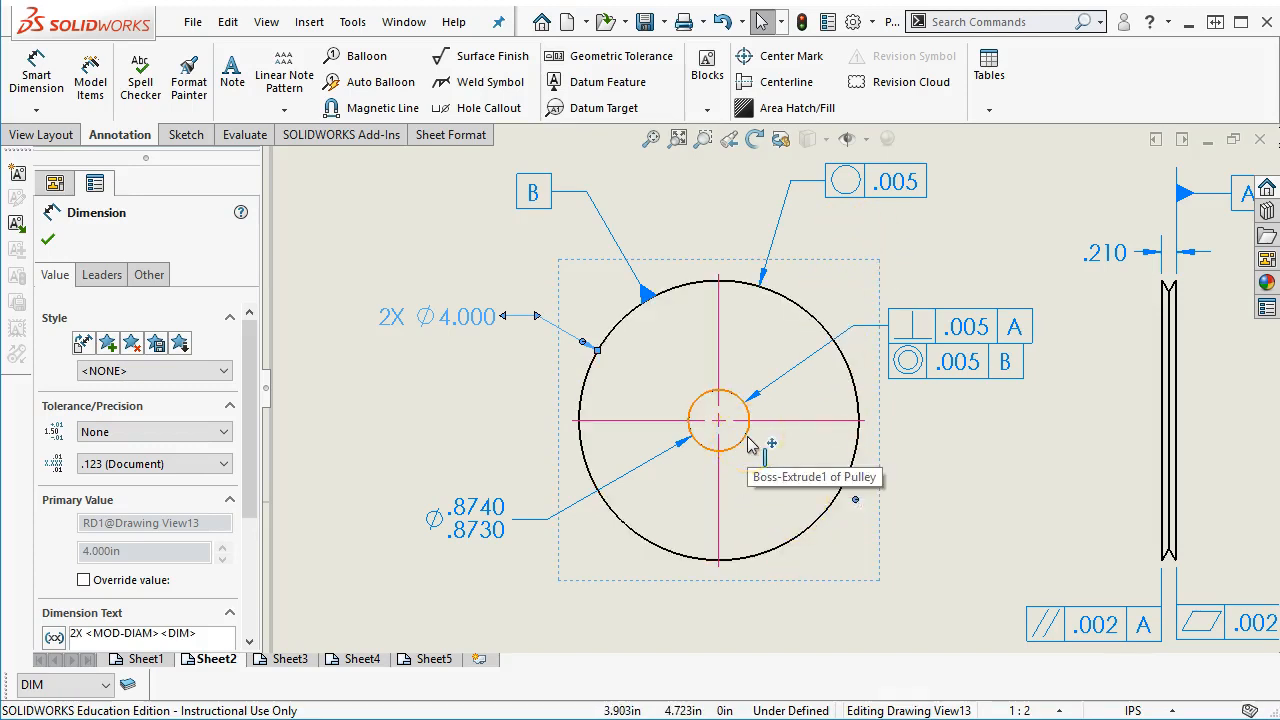
- Examine the bore's center mark, datum B, and the bore's perpendicularity and concentricity tolerances in relation to the side view
click(853, 572)
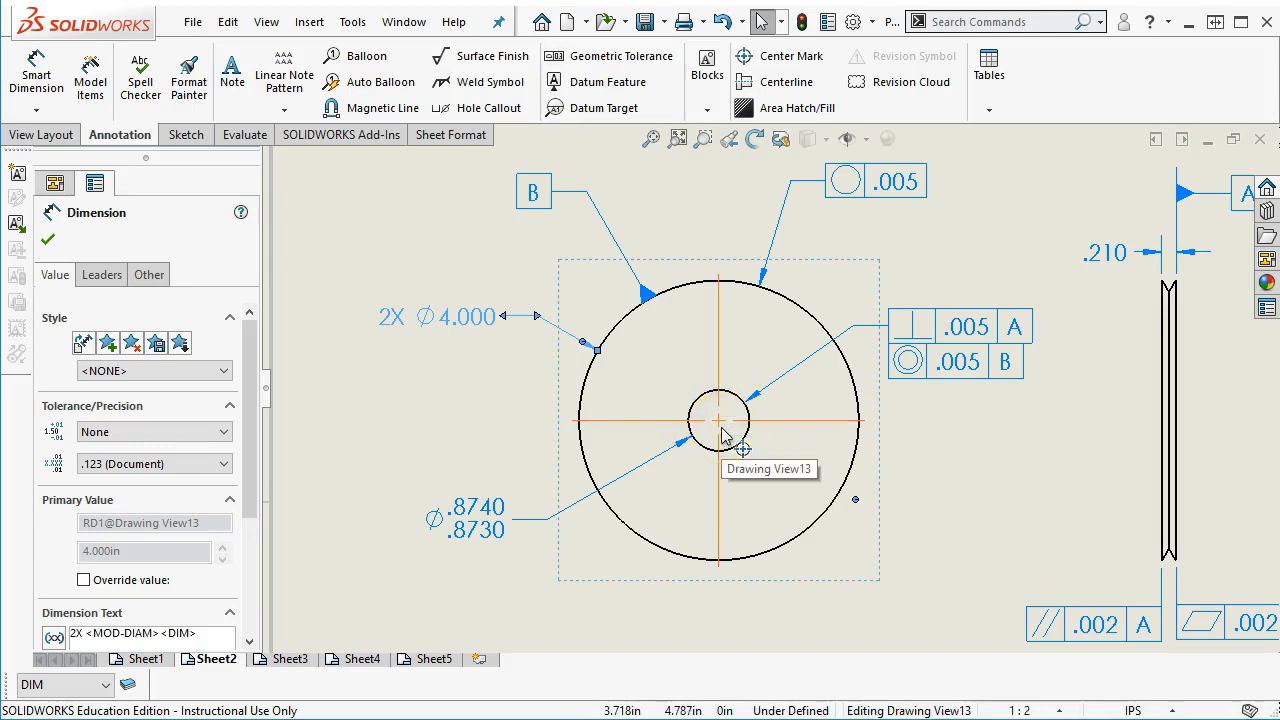
click(722, 522)
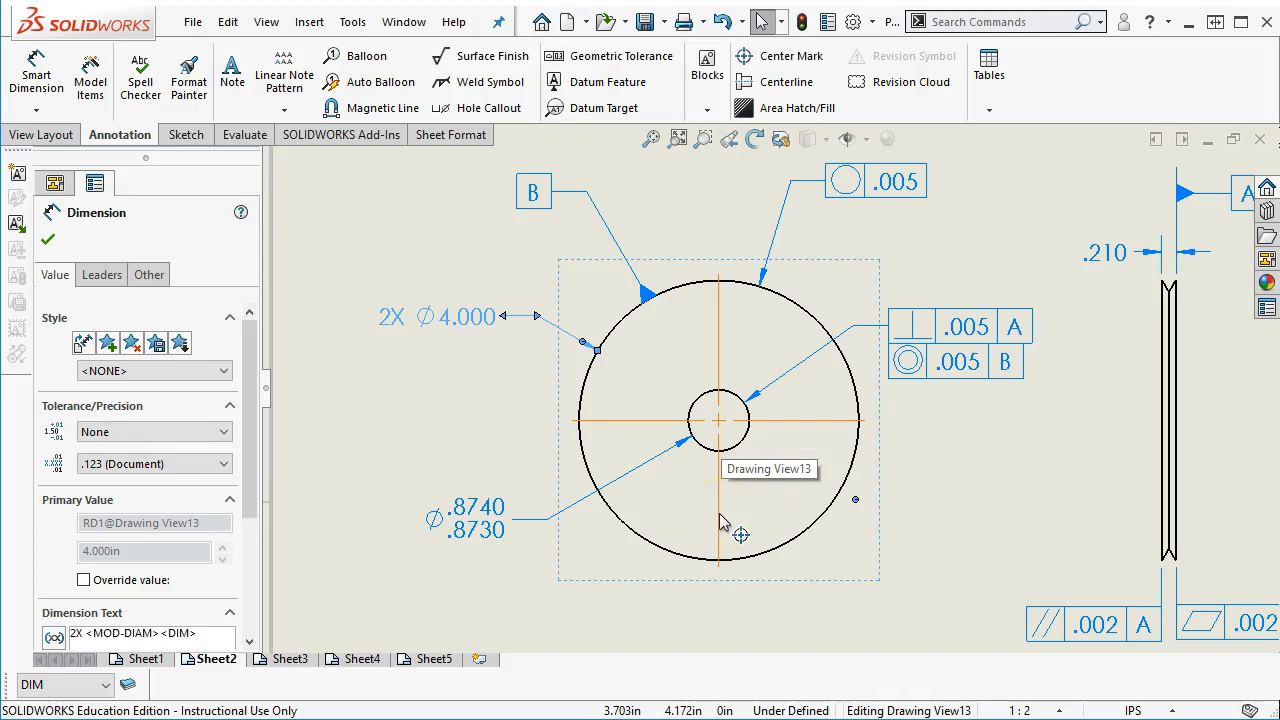
click(643, 292)
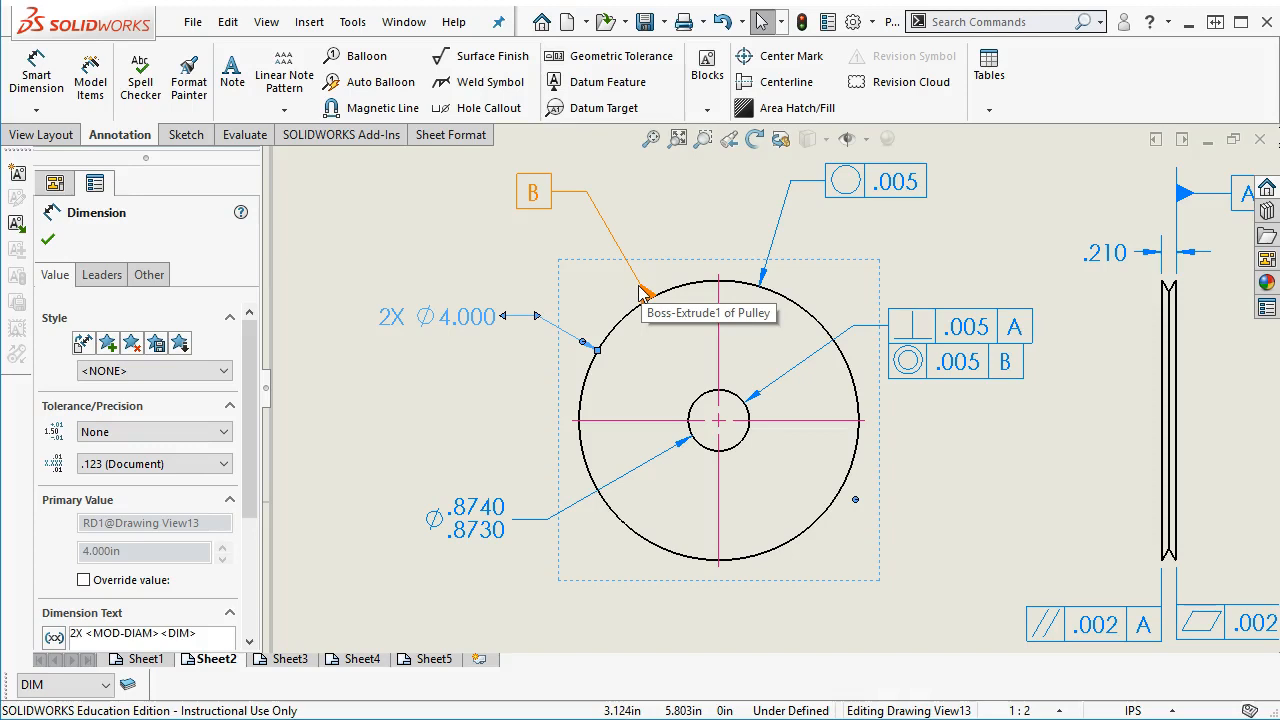
click(596, 230)
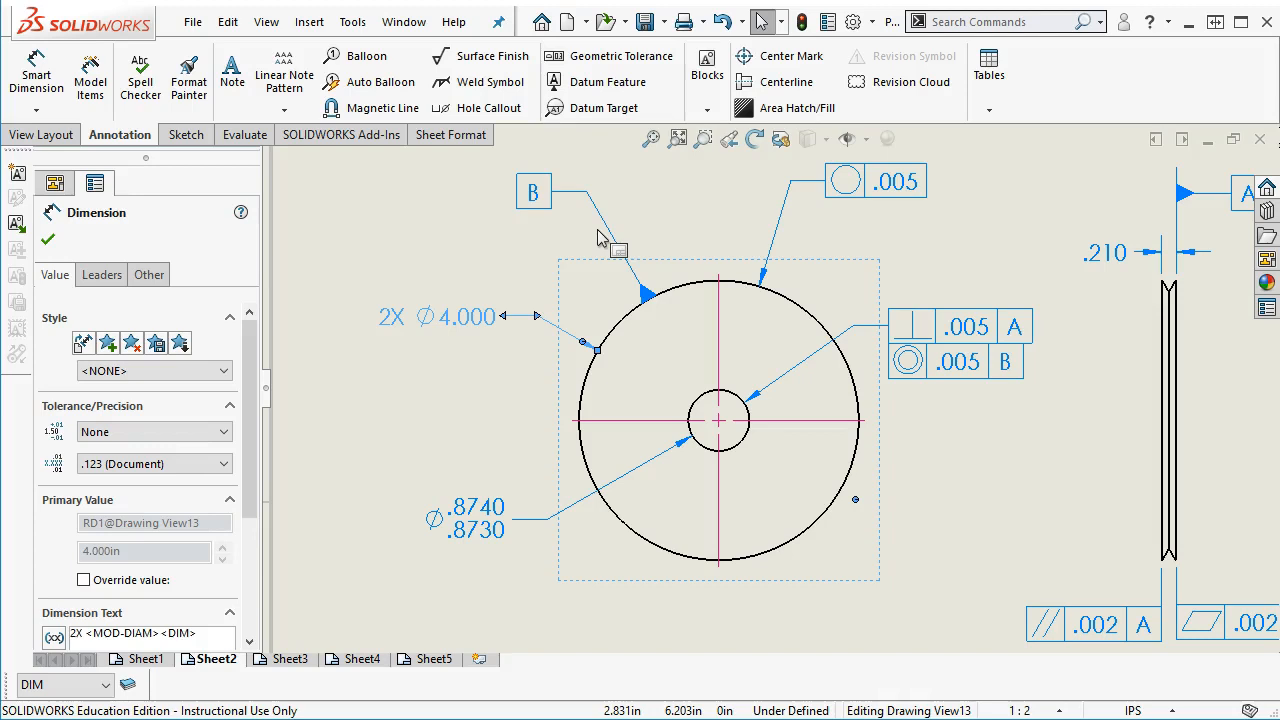
scroll(653, 308, up, 1)
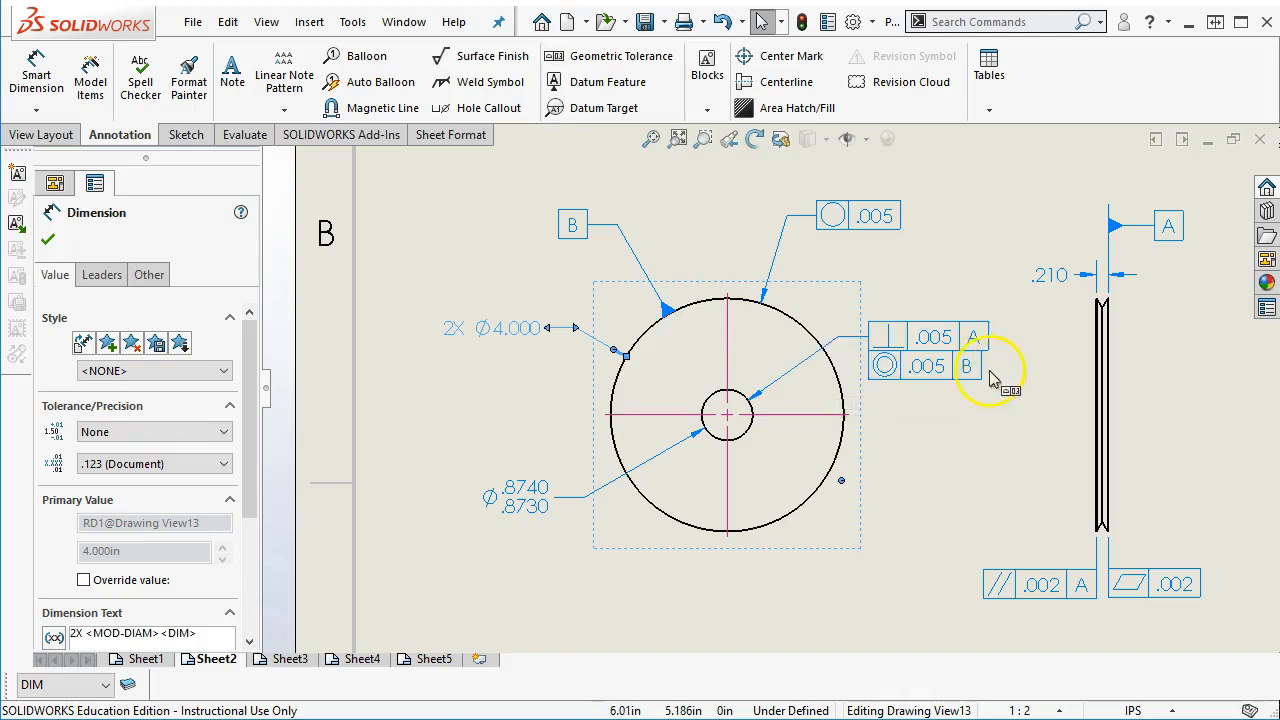
scroll(997, 376, up, 1)
scroll(998, 376, down, 1)
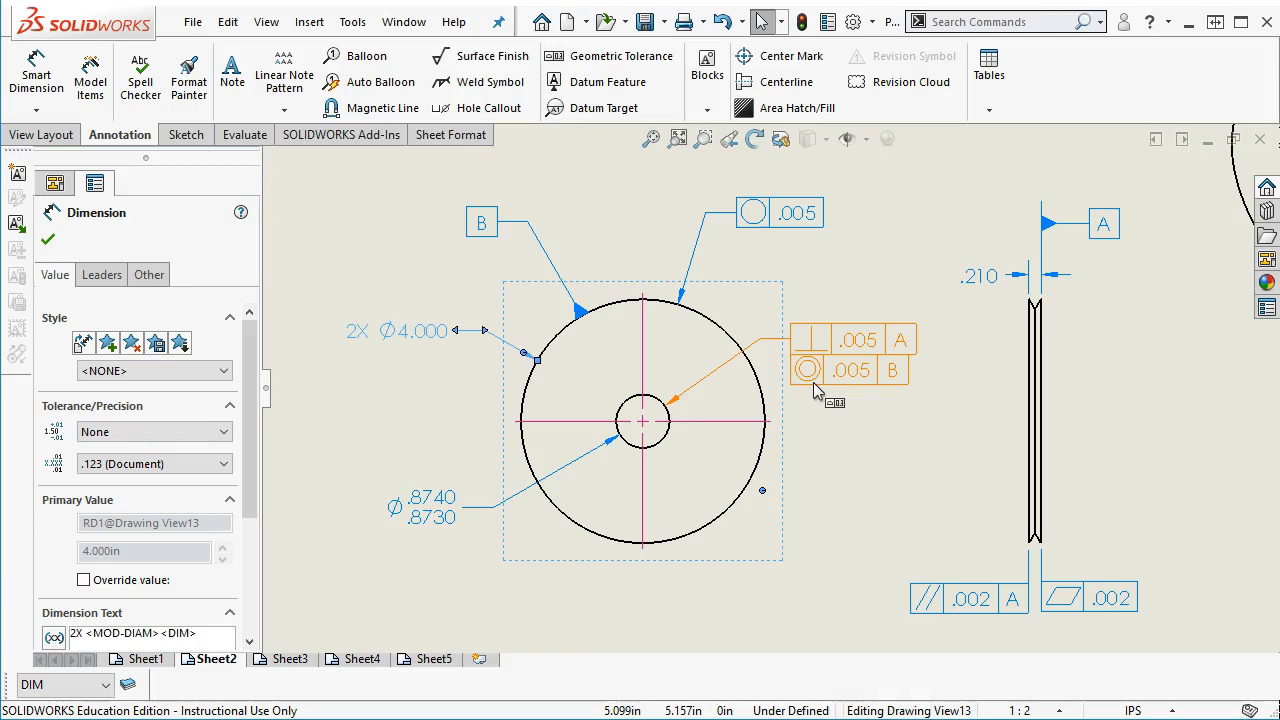
click(869, 409)
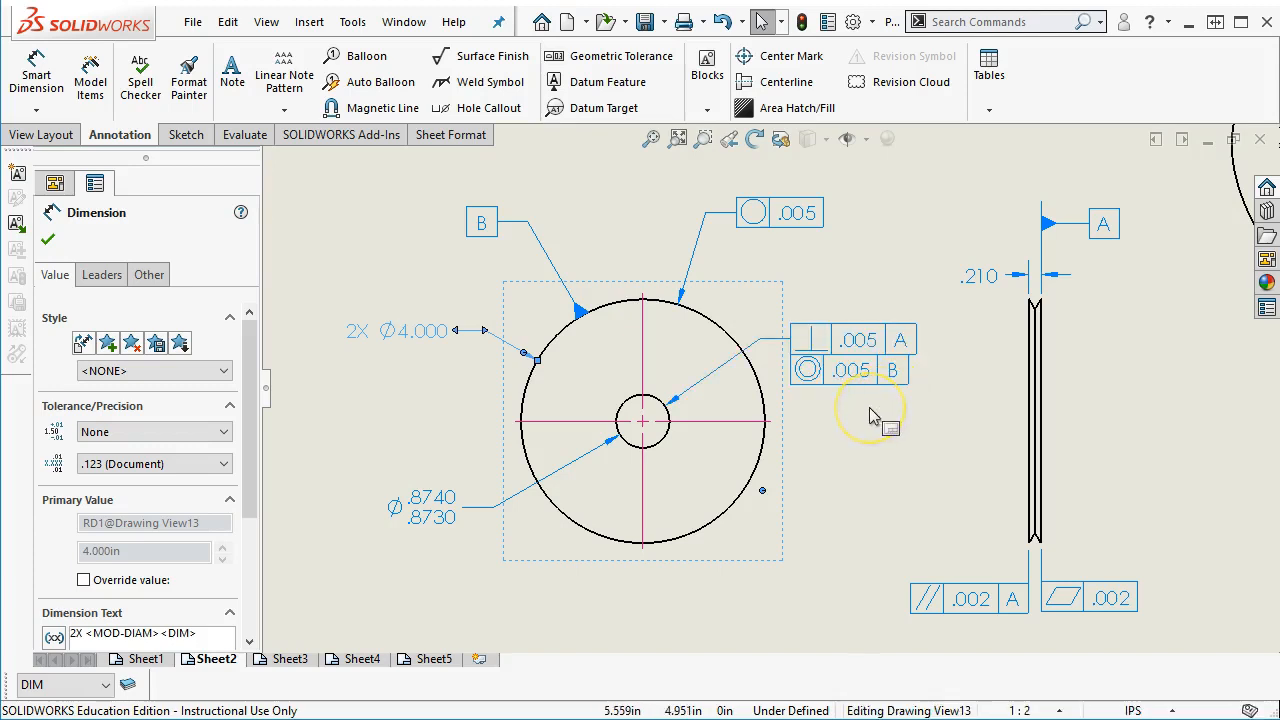
click(840, 433)
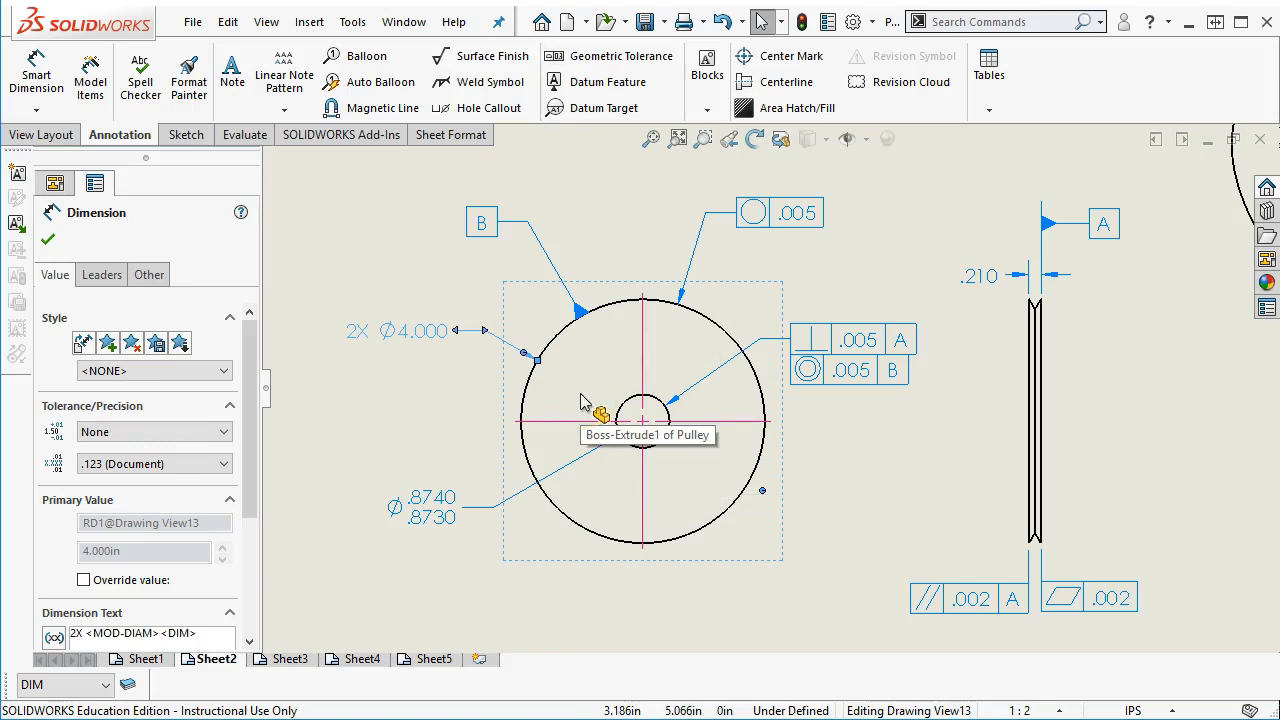
scroll(851, 500, up, 3)
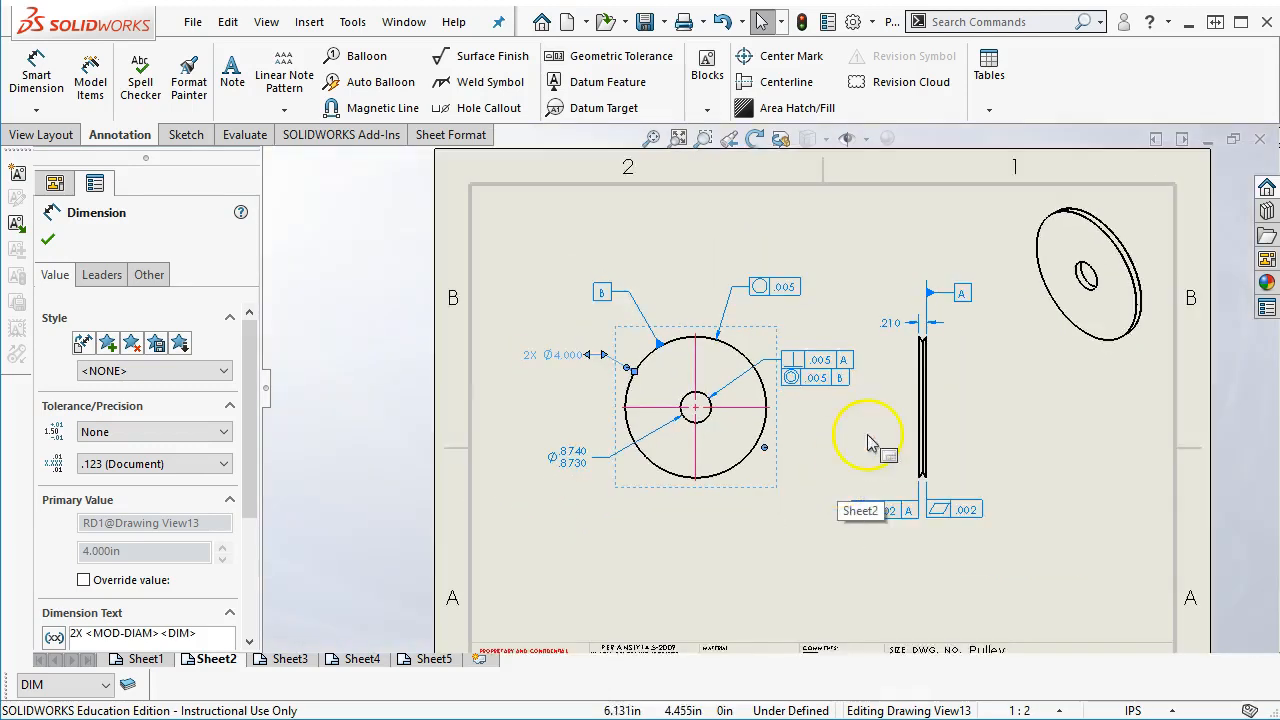
scroll(894, 366, down, 2)
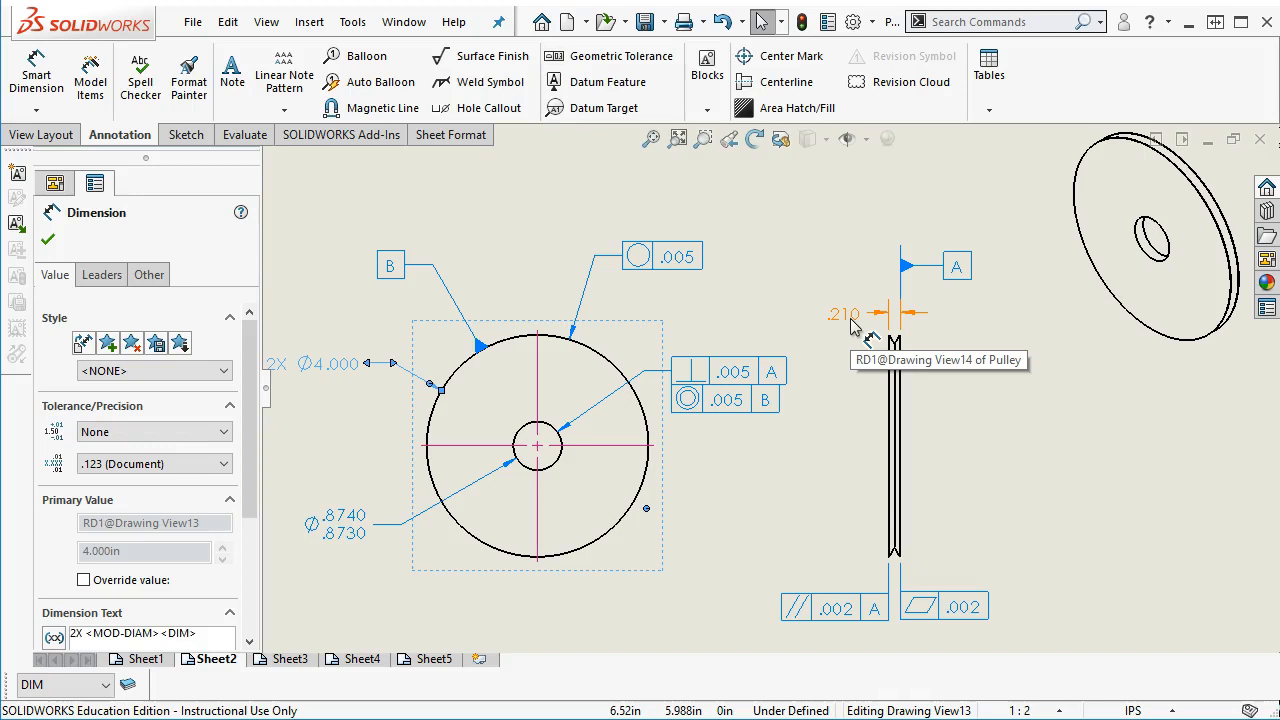
- Examine the pulley's thickness dimension and datum A in the side view against the overall sheet layout
click(830, 615)
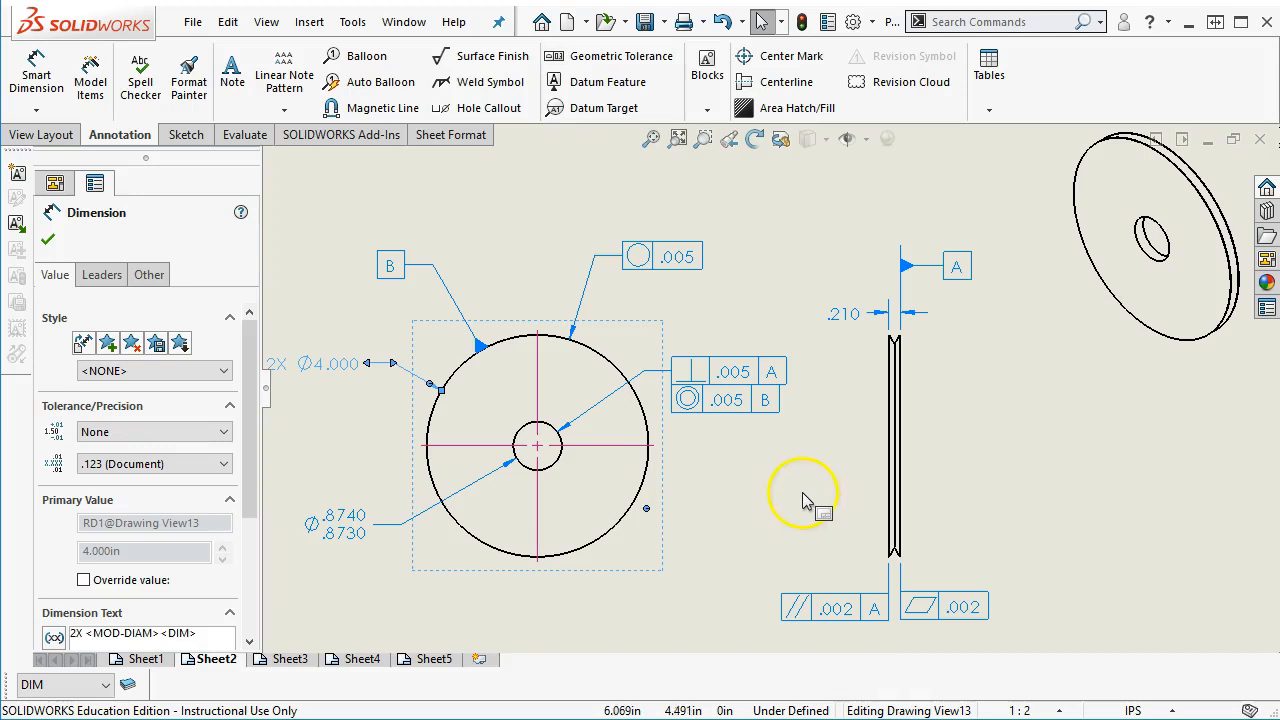
scroll(790, 470, down, 3)
scroll(790, 578, down, 1)
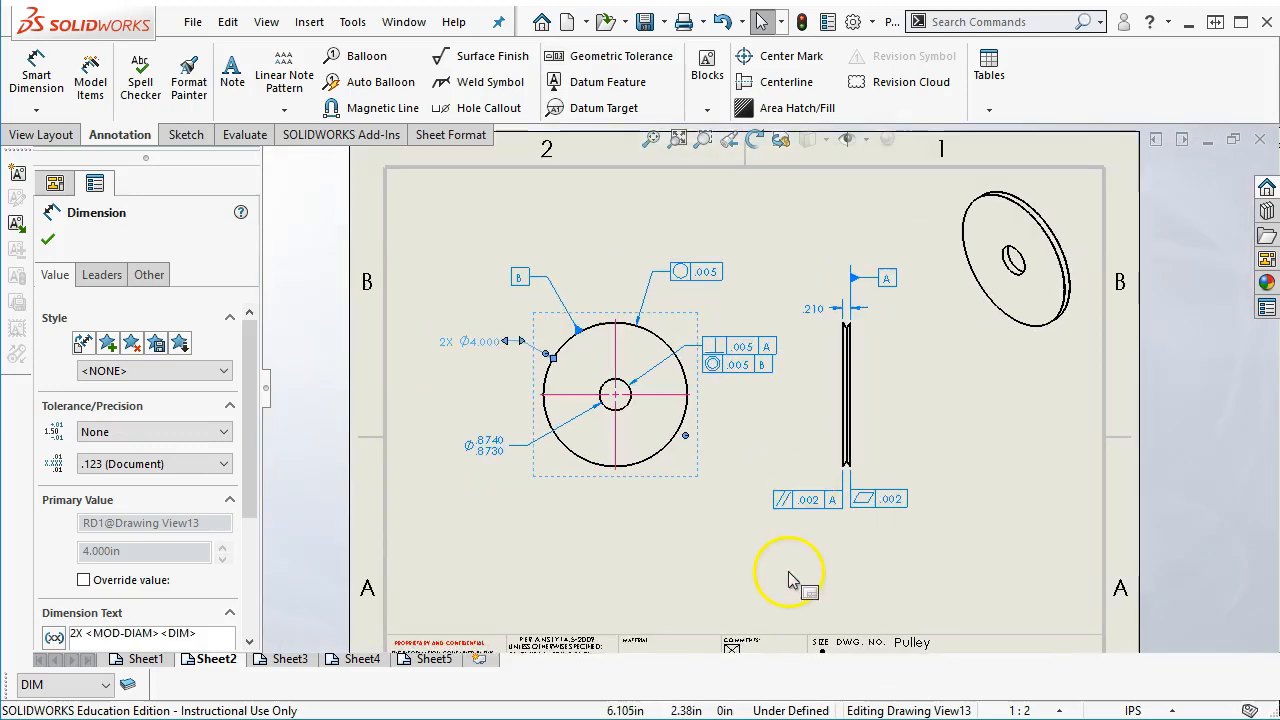
scroll(786, 571, up, 2)
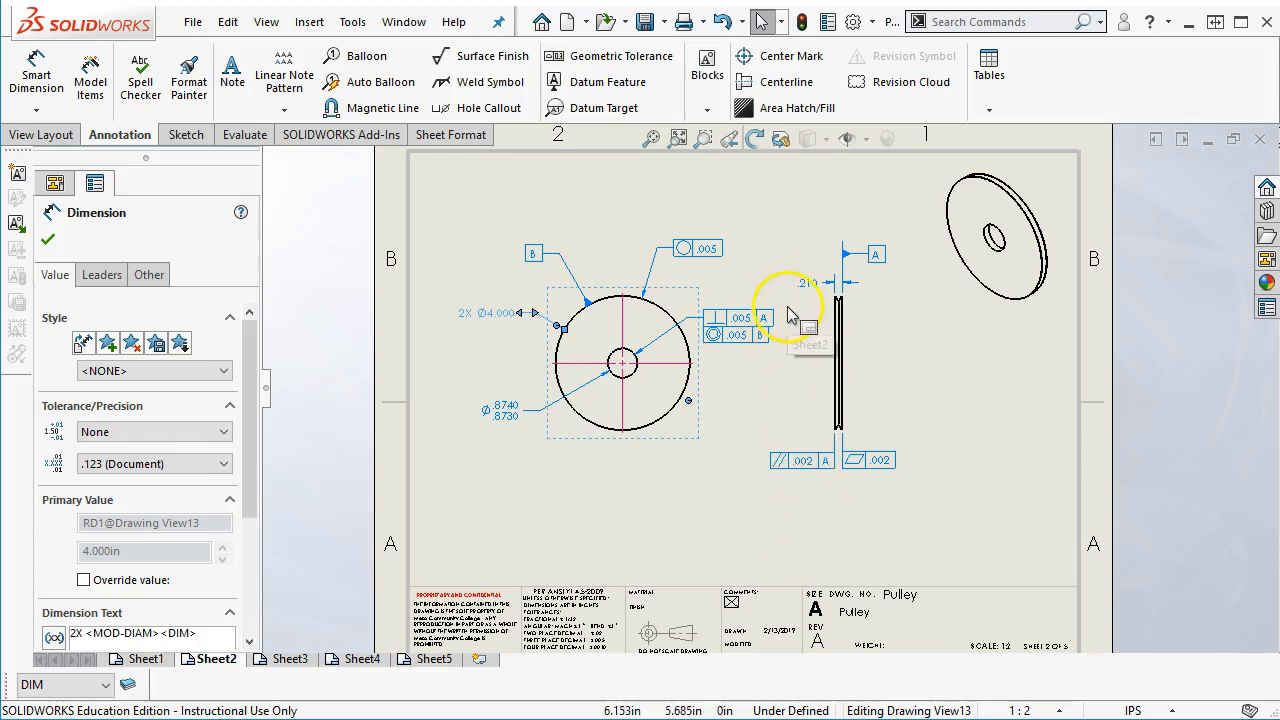
scroll(812, 372, down, 2)
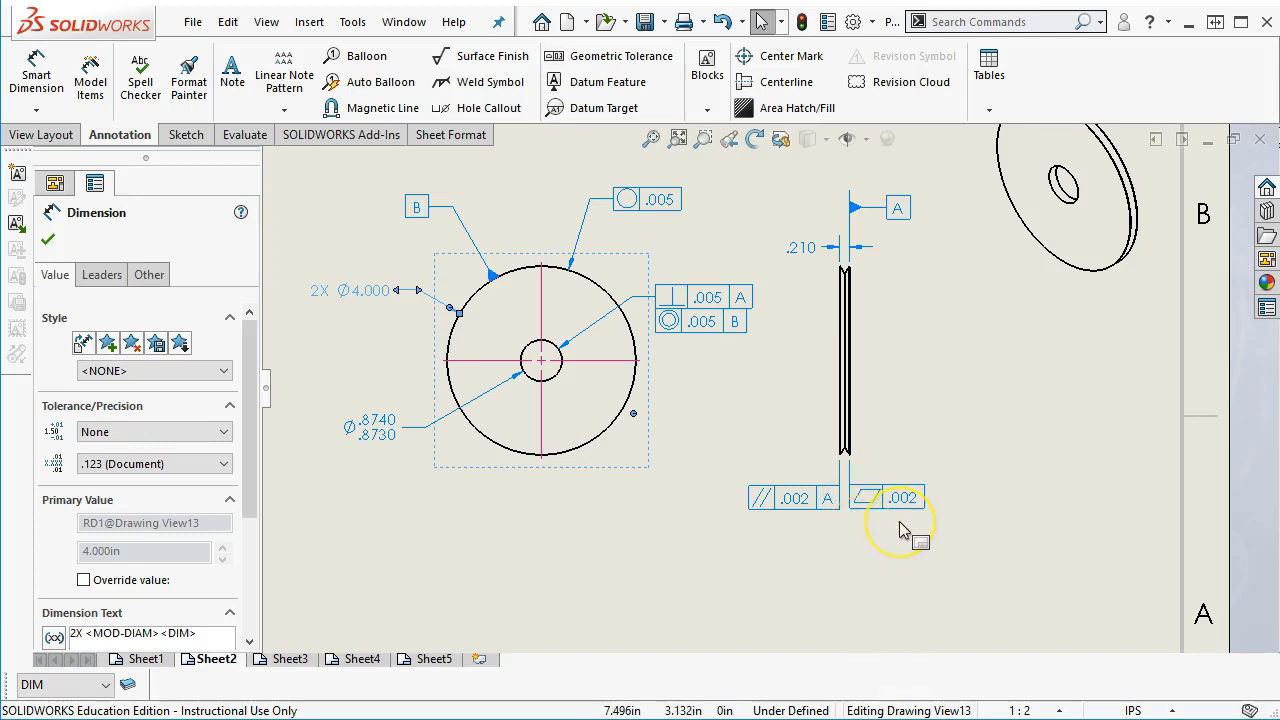
- Examine the parallelism and flatness tolerances below the side view in relation to datum A and the pulley's two side faces
click(791, 517)
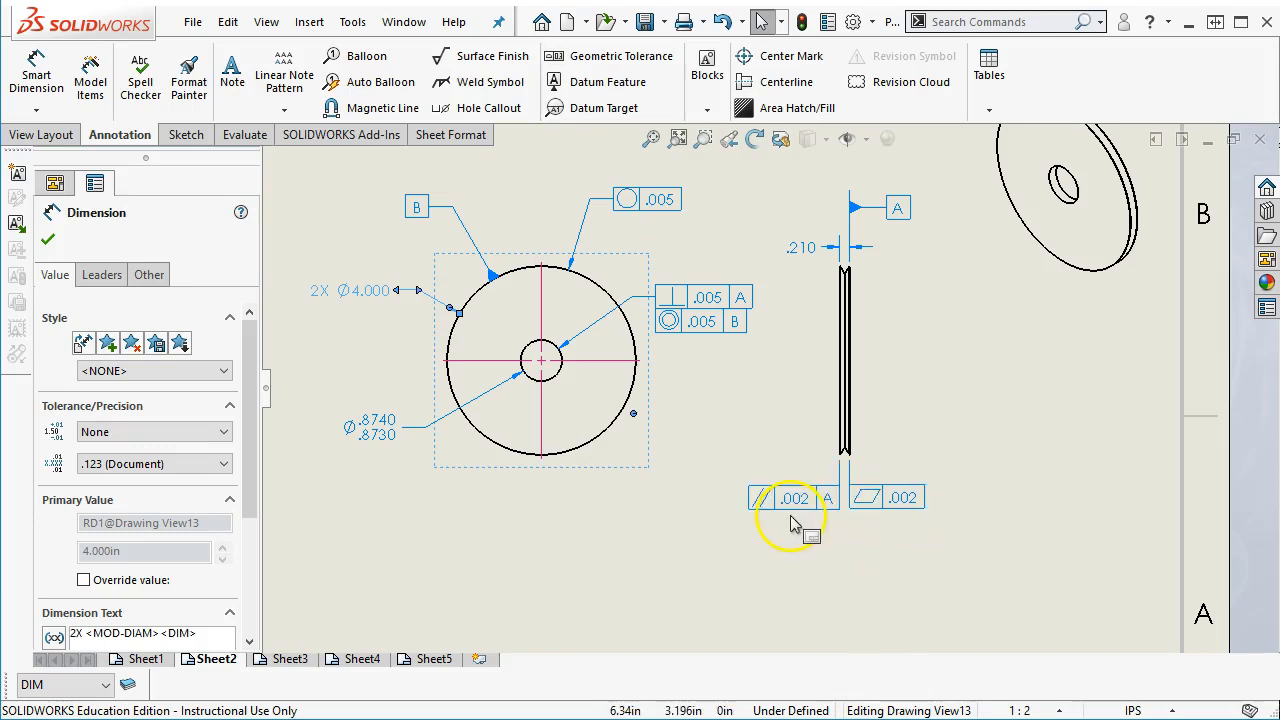
scroll(790, 525, down, 2)
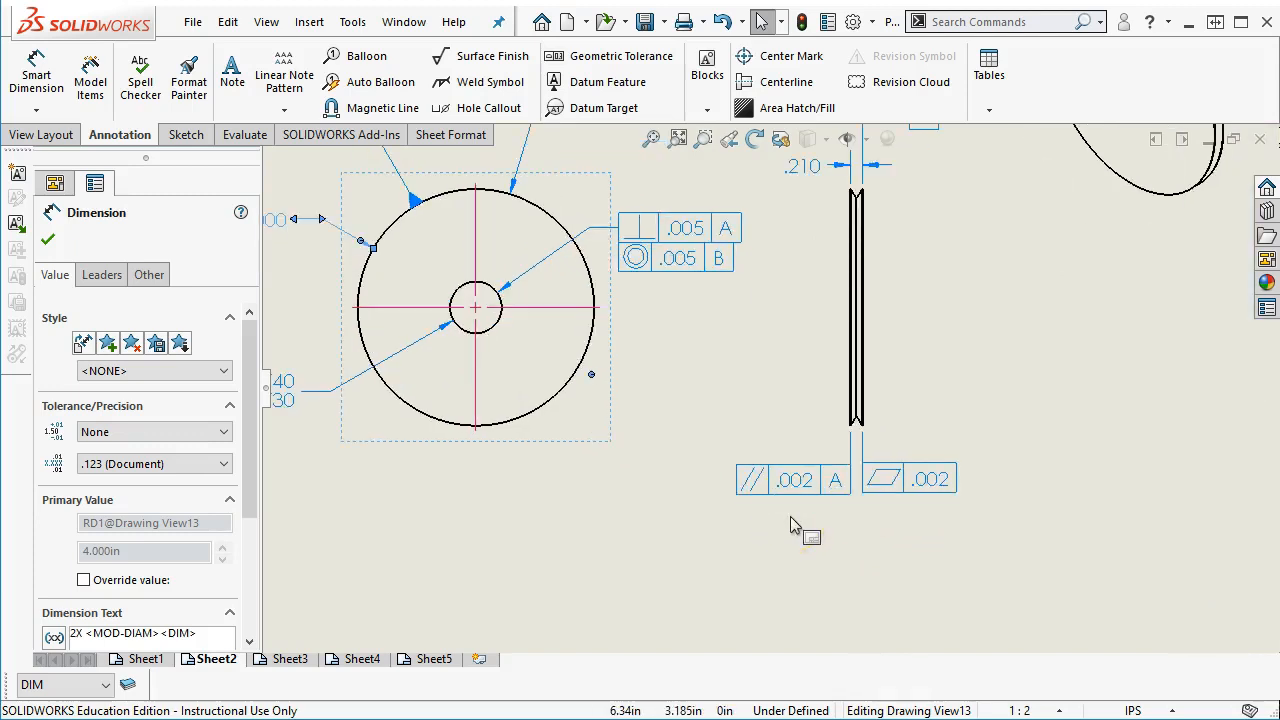
click(791, 500)
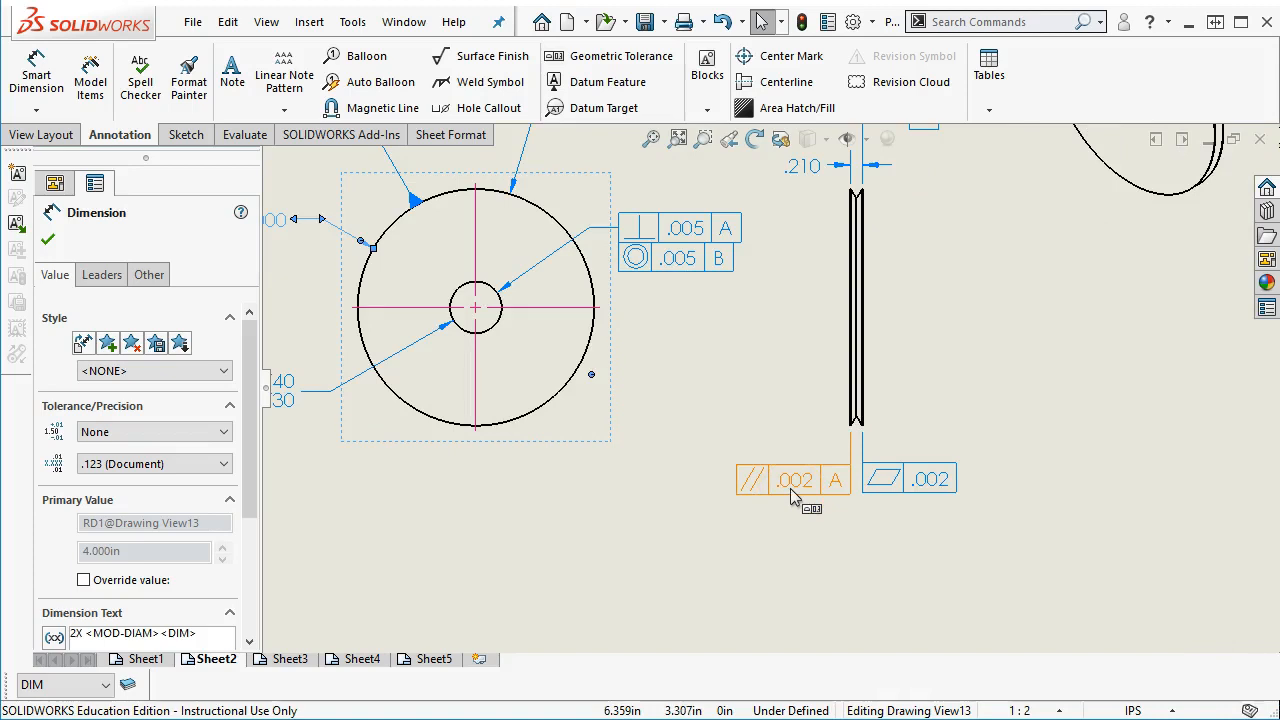
scroll(823, 326, up, 4)
scroll(823, 326, down, 3)
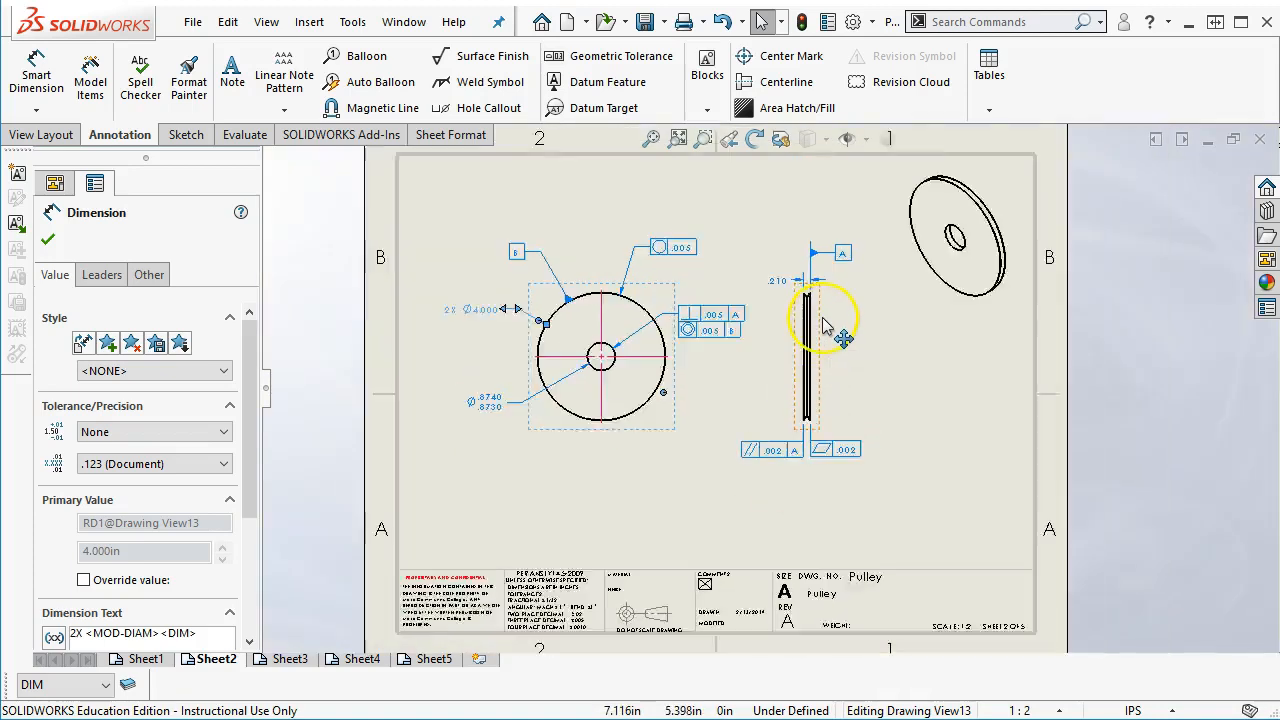
scroll(815, 322, down, 4)
scroll(770, 335, up, 3)
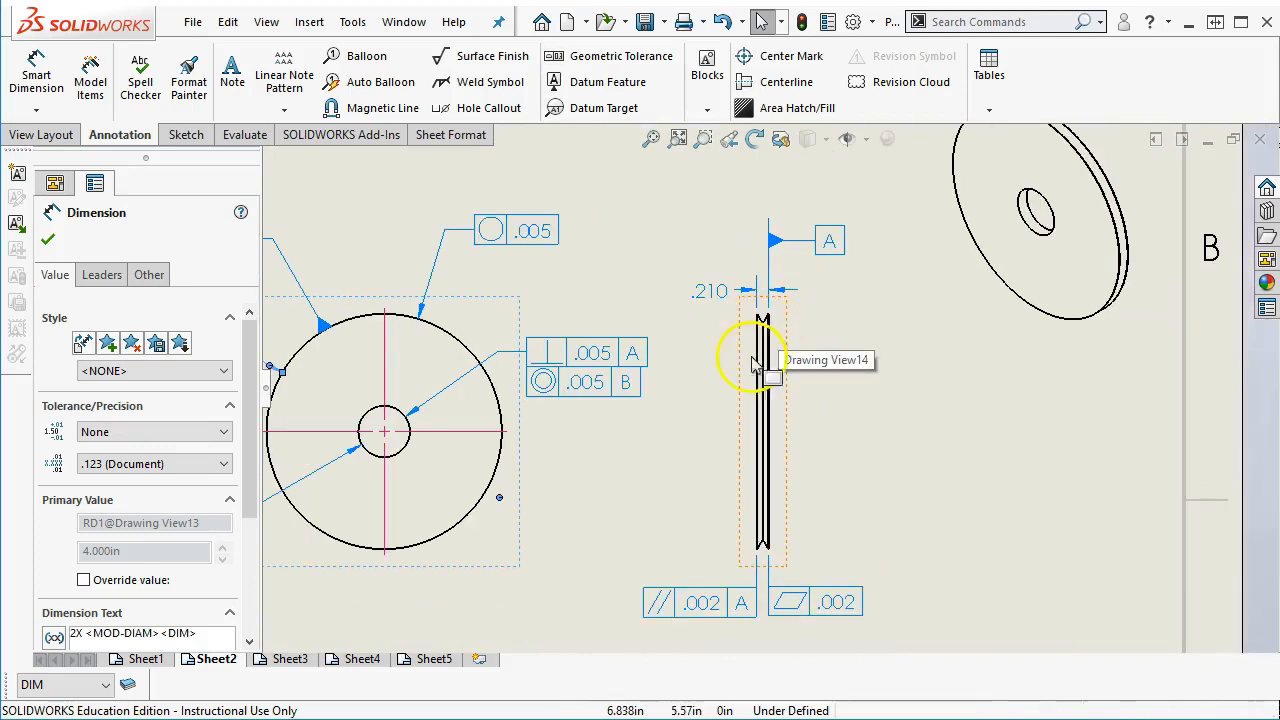
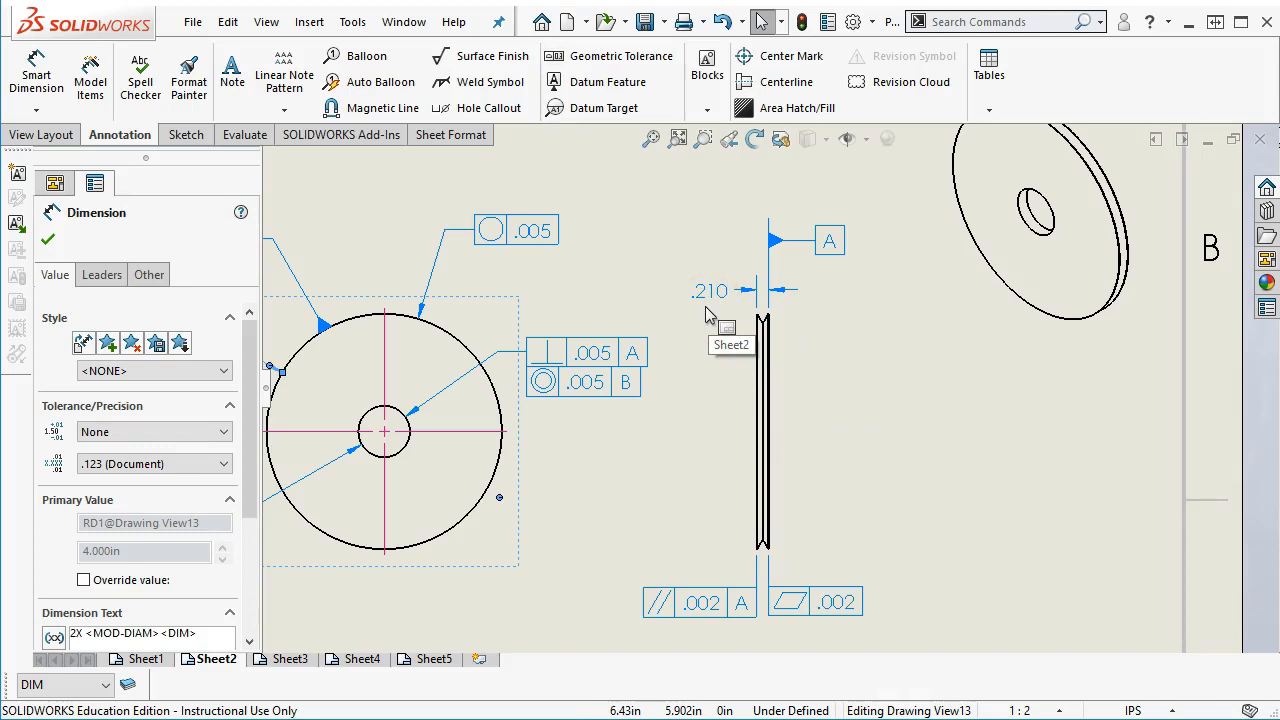
- Review the pulley's side view, then the complete layout of views, dimensions and tolerances on its sheet
click(710, 354)
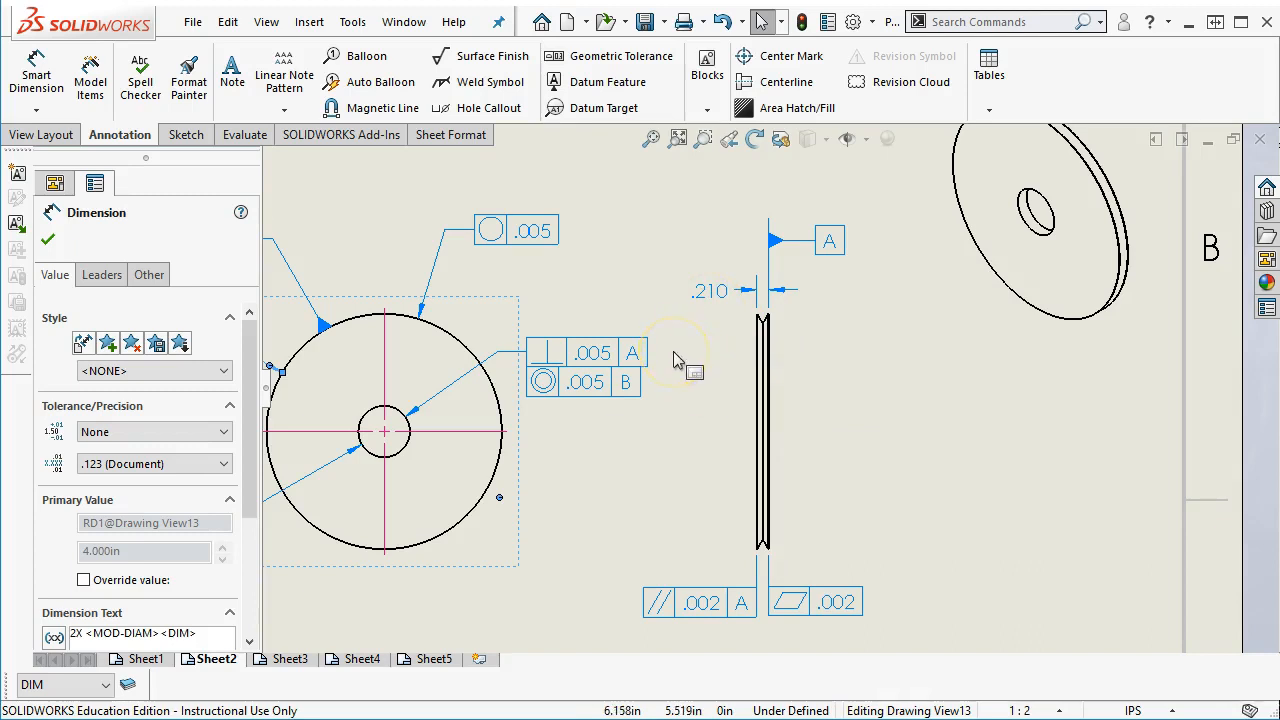
click(688, 333)
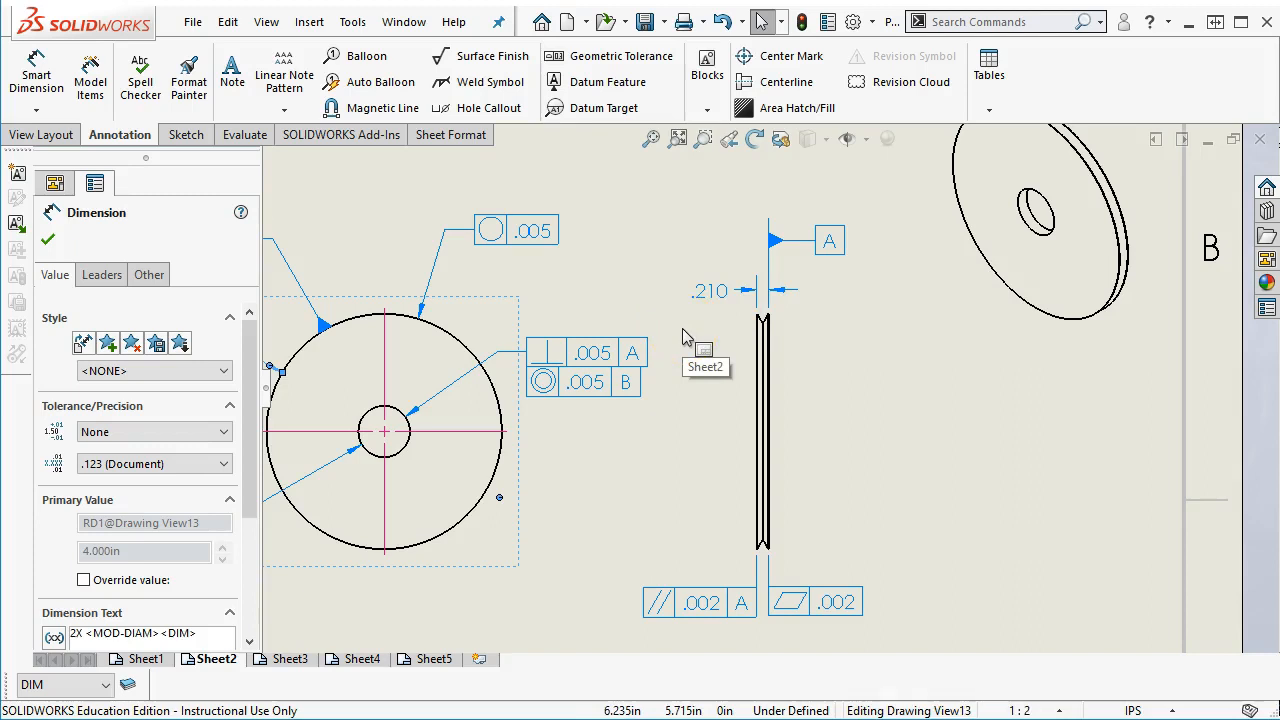
click(720, 384)
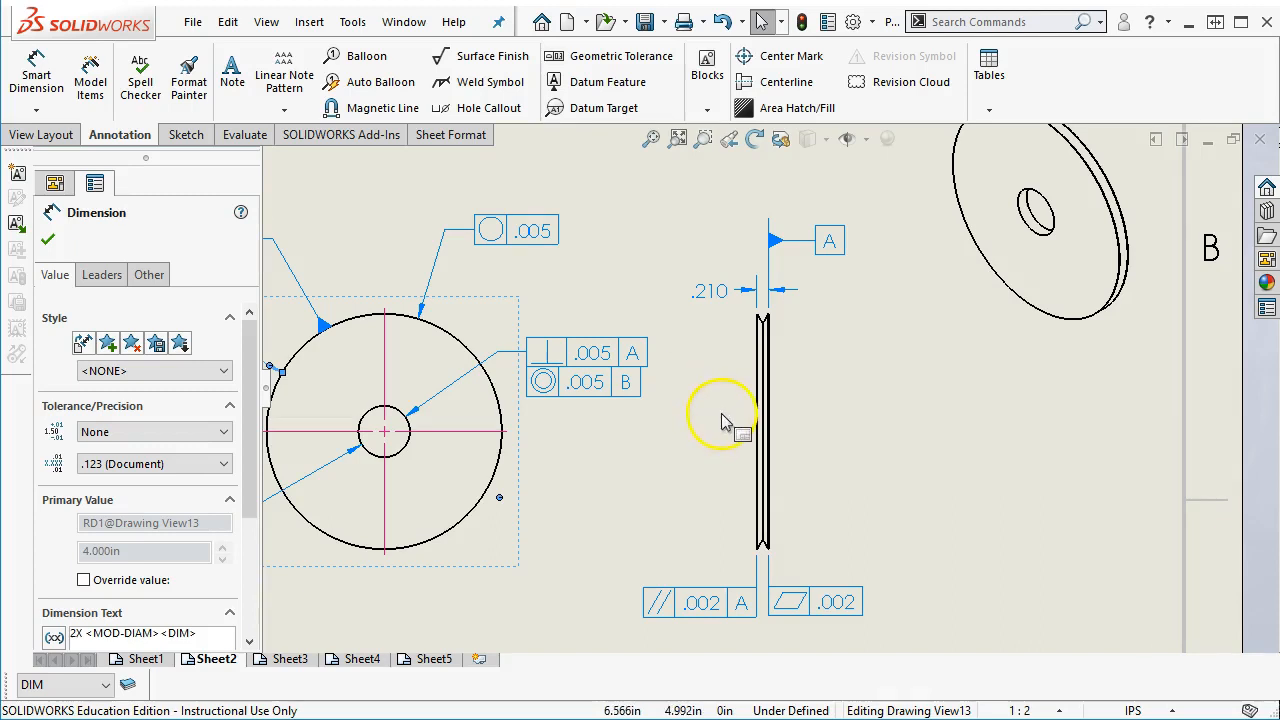
scroll(700, 528, up, 3)
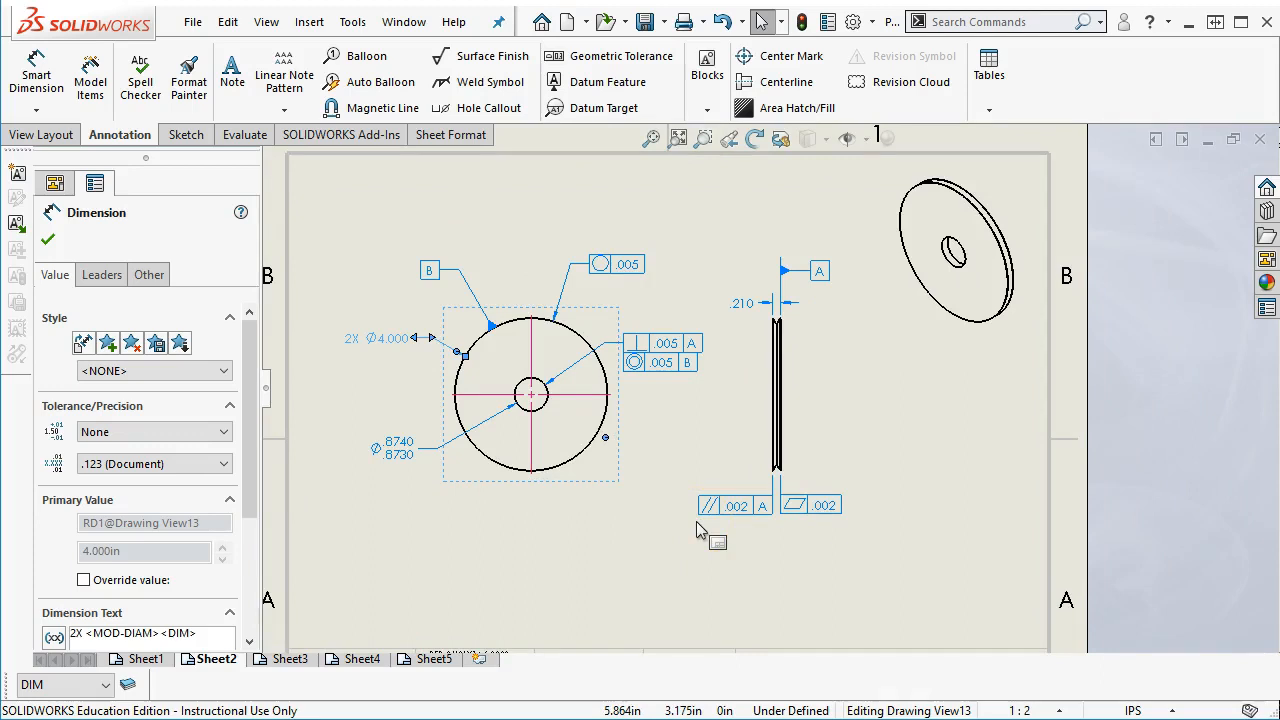
click(635, 548)
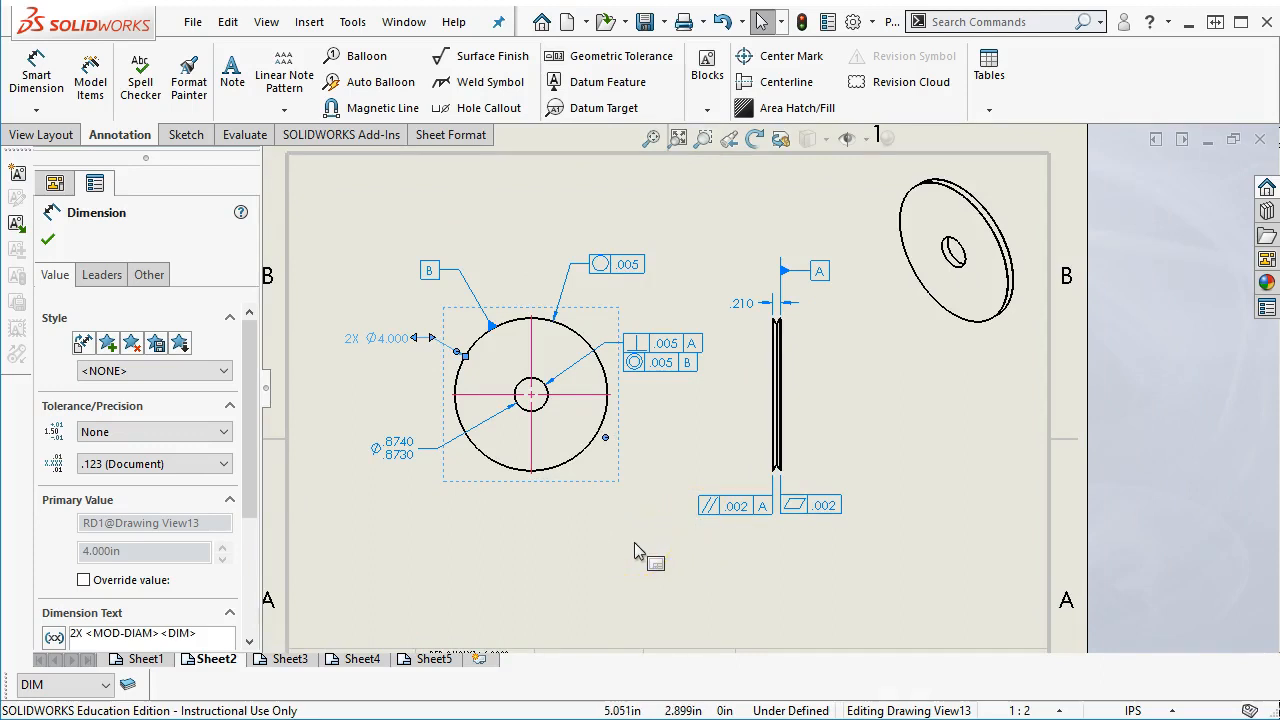
scroll(638, 545, up, 3)
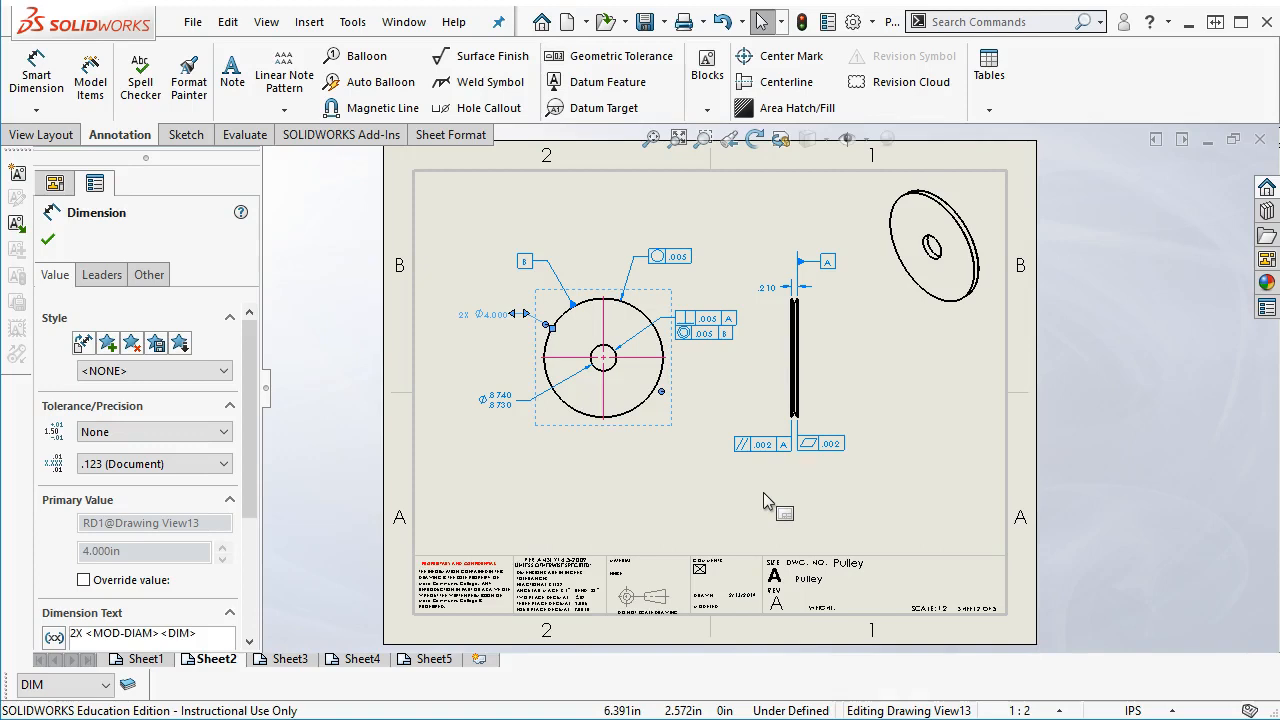
- Switch to Sheet3 and examine the plate's front view, side view and hole locations
click(292, 659)
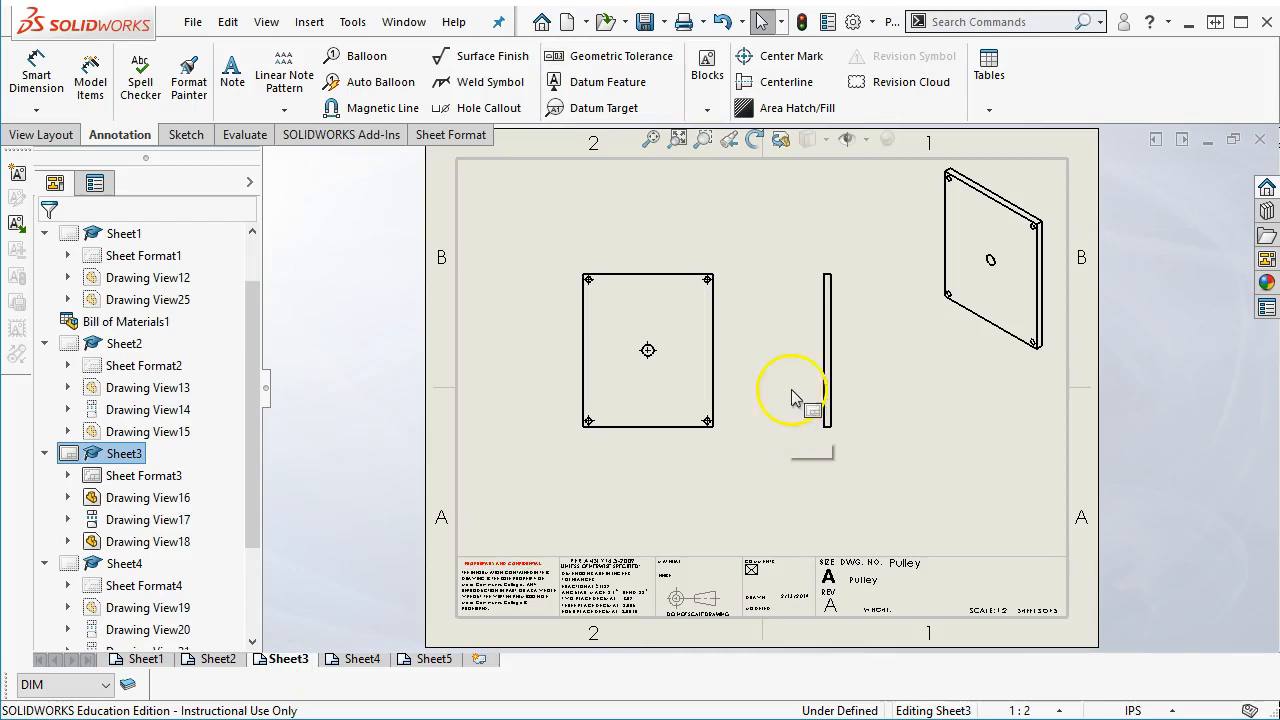
scroll(770, 410, down, 4)
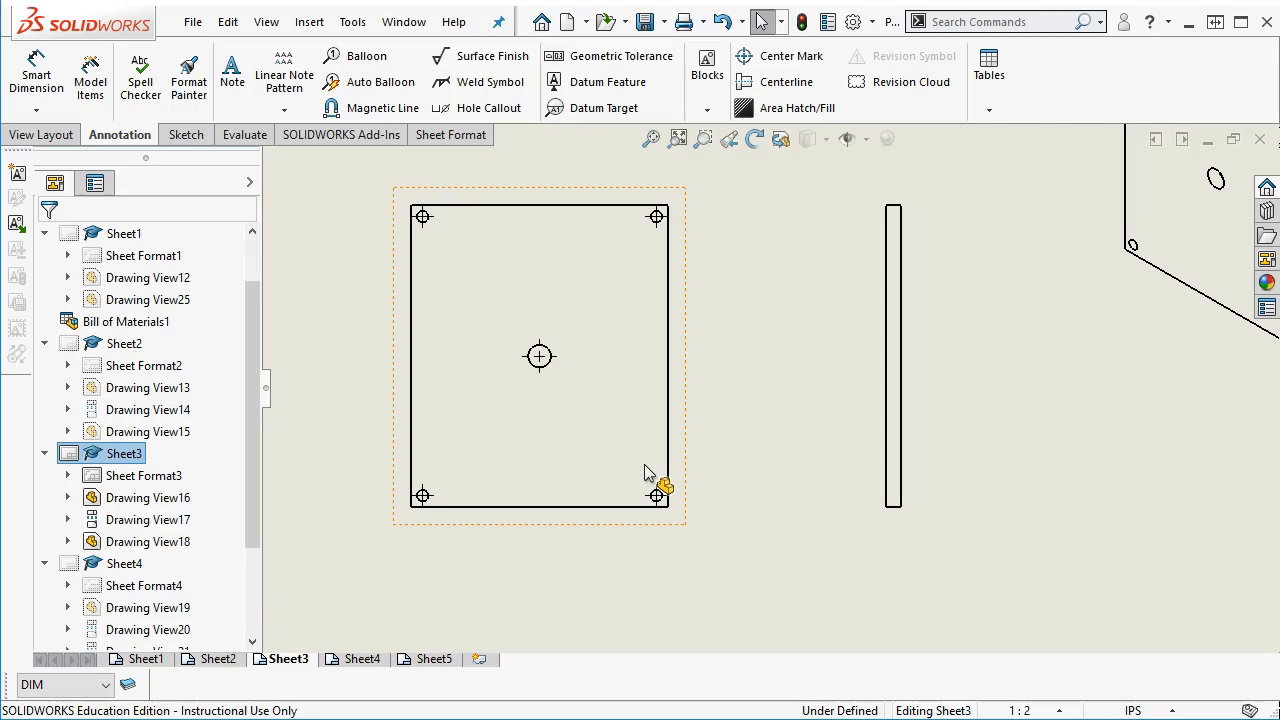
scroll(735, 384, up, 5)
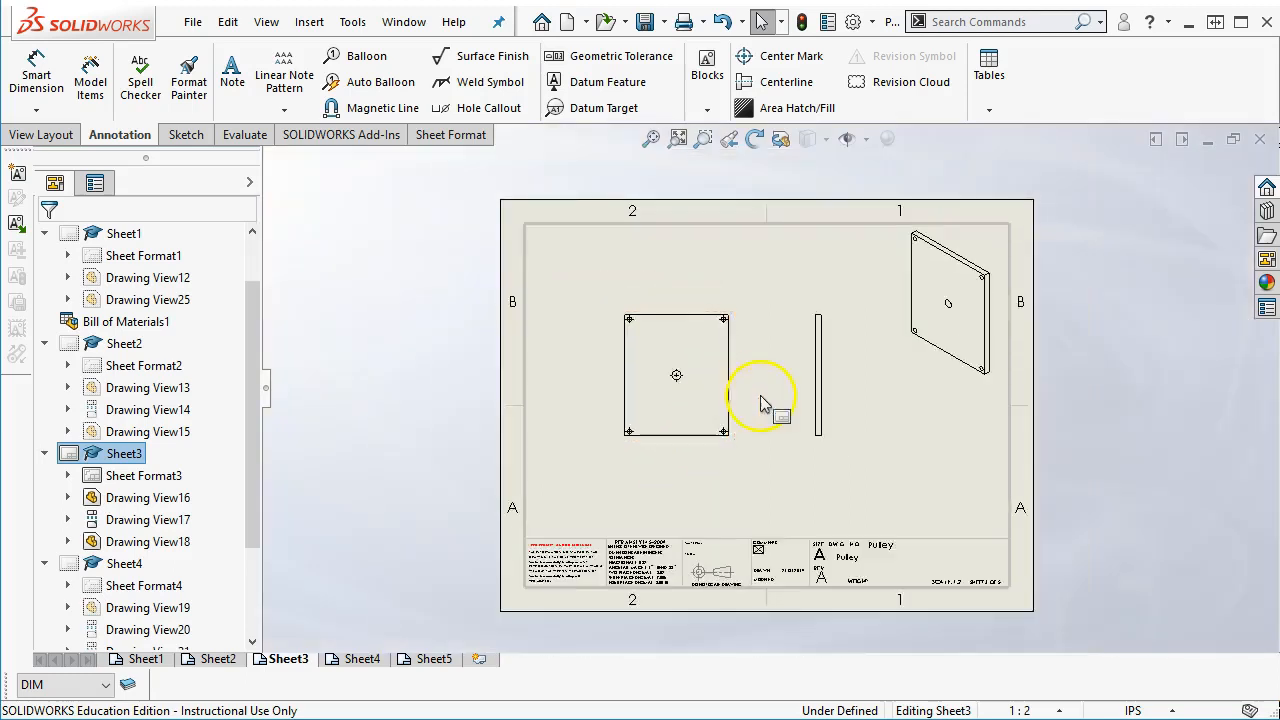
scroll(788, 412, down, 2)
scroll(830, 452, down, 1)
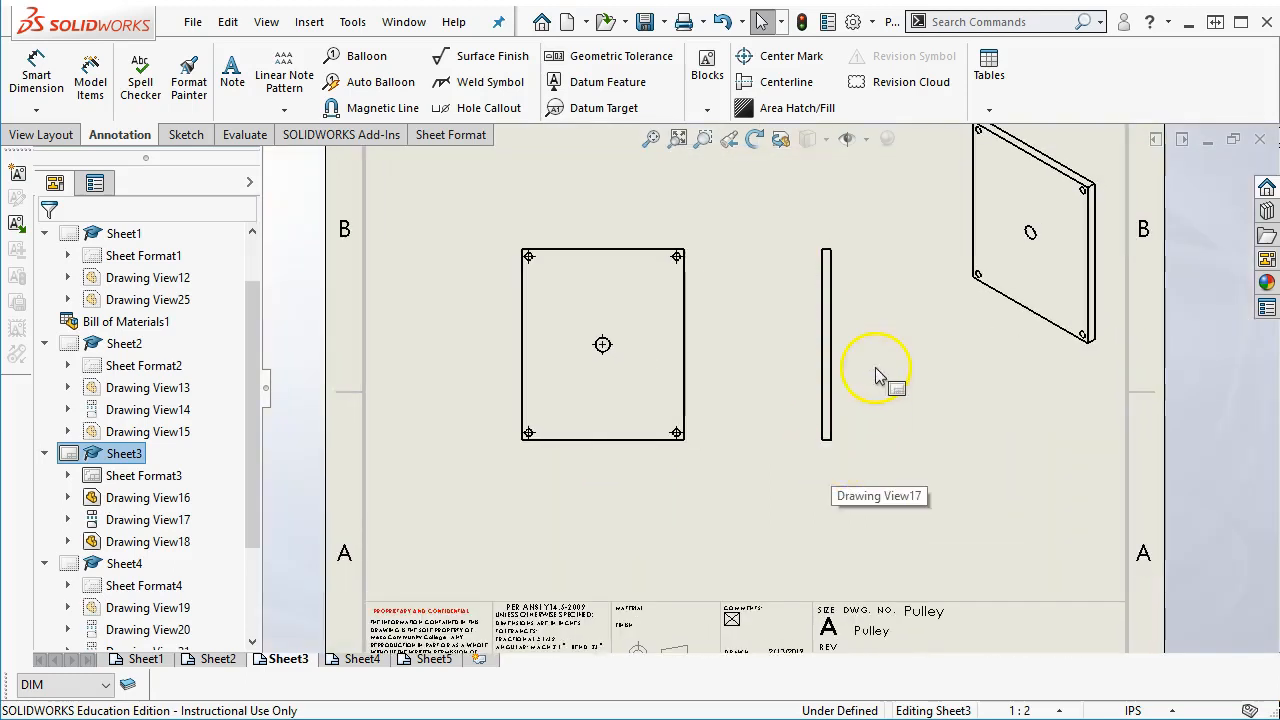
click(812, 275)
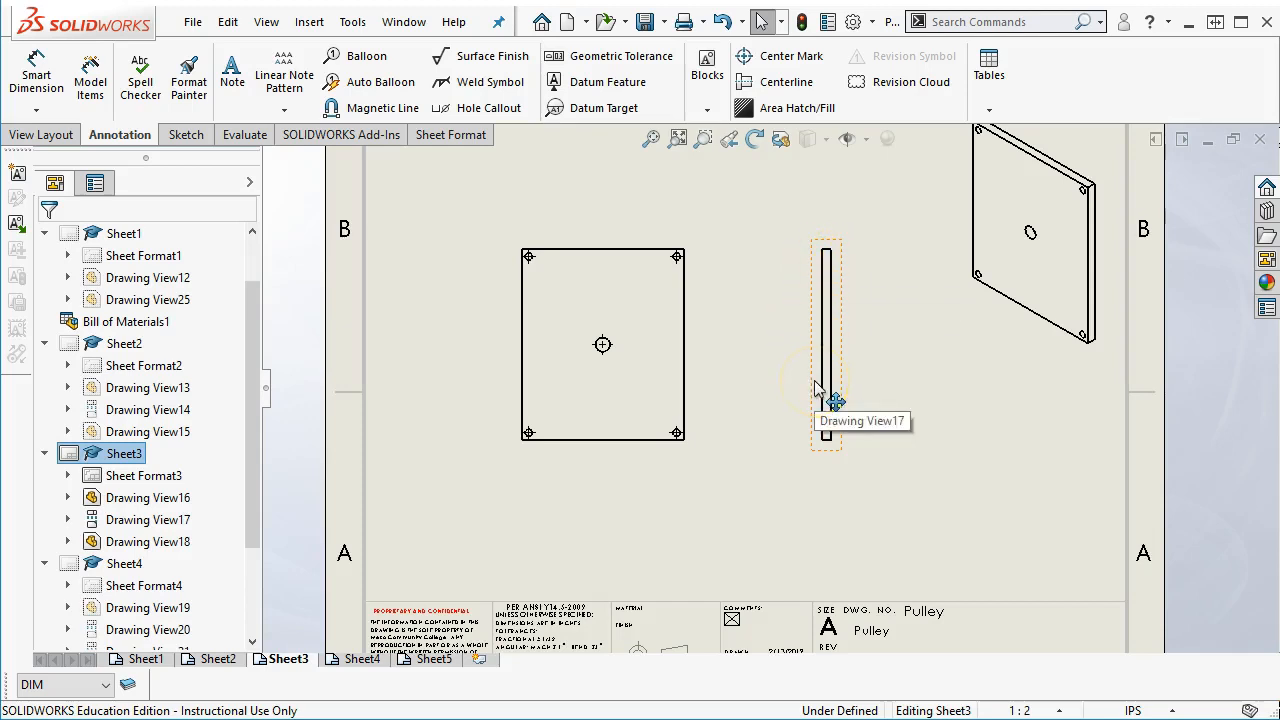
click(739, 358)
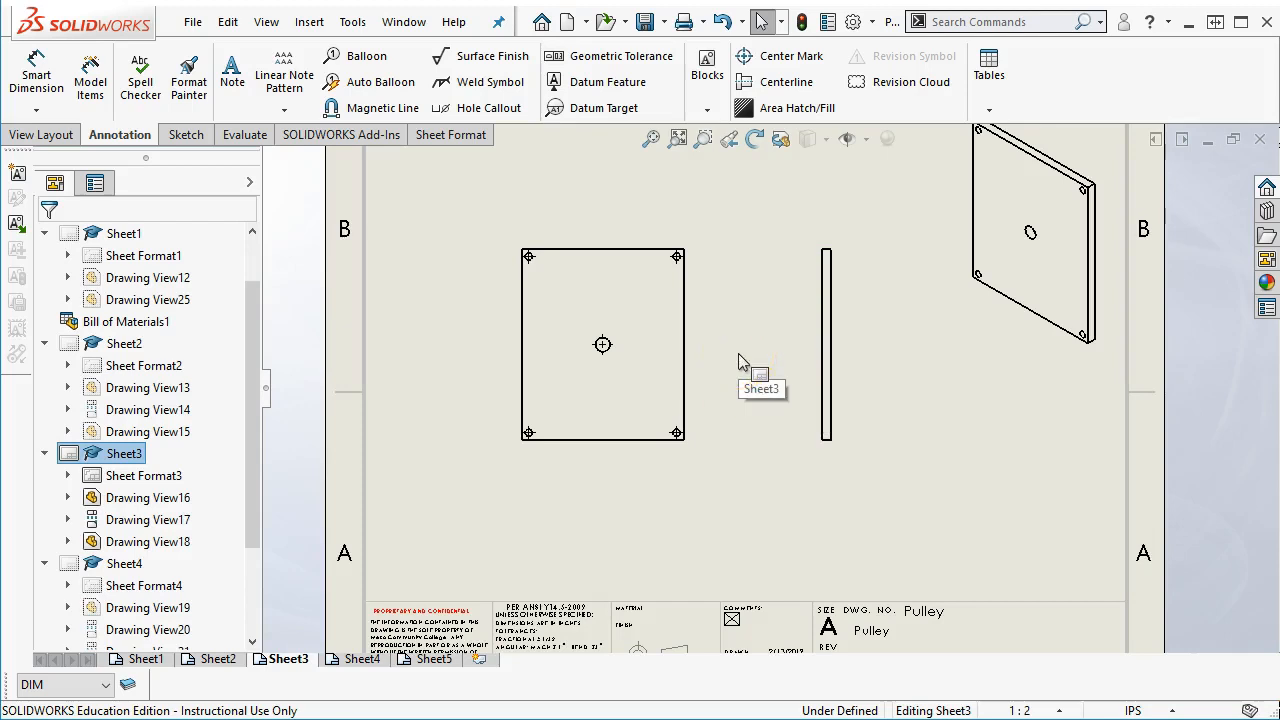
scroll(735, 355, down, 1)
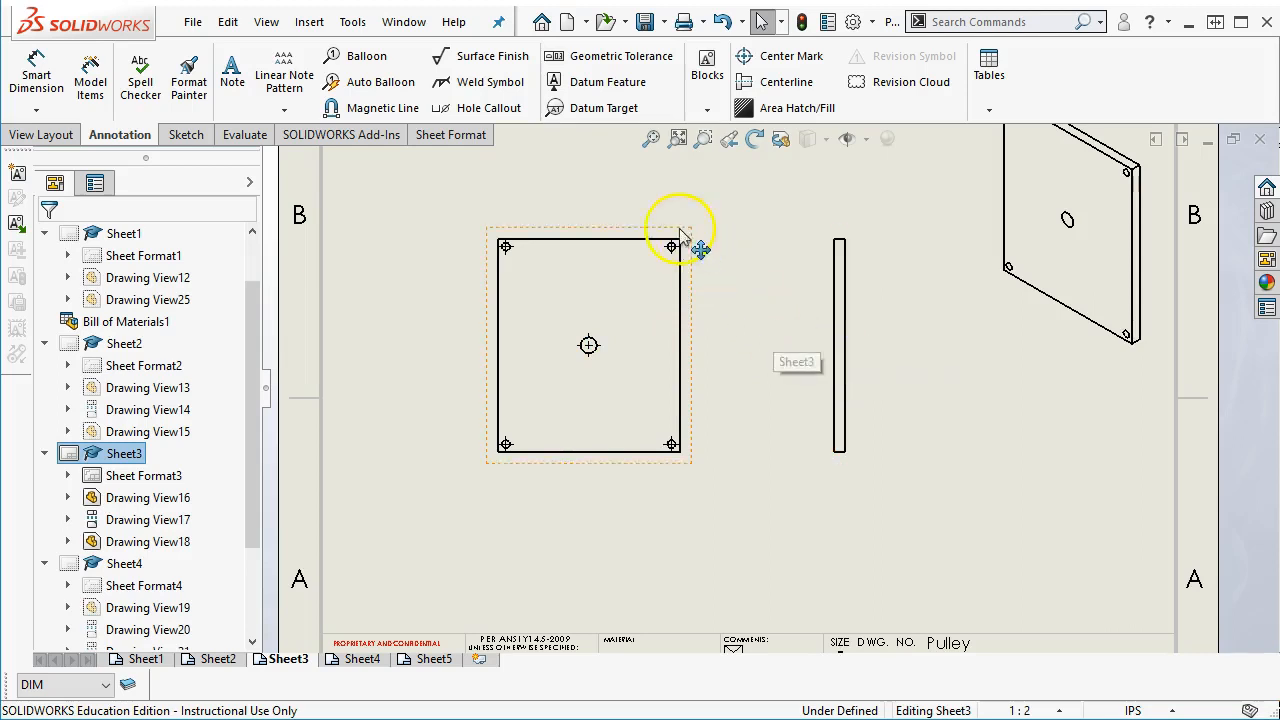
- Set the plate's front view to Hidden Lines Visible and make the side view use its parent's display style
click(637, 231)
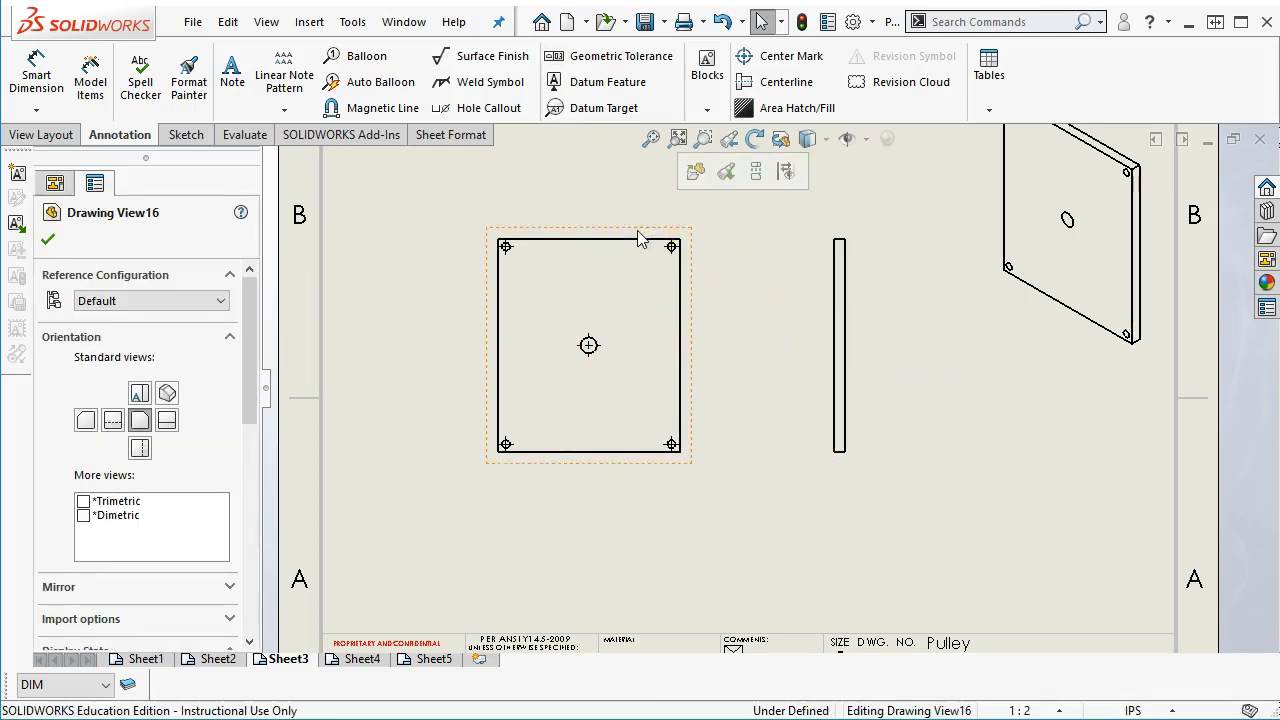
drag(243, 300, 251, 357)
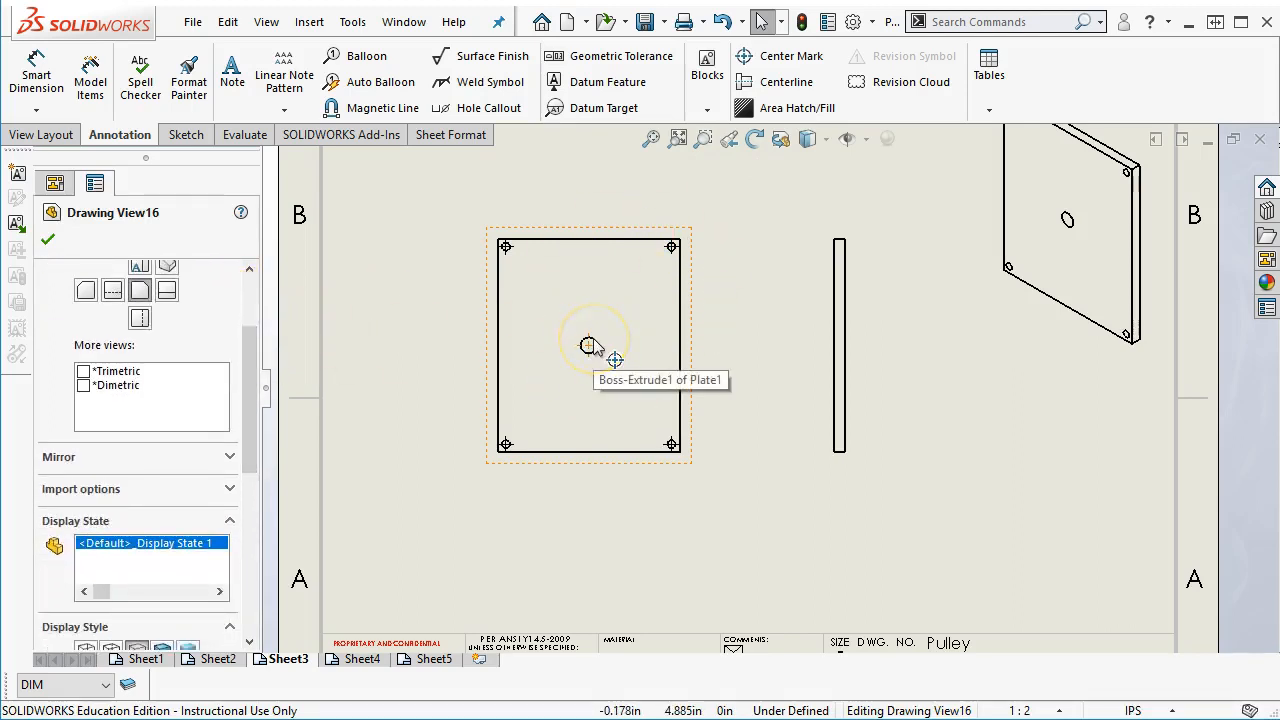
drag(251, 371, 250, 313)
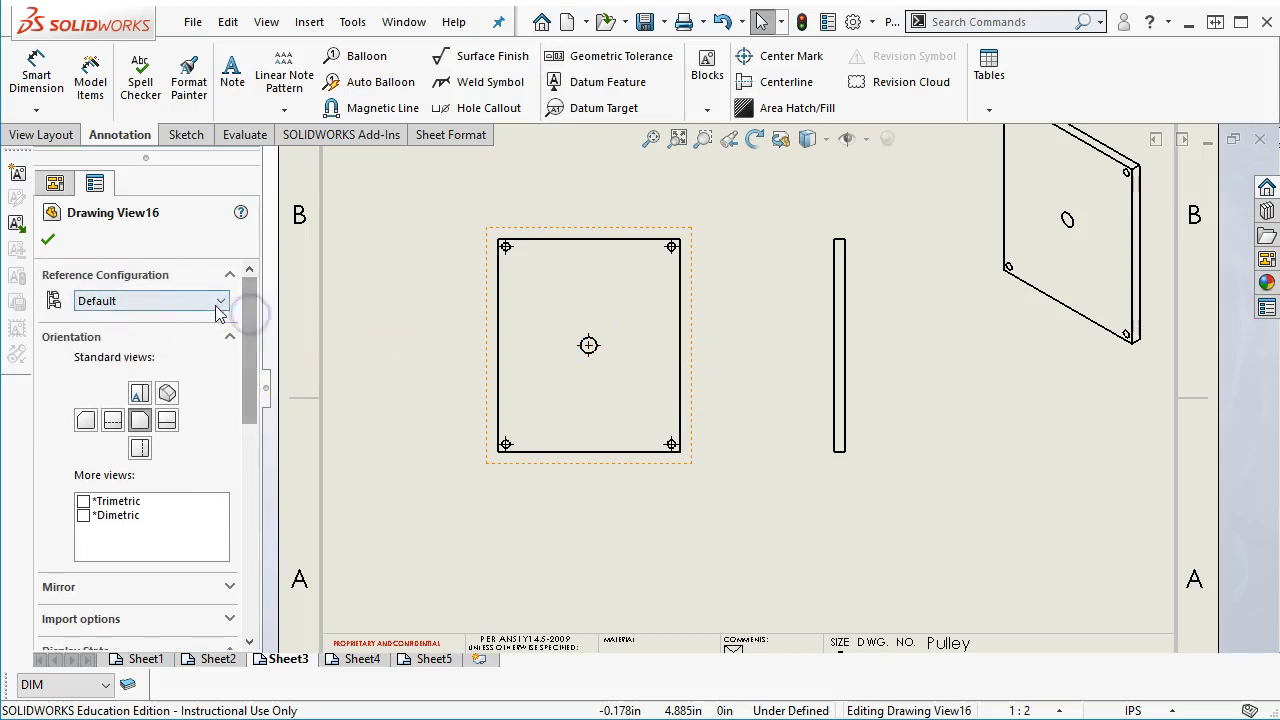
drag(247, 368, 257, 520)
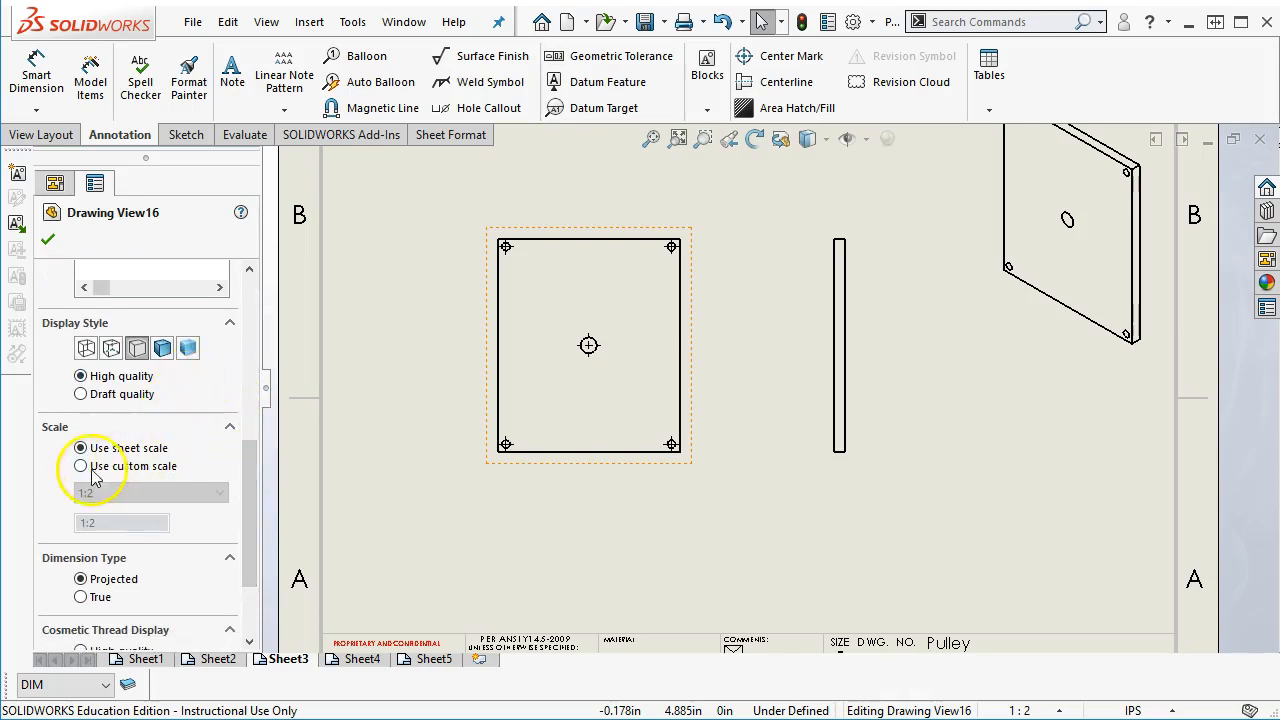
drag(249, 466, 250, 556)
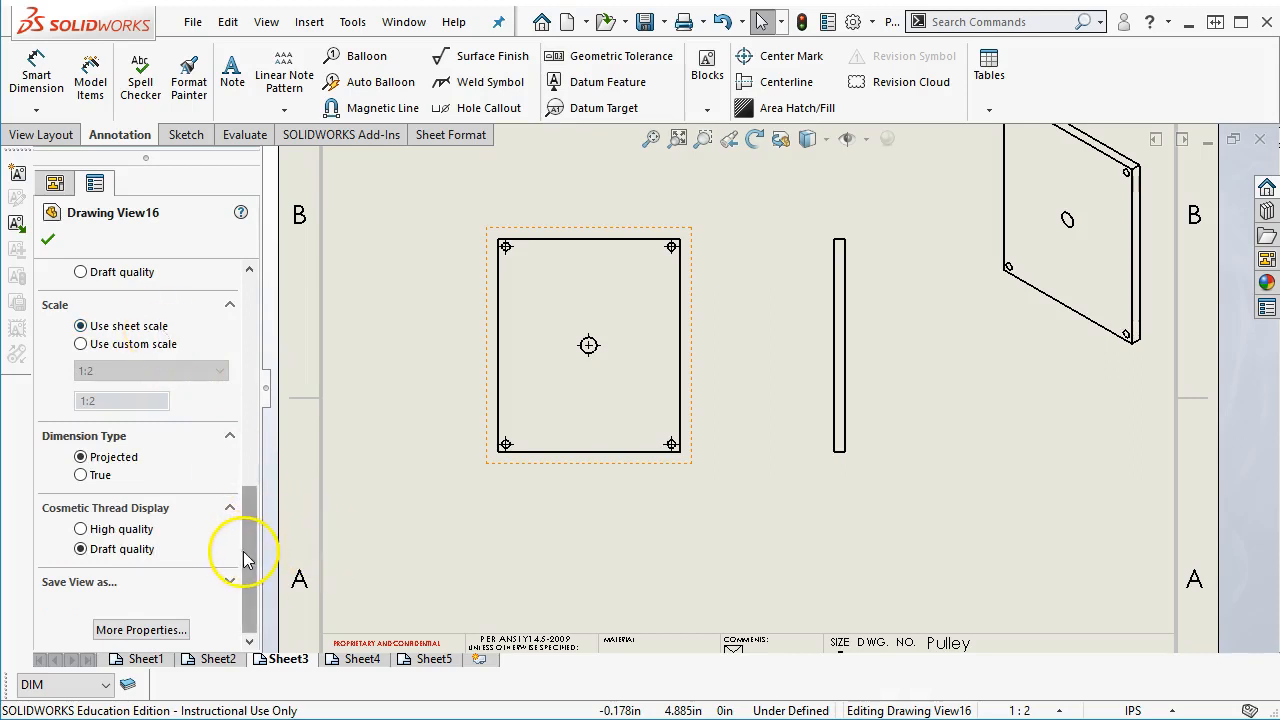
drag(251, 543, 249, 486)
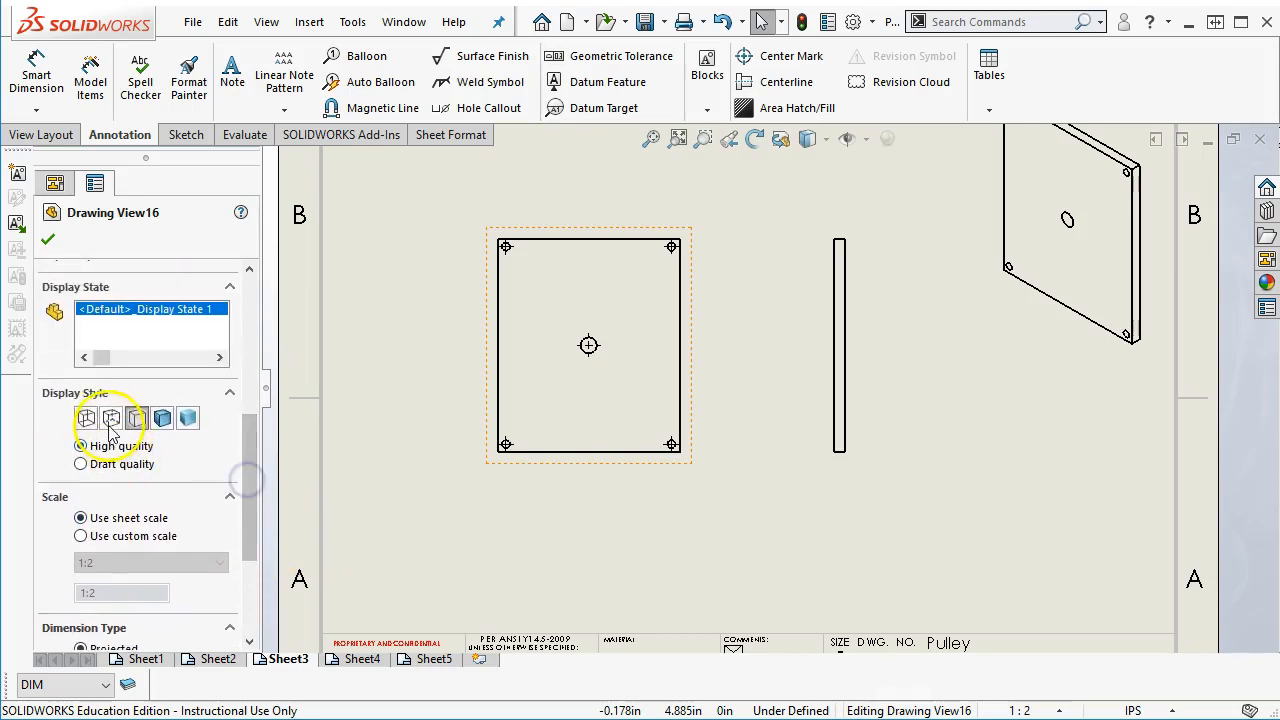
click(111, 420)
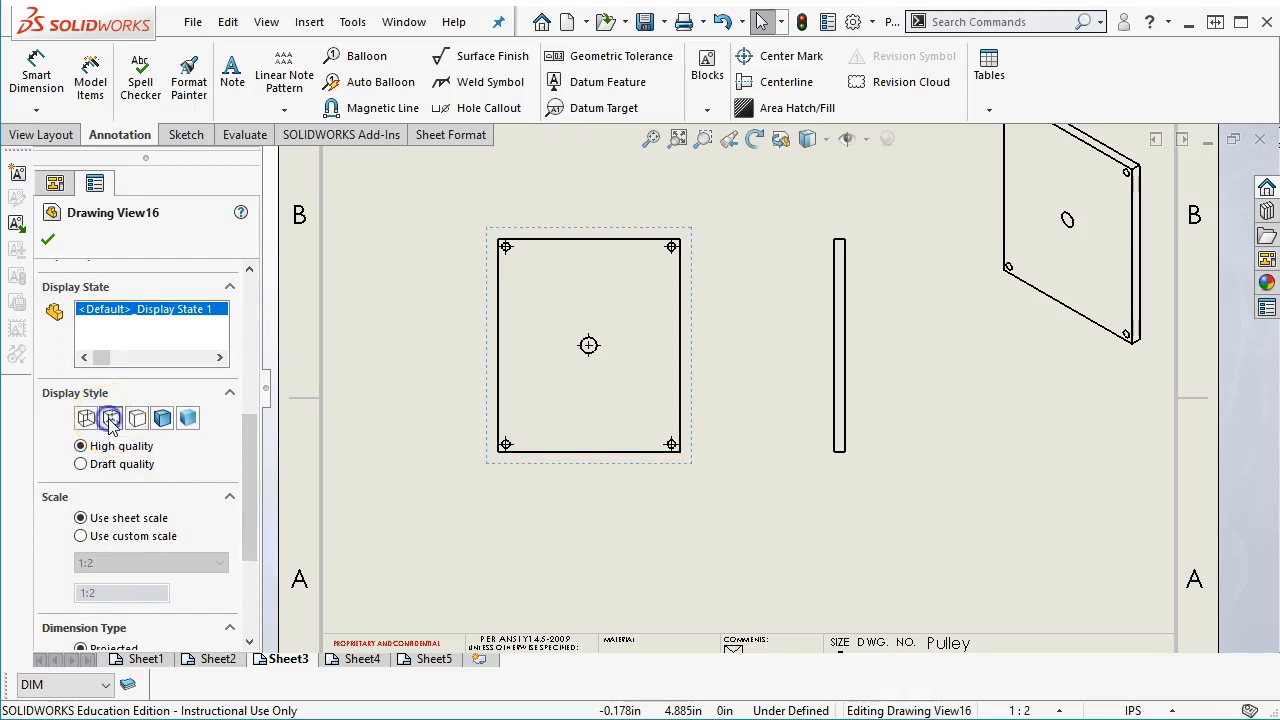
click(838, 462)
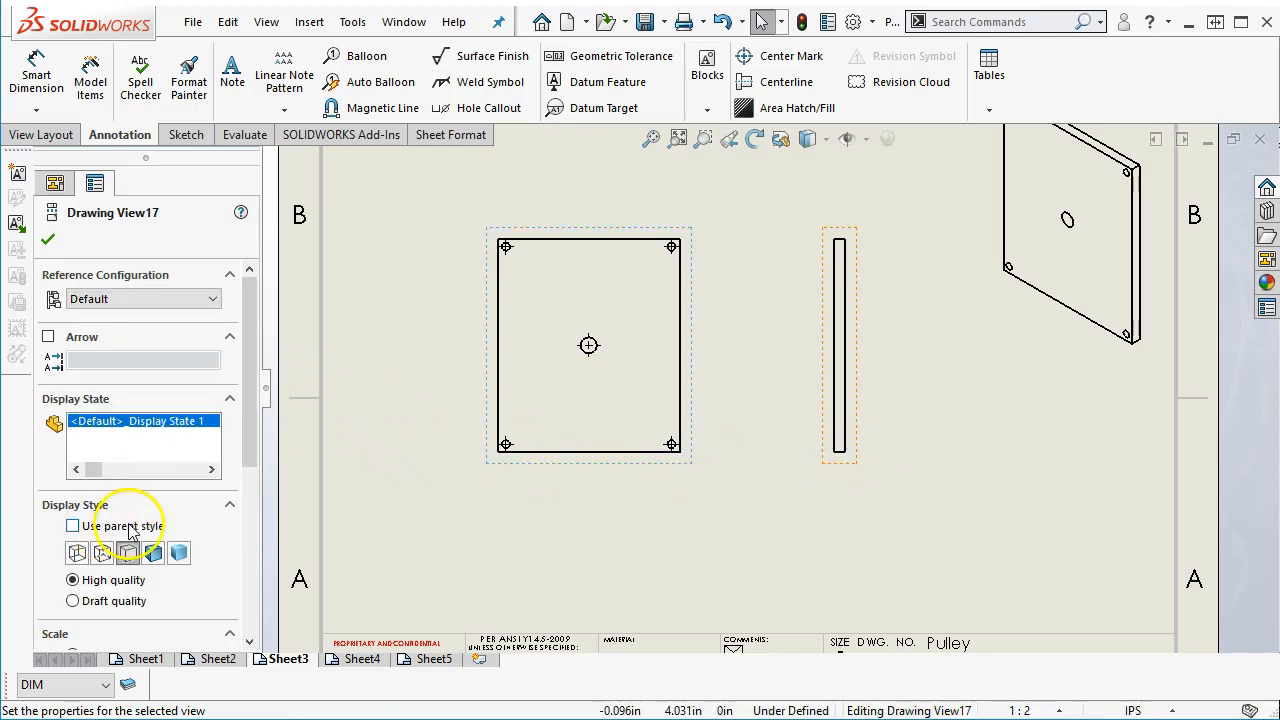
click(73, 526)
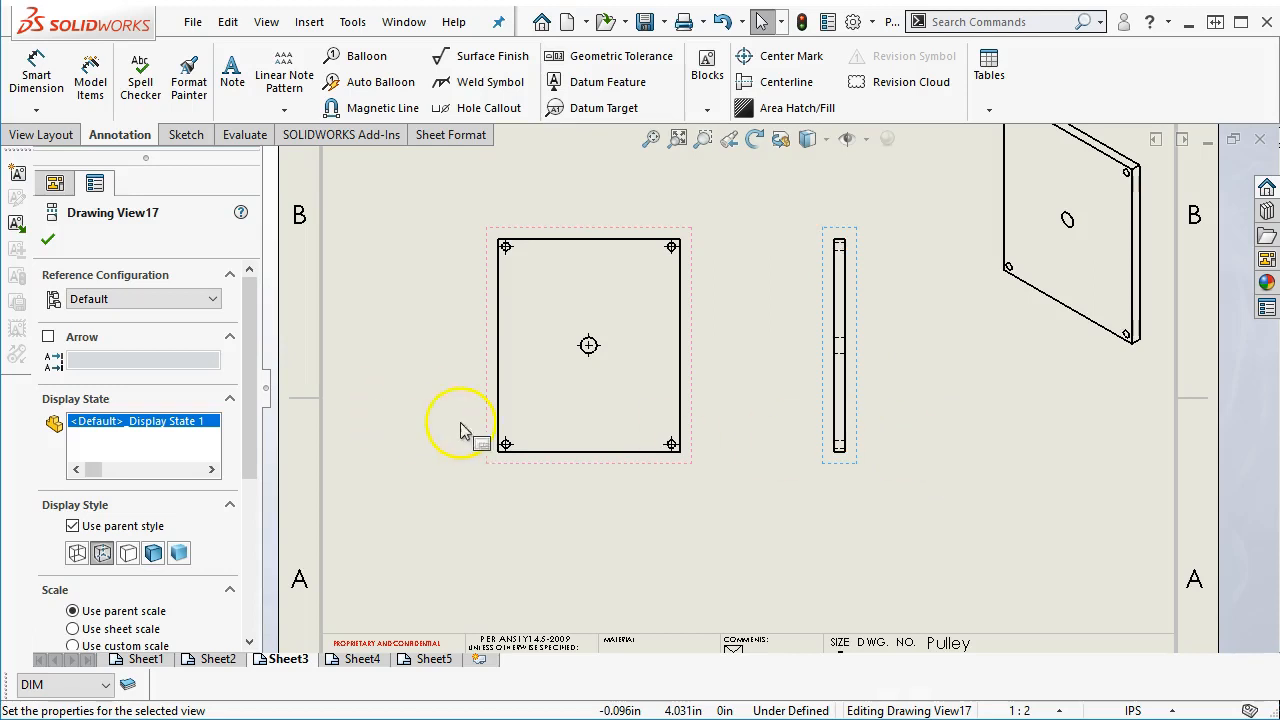
- Try Shaded With Edges on the plate's front view and return its display style to Hidden Lines Removed
click(604, 474)
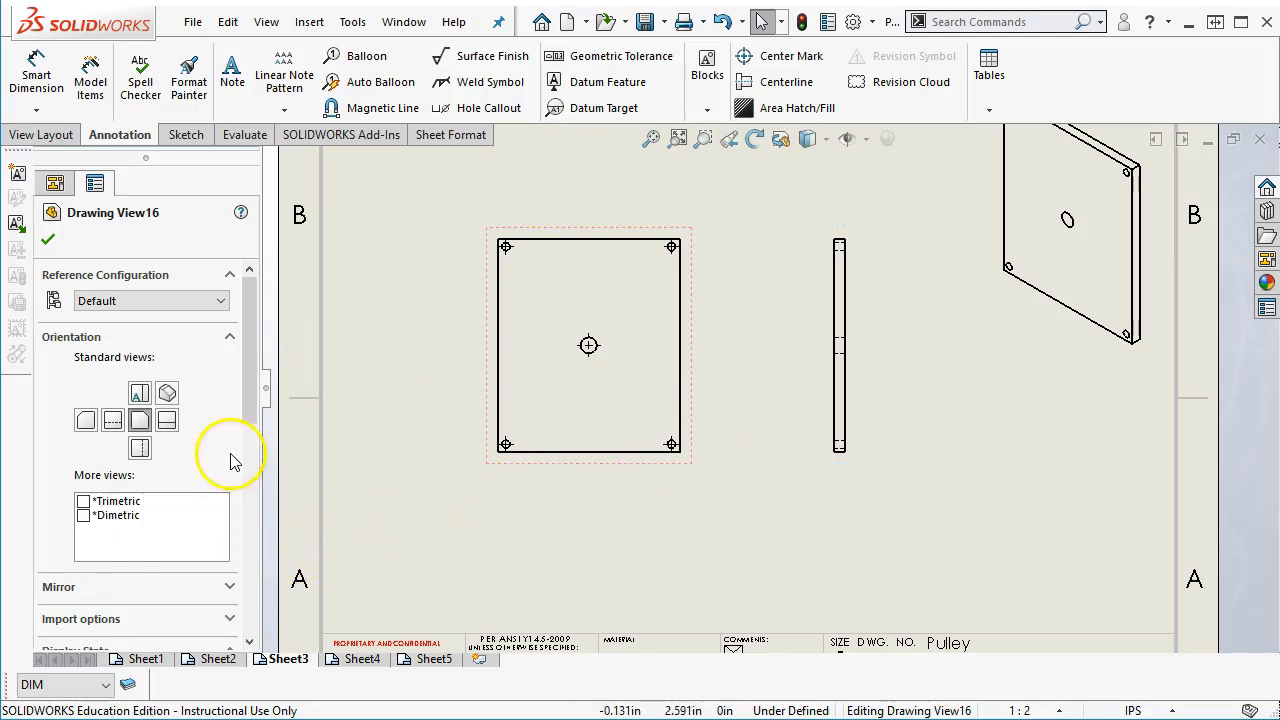
scroll(230, 460, down, 5)
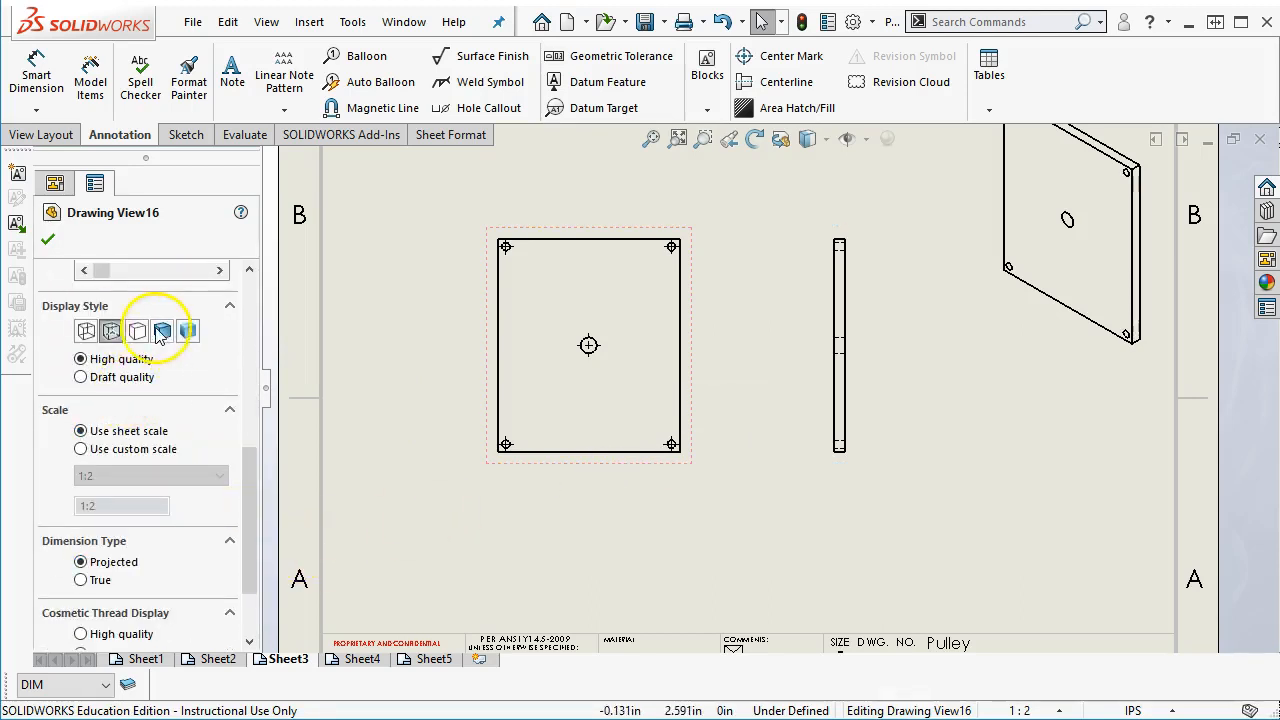
click(162, 331)
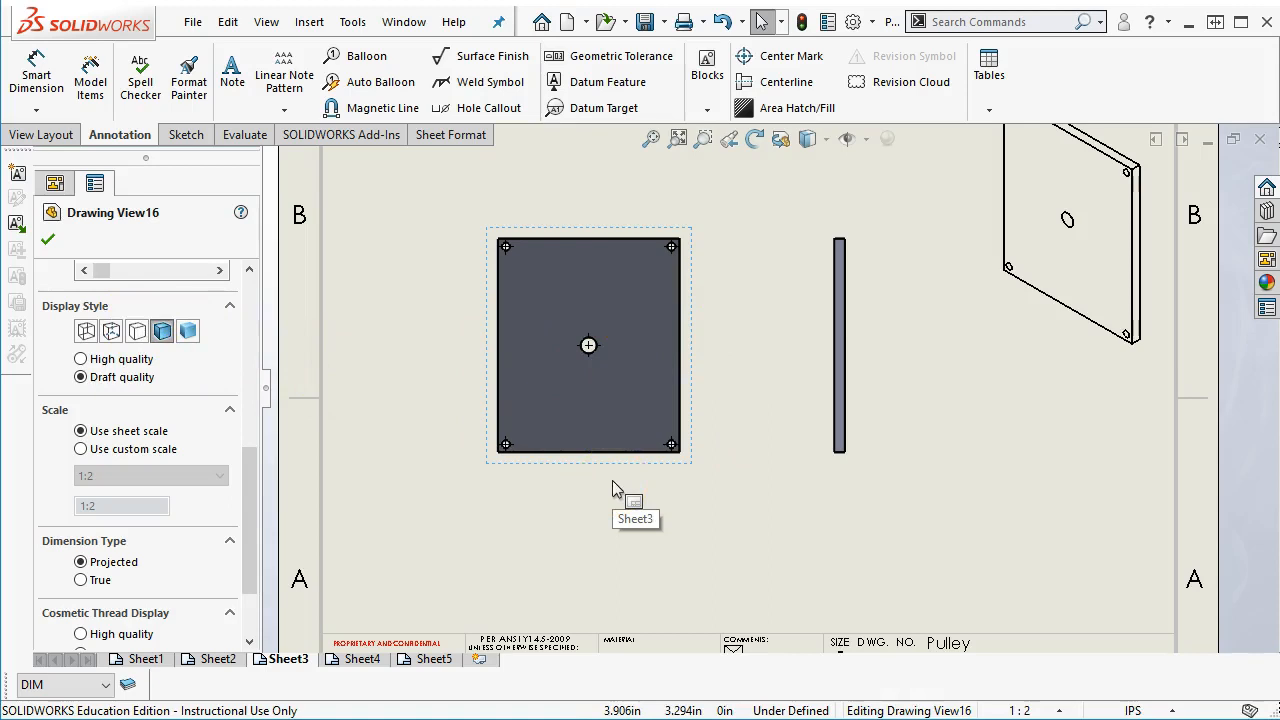
click(137, 331)
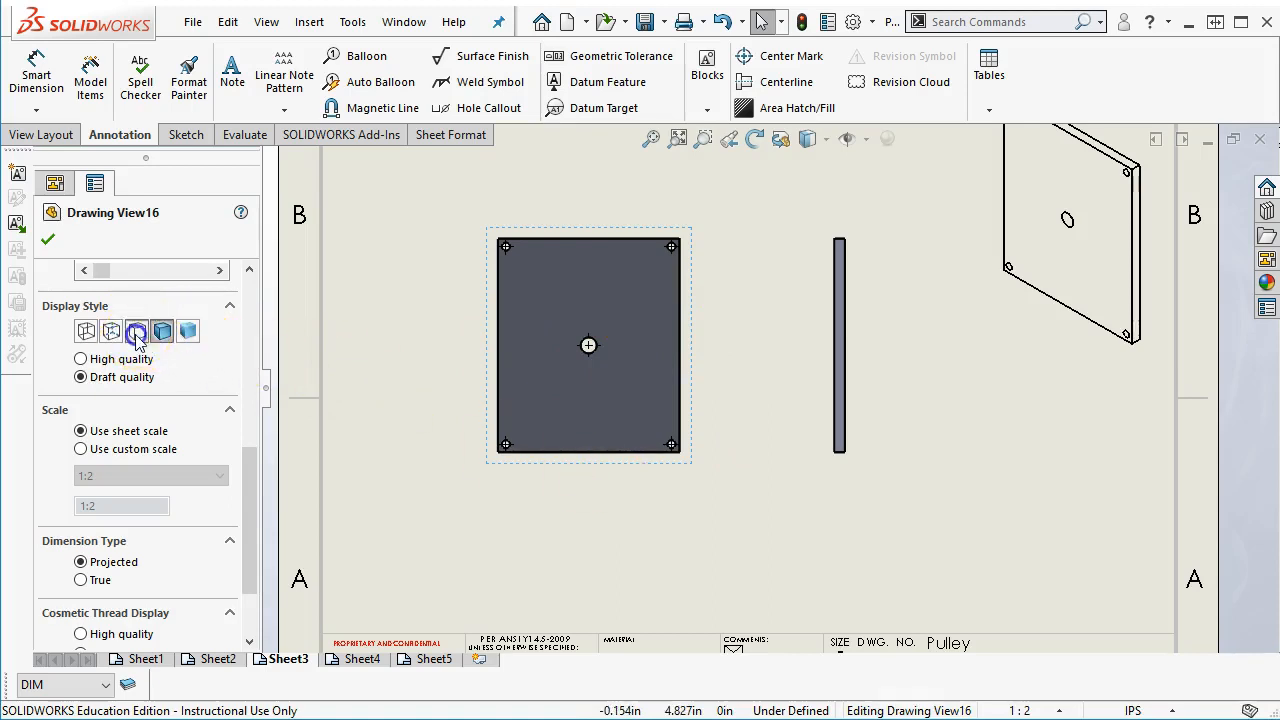
click(735, 504)
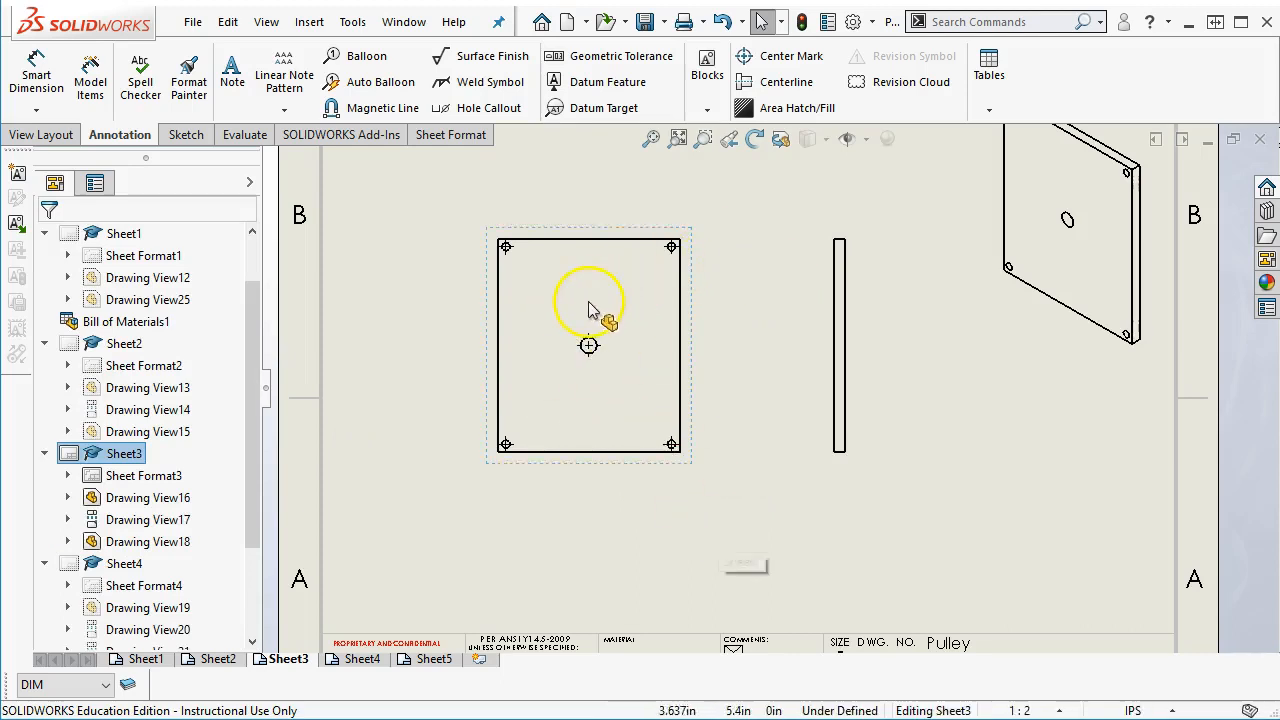
- Dimension the plate's overall height beside the front view and its overall width below the view
scroll(565, 300, down, 3)
scroll(562, 288, down, 1)
scroll(880, 420, up, 5)
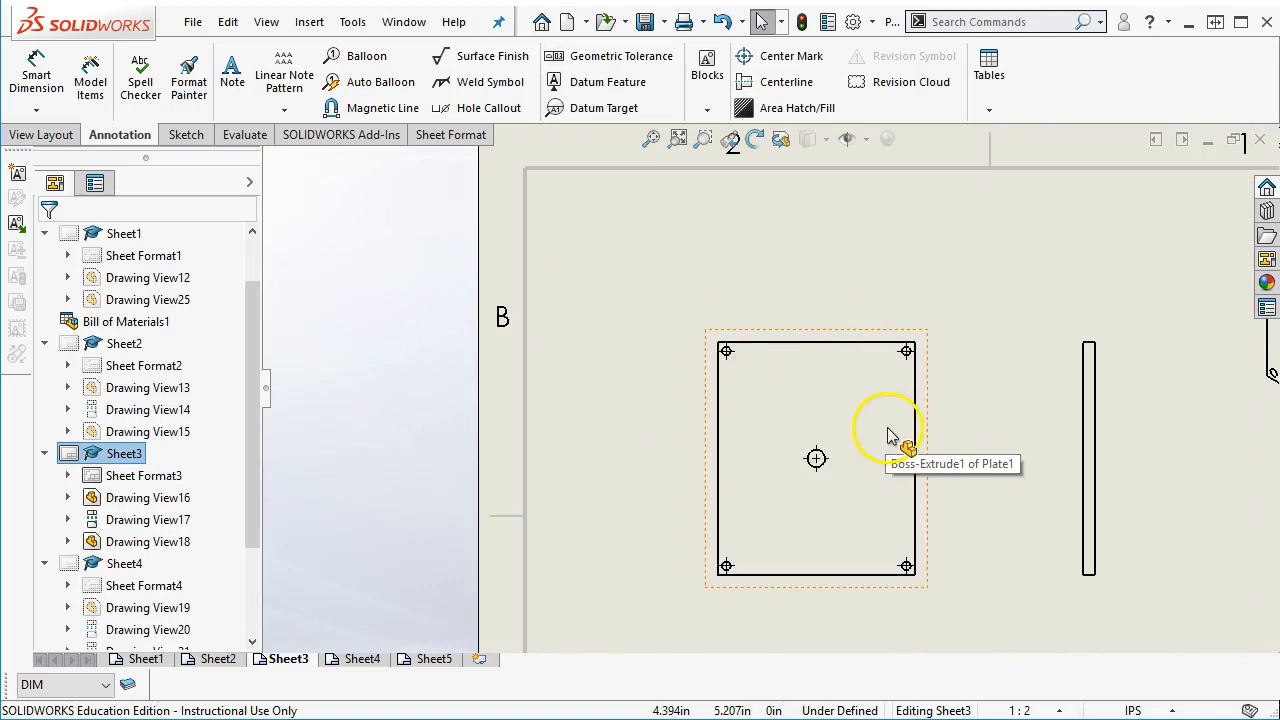
scroll(850, 465, down, 1)
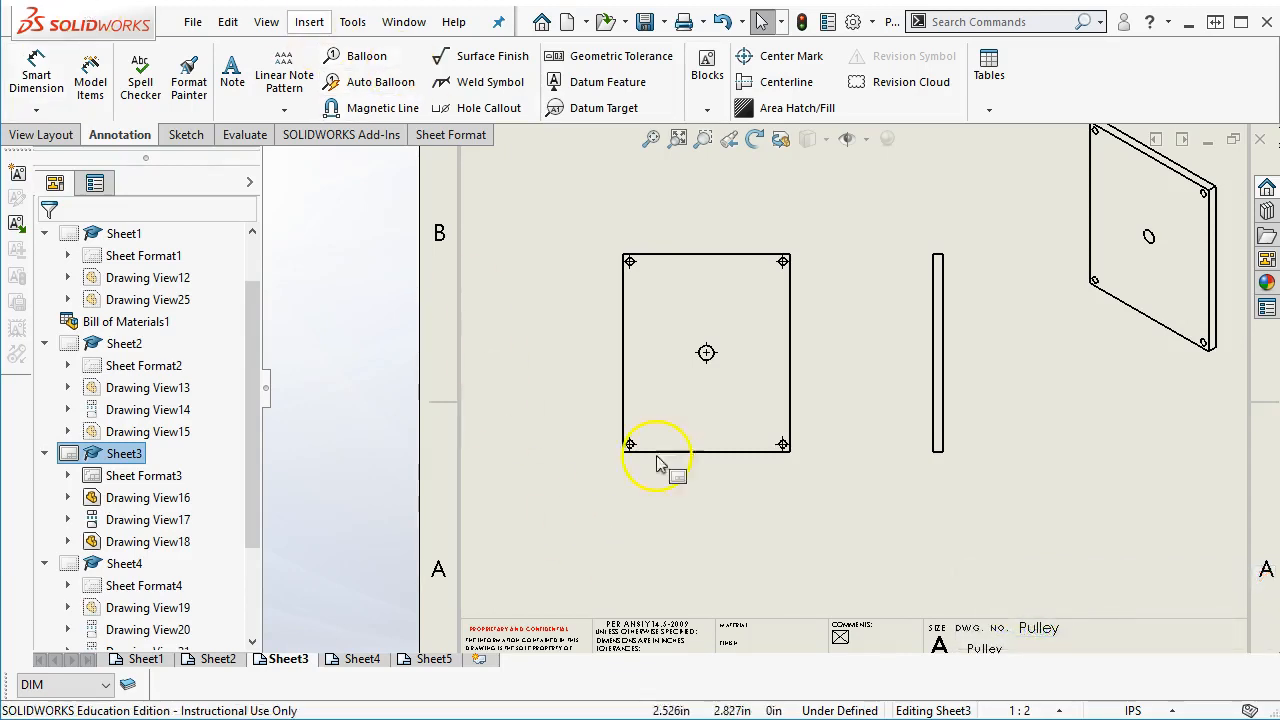
scroll(728, 362, down, 1)
scroll(728, 362, down, 2)
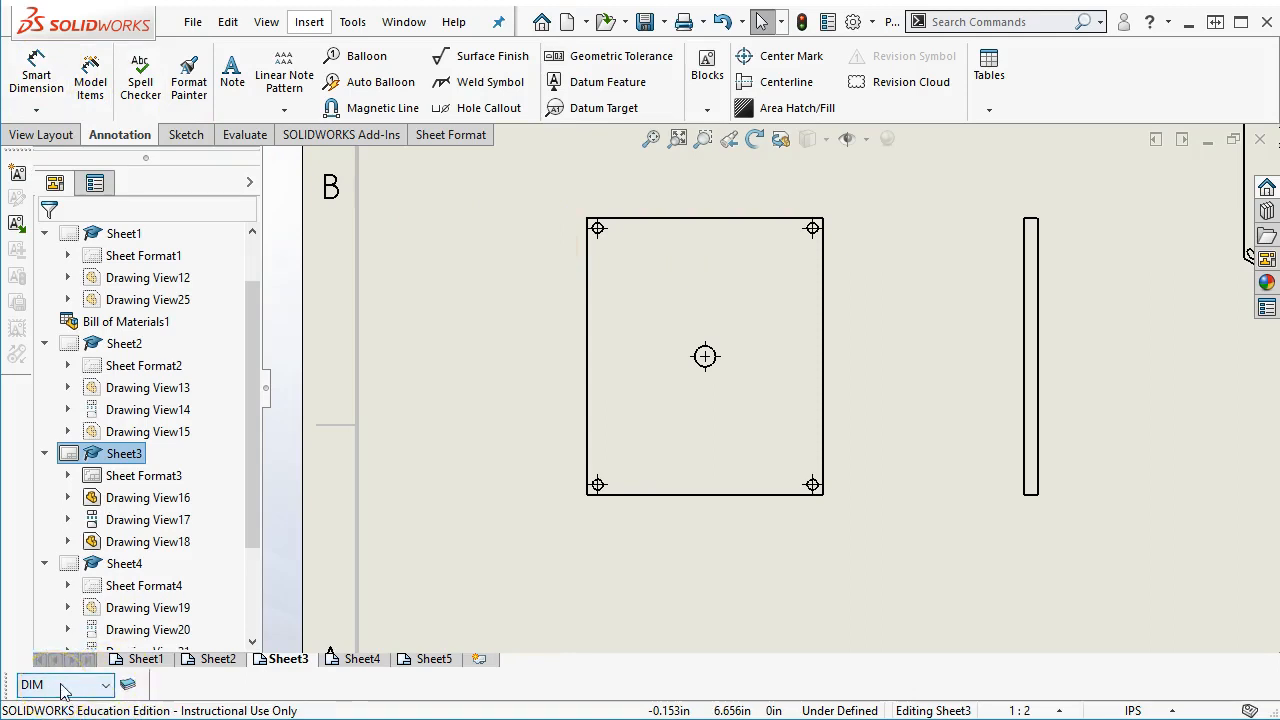
click(30, 68)
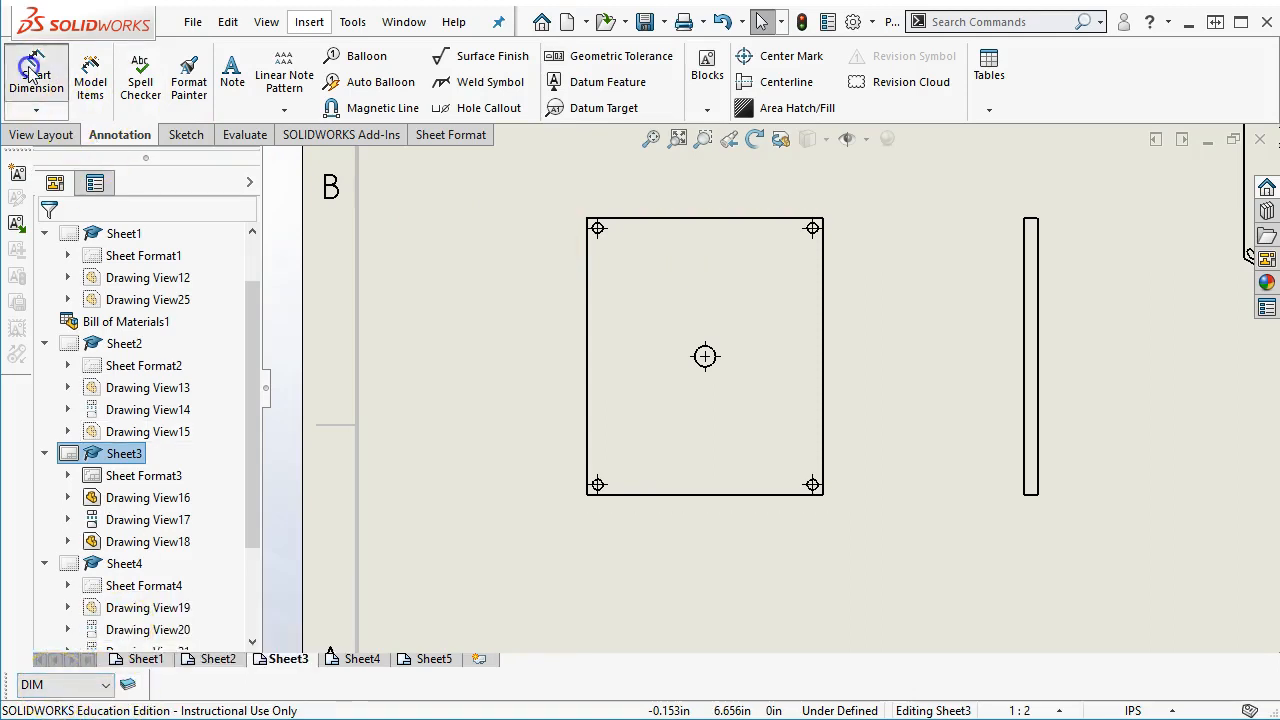
click(588, 380)
click(537, 354)
click(653, 496)
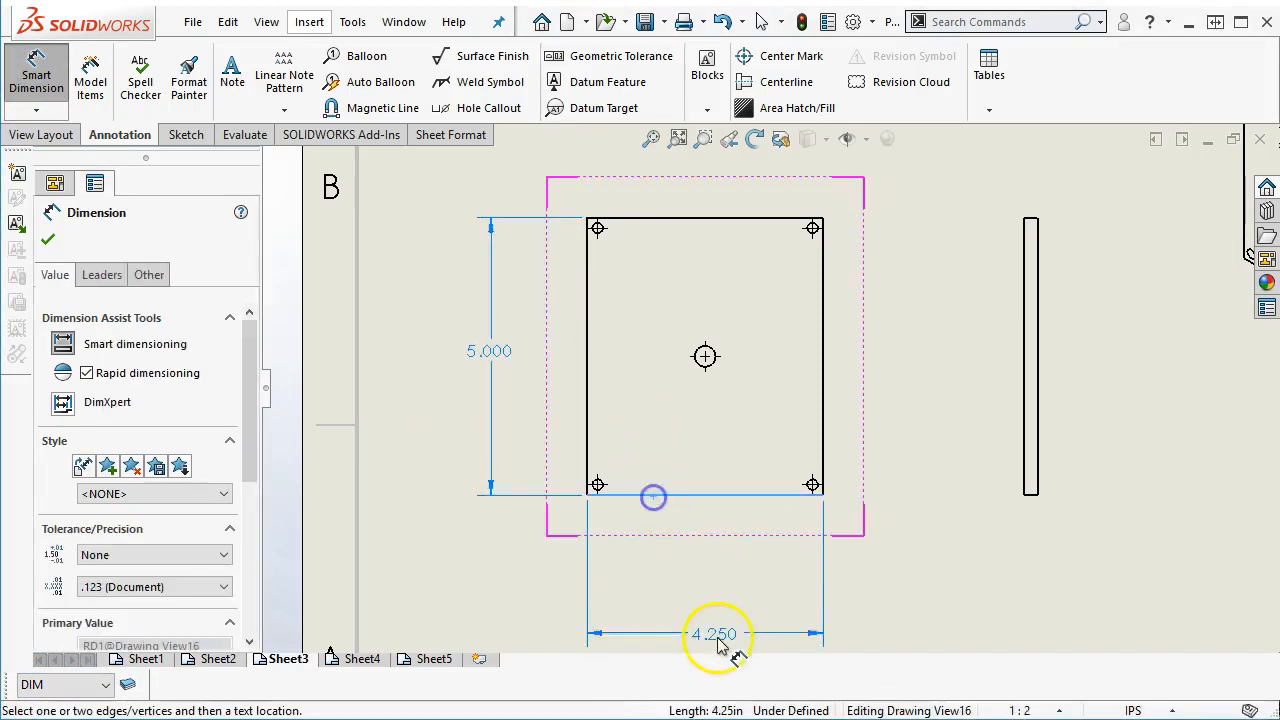
click(702, 620)
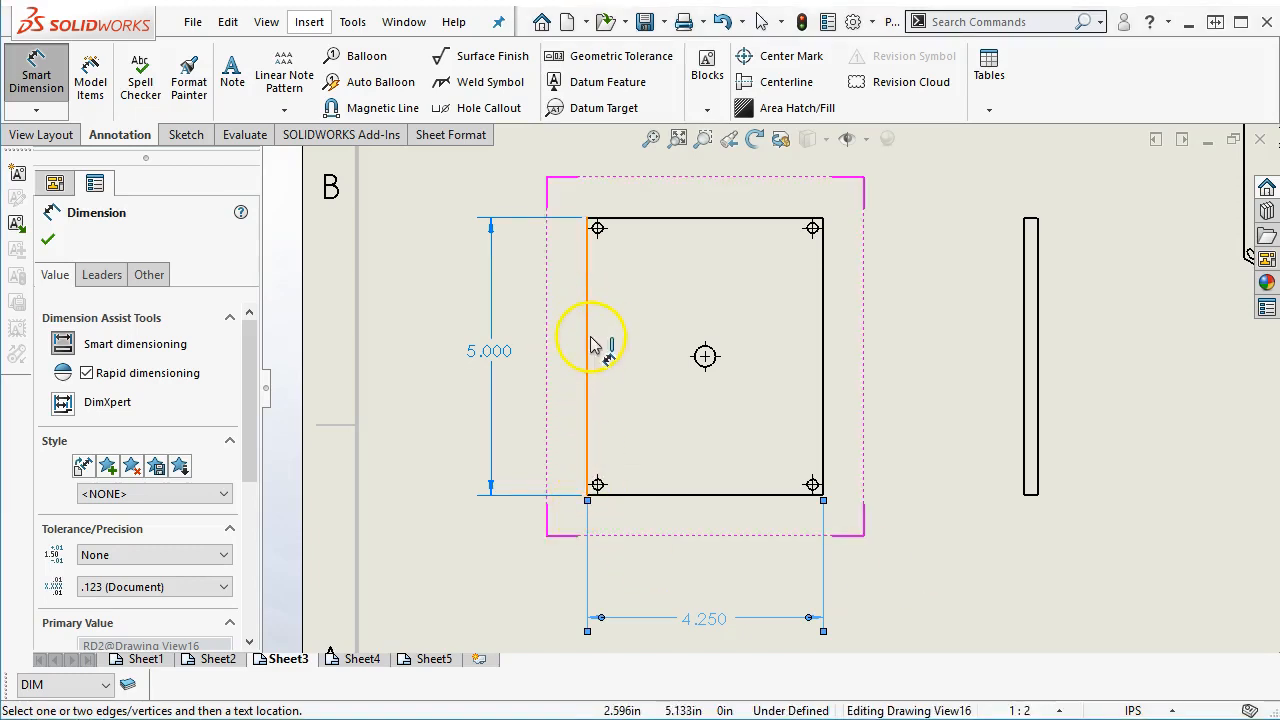
click(592, 494)
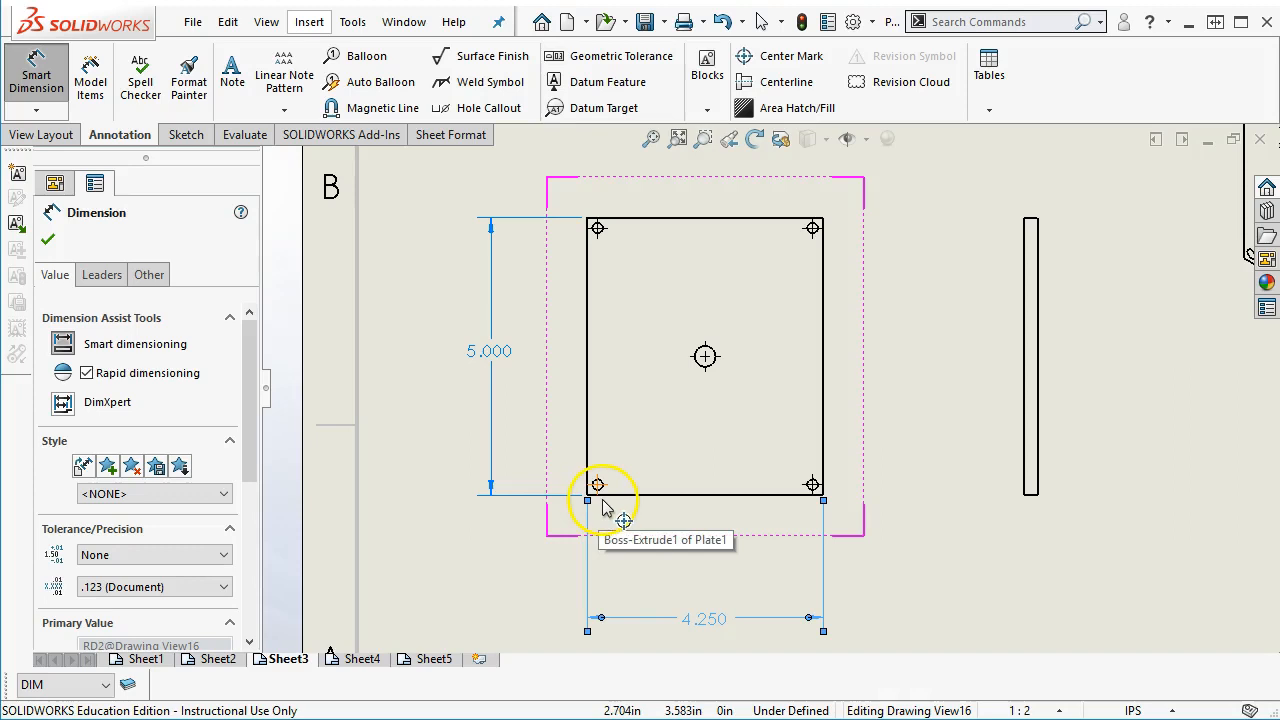
click(648, 553)
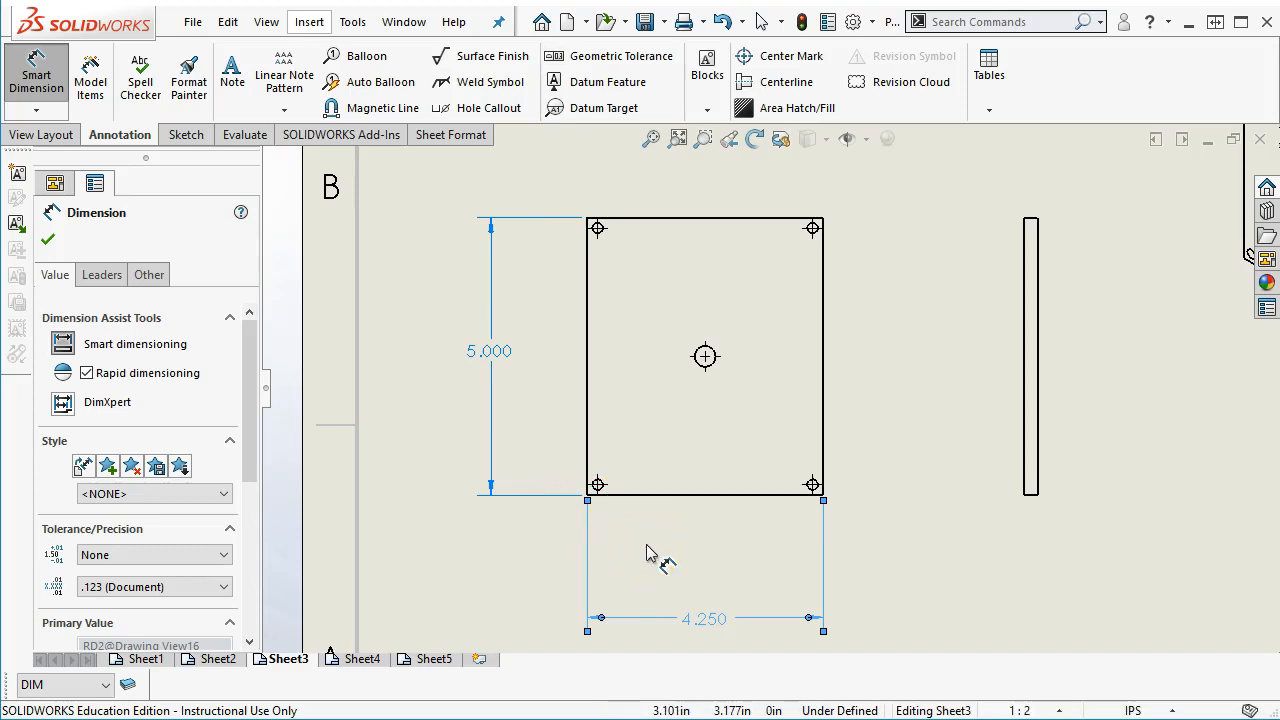
- Switch to Sheet4 to examine its plate views and tapped hole note, and return to Sheet3
scroll(648, 553, up, 4)
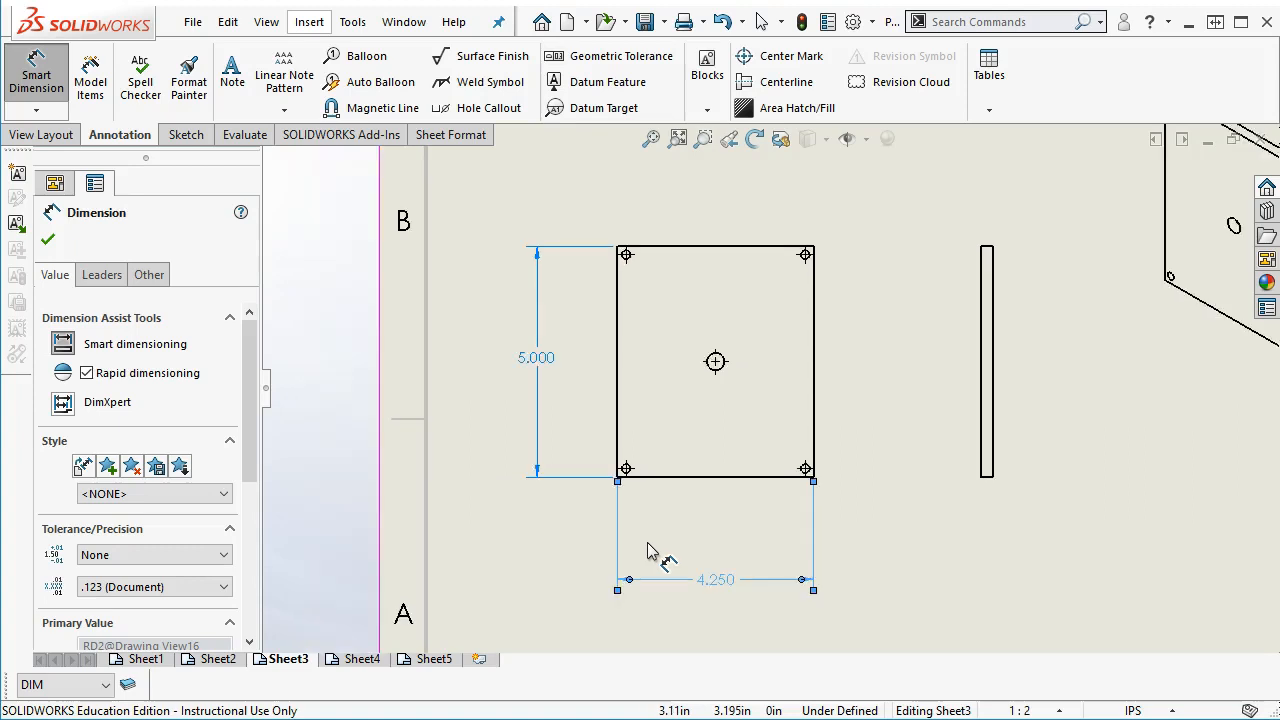
click(684, 452)
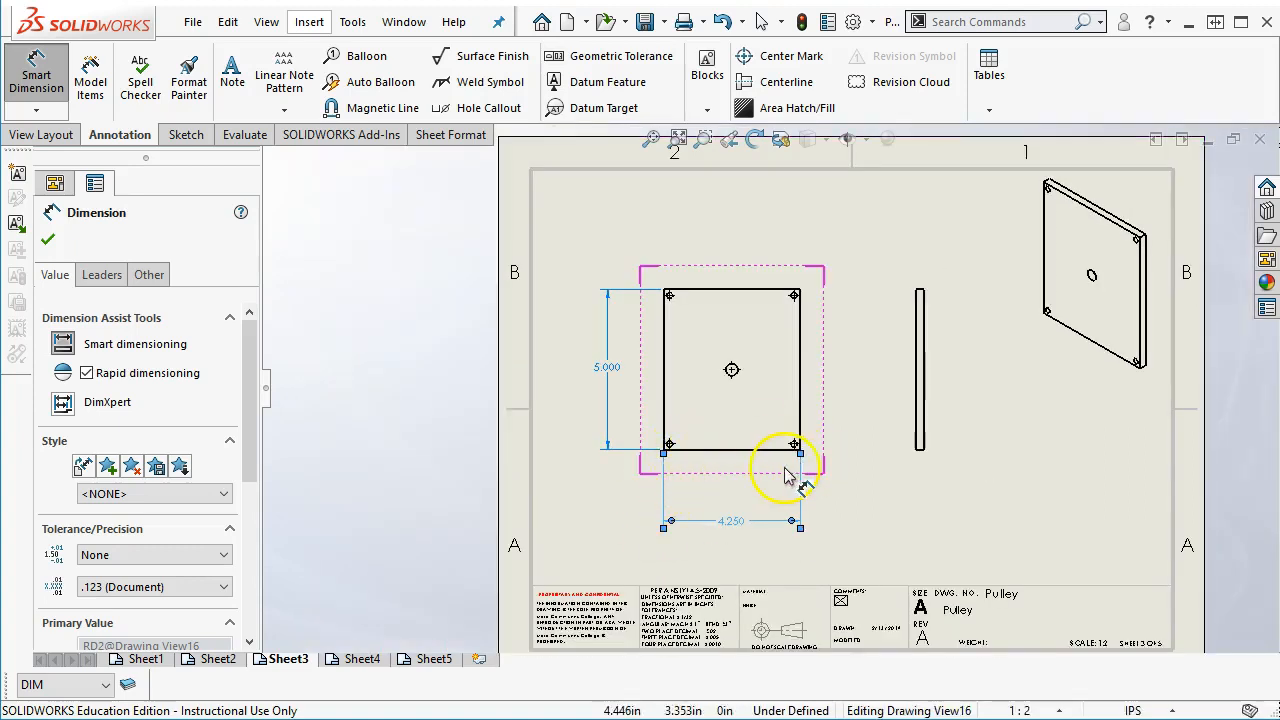
click(360, 659)
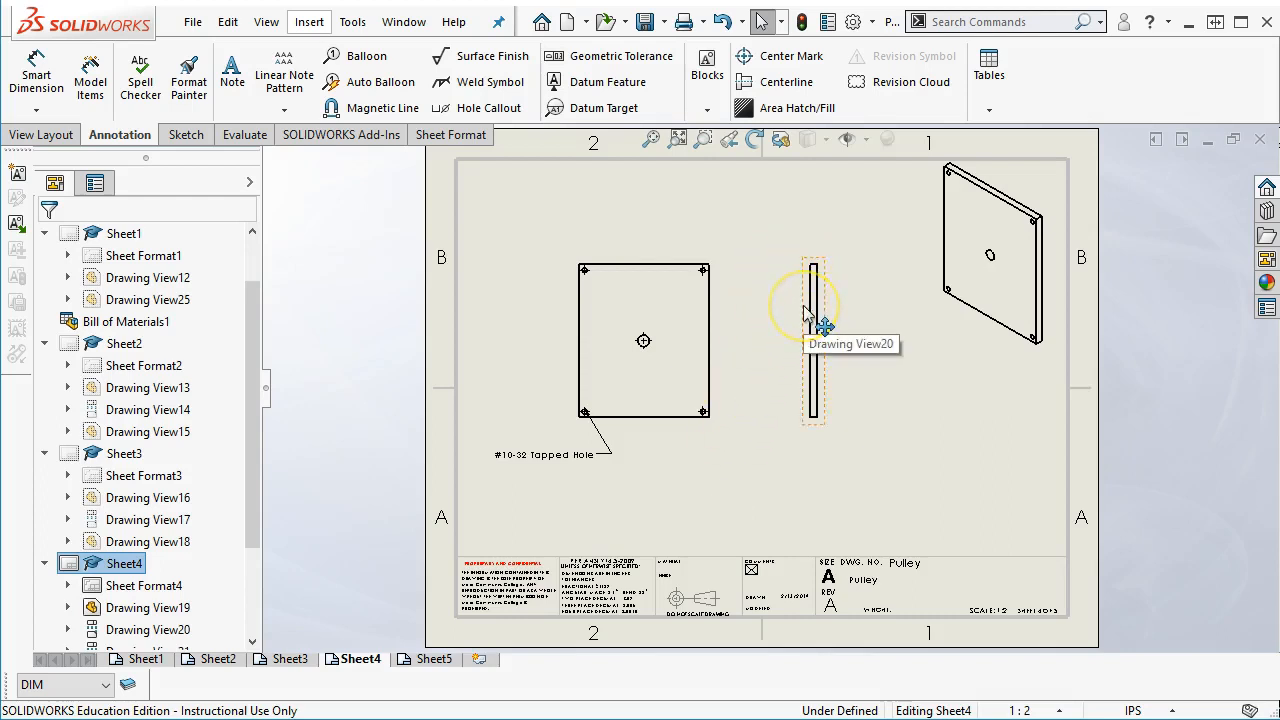
click(736, 468)
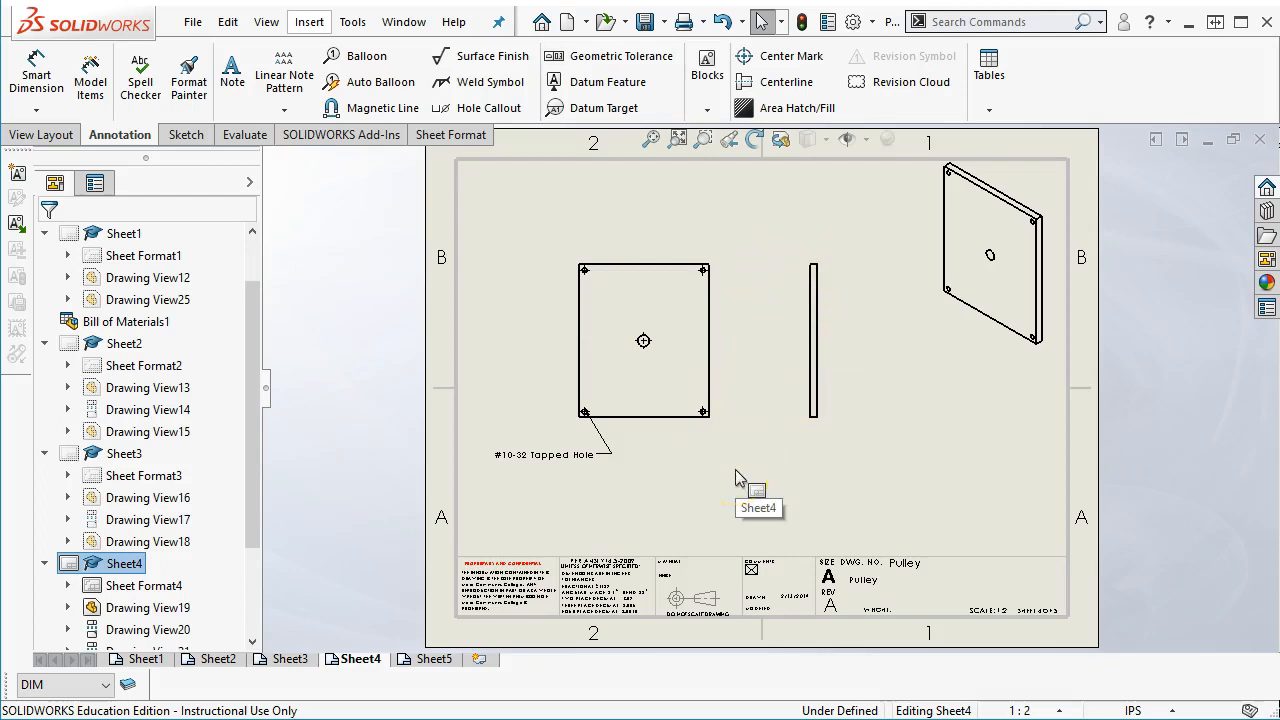
click(735, 470)
click(297, 660)
click(295, 661)
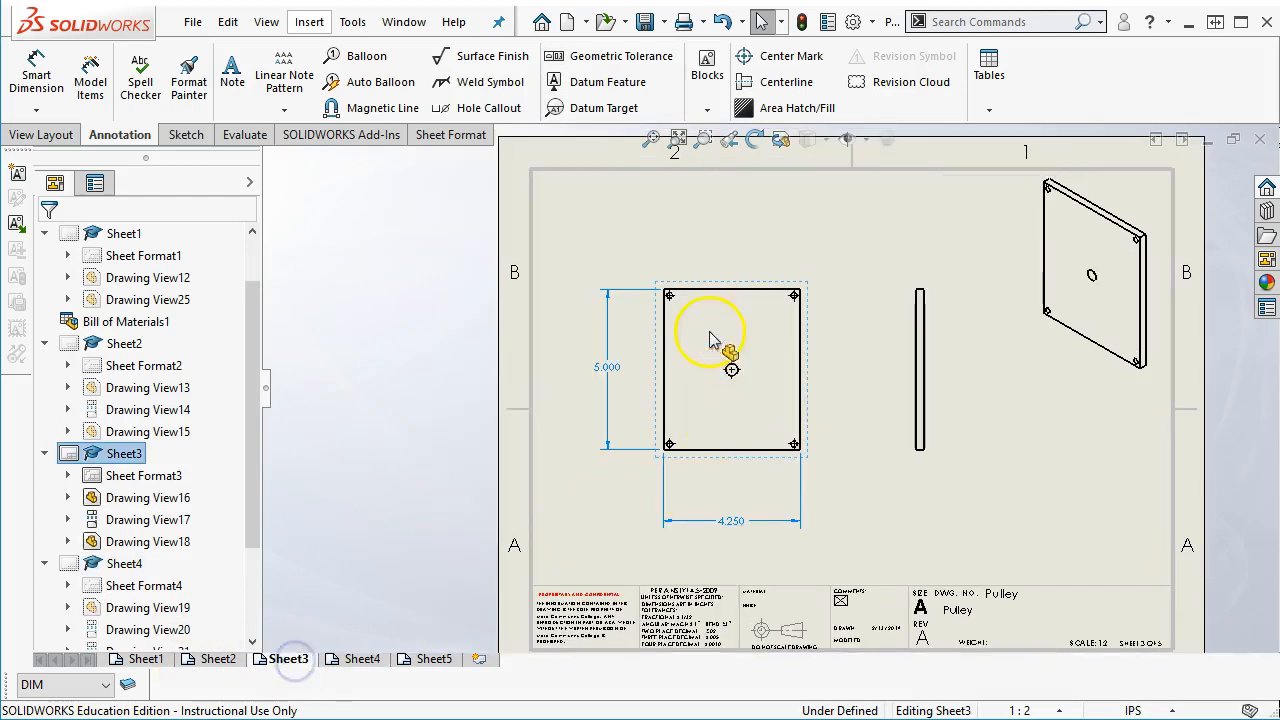
scroll(817, 420, down, 2)
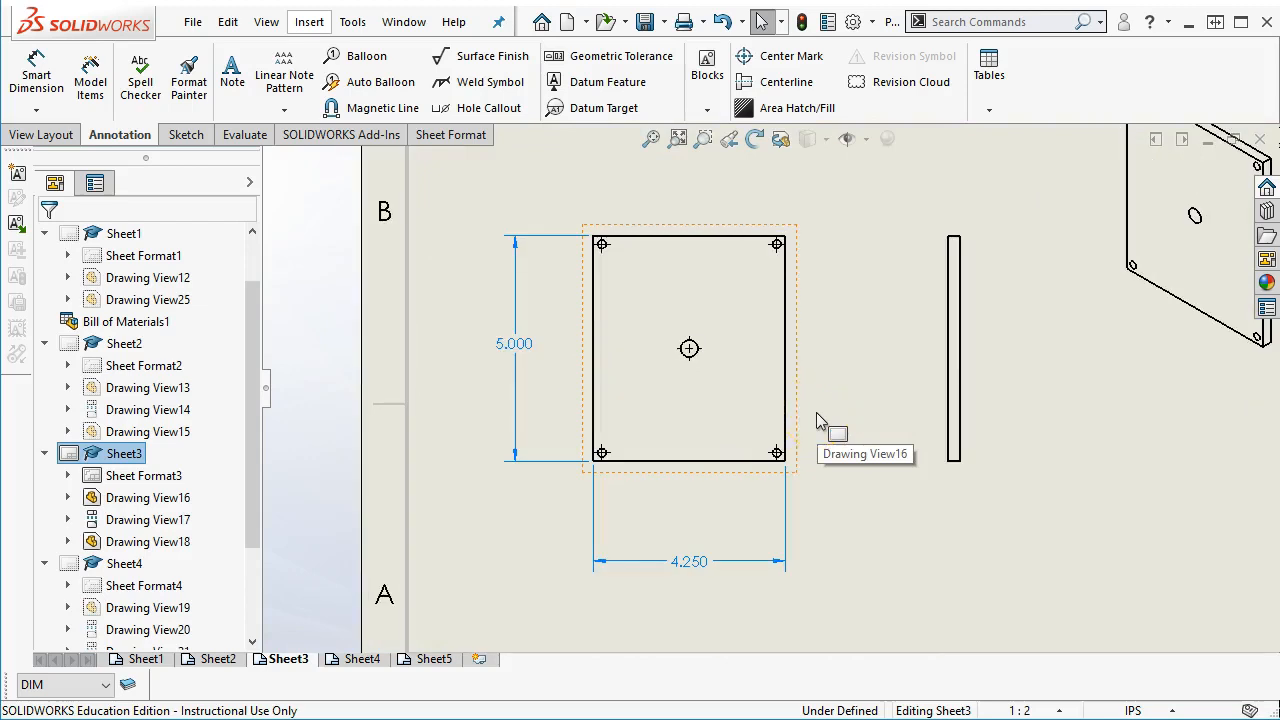
click(810, 395)
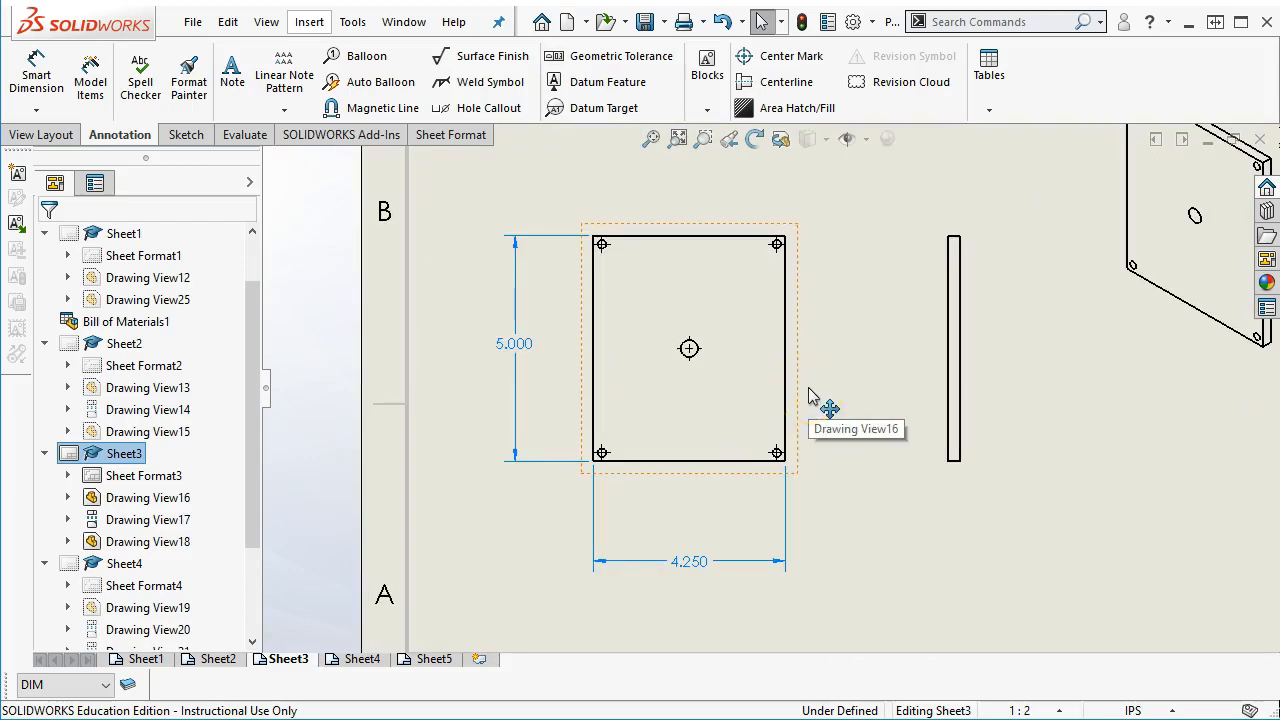
scroll(623, 248, down, 3)
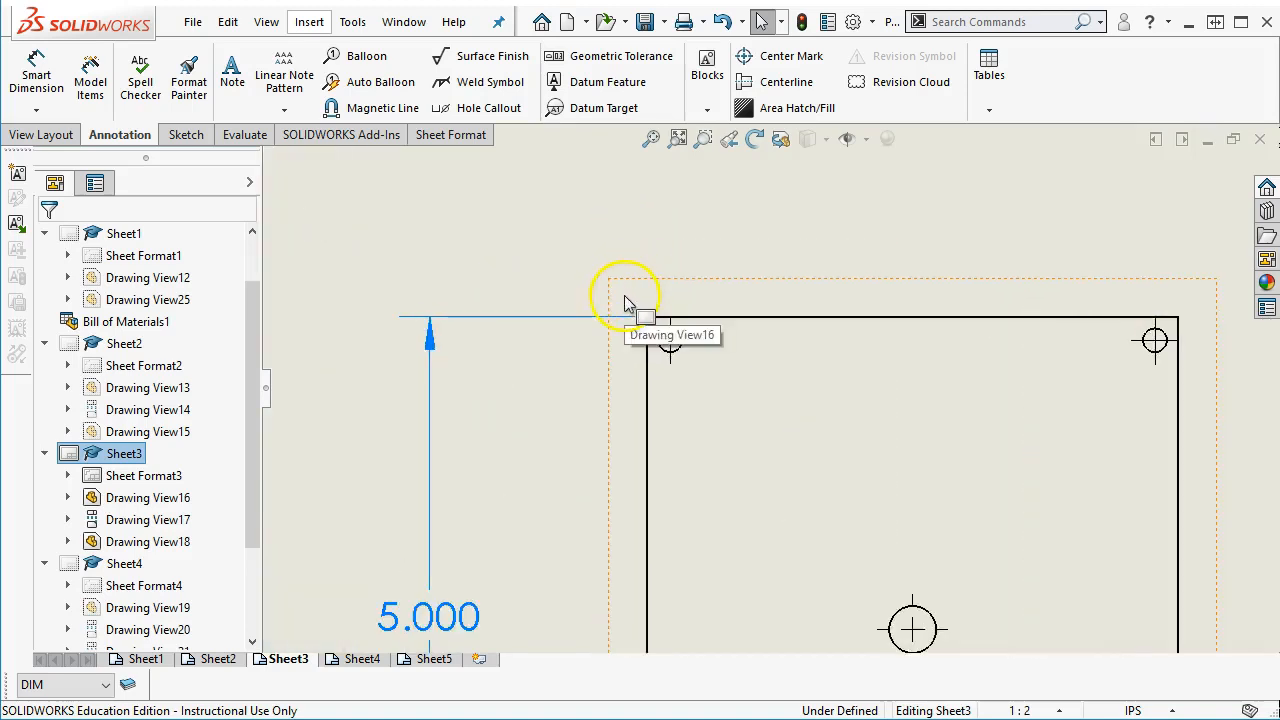
scroll(771, 331, up, 2)
right_click(800, 244)
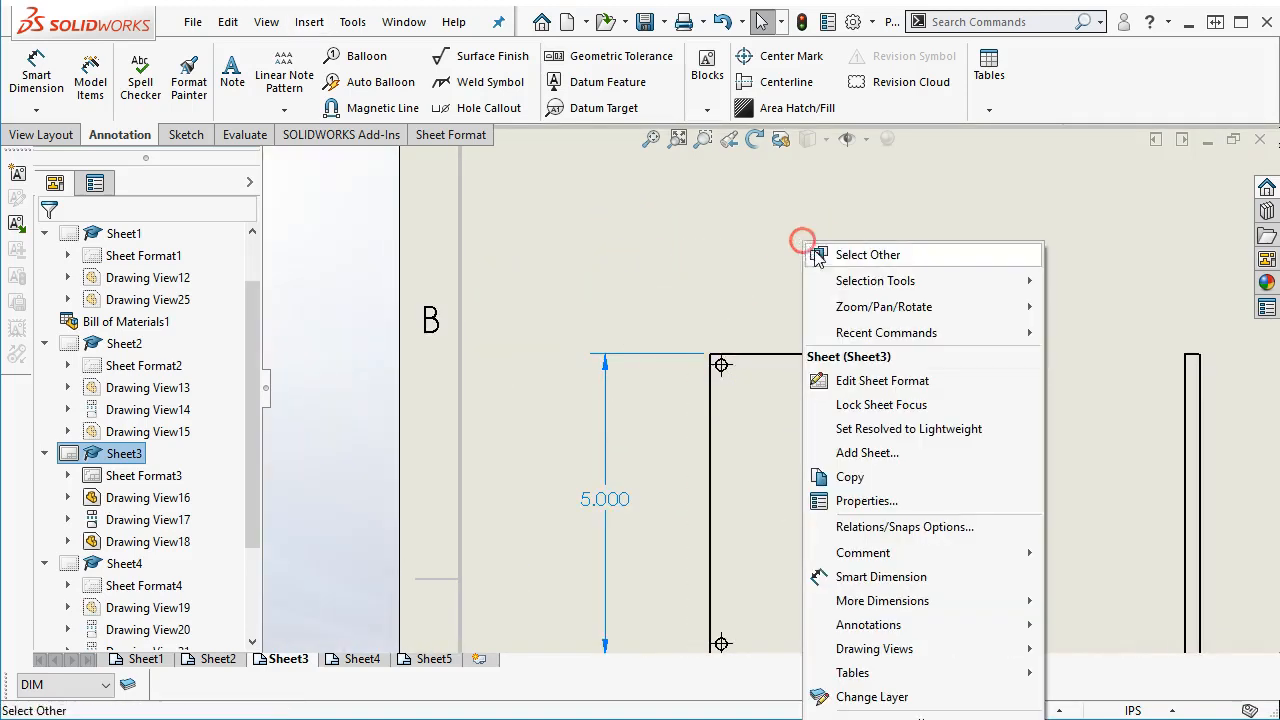
click(727, 290)
- Assign the center marks of all five holes in the plate's front view to the CEN layer
click(722, 365)
scroll(950, 375, down, 1)
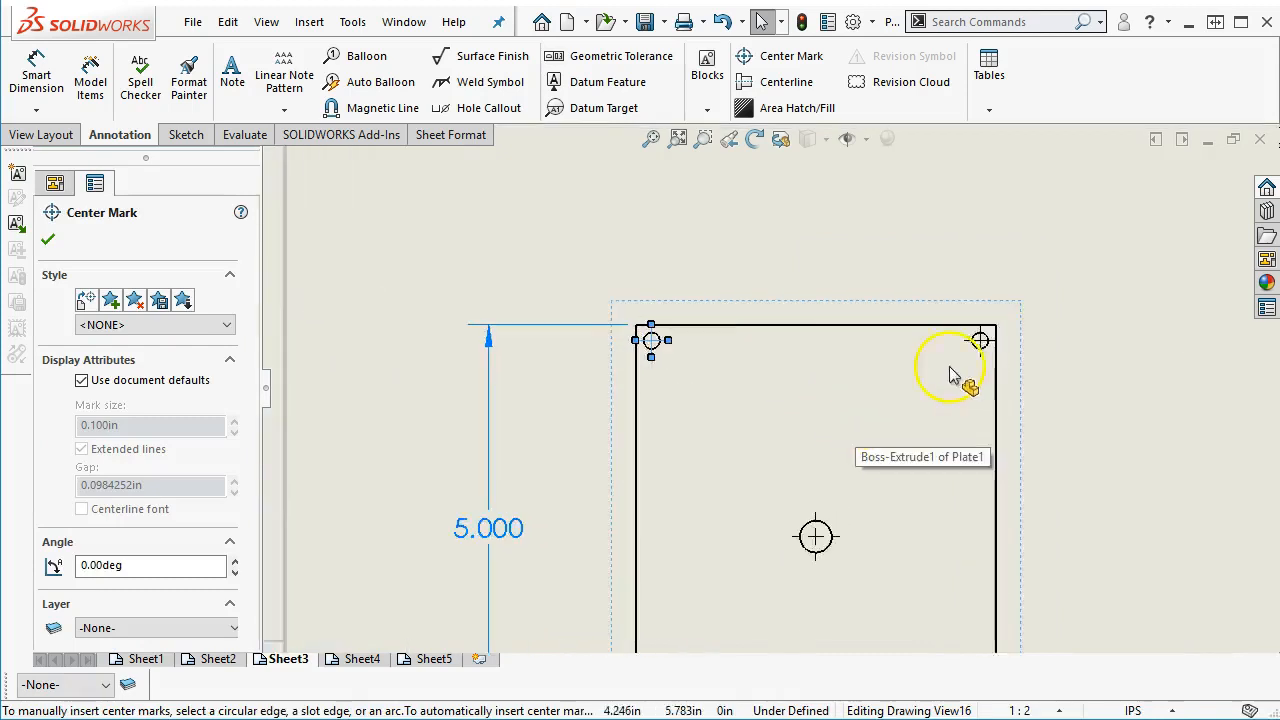
scroll(950, 375, down, 1)
click(986, 344)
click(815, 562)
scroll(837, 563, up, 3)
scroll(729, 400, down, 2)
scroll(645, 465, down, 1)
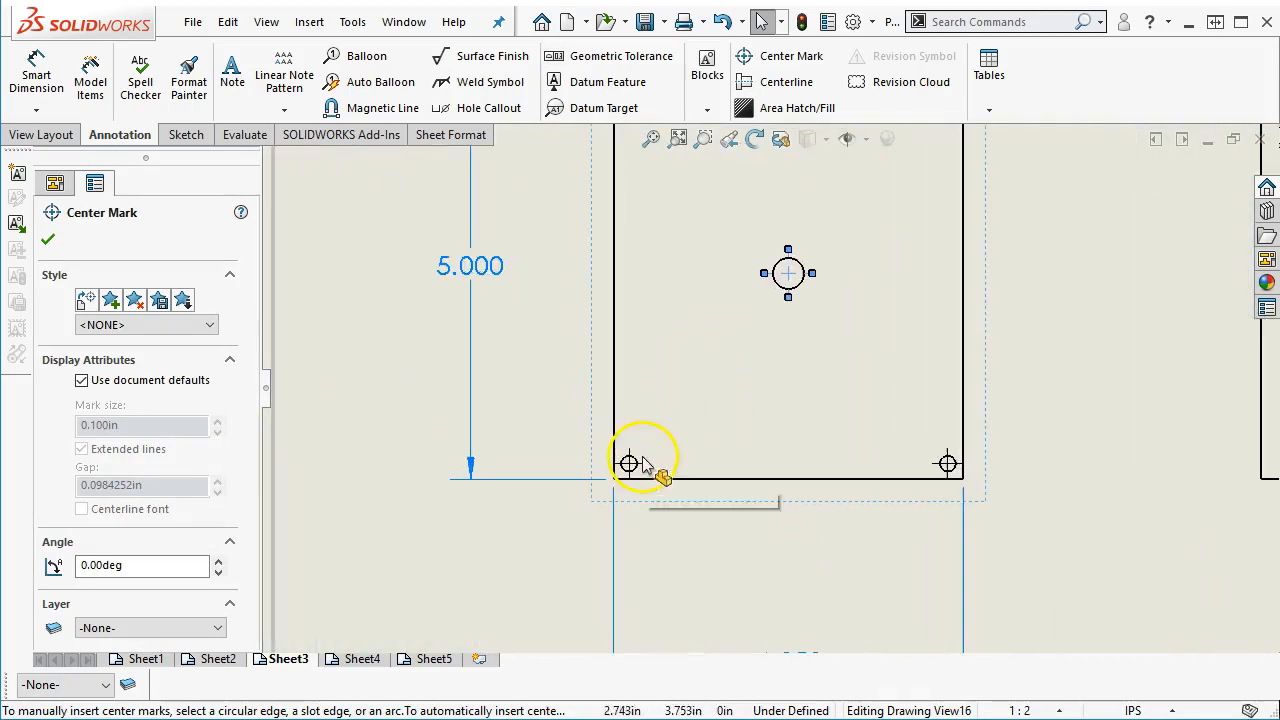
click(628, 463)
click(947, 464)
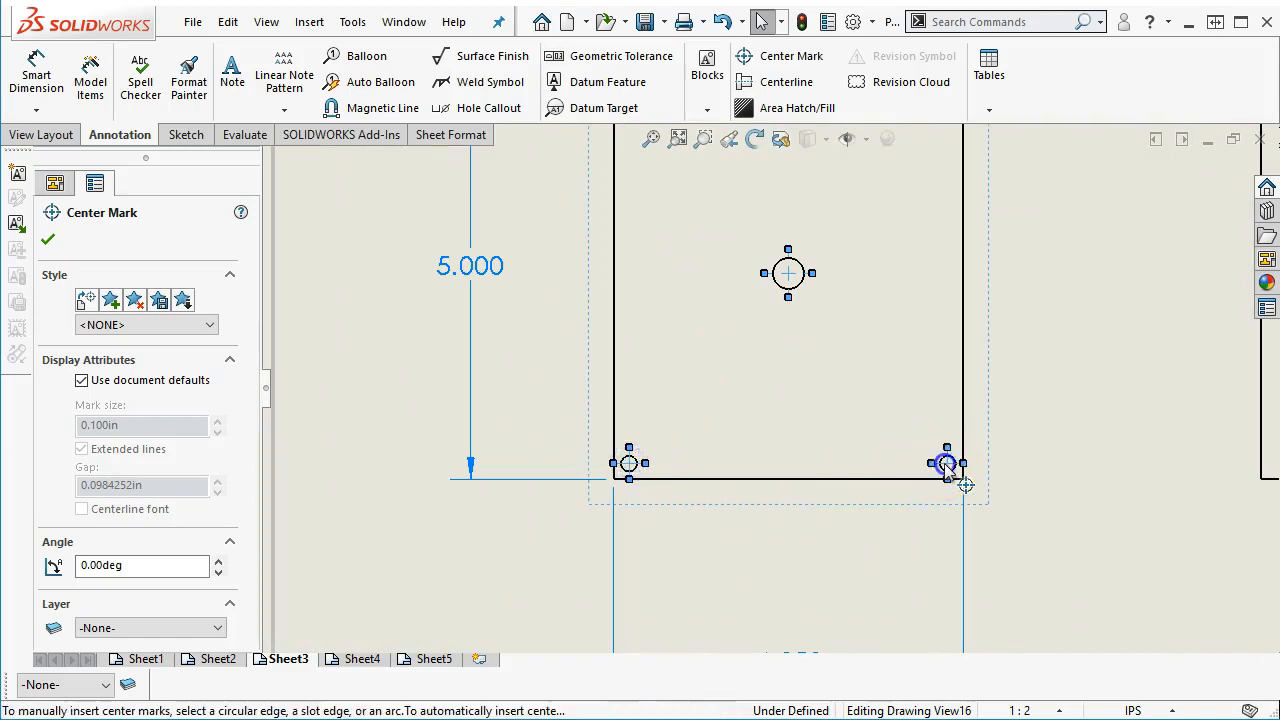
click(110, 628)
click(100, 664)
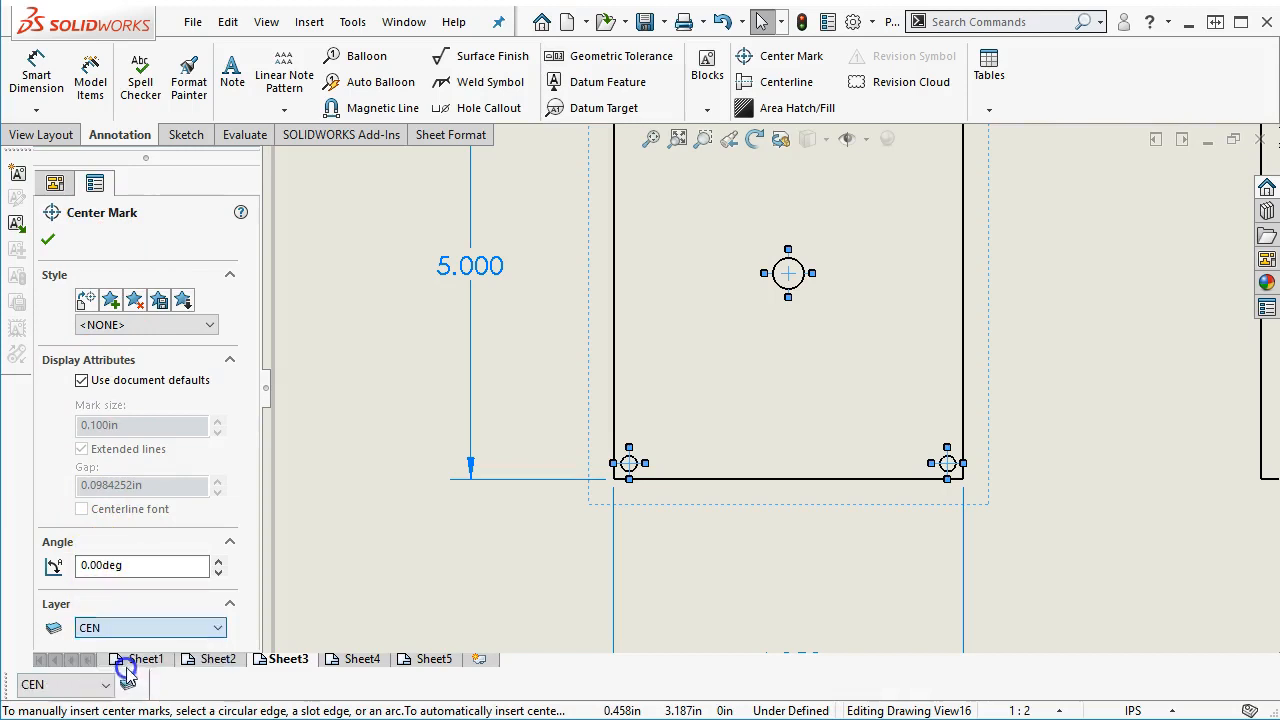
click(510, 498)
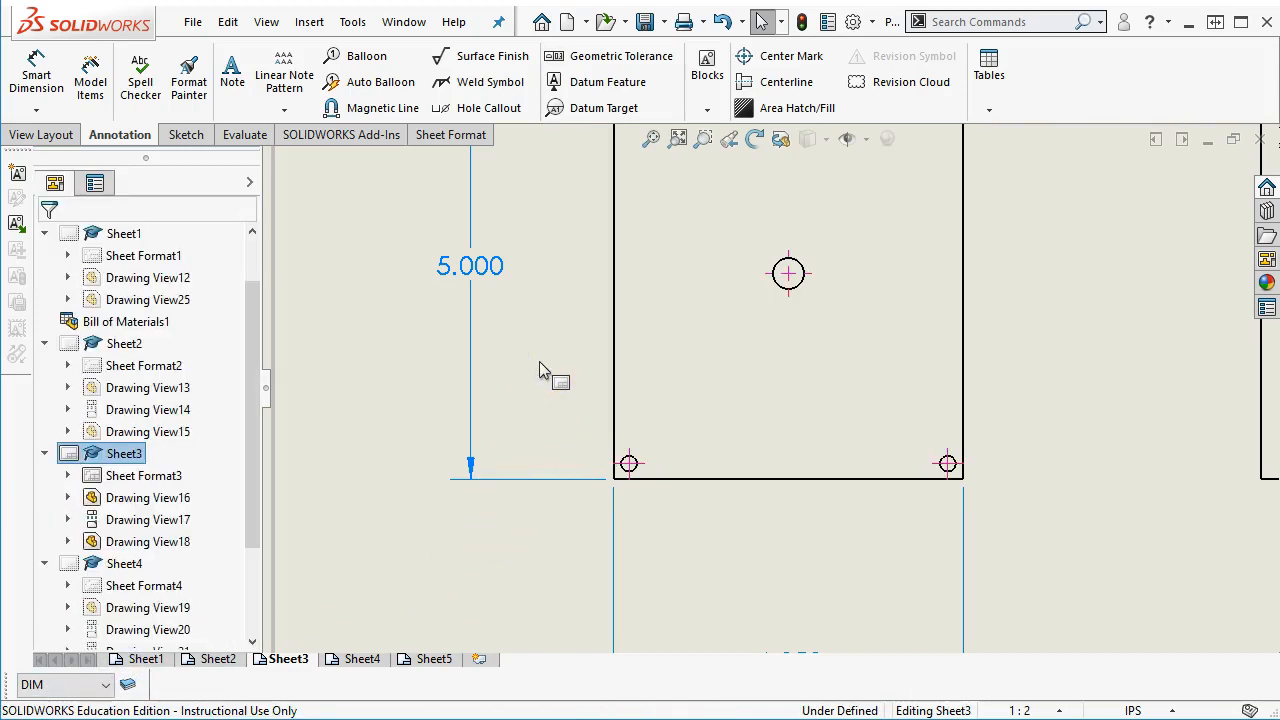
- Try to dimension the horizontal distance from the plate's left edge to the lower-left hole, below the front view
scroll(777, 371, up, 3)
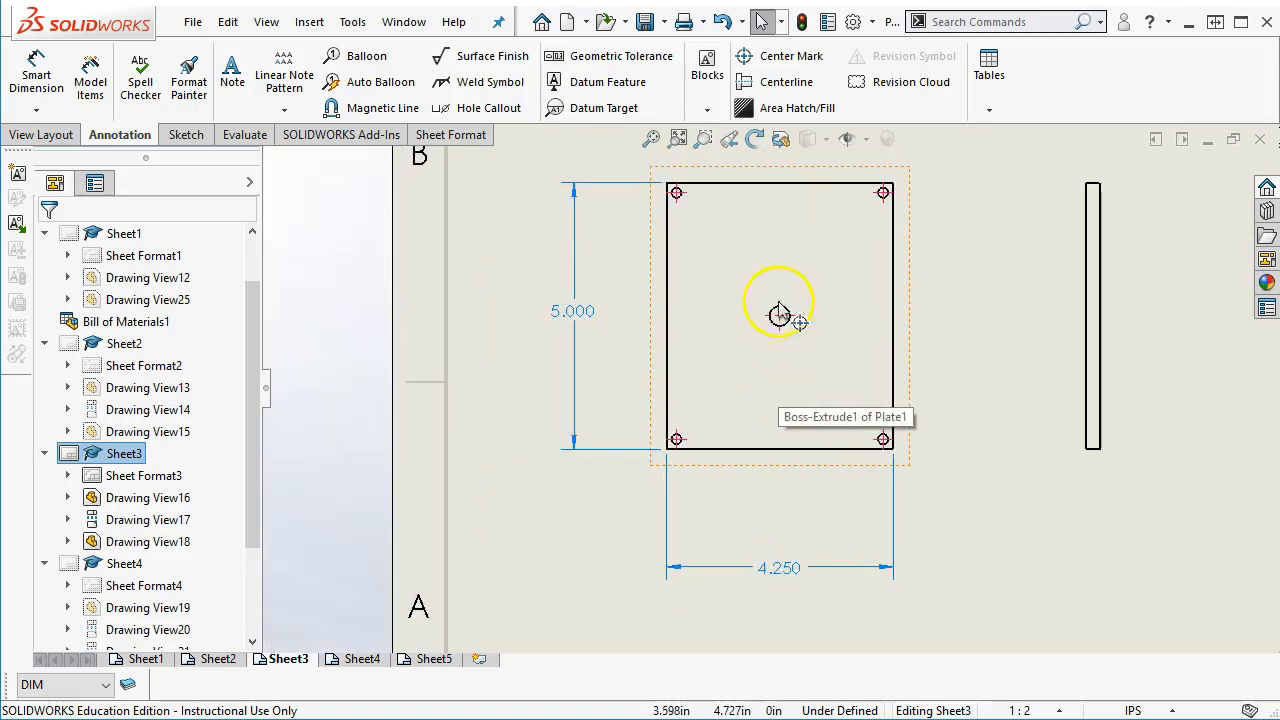
scroll(771, 285, down, 2)
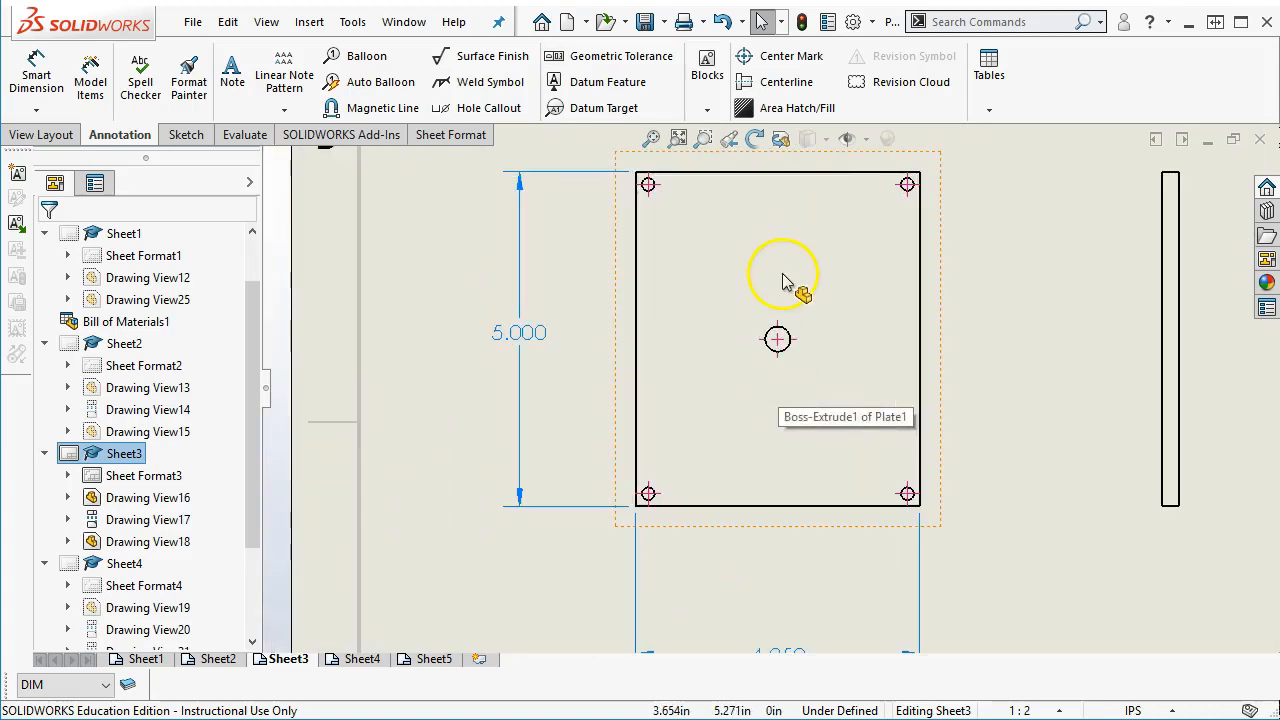
click(36, 72)
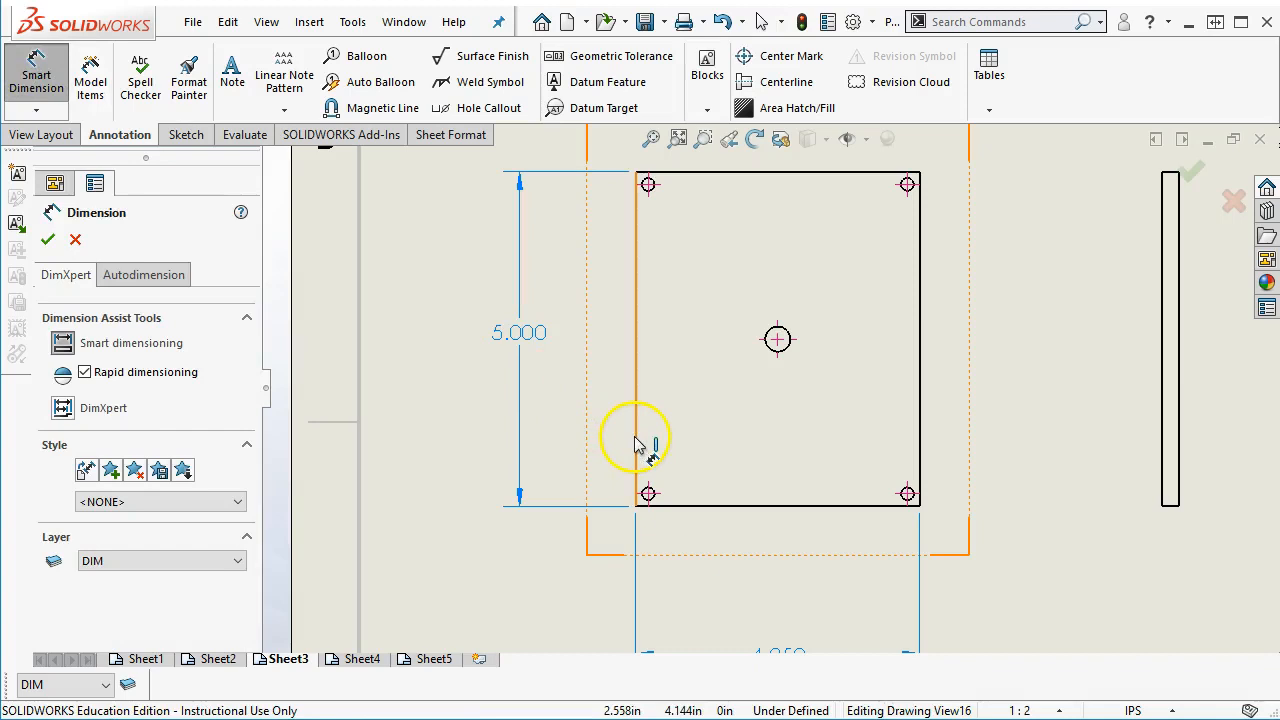
click(637, 435)
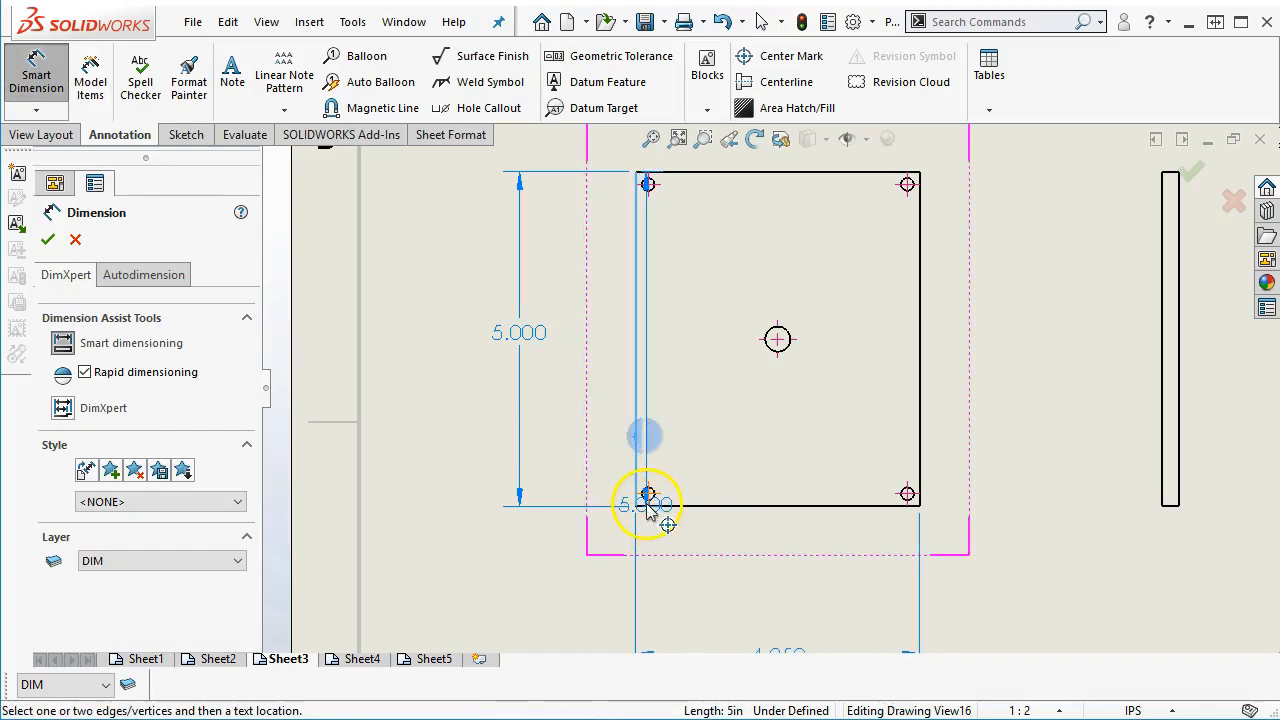
click(647, 495)
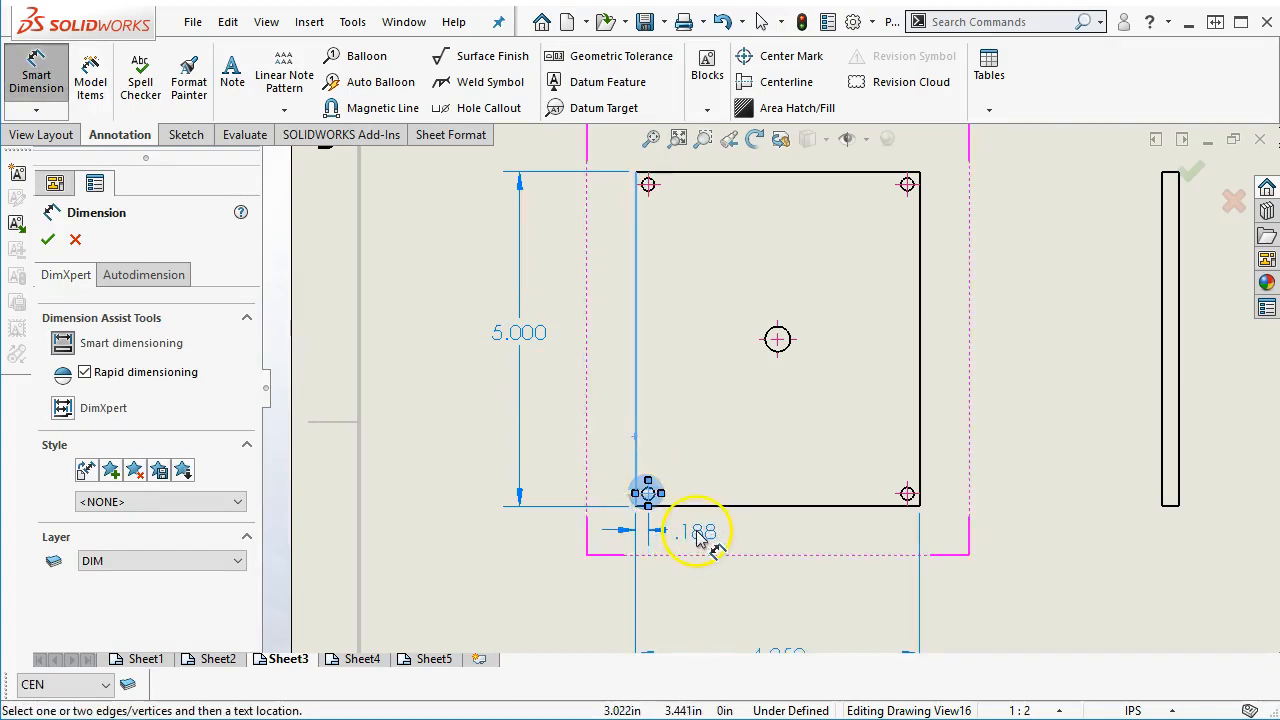
click(697, 535)
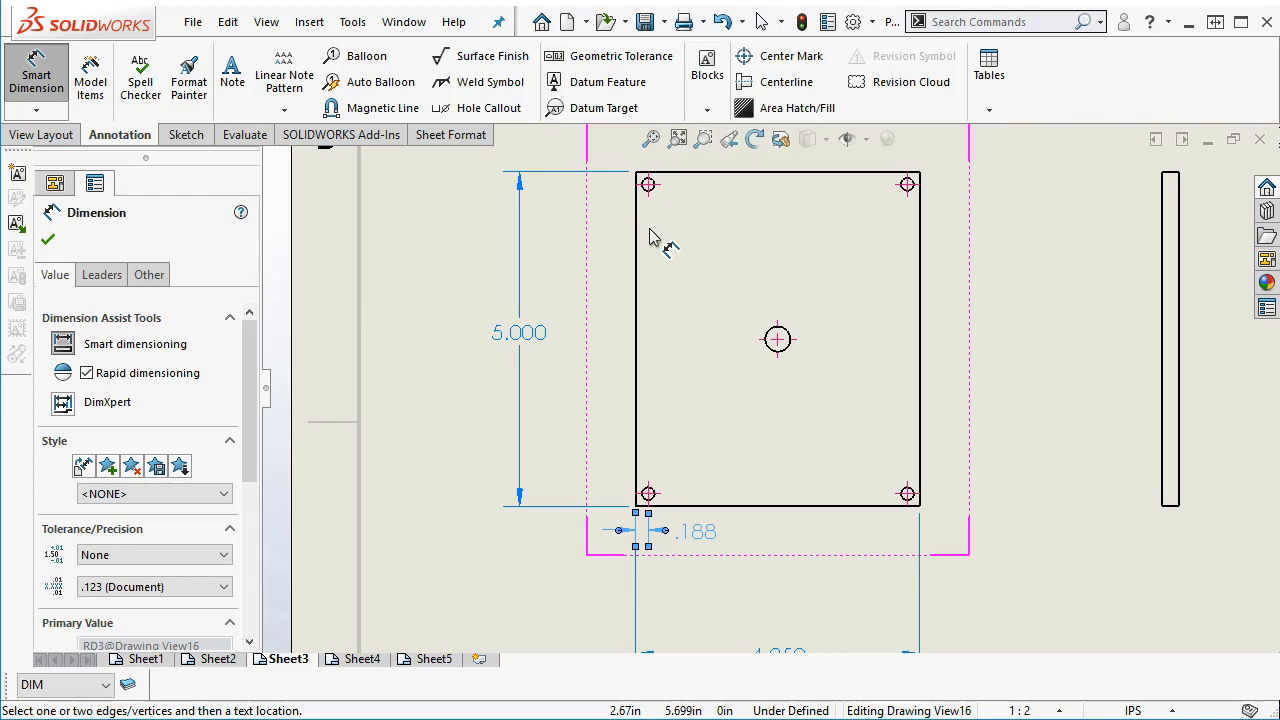
key(Escape)
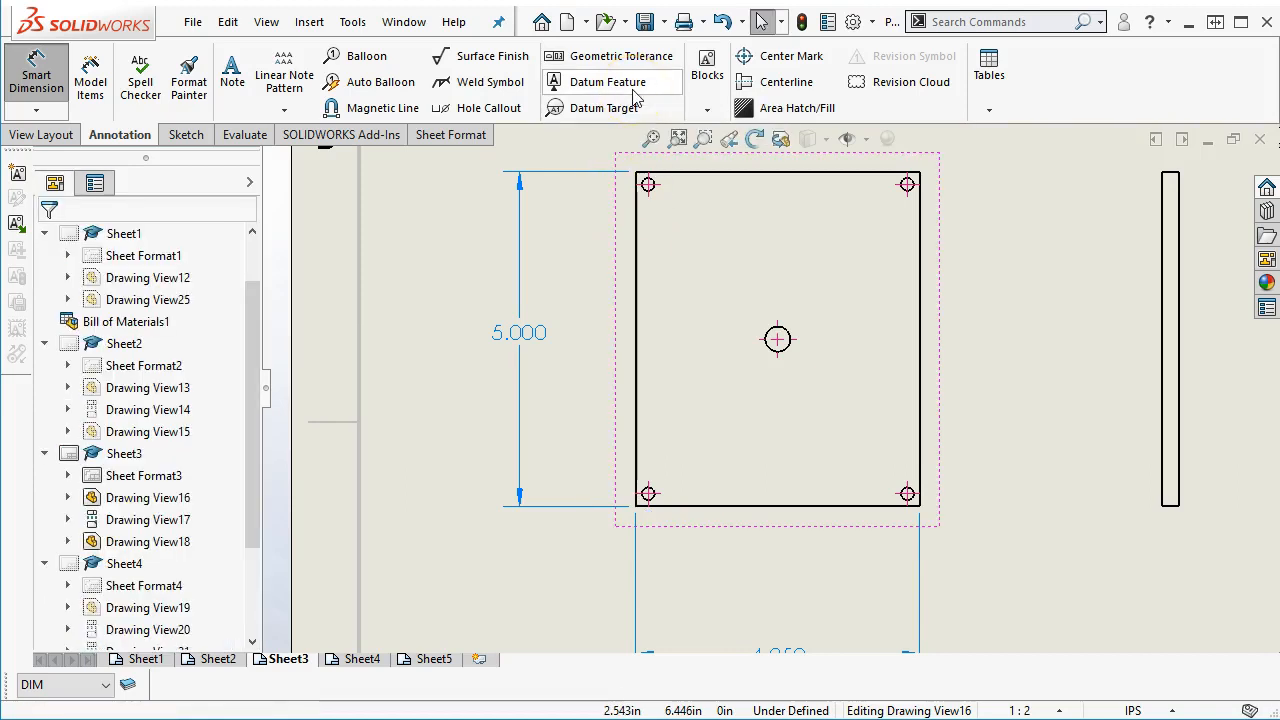
- Dimension the horizontal distances from the plate's left edge to the upper-left and upper-right holes, stacking them below the front view
click(36, 76)
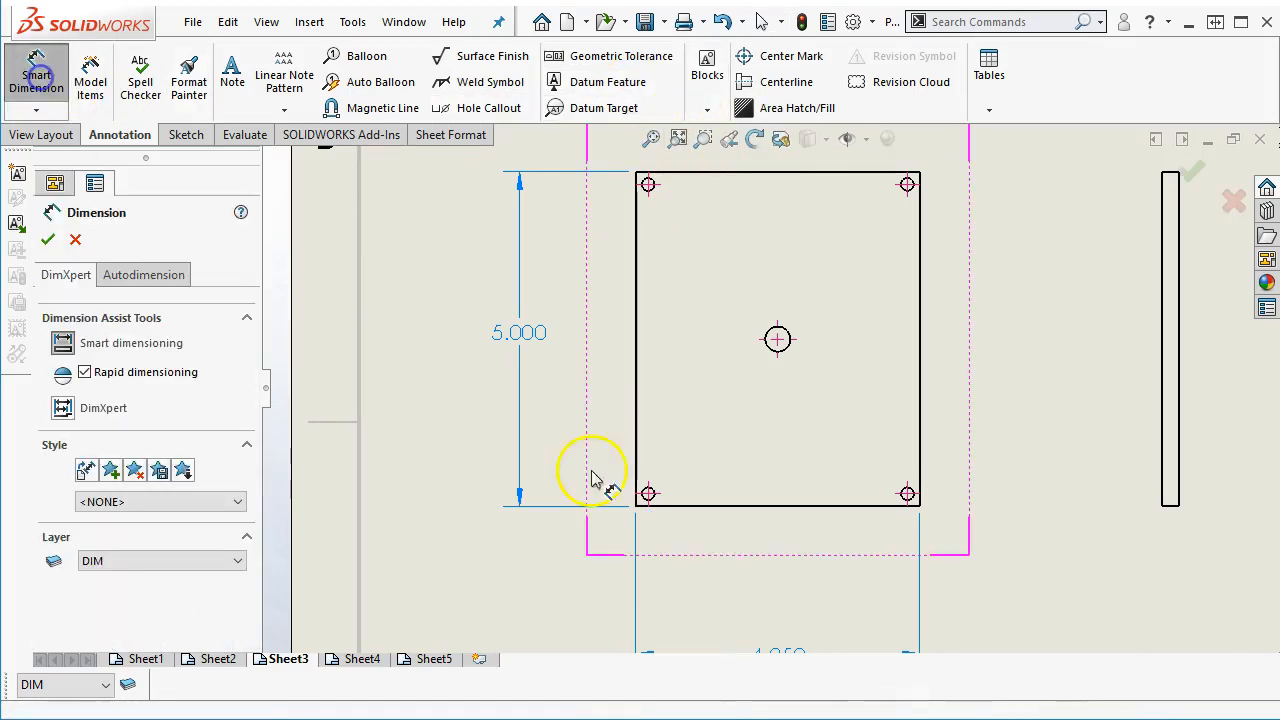
click(638, 441)
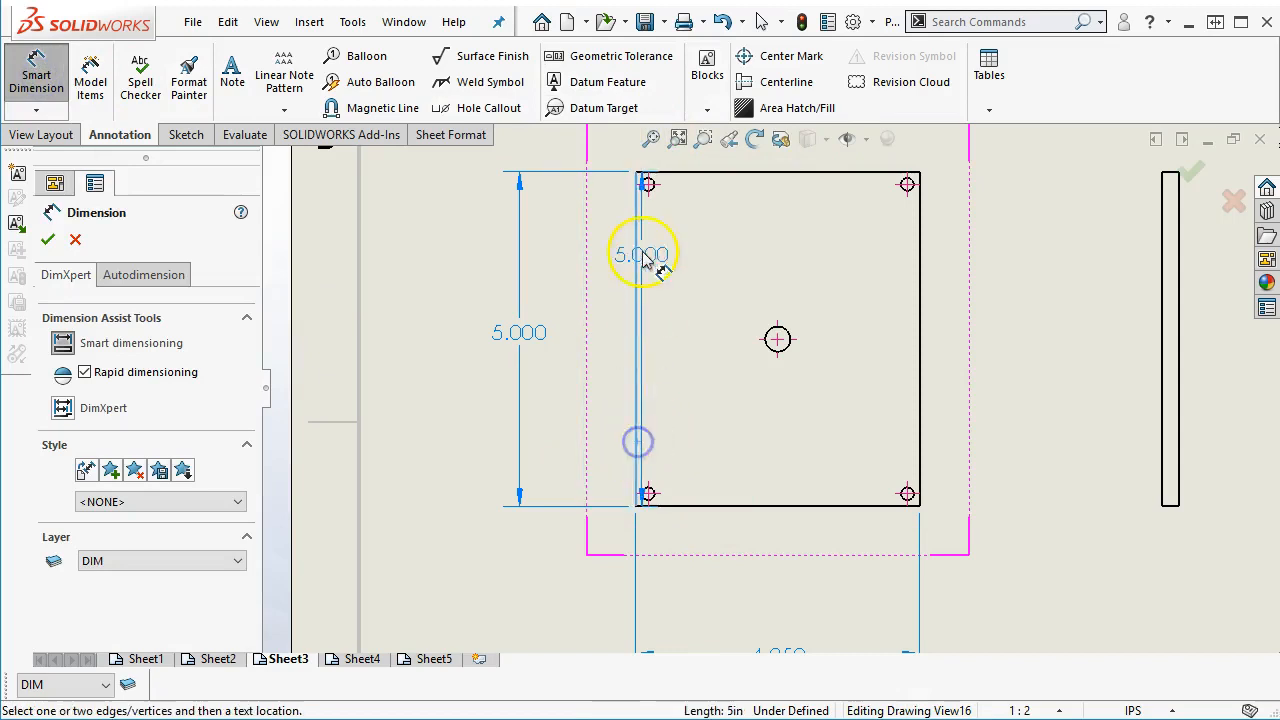
click(648, 197)
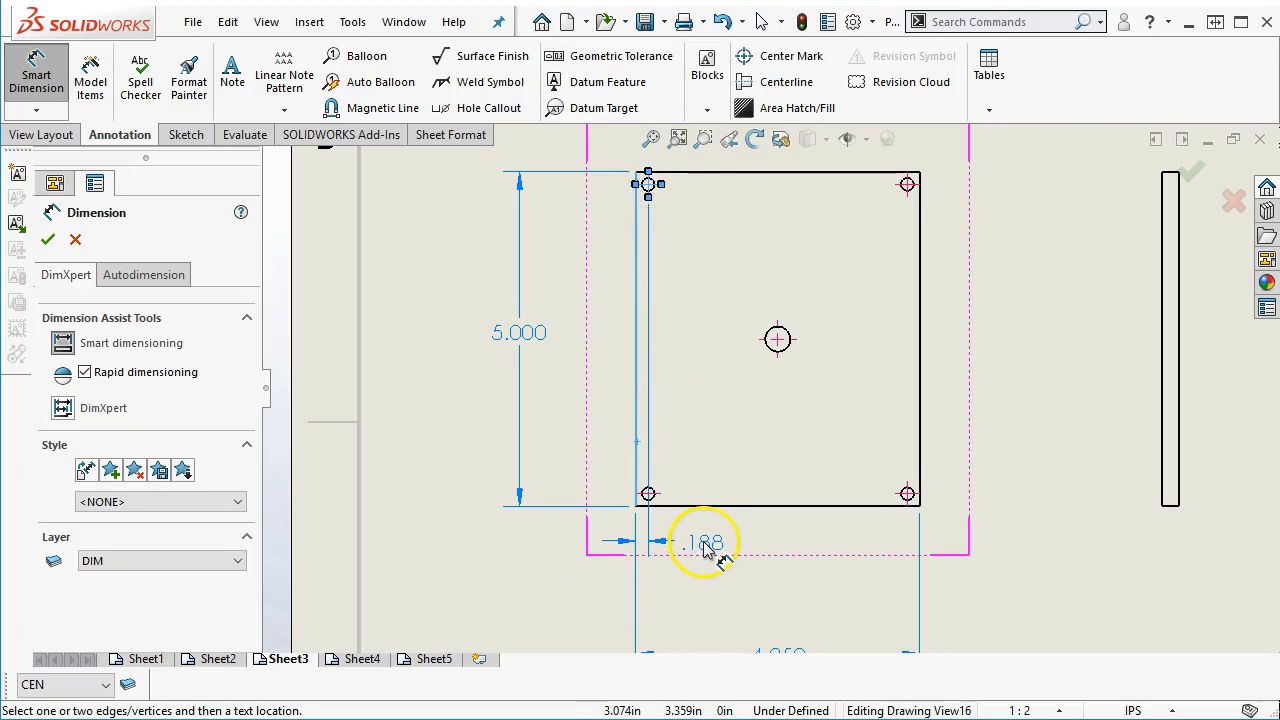
click(705, 545)
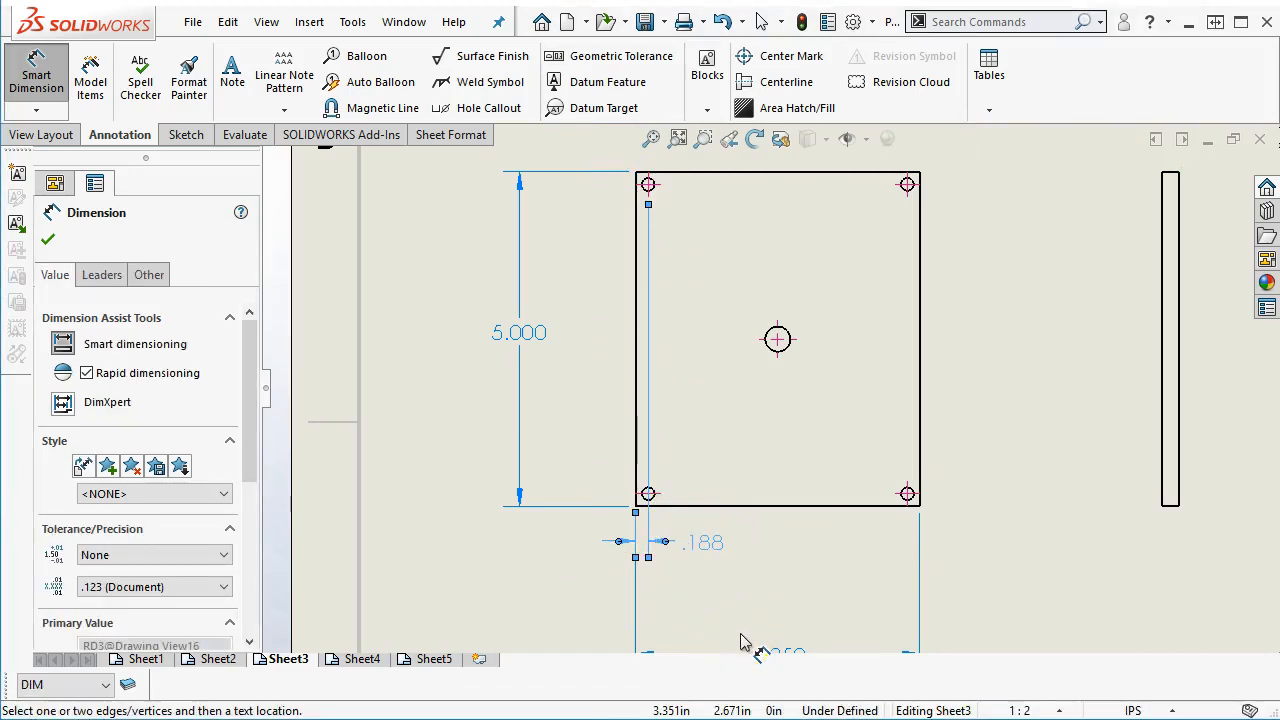
click(703, 590)
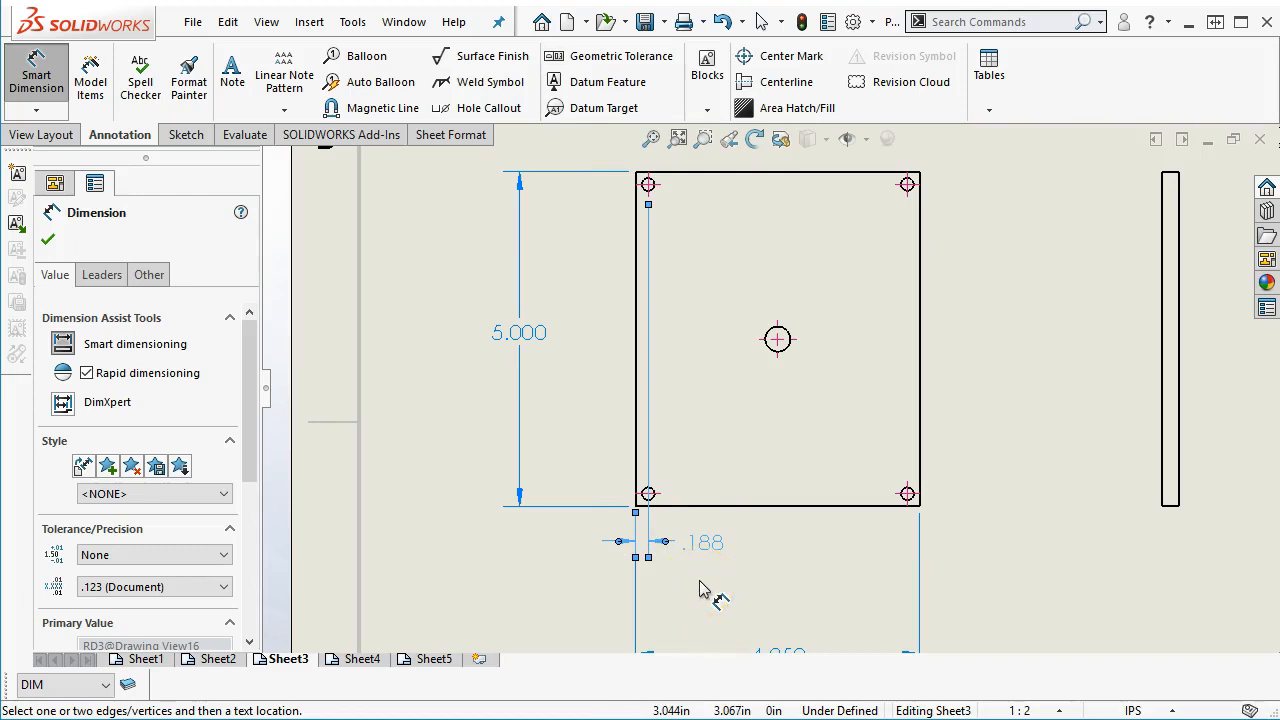
click(639, 444)
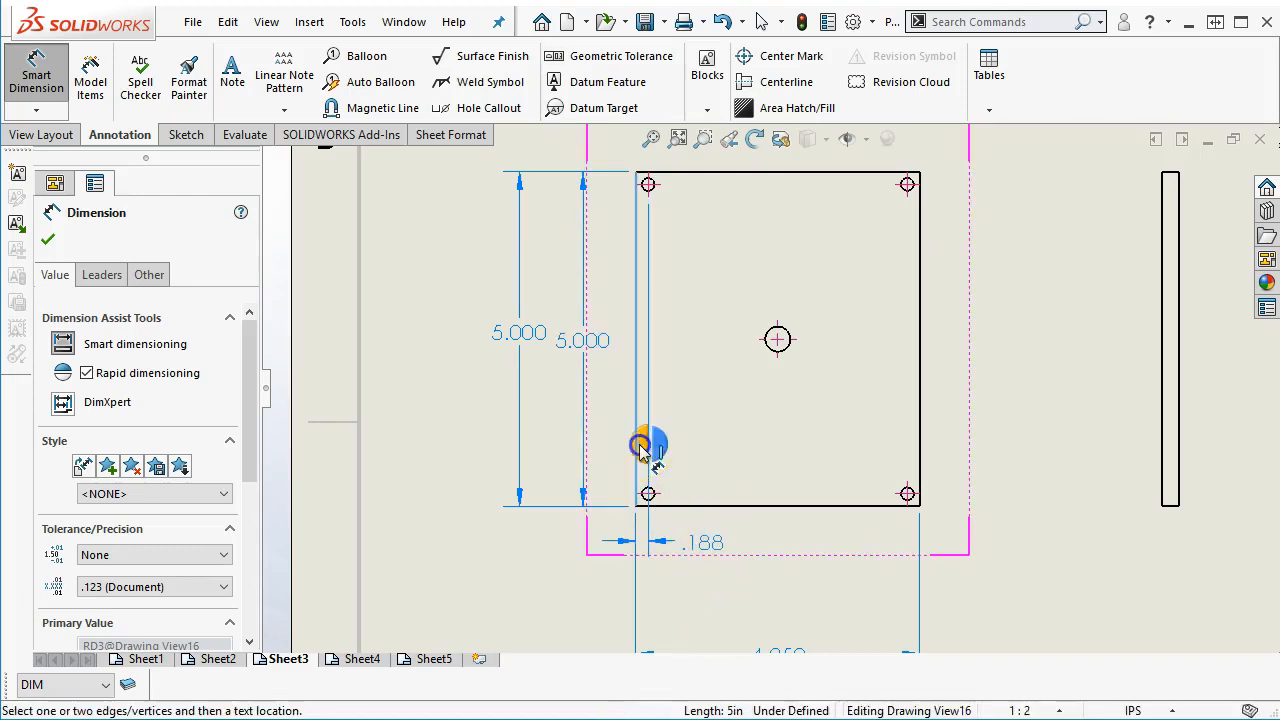
click(907, 192)
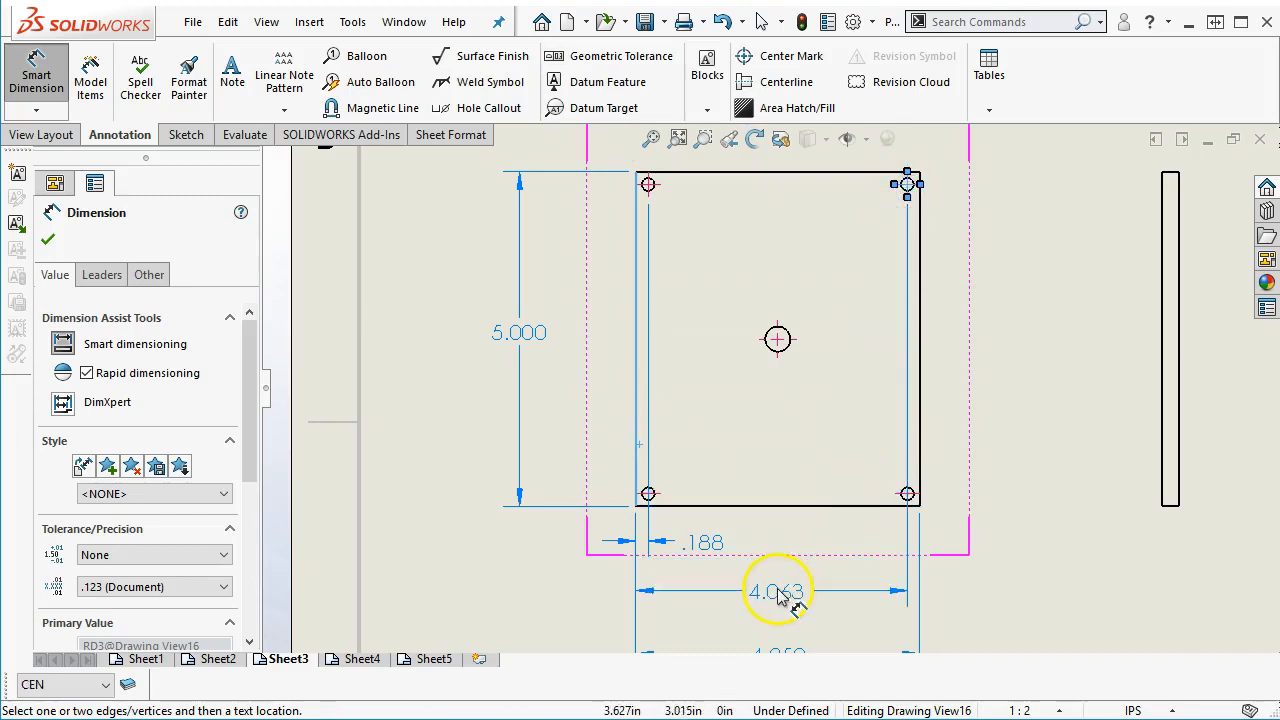
click(778, 590)
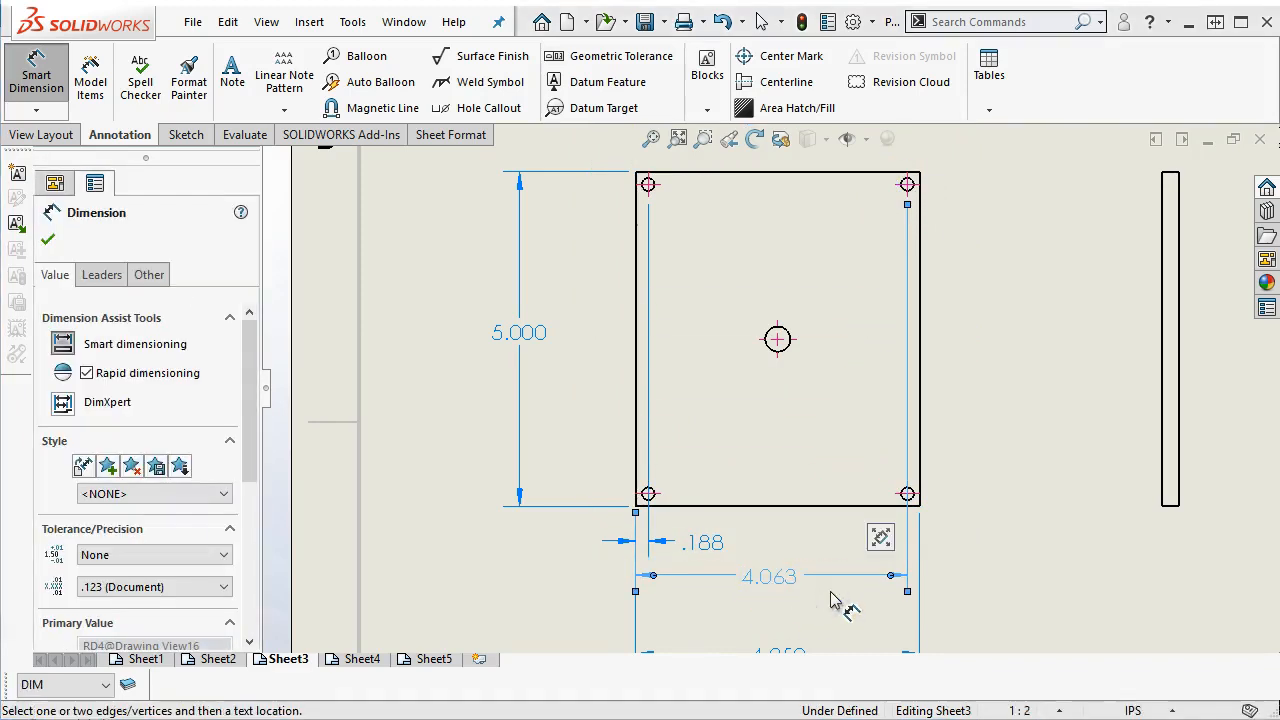
- Dimension the vertical distances from the plate's bottom edge to the lower-left and upper-left holes, placing both beside the left edge
click(694, 497)
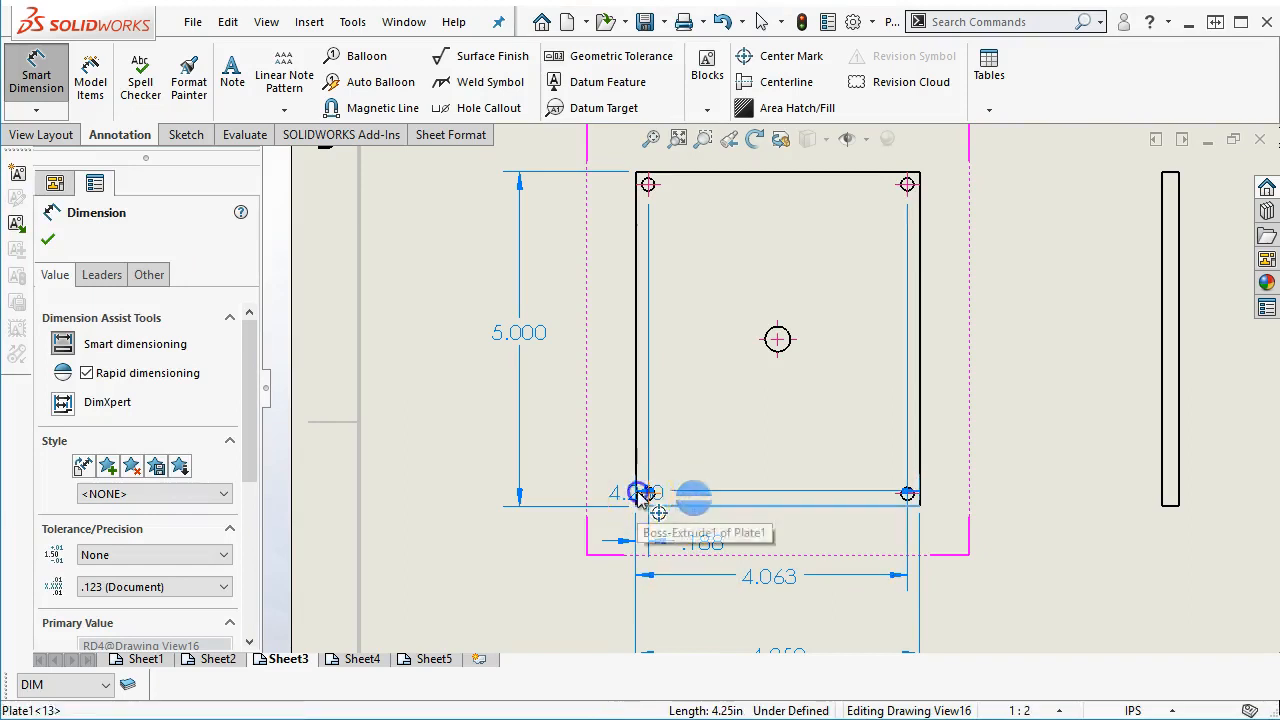
click(641, 494)
click(604, 450)
click(677, 506)
click(679, 507)
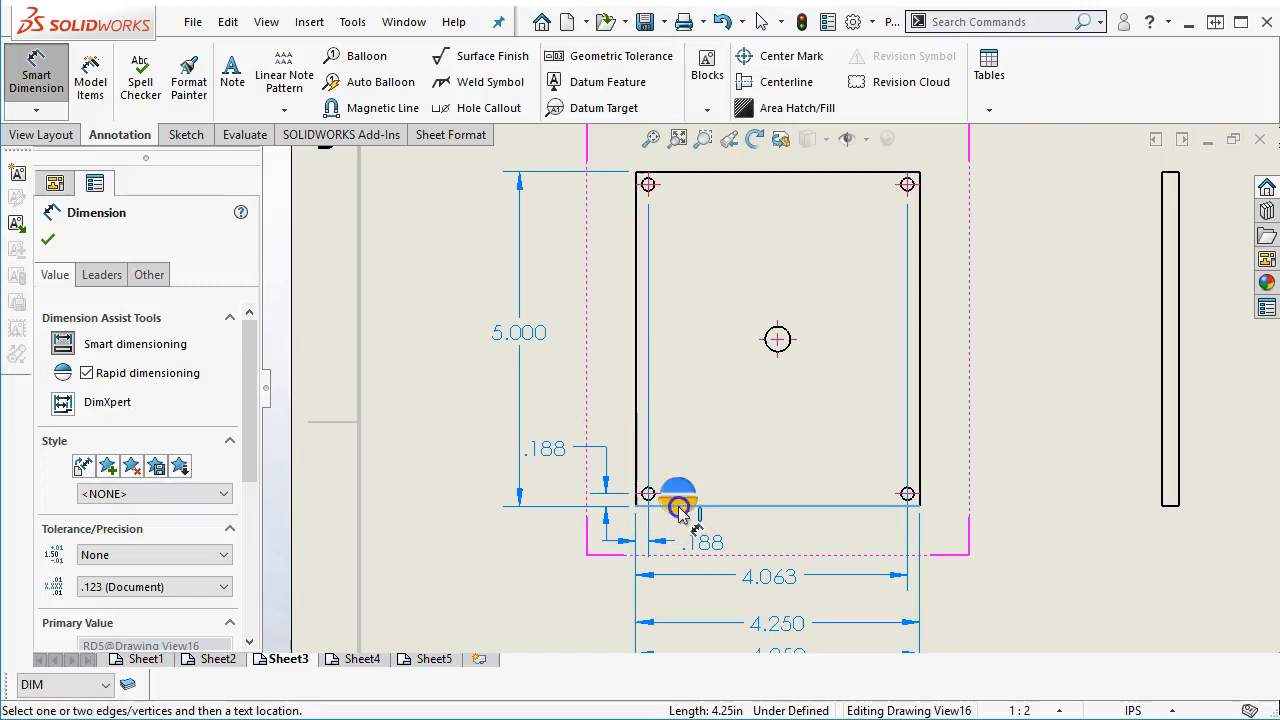
click(647, 186)
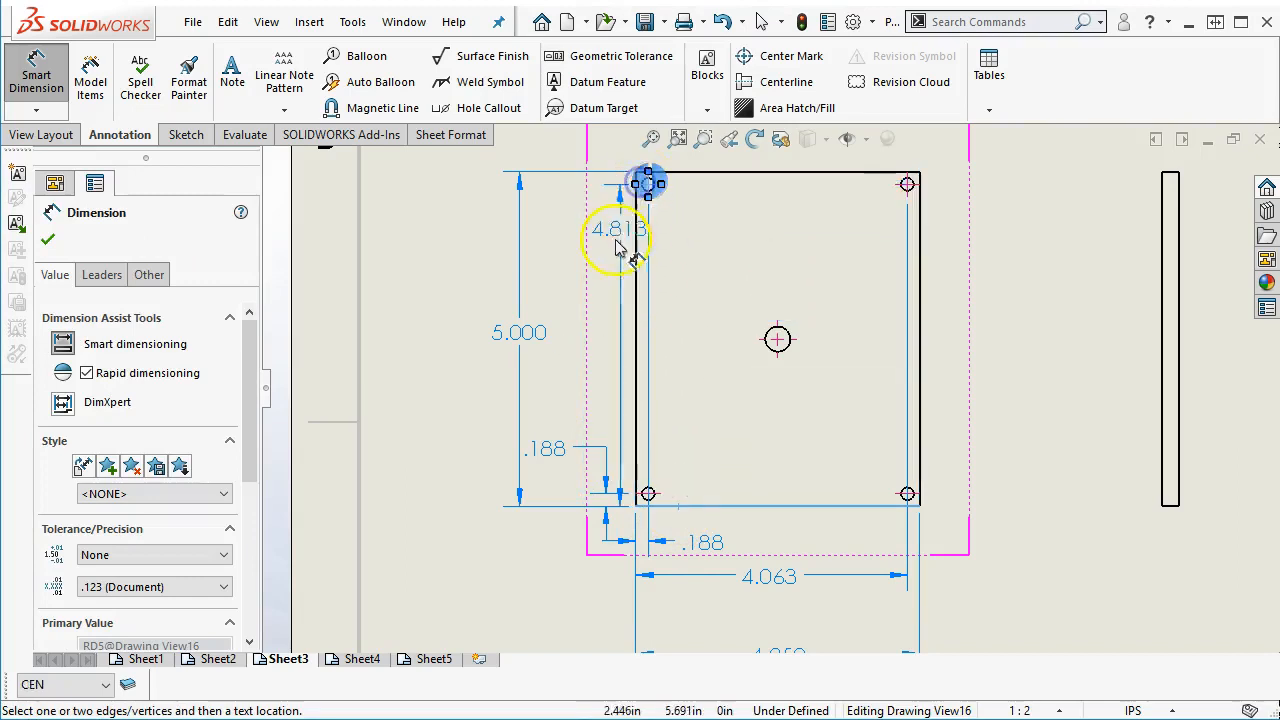
click(587, 296)
right_click(708, 367)
click(774, 457)
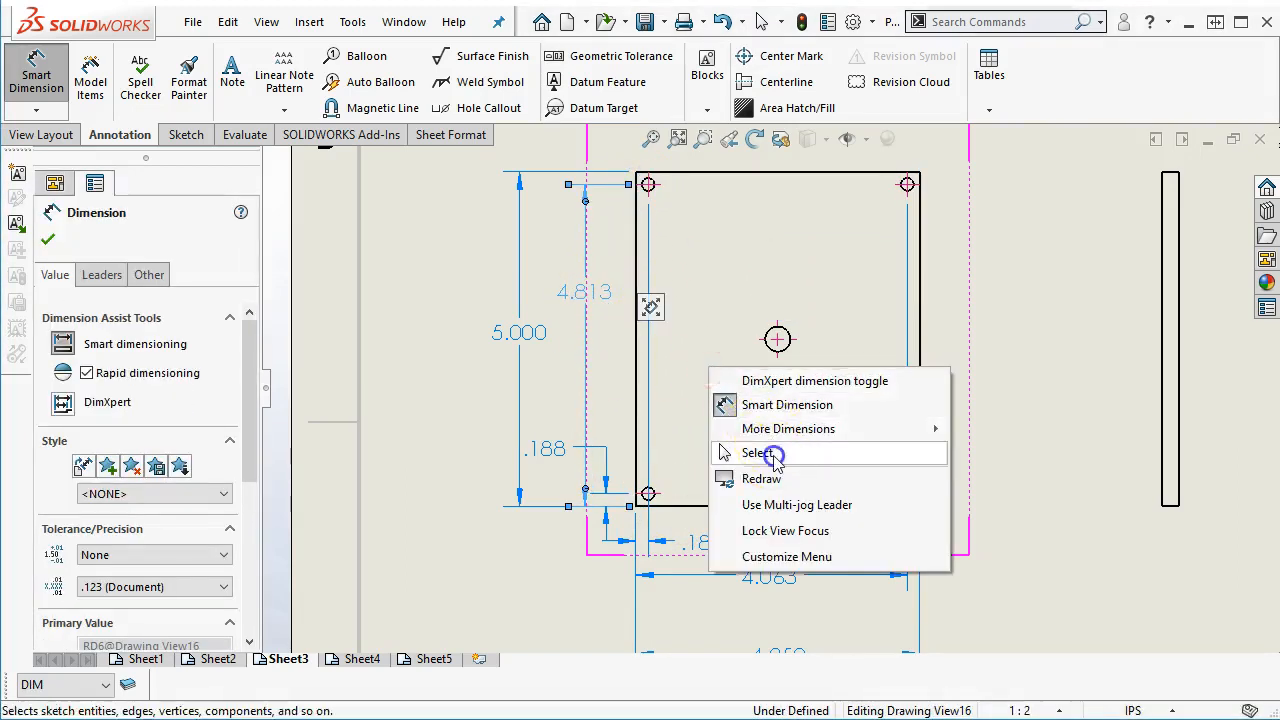
- Move the overall height dimension and the upper-left hole's vertical dimension farther out from the plate's left edge
scroll(774, 457, up, 3)
drag(626, 356, 586, 354)
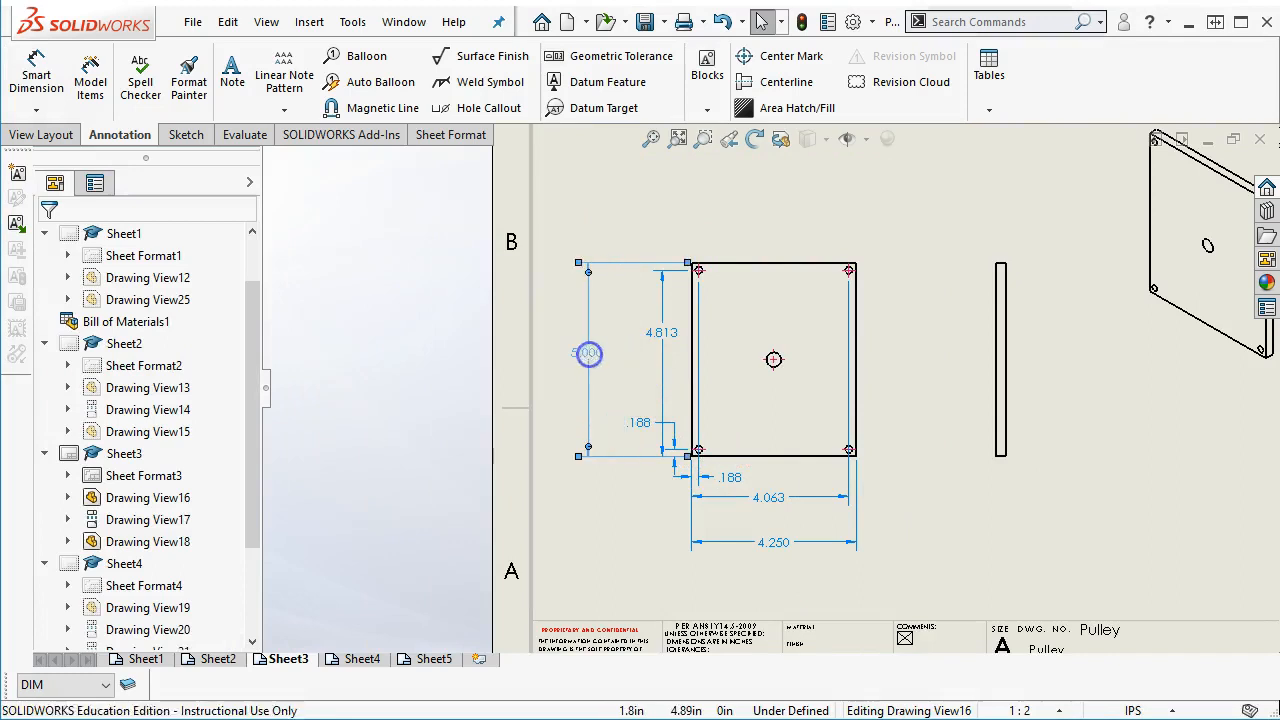
drag(661, 332, 627, 331)
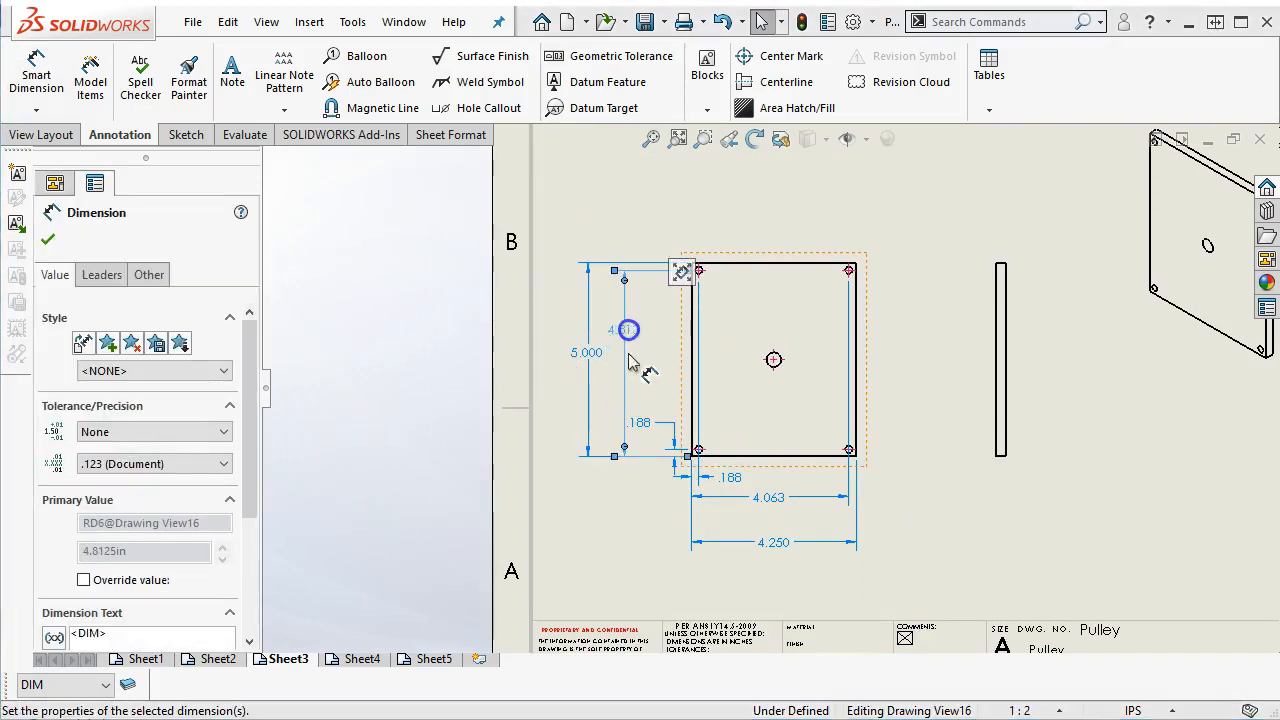
- Move the lower-left hole's vertical dimension below the plate's bottom edge, outside its left edge
drag(641, 423, 621, 486)
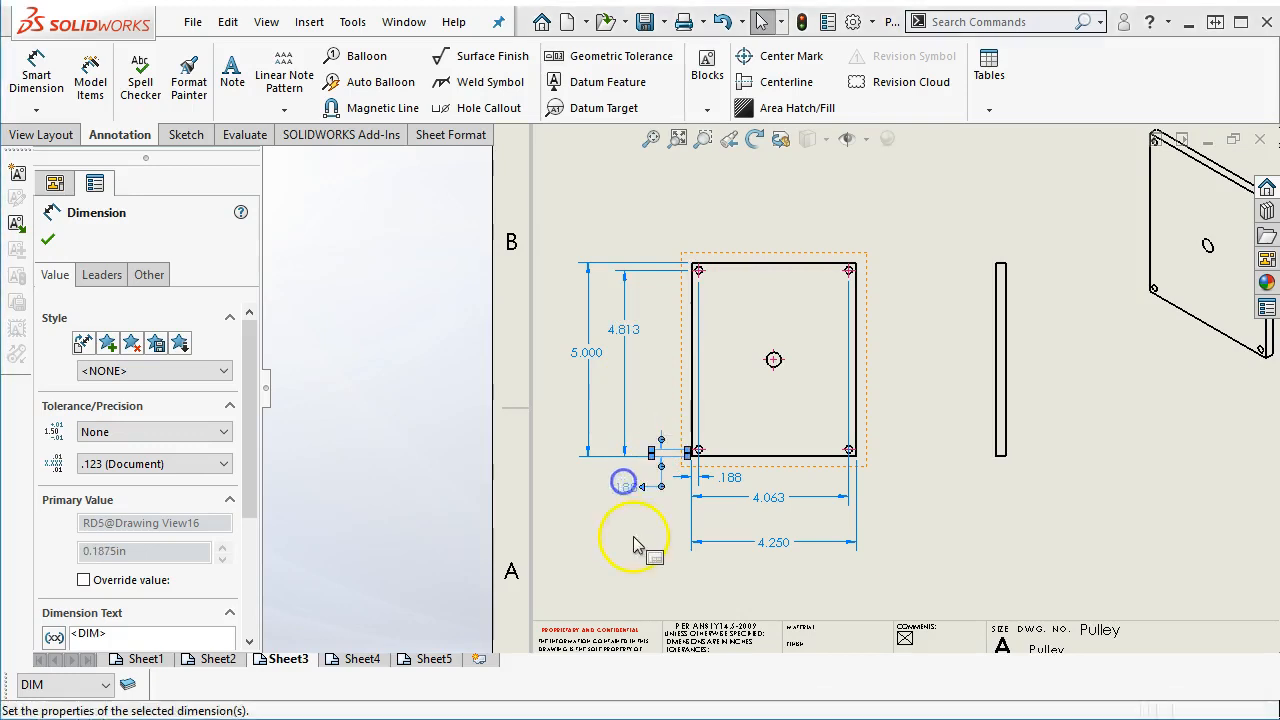
click(563, 540)
scroll(900, 380, down, 2)
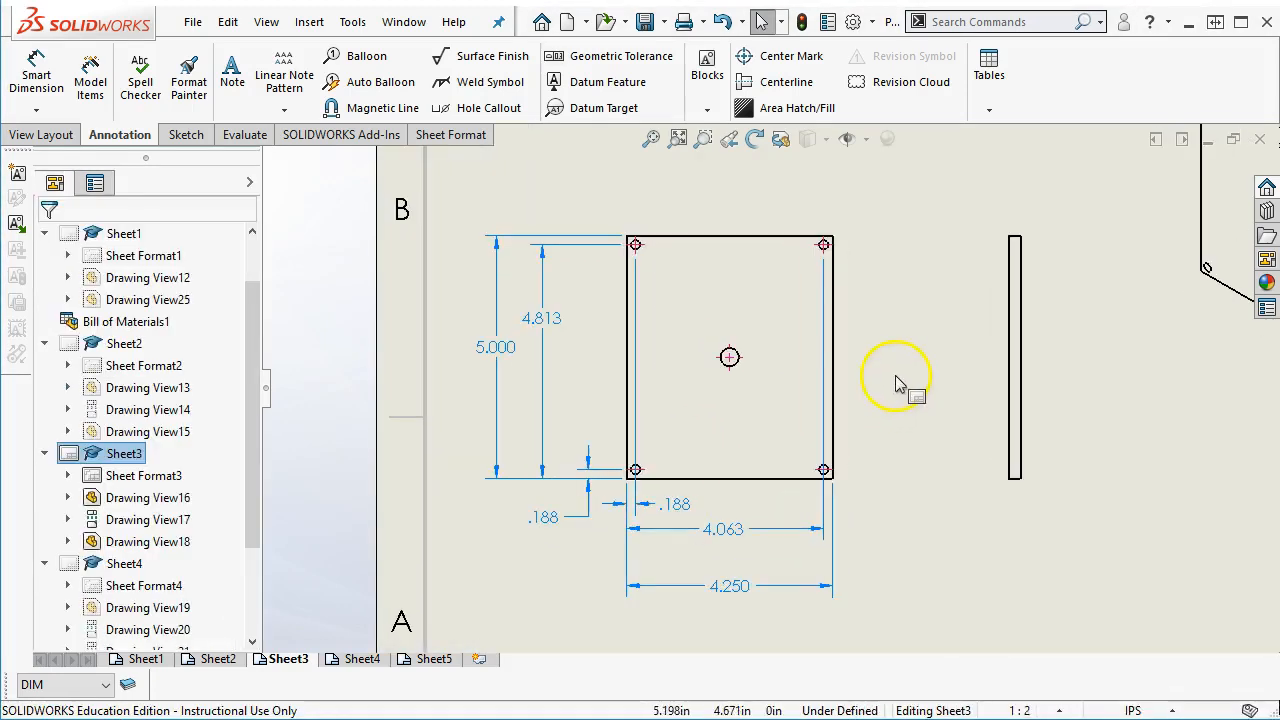
- Dimension the plate's thickness in the side view, placing the dimension just below the view
click(36, 72)
click(1017, 481)
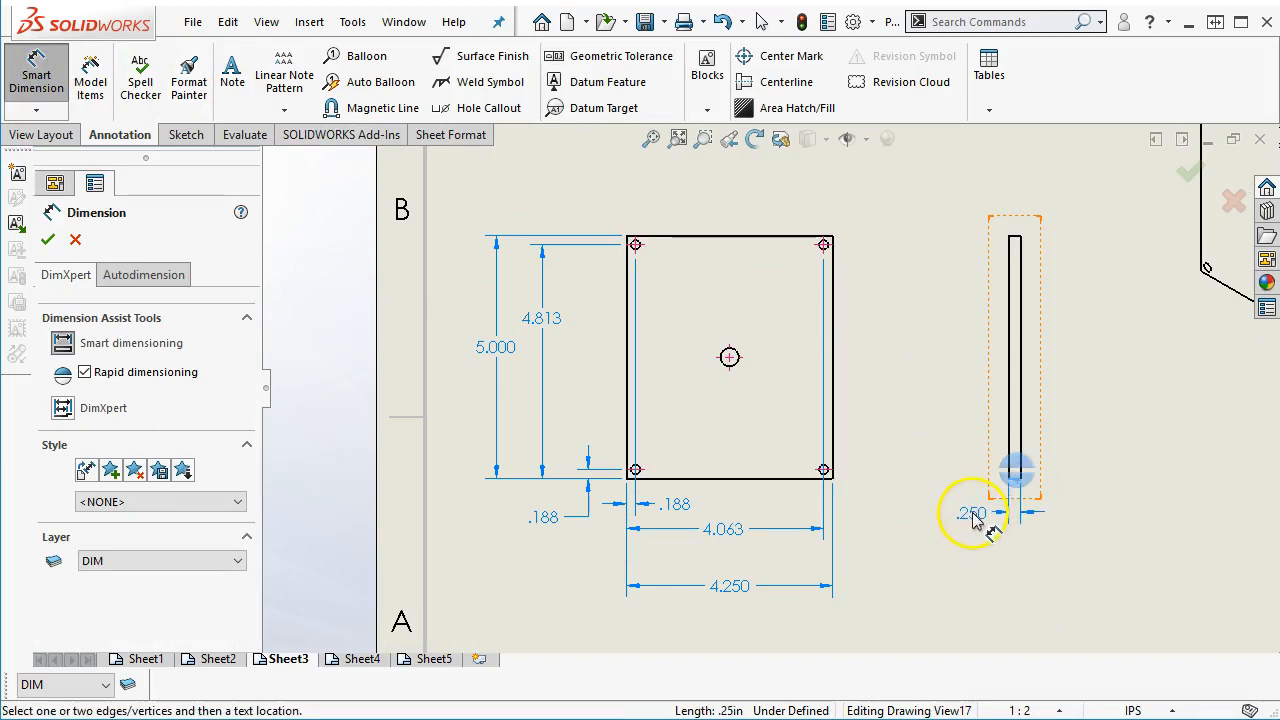
click(973, 513)
click(1006, 568)
scroll(1007, 566, up, 2)
scroll(877, 296, down, 1)
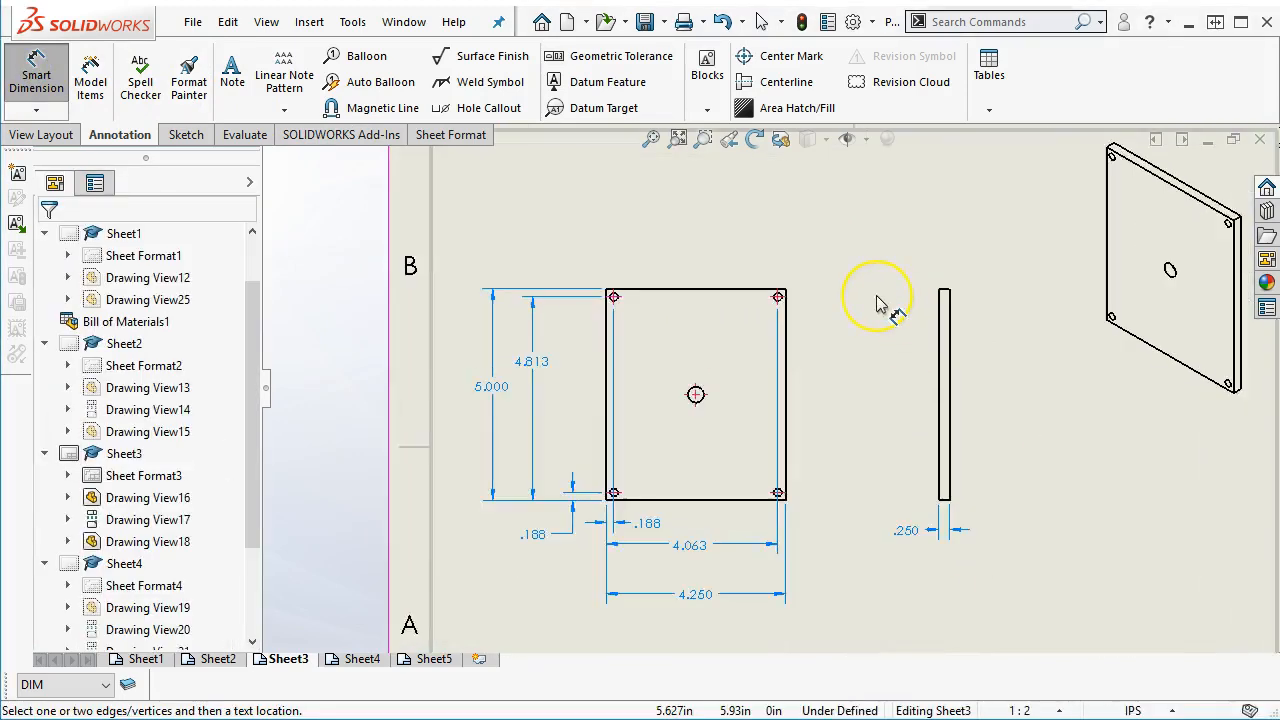
scroll(877, 296, down, 1)
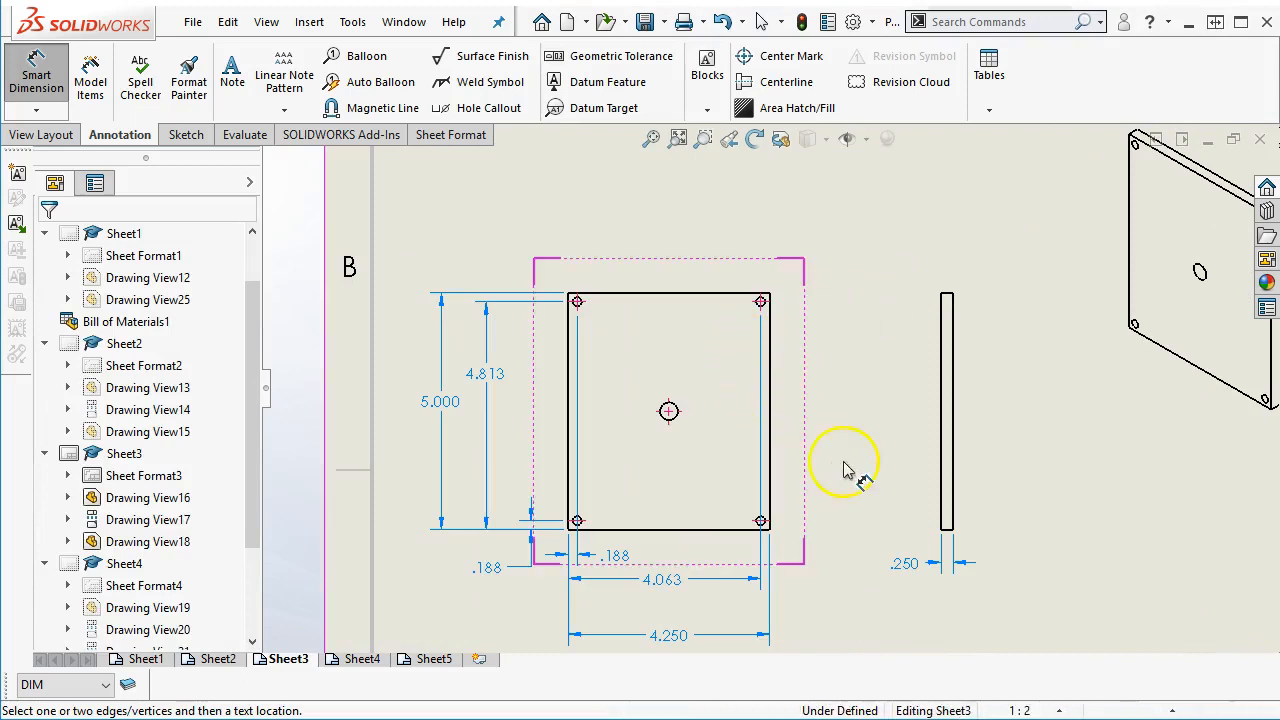
right_click(893, 342)
click(941, 426)
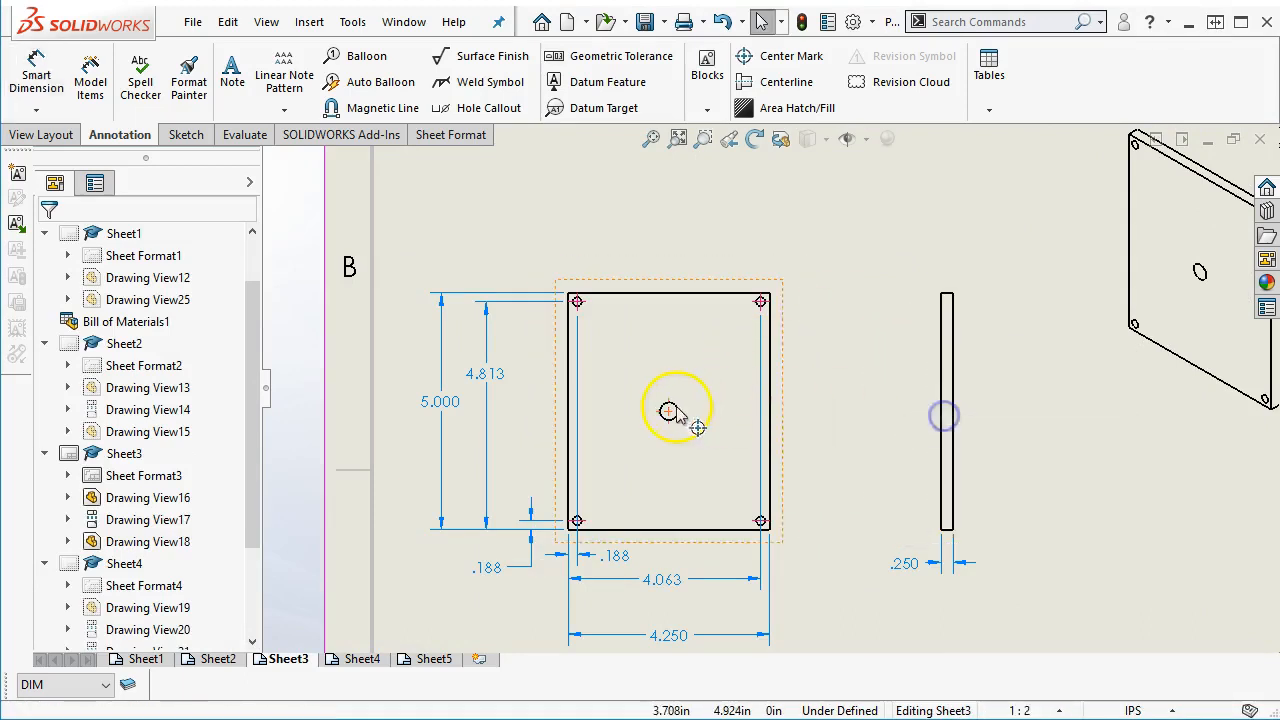
- Add a hole callout to the upper-left hole in the front view, placing its text above the plate
scroll(666, 414, down, 2)
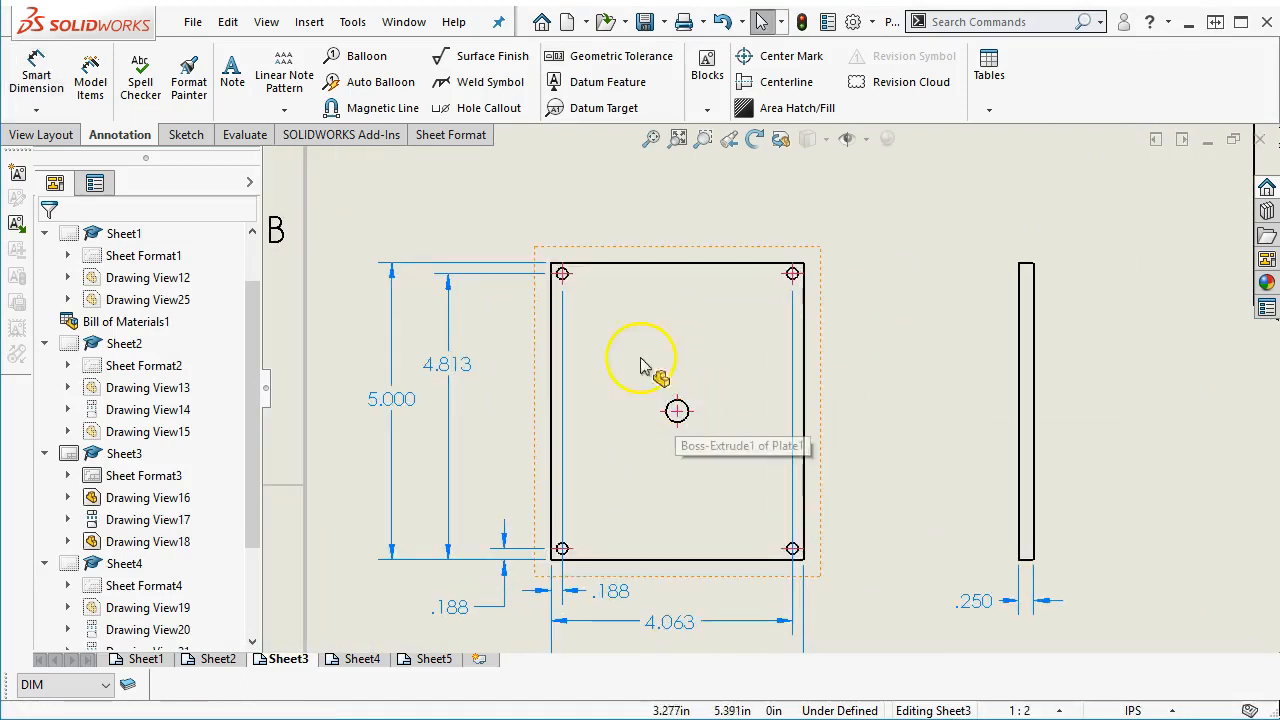
click(487, 110)
scroll(580, 291, down, 3)
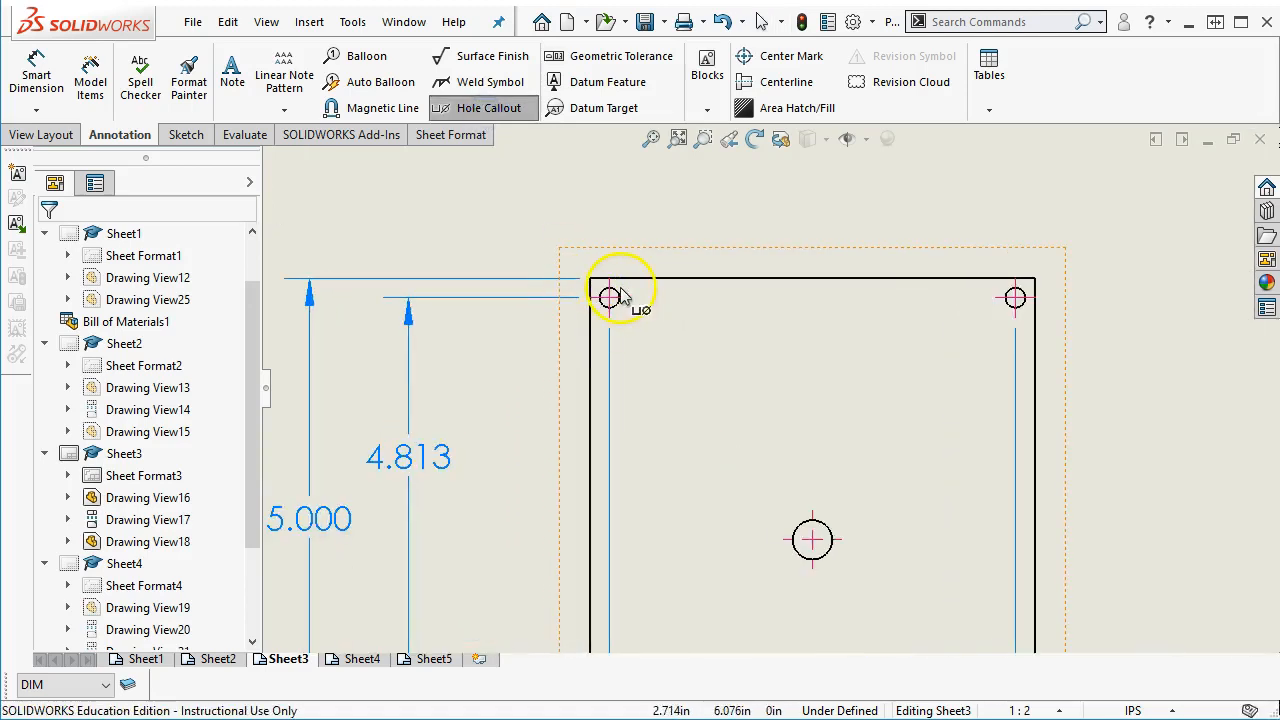
click(617, 292)
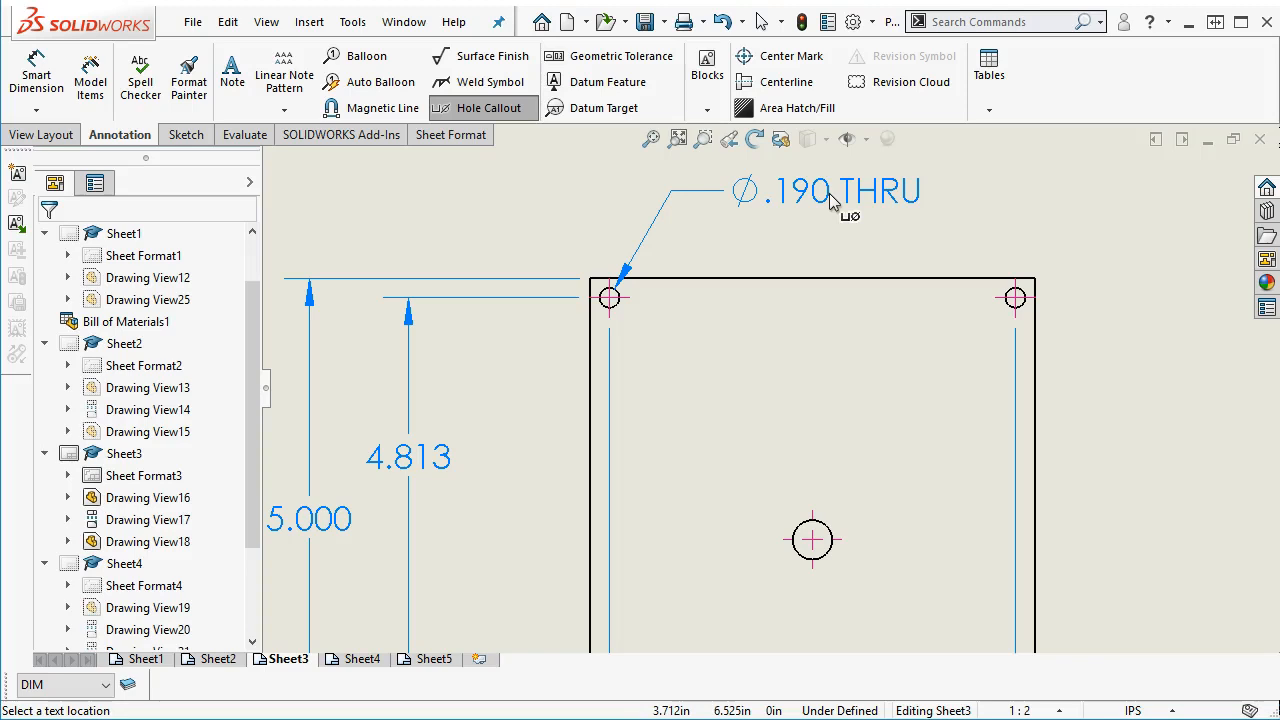
click(833, 201)
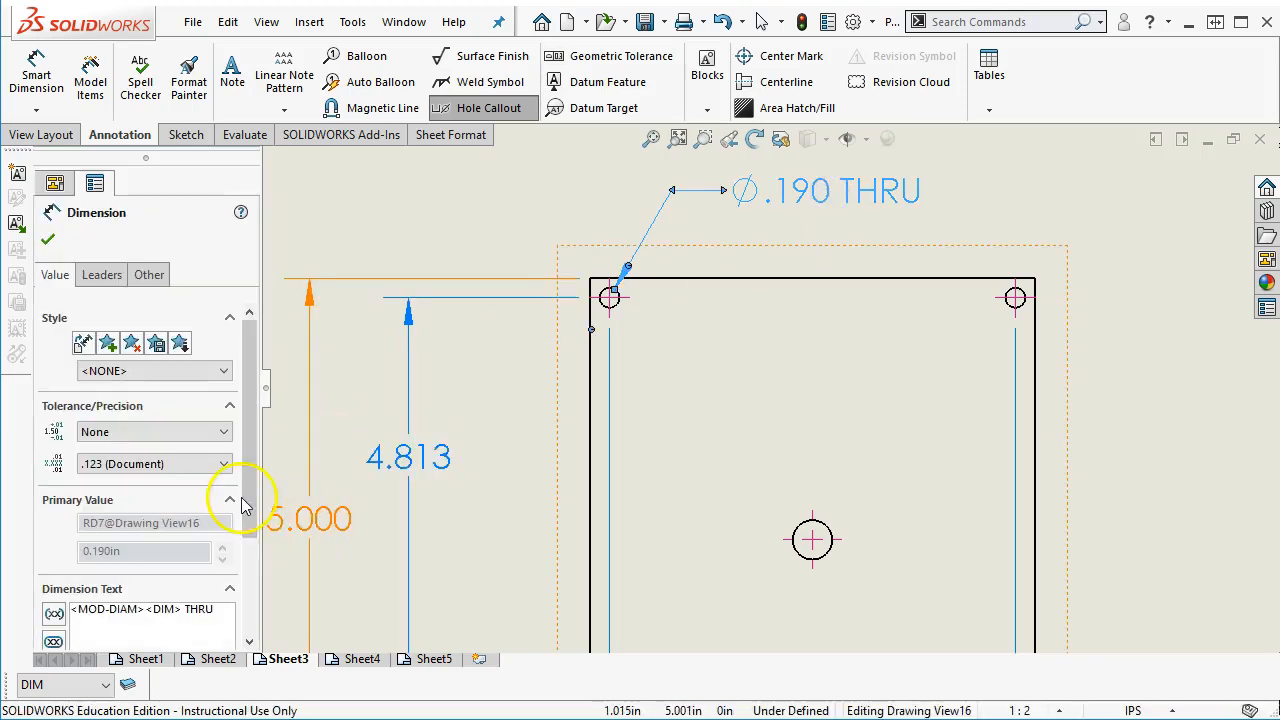
- Prefix the upper-left hole's callout text with 4X, accepting the manual text change, and shift the callout slightly to the right
drag(241, 497, 244, 557)
click(71, 521)
text(4)
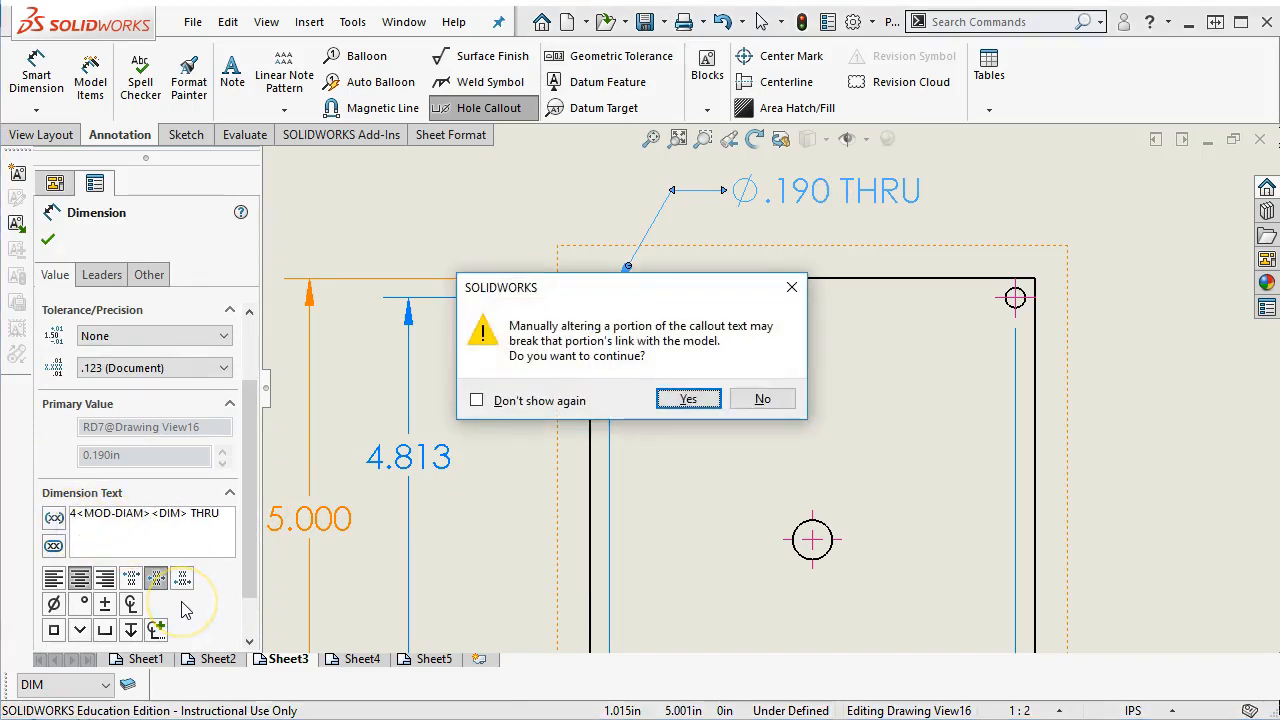
key(Return)
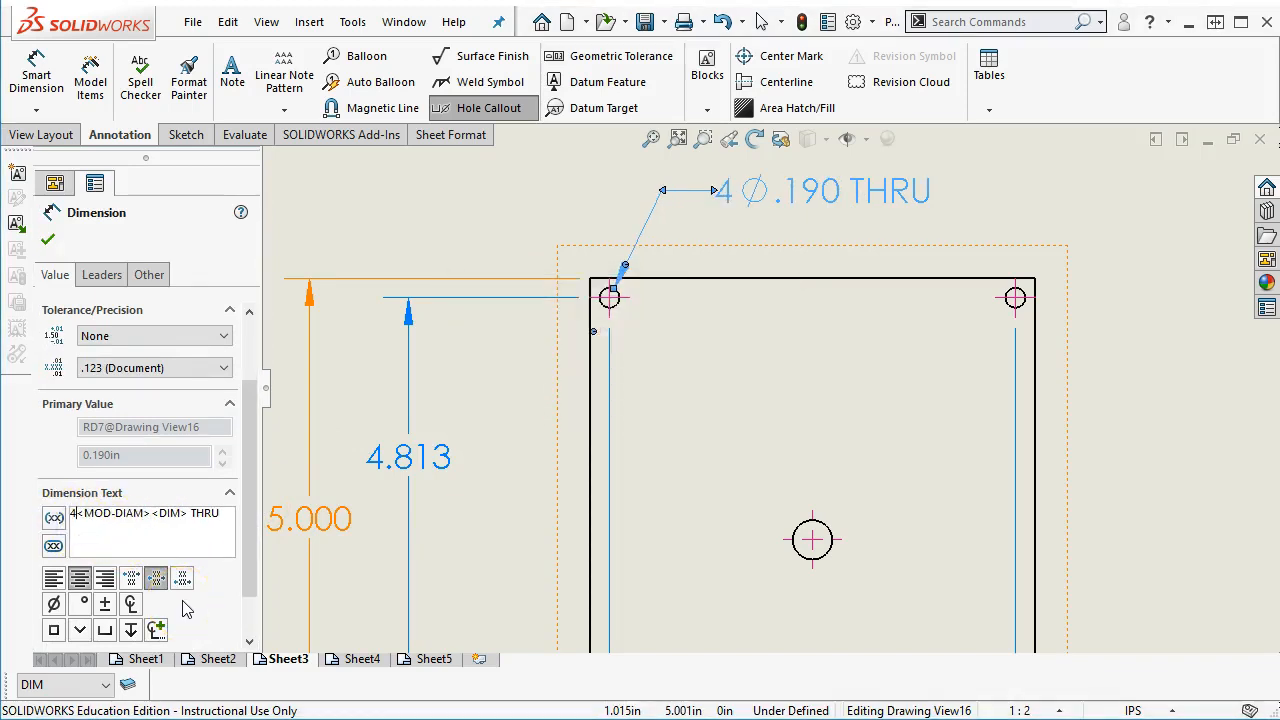
text(X)
key(Return)
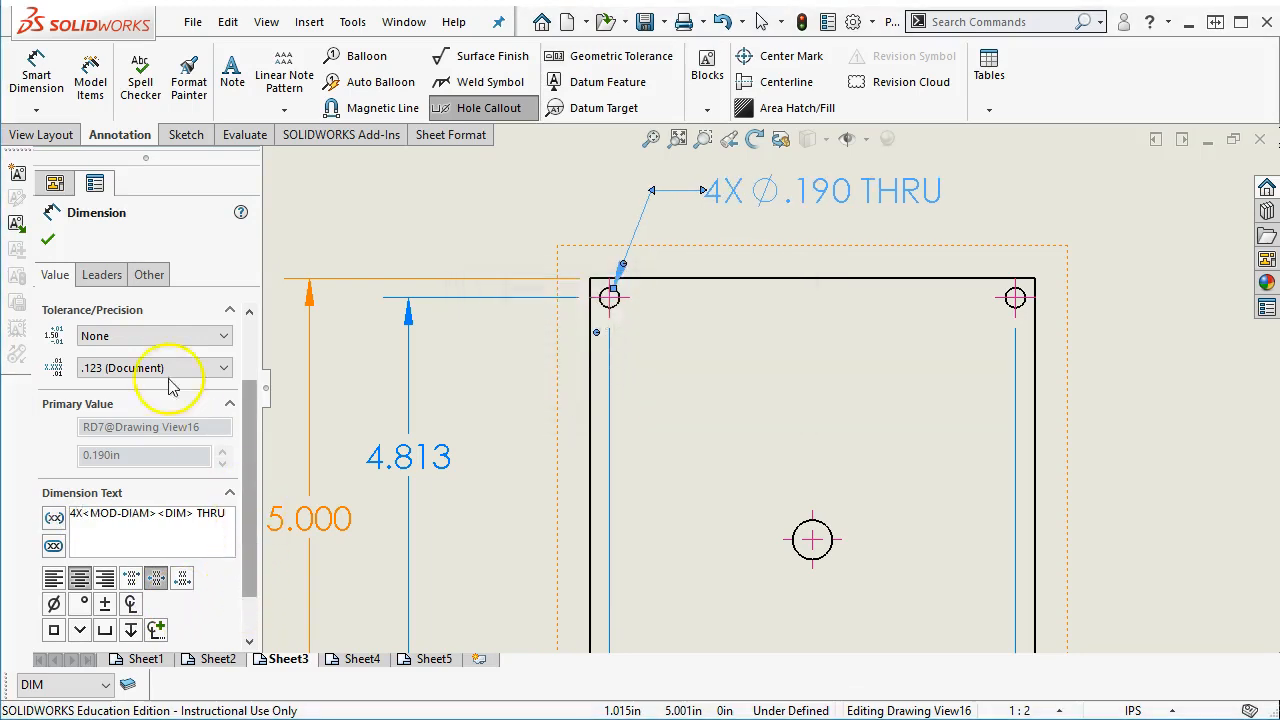
click(47, 241)
drag(870, 193, 891, 194)
scroll(880, 457, up, 3)
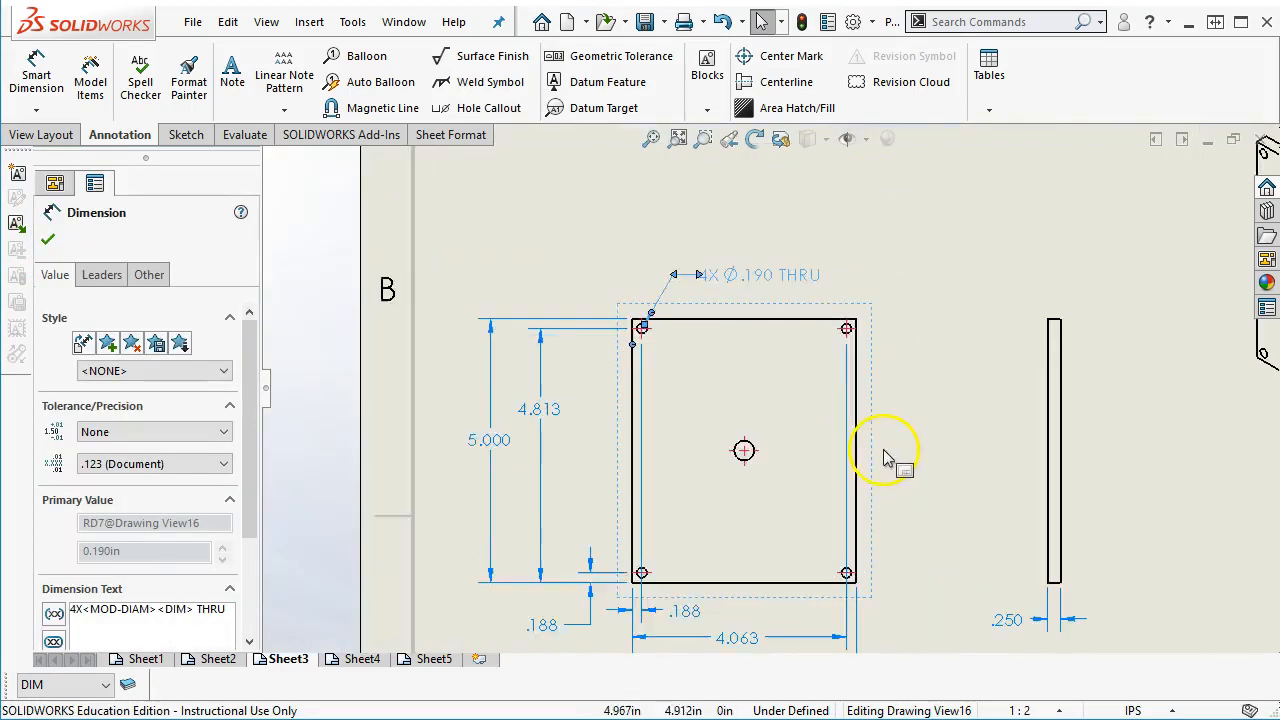
- Add a hole callout to the centre hole, placed between the front and side views, and move the overall width dimension closer to the plate
scroll(849, 484, down, 1)
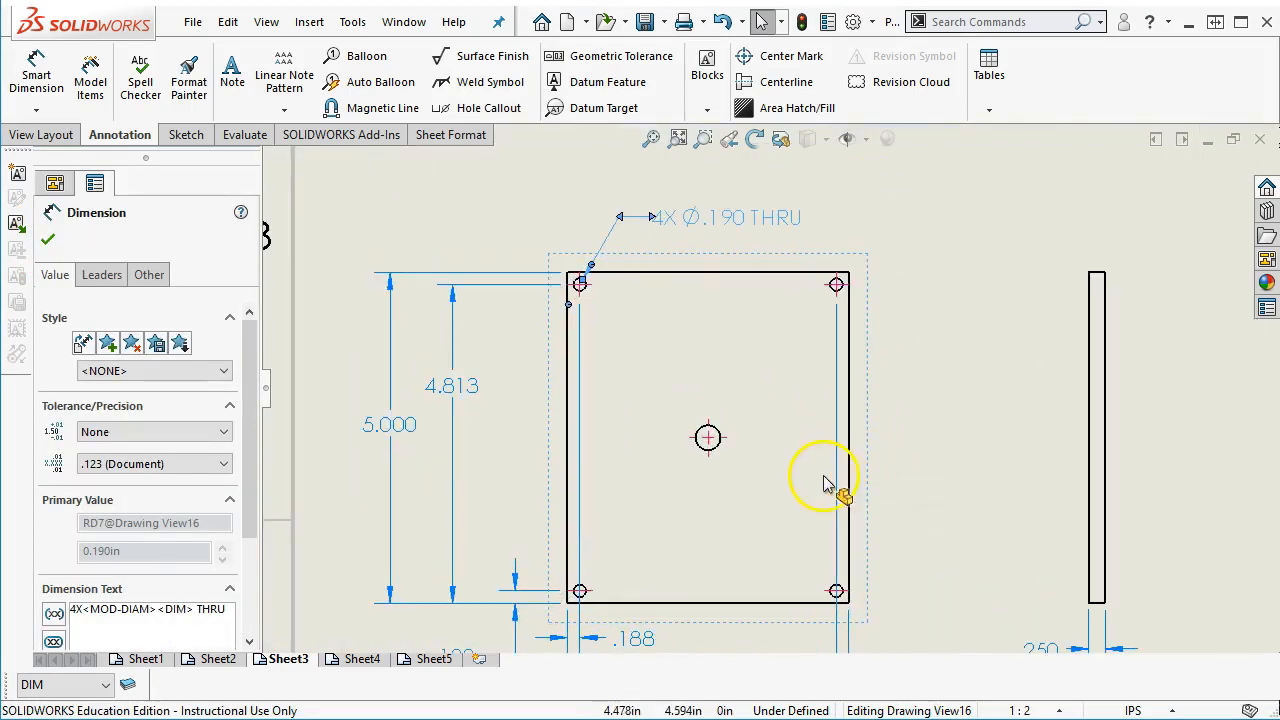
click(37, 80)
click(470, 109)
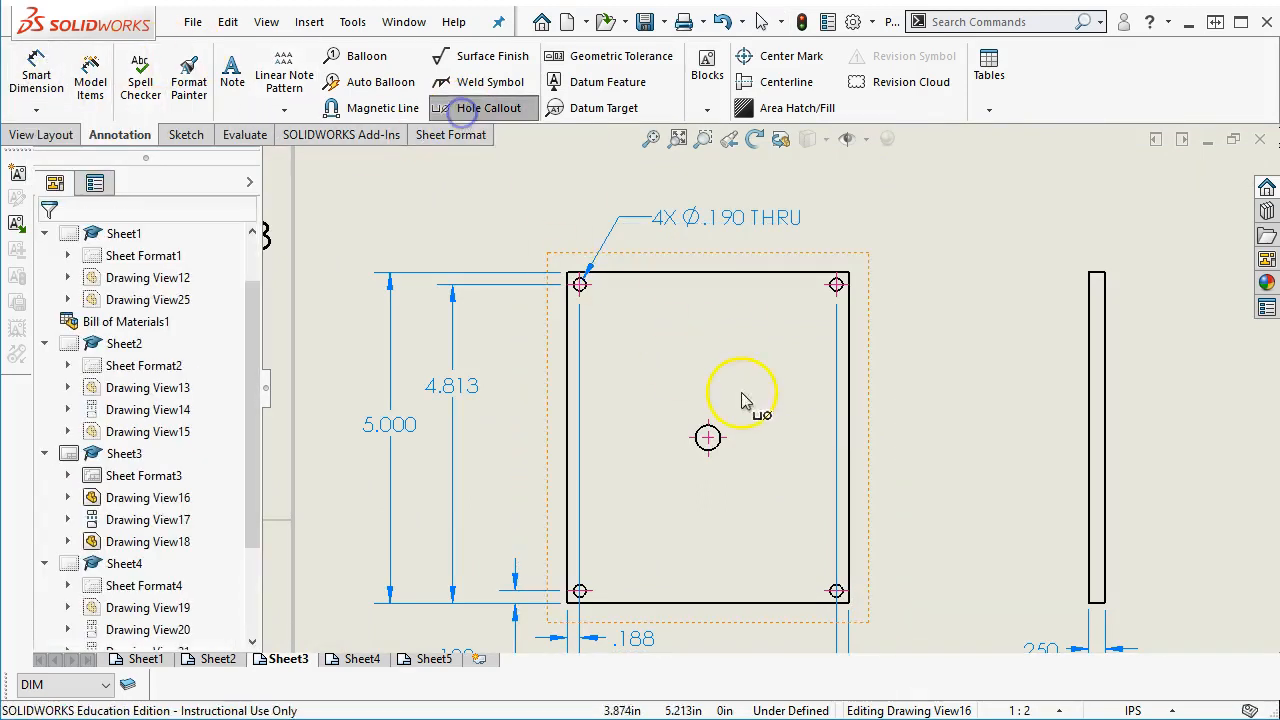
drag(750, 430, 967, 340)
click(967, 340)
key(f)
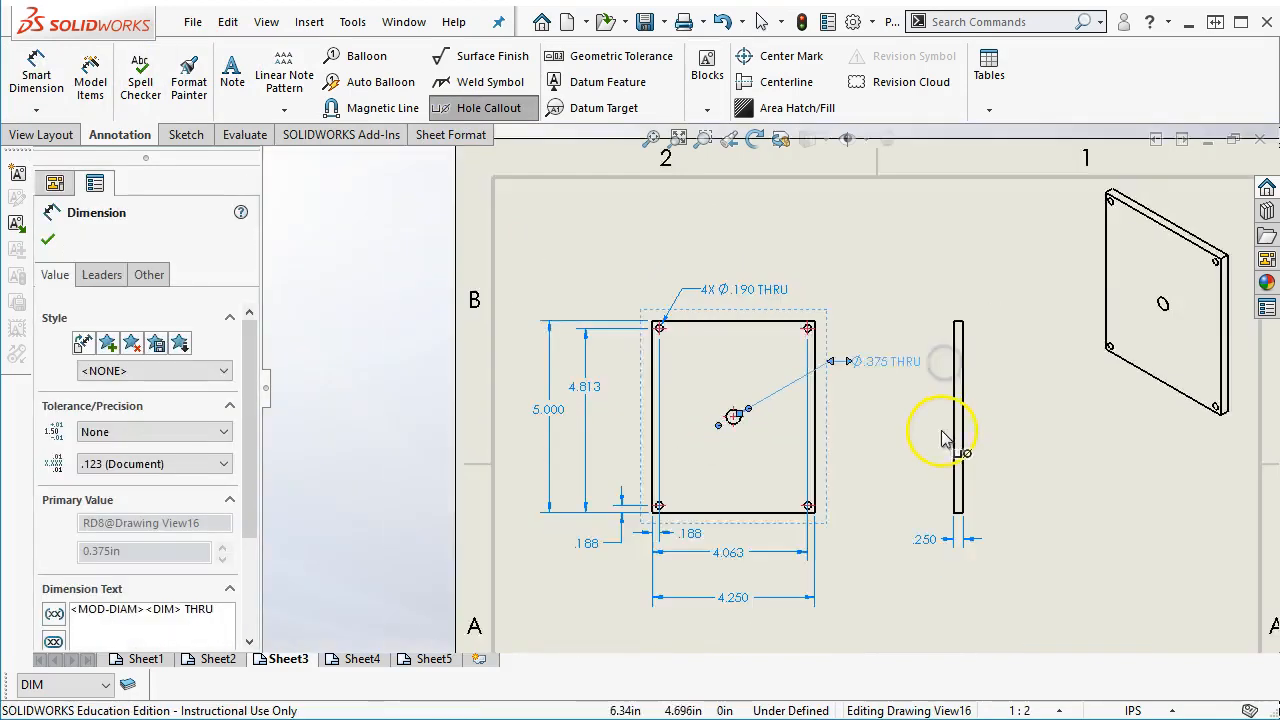
right_click(993, 420)
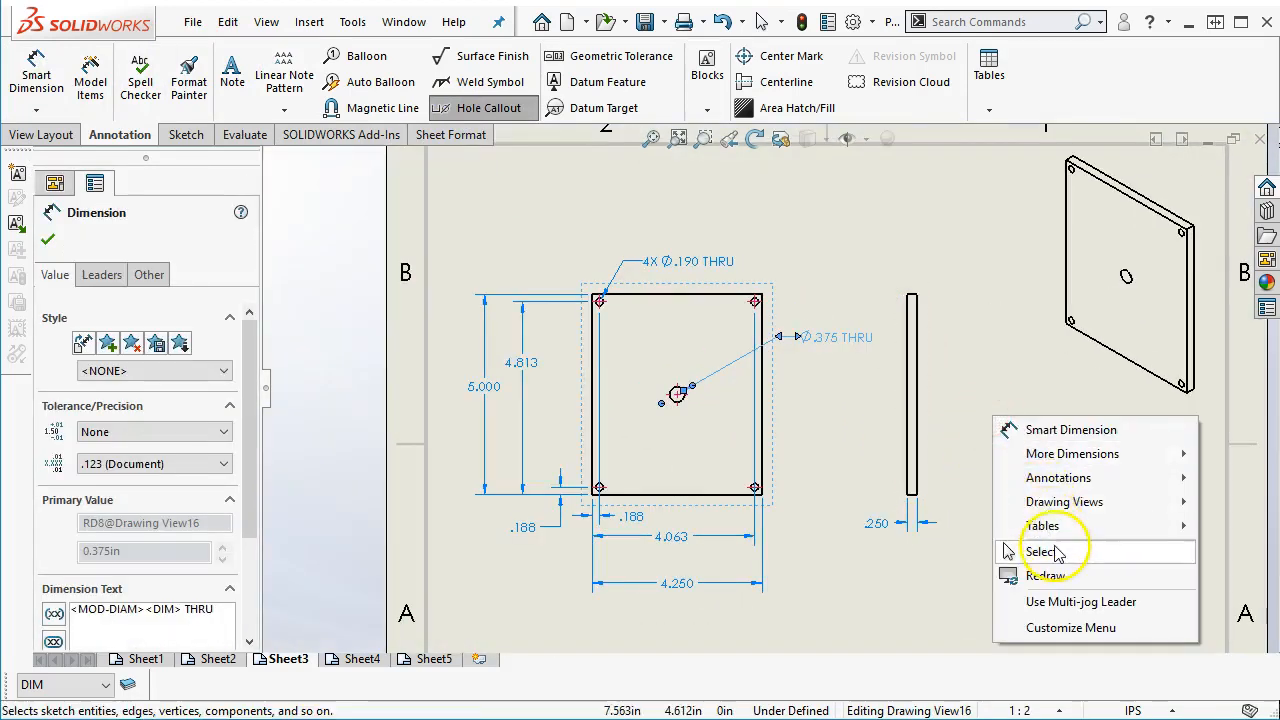
click(1054, 546)
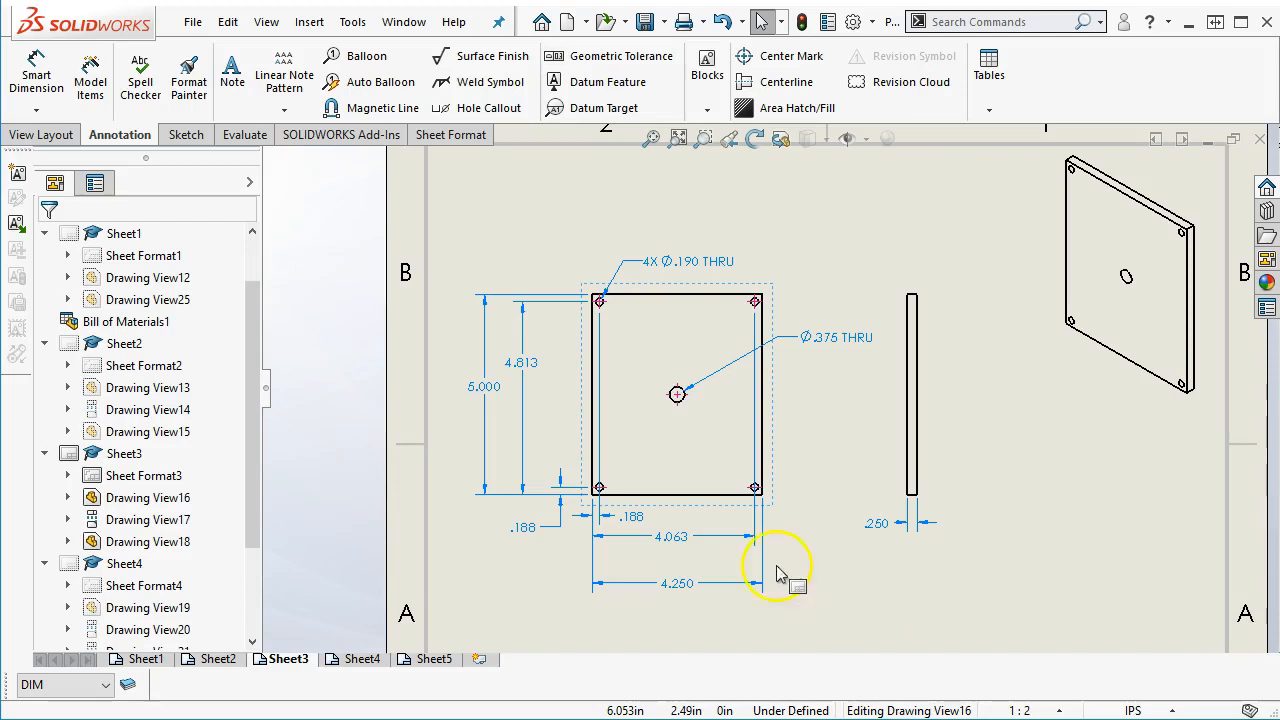
click(662, 568)
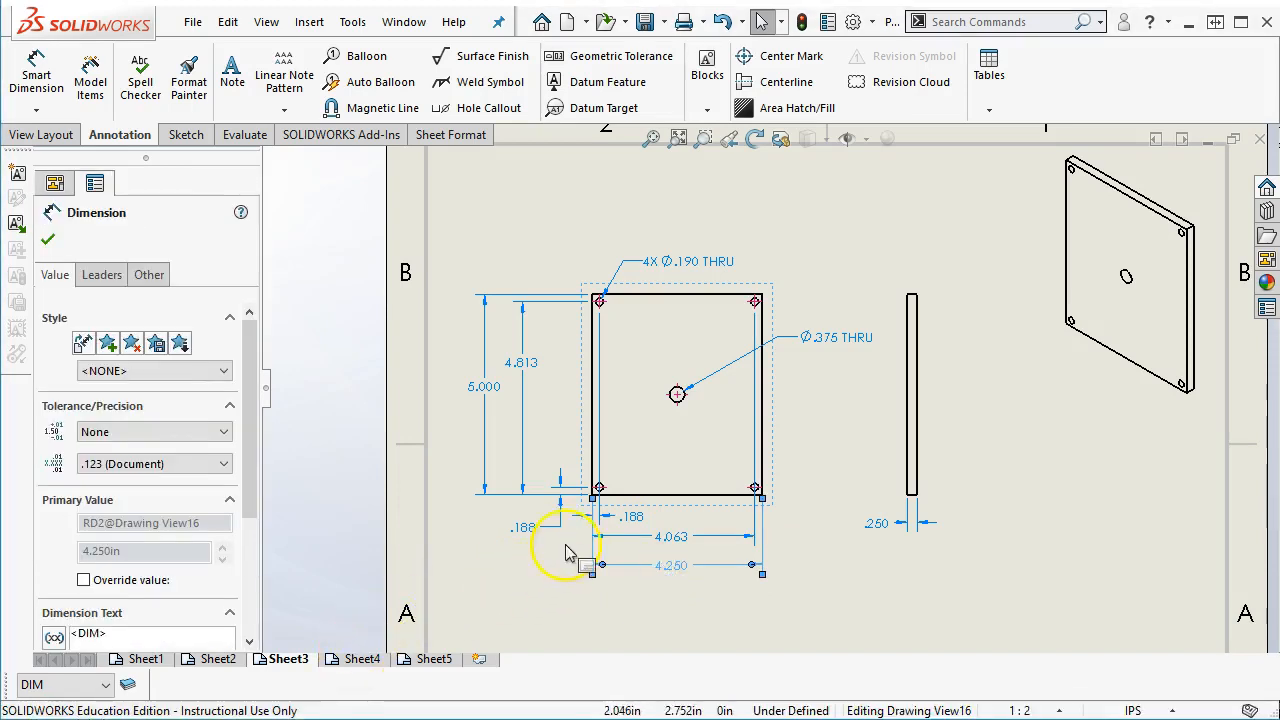
- On Sheet4, delete the "#10-32 Tapped Hole" note attached to the plate's lower-left hole
click(348, 659)
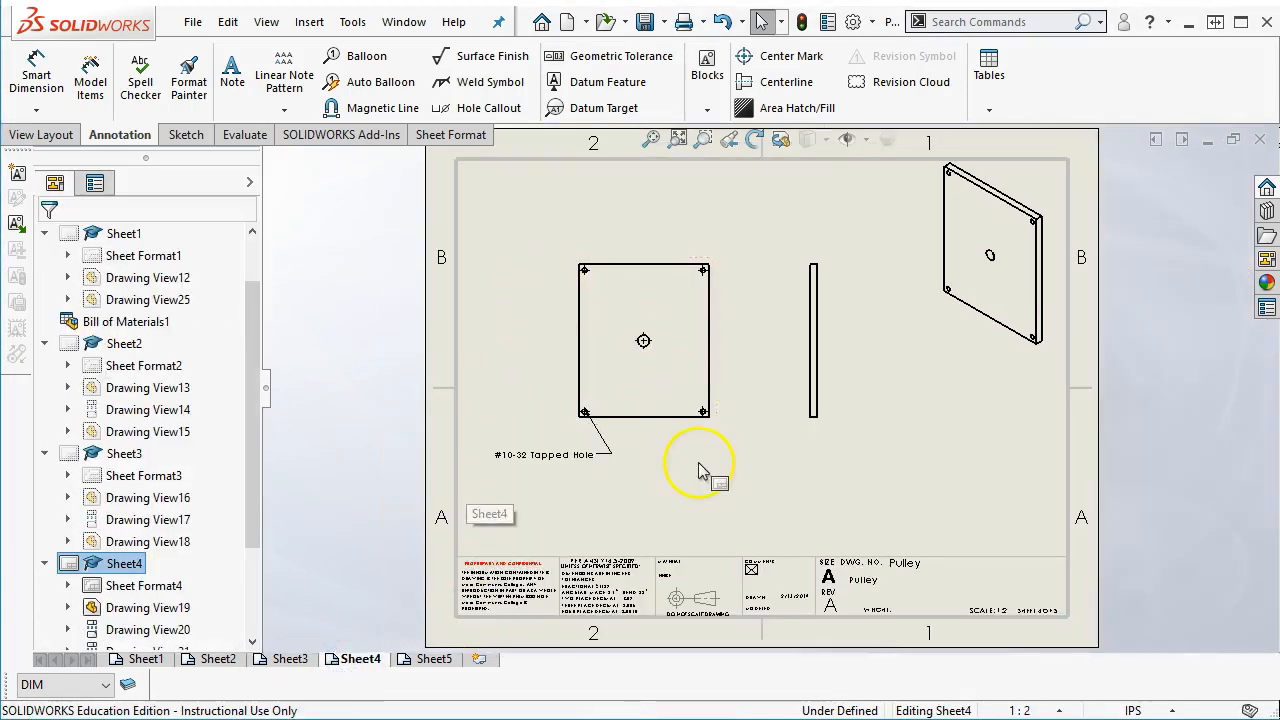
click(704, 270)
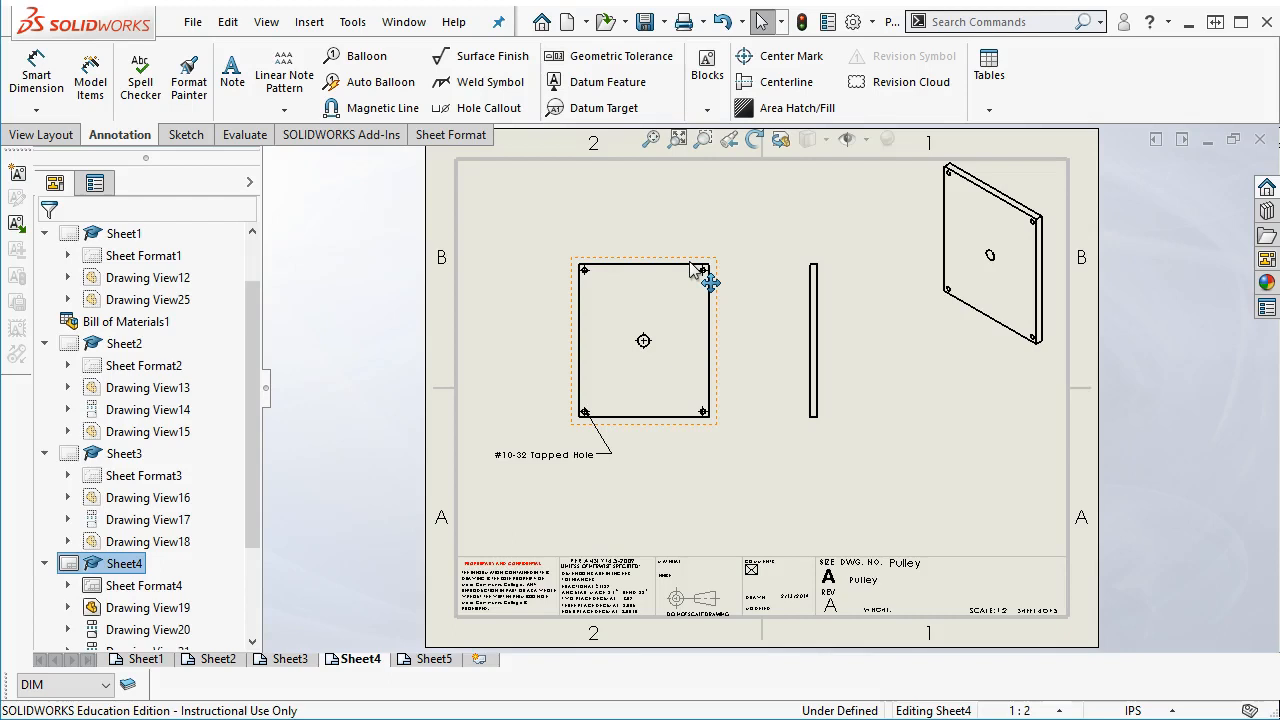
scroll(610, 455, down, 3)
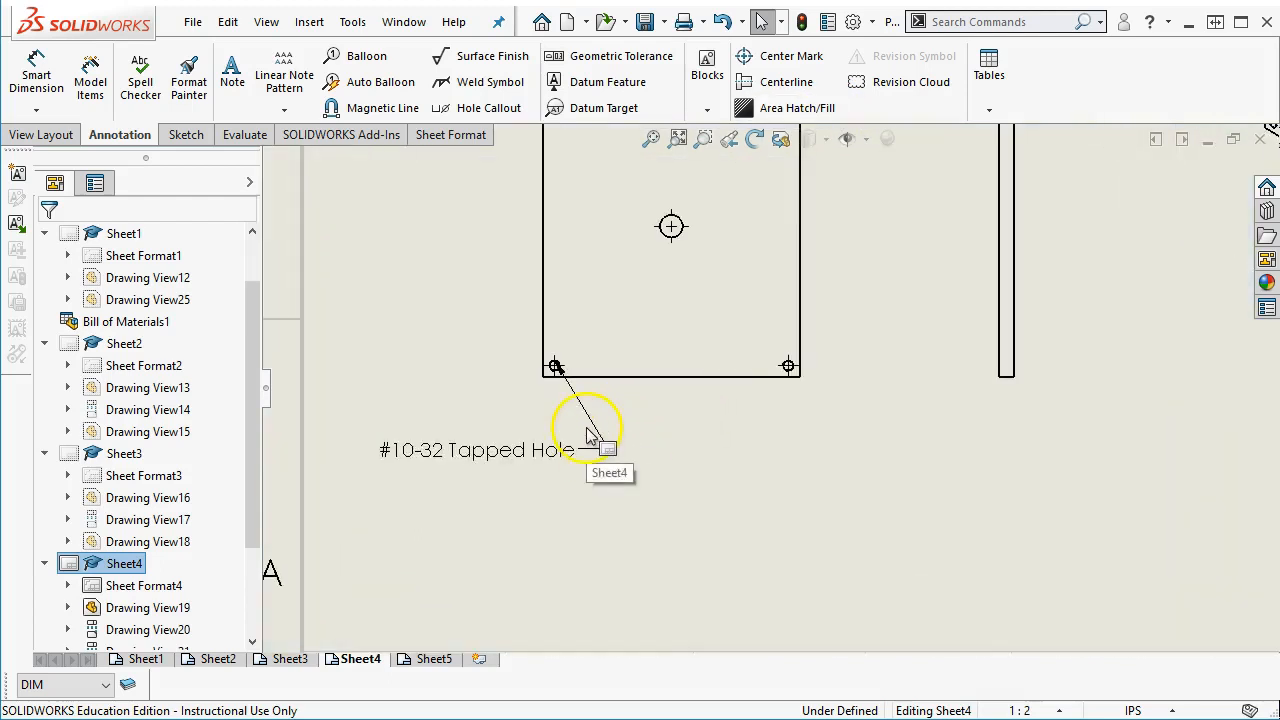
click(590, 425)
key(Delete)
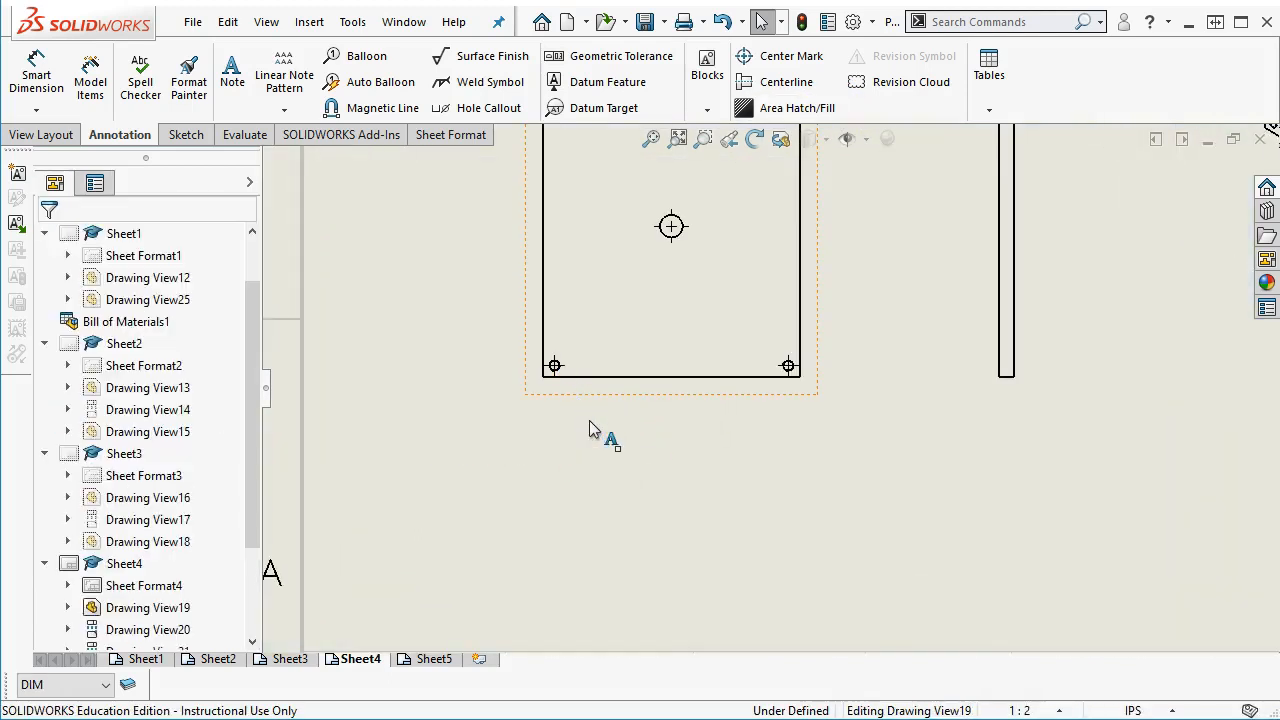
- Add a hole callout to the upper-left tapped hole on Sheet4, placing its text above the plate
scroll(686, 368, up, 3)
scroll(778, 300, down, 2)
scroll(782, 292, up, 2)
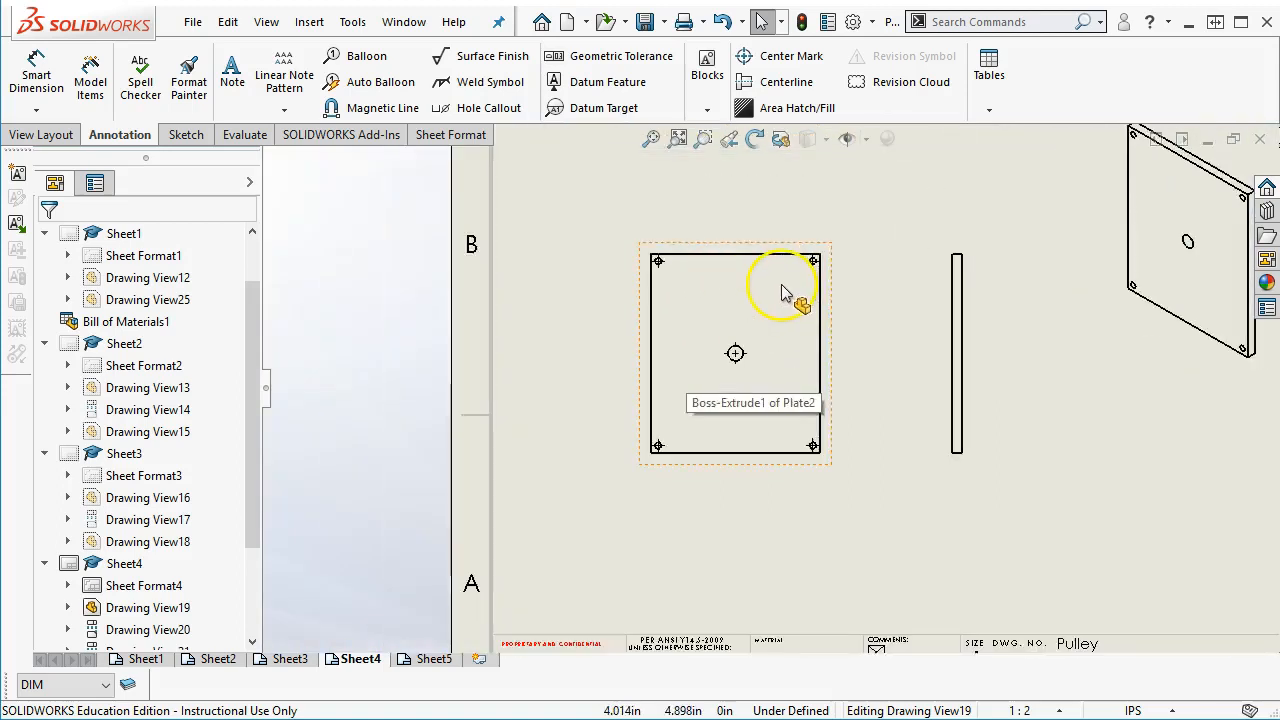
scroll(768, 294, down, 3)
click(499, 116)
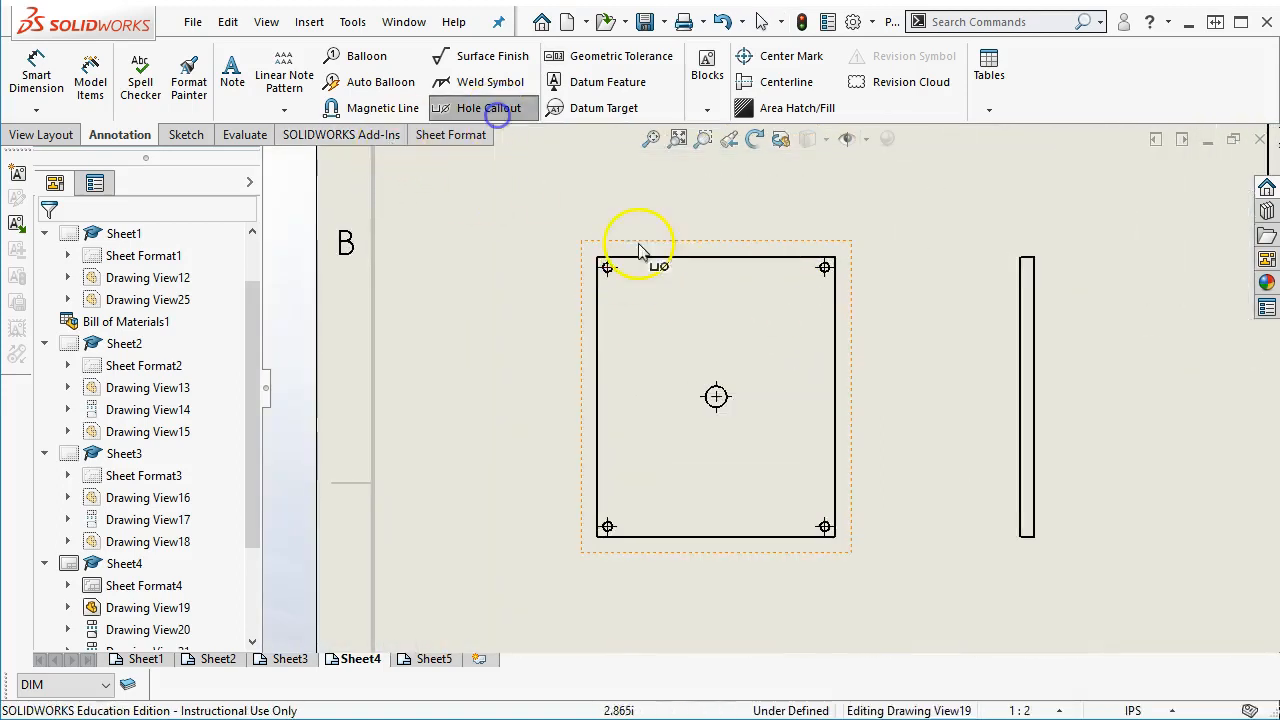
scroll(640, 252, down, 3)
click(579, 312)
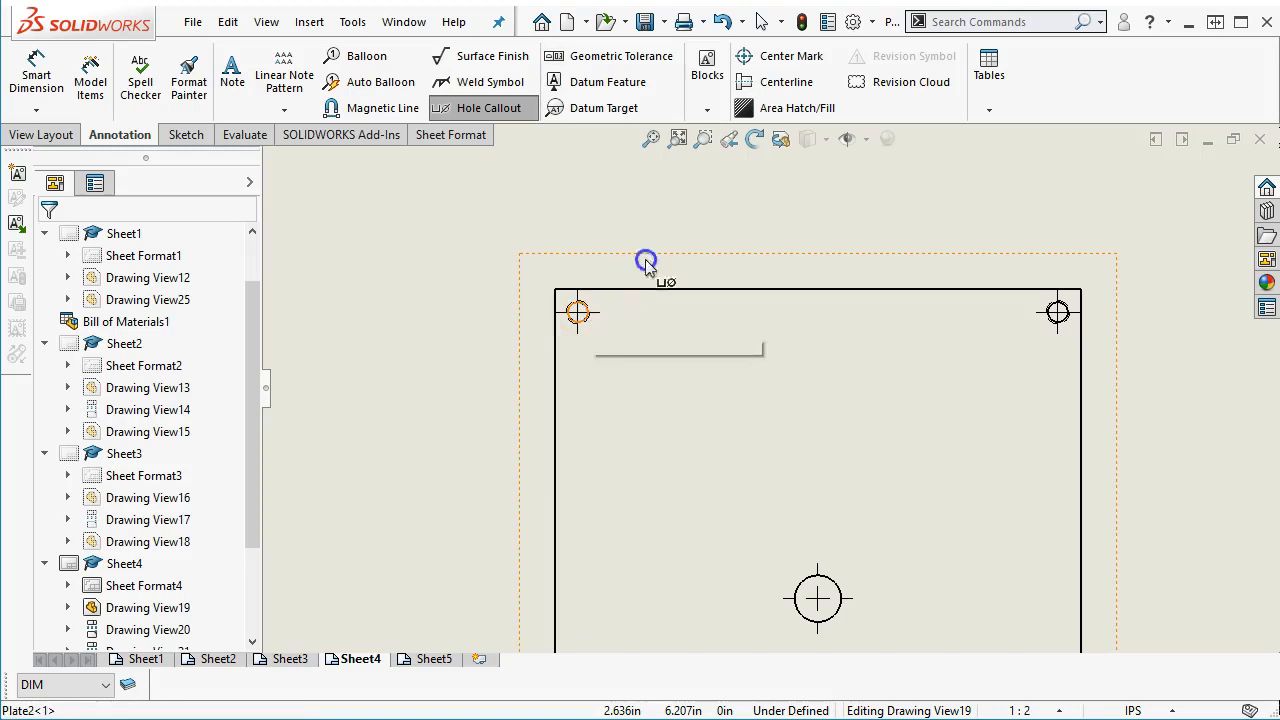
scroll(757, 210, up, 2)
scroll(790, 205, up, 1)
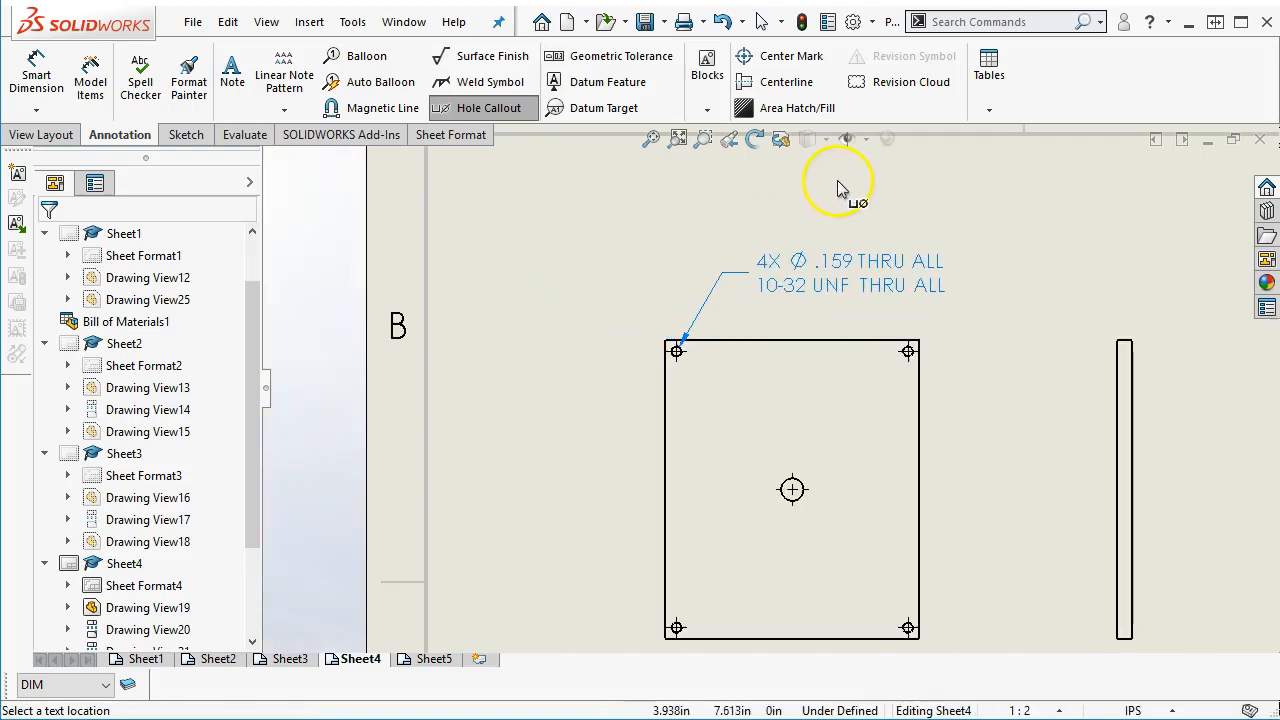
click(843, 180)
right_click(982, 384)
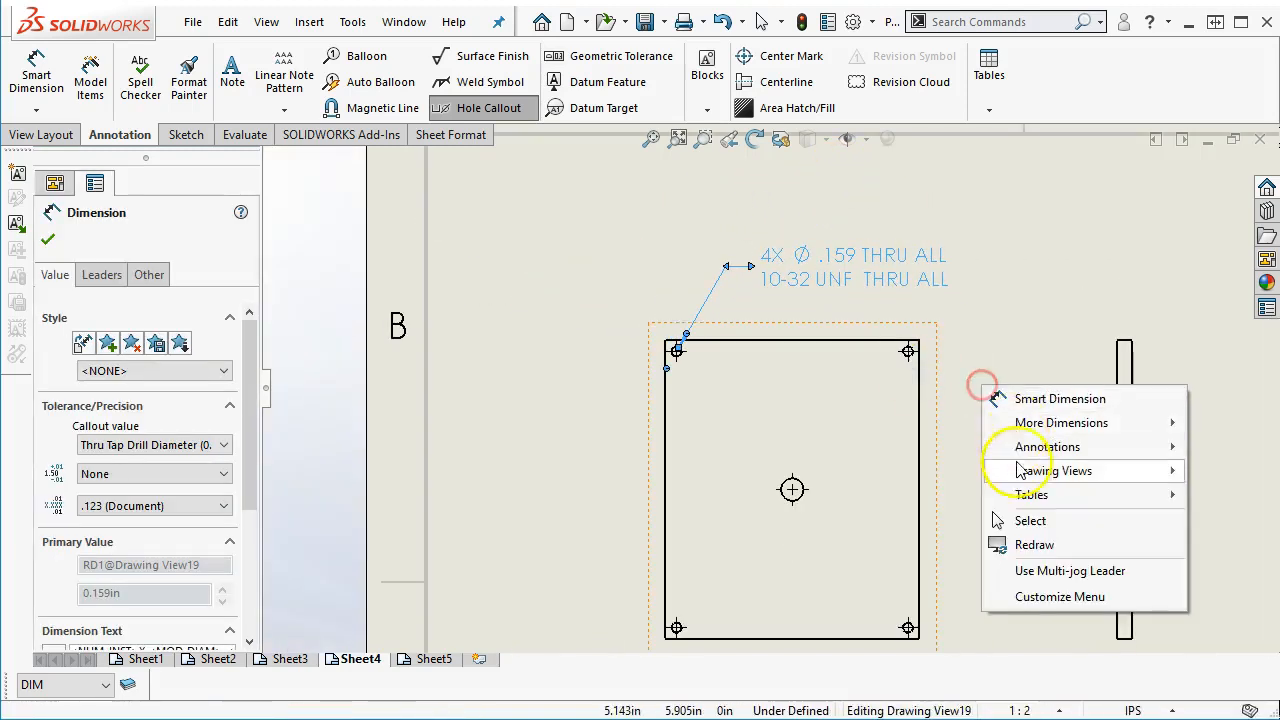
click(1028, 518)
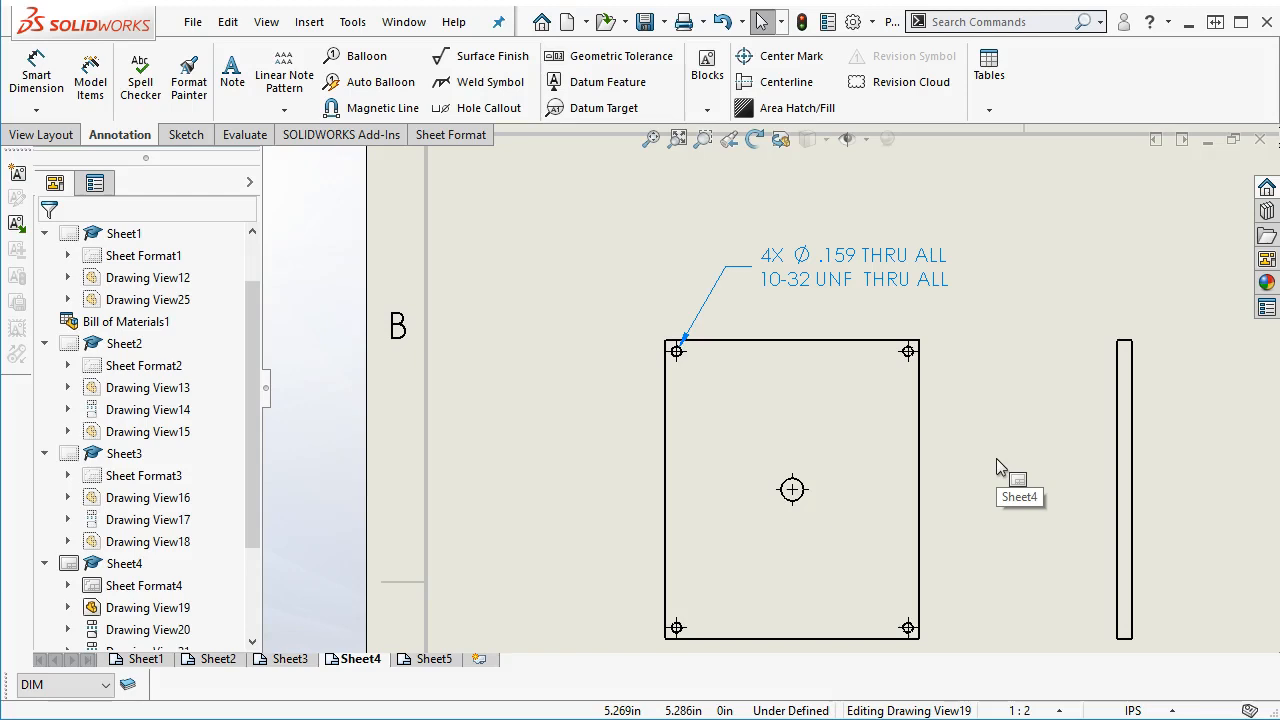
- Dimension the Sheet4 plate's overall height beside its left edge and its overall width below the front view
scroll(996, 464, up, 4)
scroll(920, 540, down, 3)
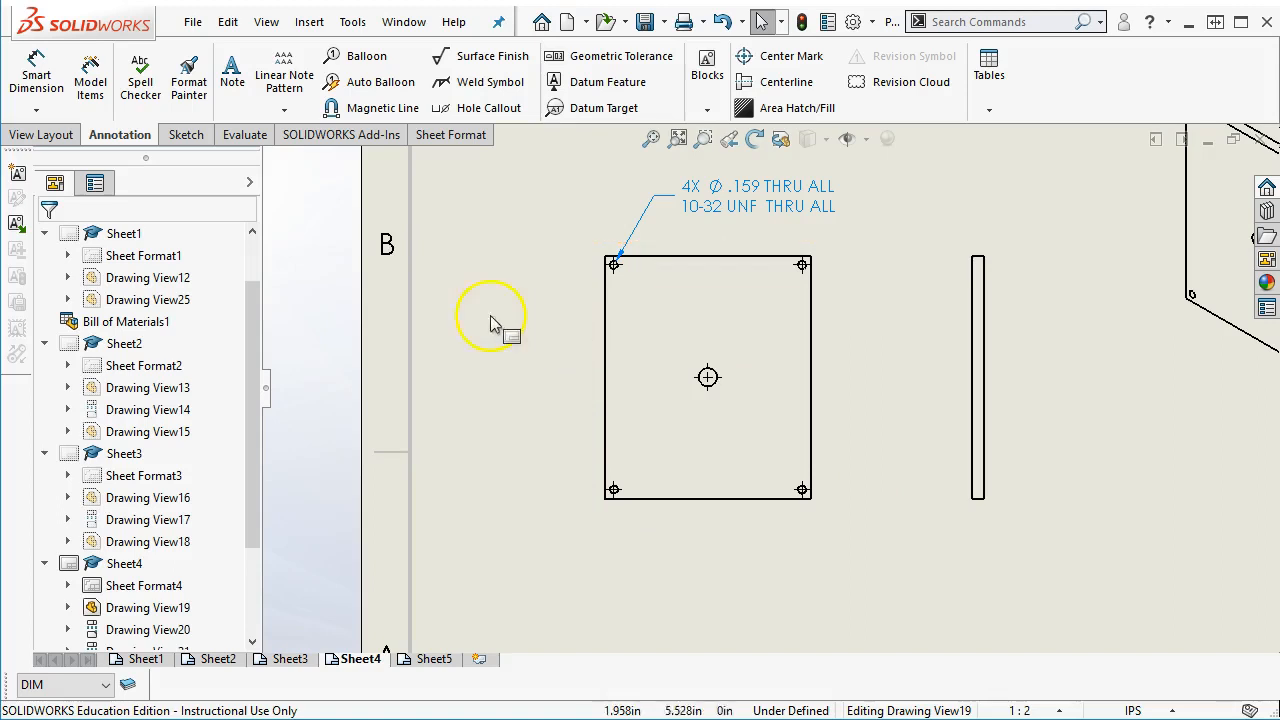
click(36, 72)
click(603, 381)
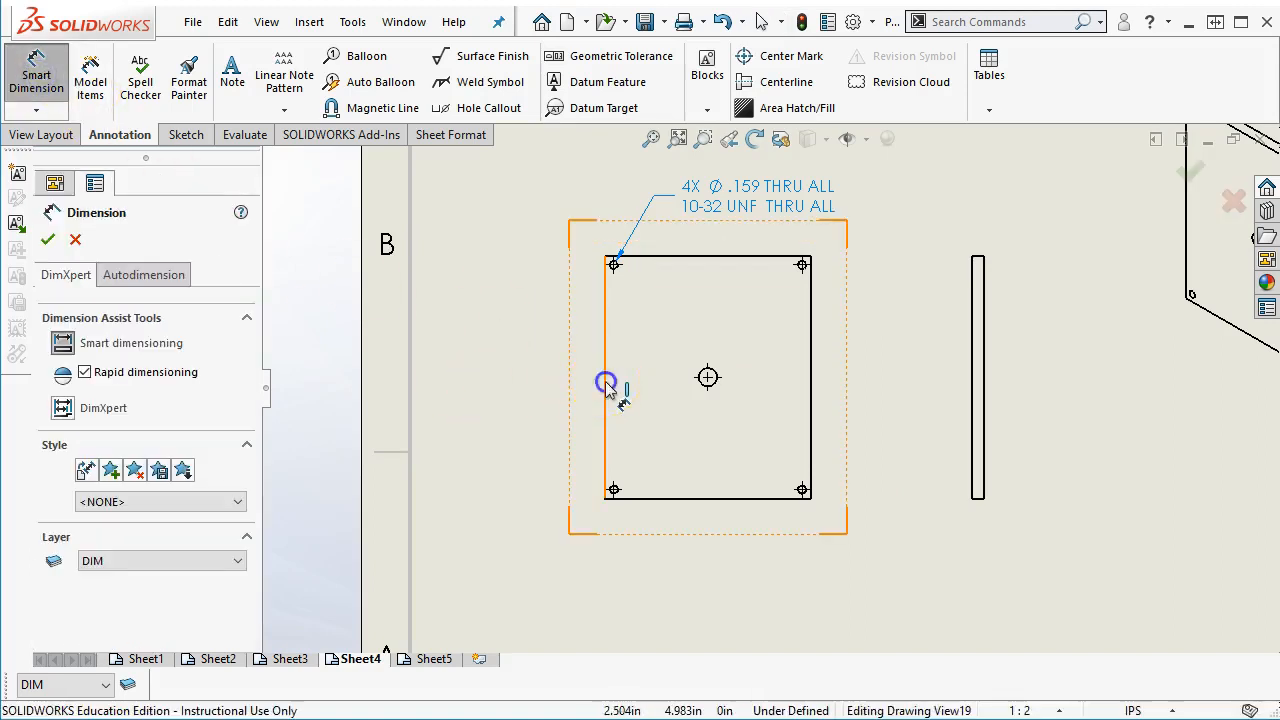
click(503, 371)
click(636, 516)
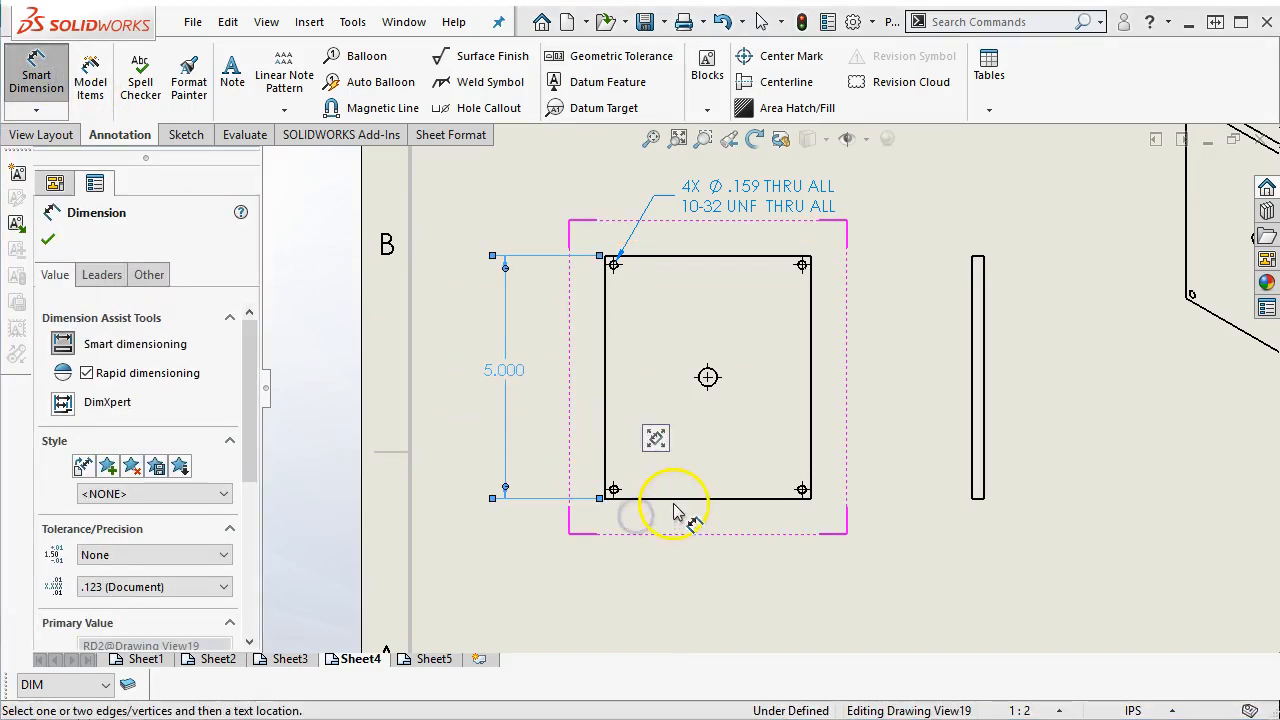
click(674, 505)
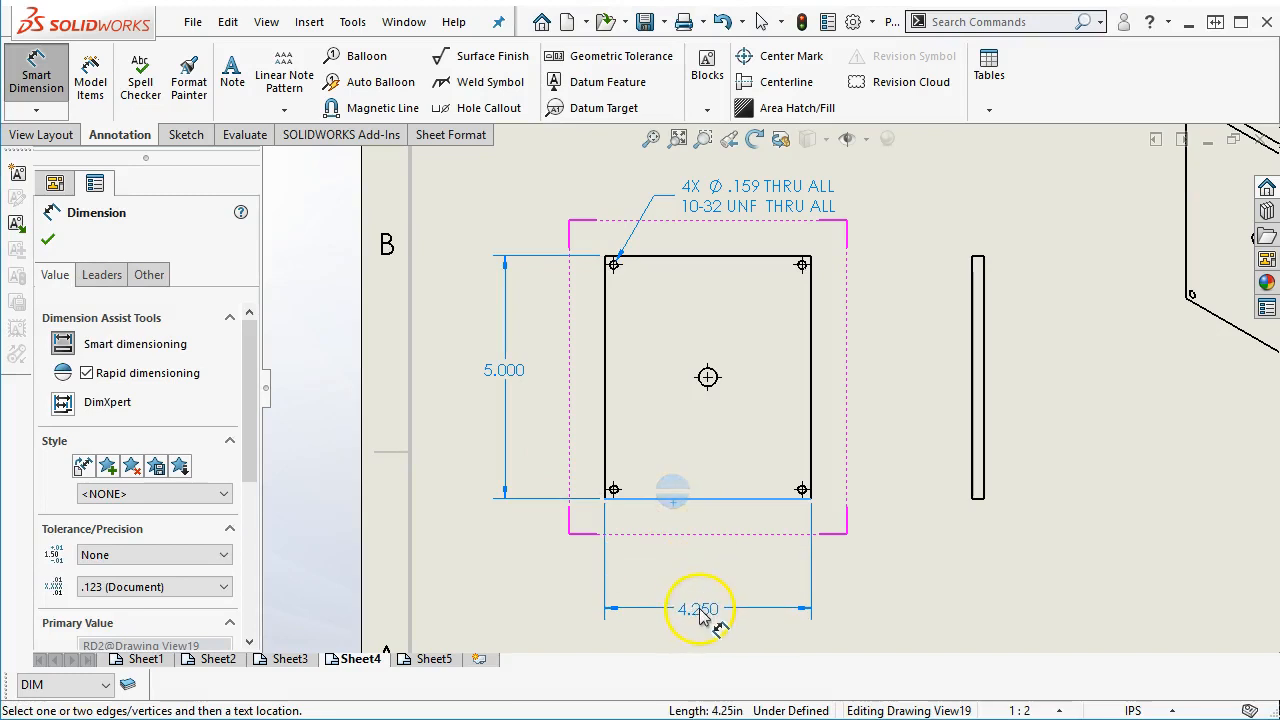
click(700, 604)
click(601, 529)
right_click(625, 340)
click(705, 423)
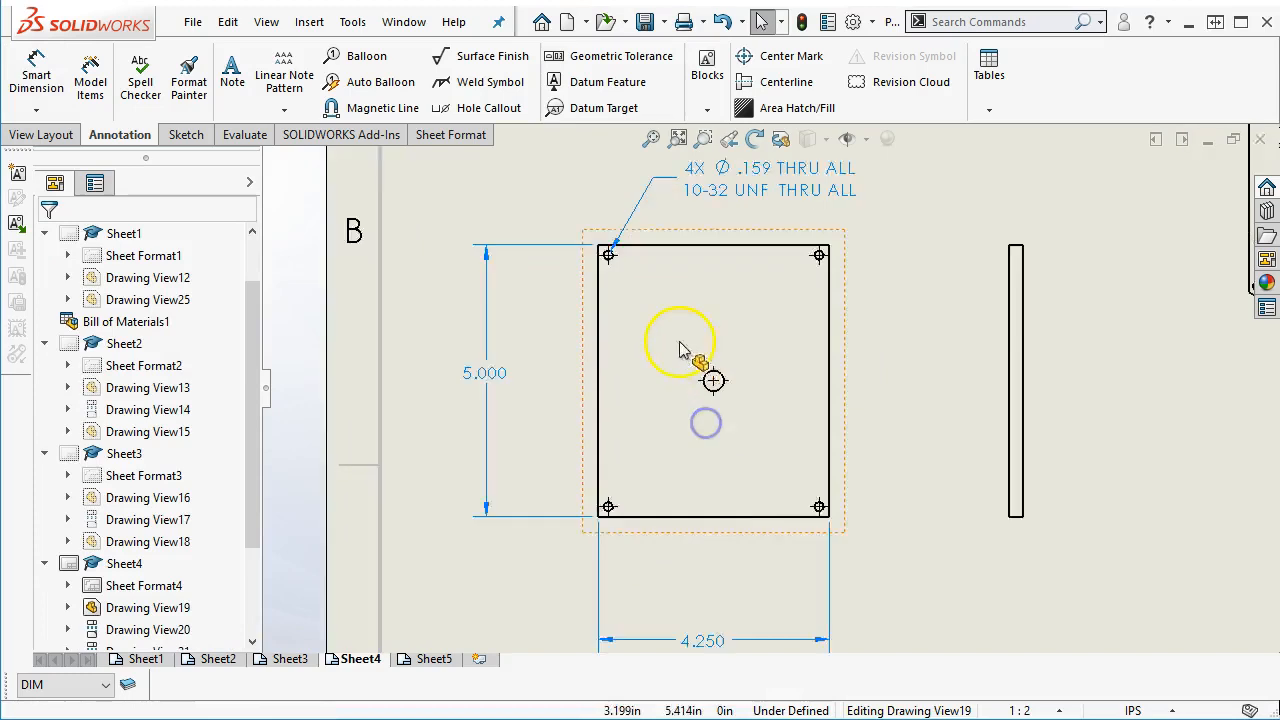
- Select the centre marks on all four corner holes and the centre hole, and assign them to the CEN layer
scroll(641, 320, down, 2)
click(602, 255)
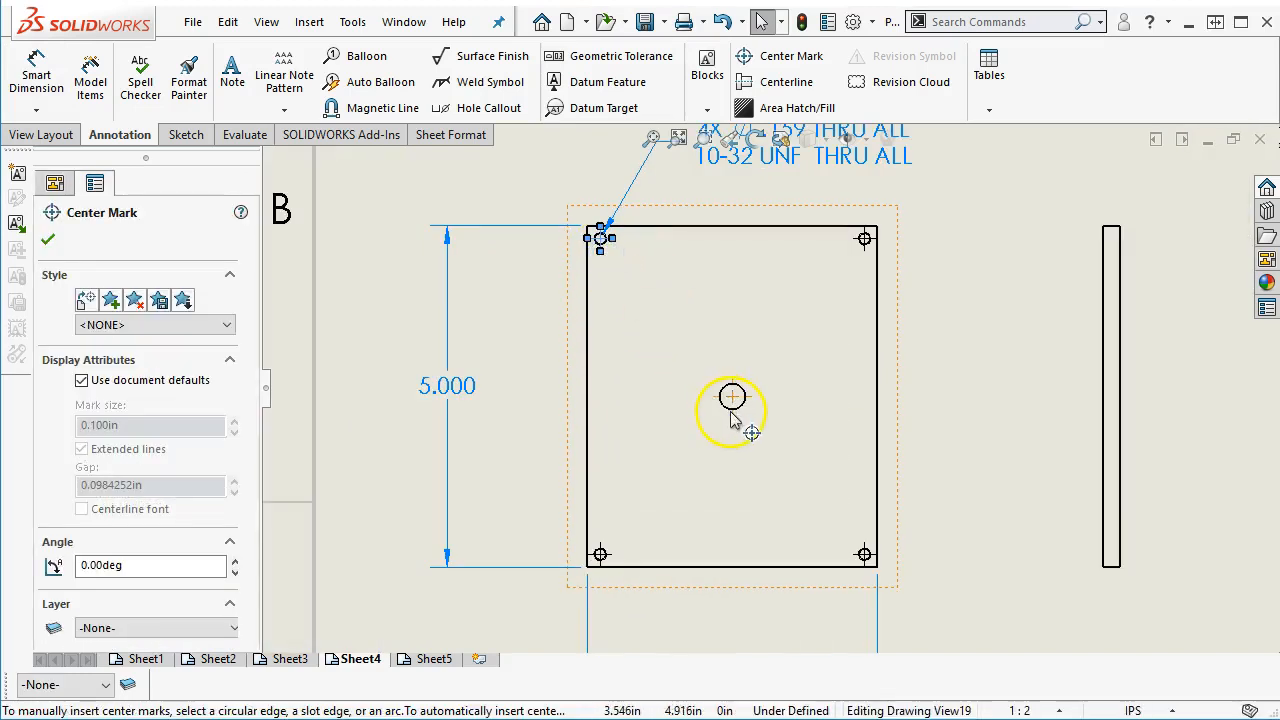
ctrl+click(731, 405)
ctrl+click(599, 552)
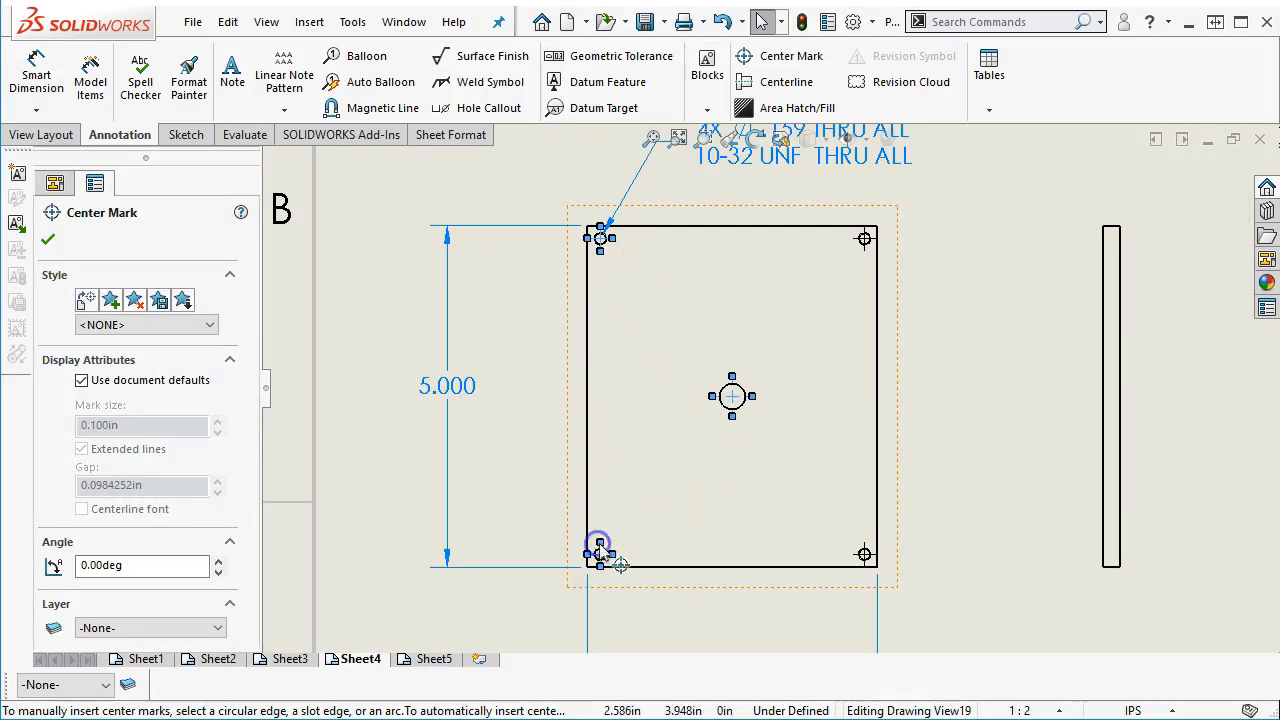
ctrl+click(864, 553)
ctrl+click(865, 250)
click(175, 628)
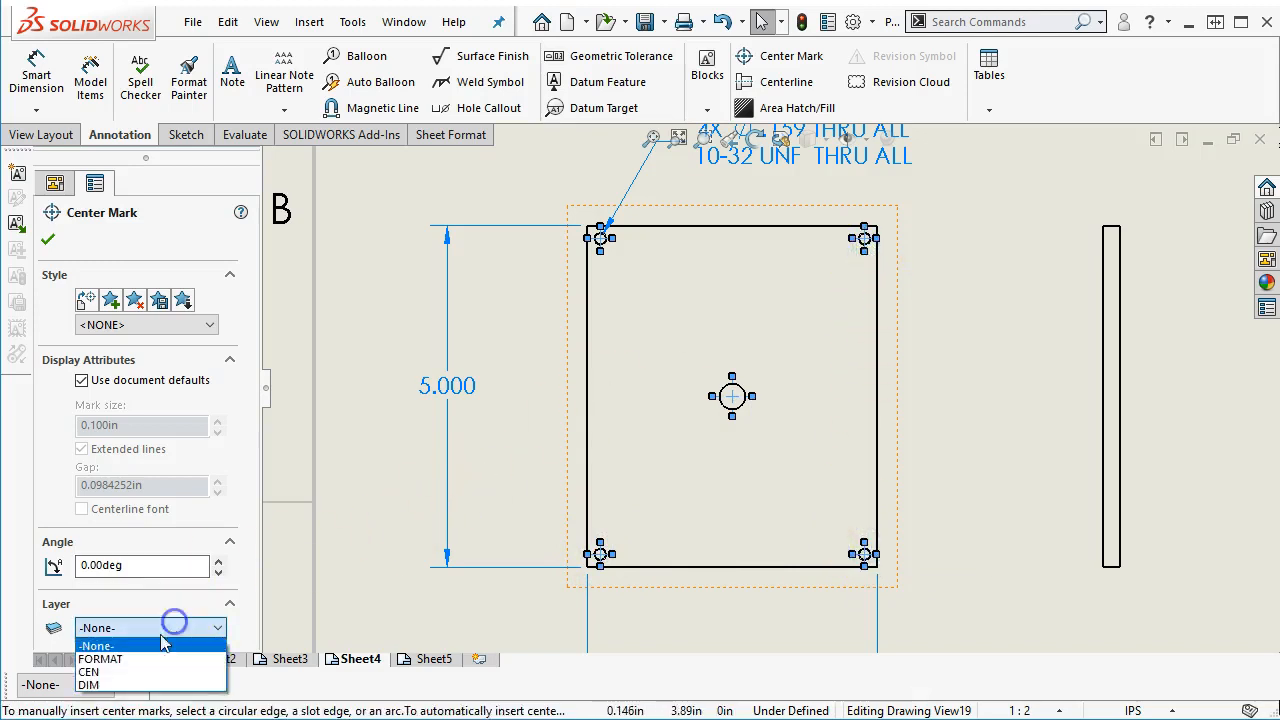
click(140, 673)
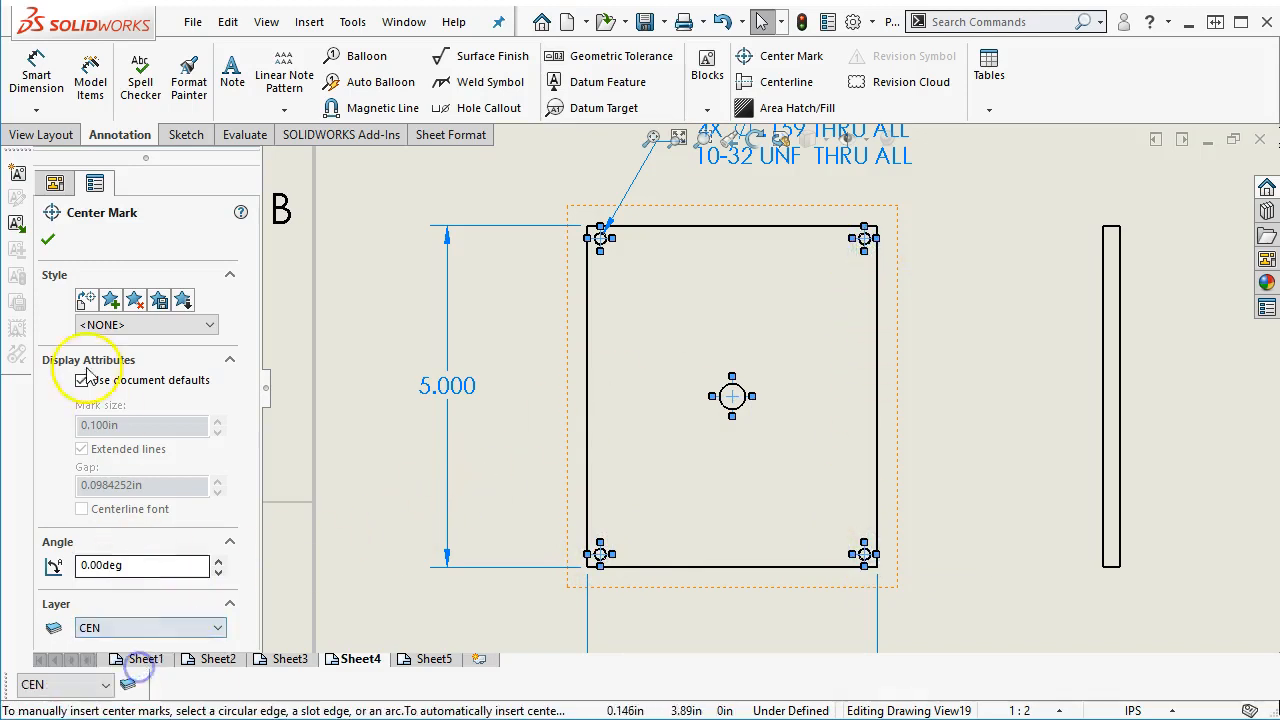
click(48, 239)
- Dimension the upper-left hole's horizontal offset from the plate's left edge, placing it just below the front view
scroll(920, 320, up, 4)
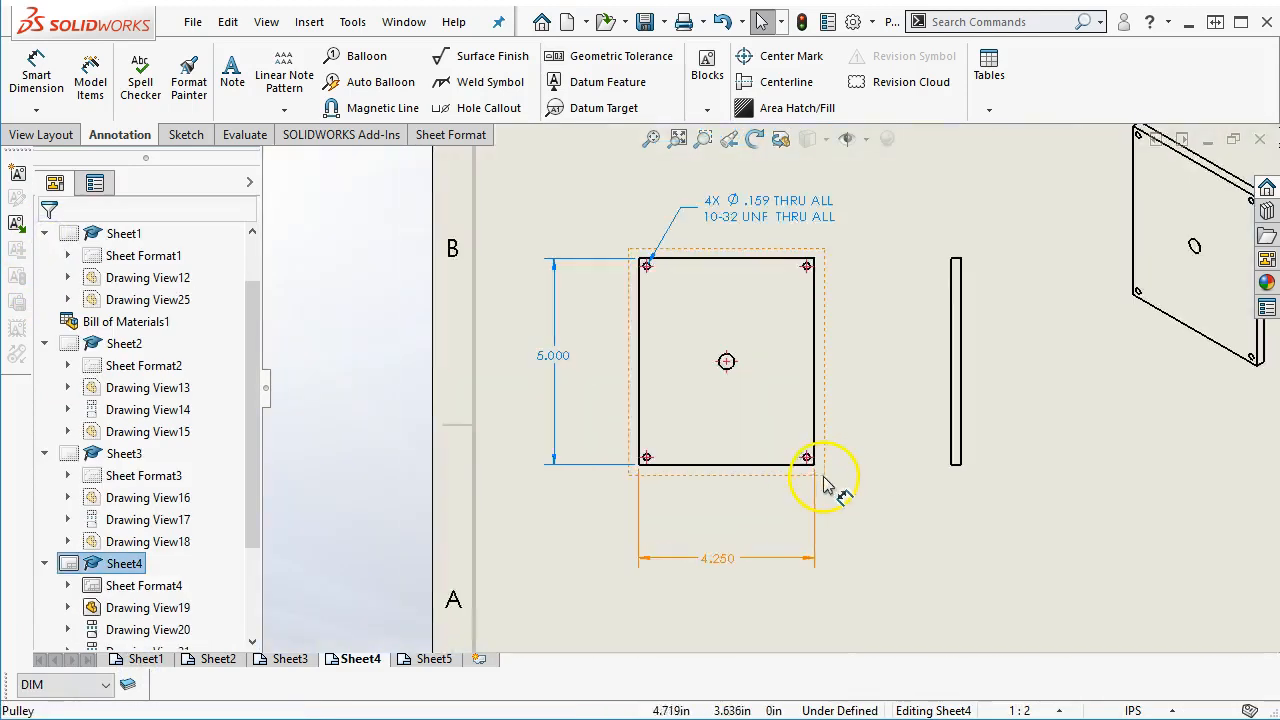
click(40, 72)
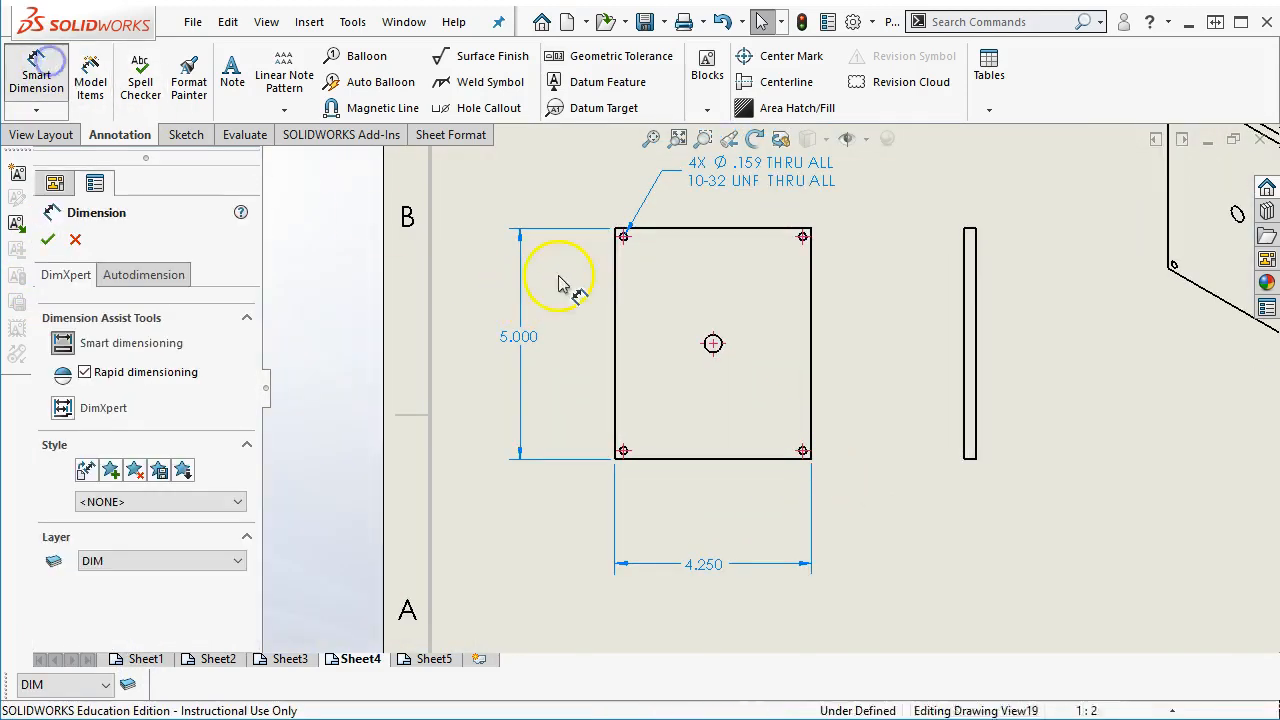
click(623, 237)
click(615, 296)
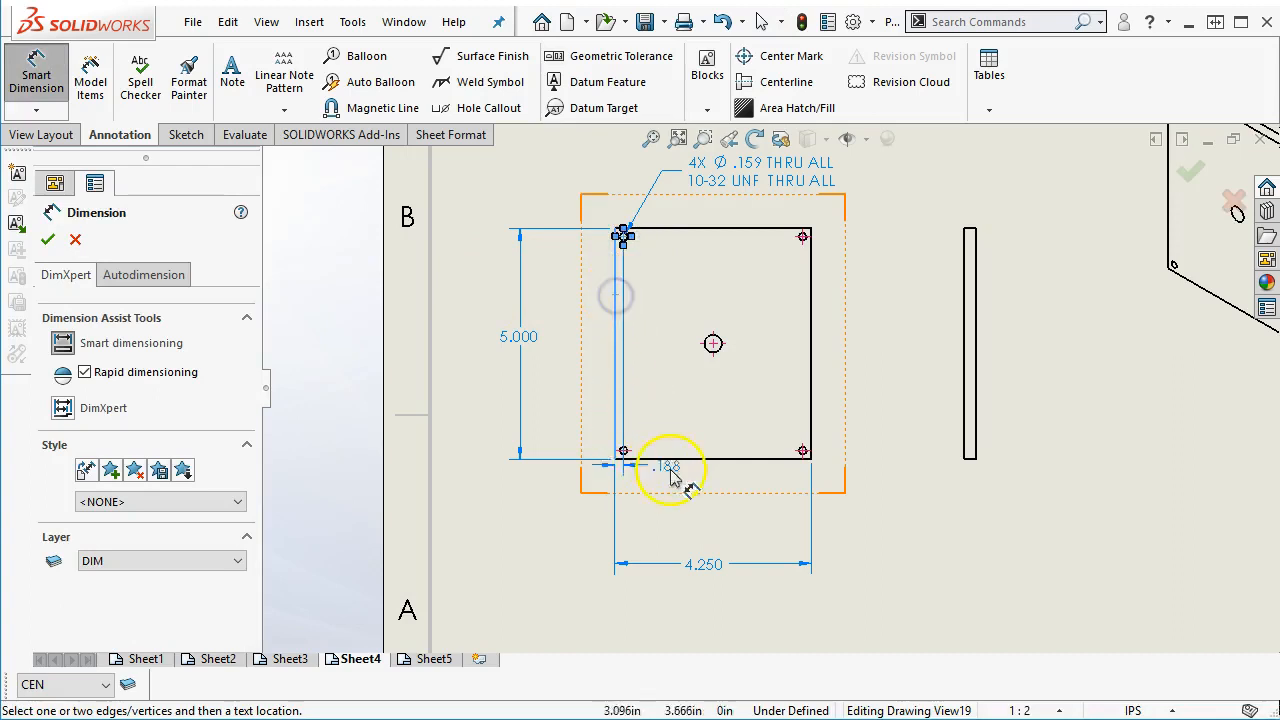
click(672, 511)
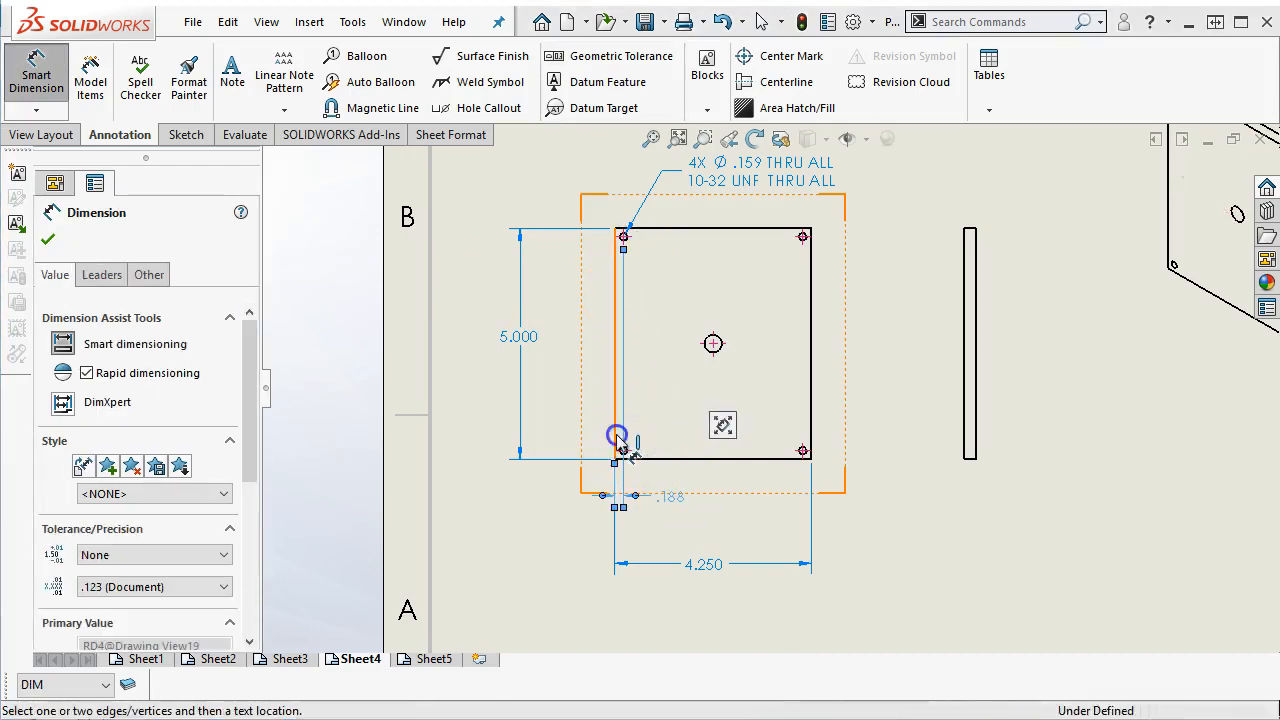
scroll(615, 440, down, 1)
click(621, 447)
scroll(621, 447, down, 2)
click(665, 437)
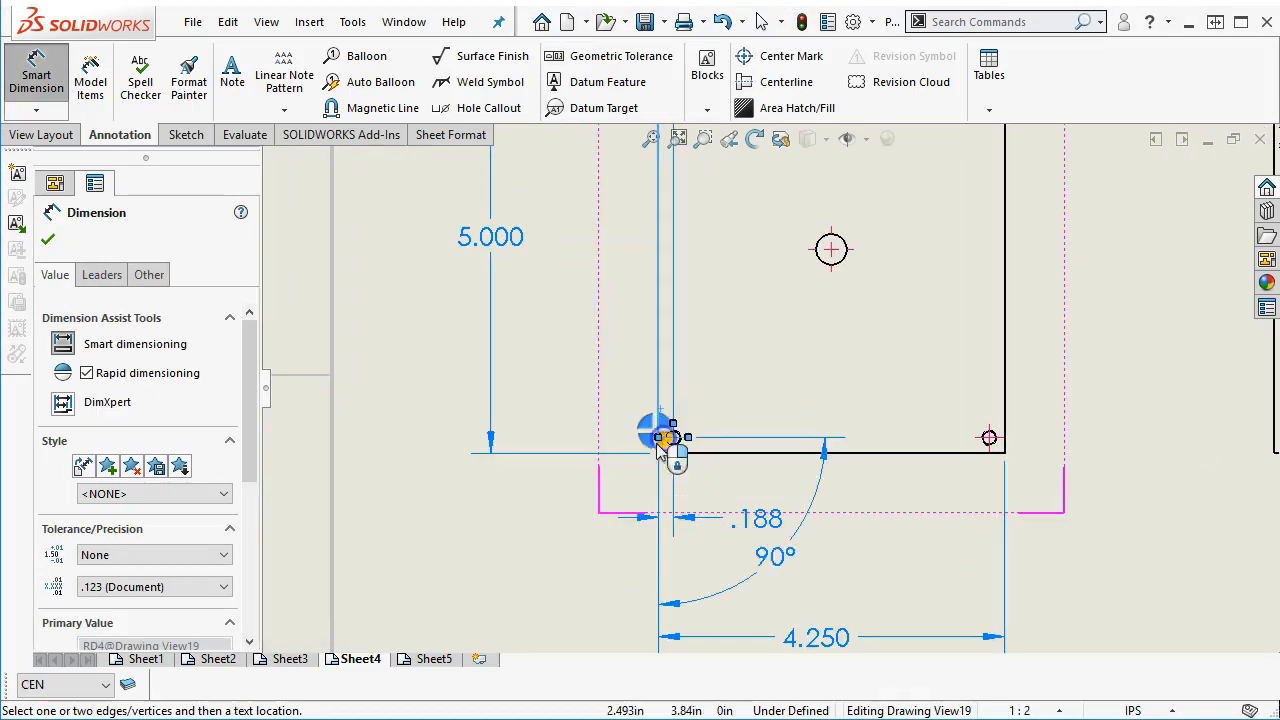
- Dimension the lower-left hole's vertical offset from the plate's bottom edge, placing the text below and left of the corner
scroll(614, 516, down, 3)
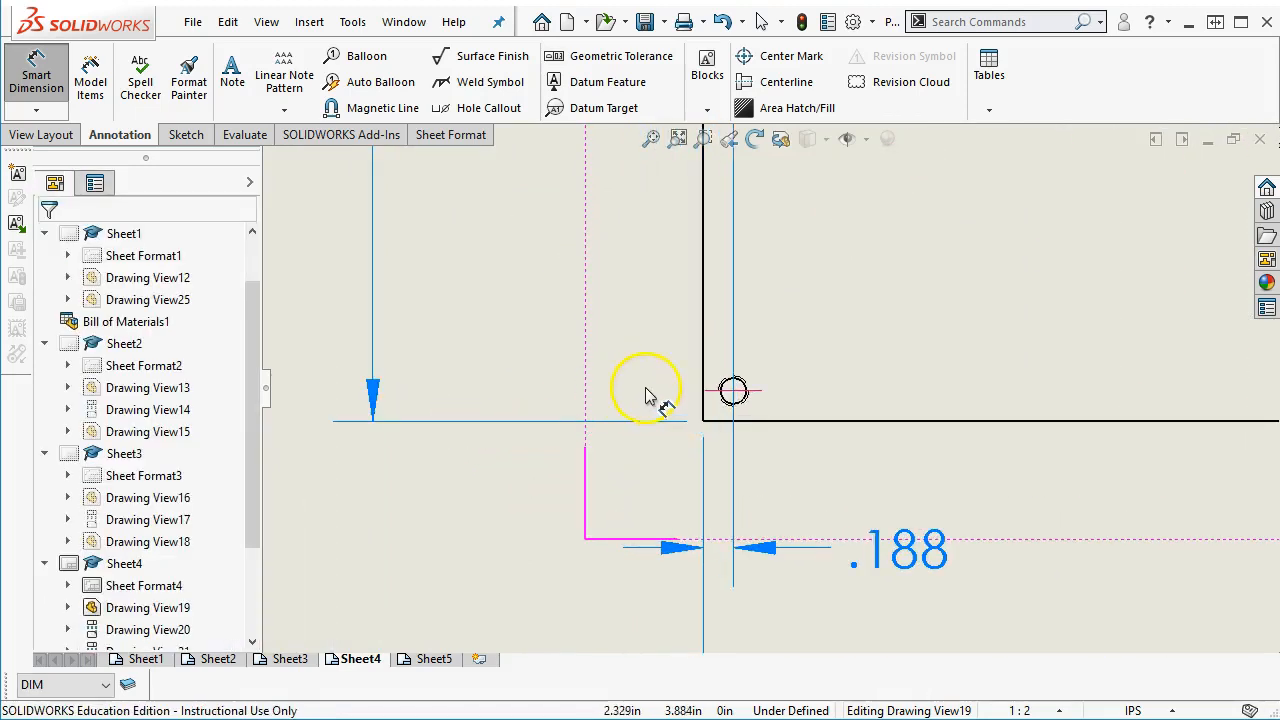
click(745, 421)
click(718, 390)
click(600, 524)
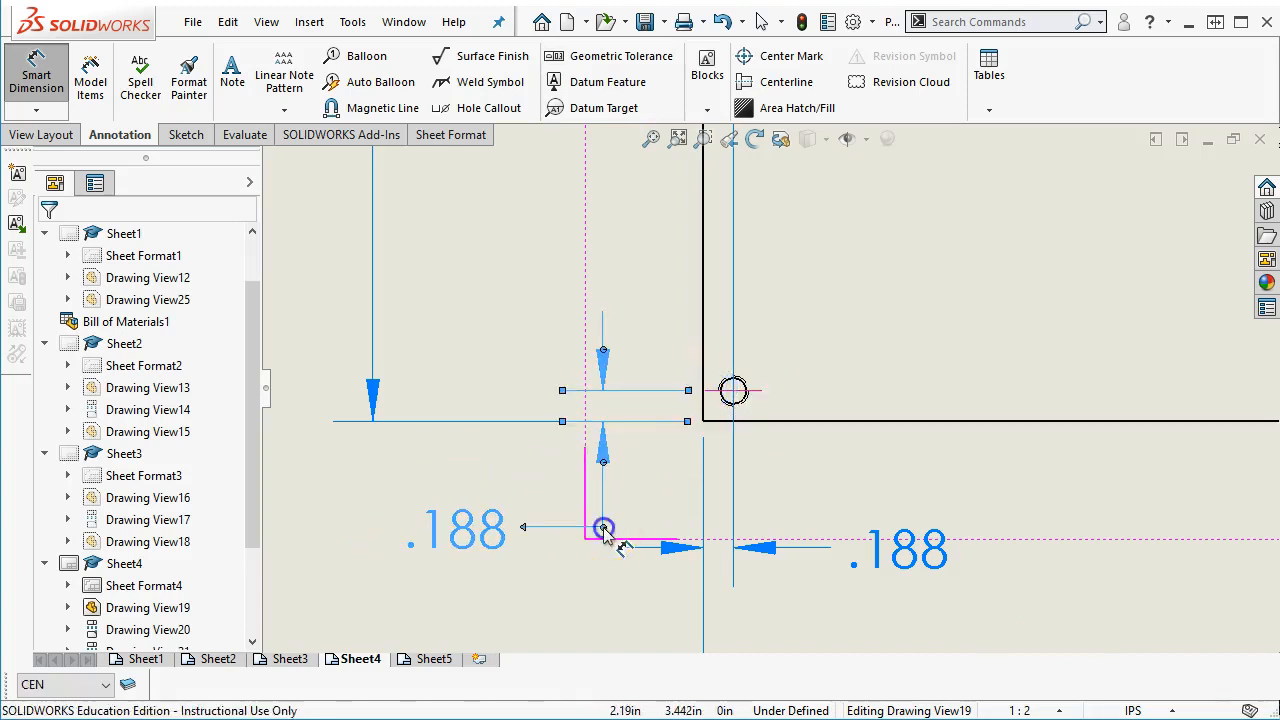
- Dimension the upper-left hole's height from the plate's bottom edge, placing it between the plate and the overall height dimension
scroll(718, 422, up, 5)
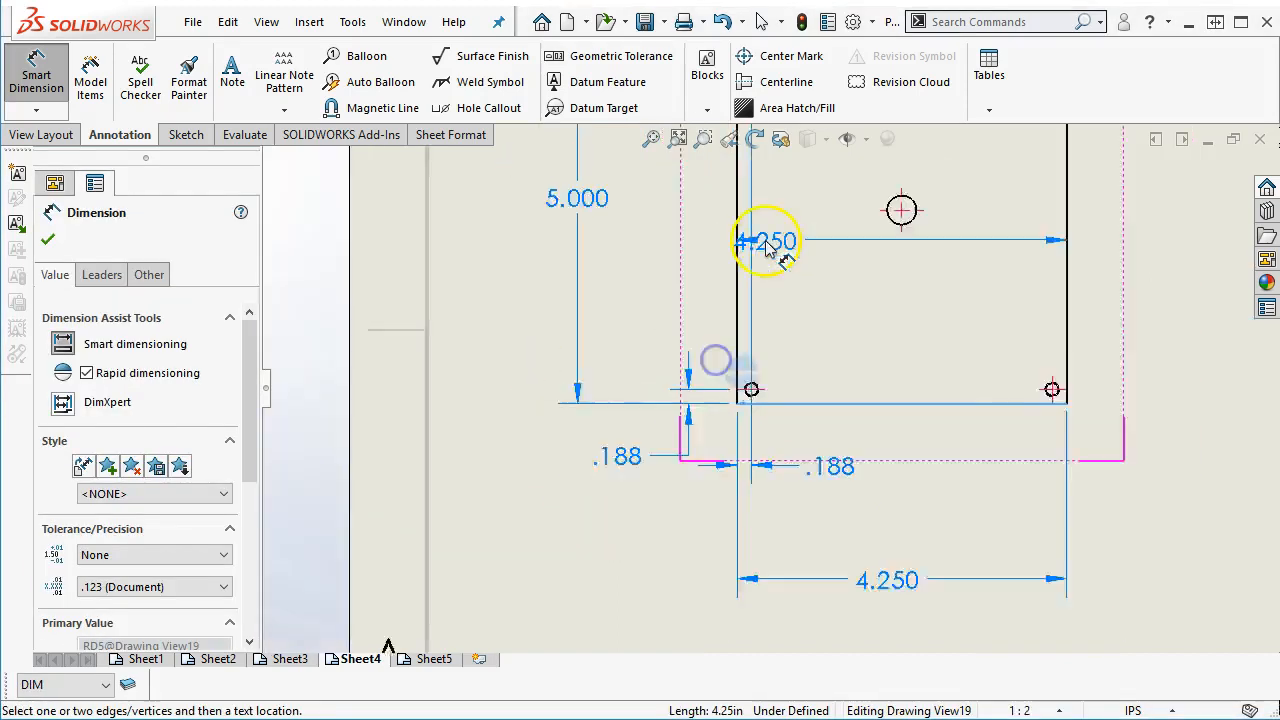
scroll(757, 215, down, 3)
click(750, 190)
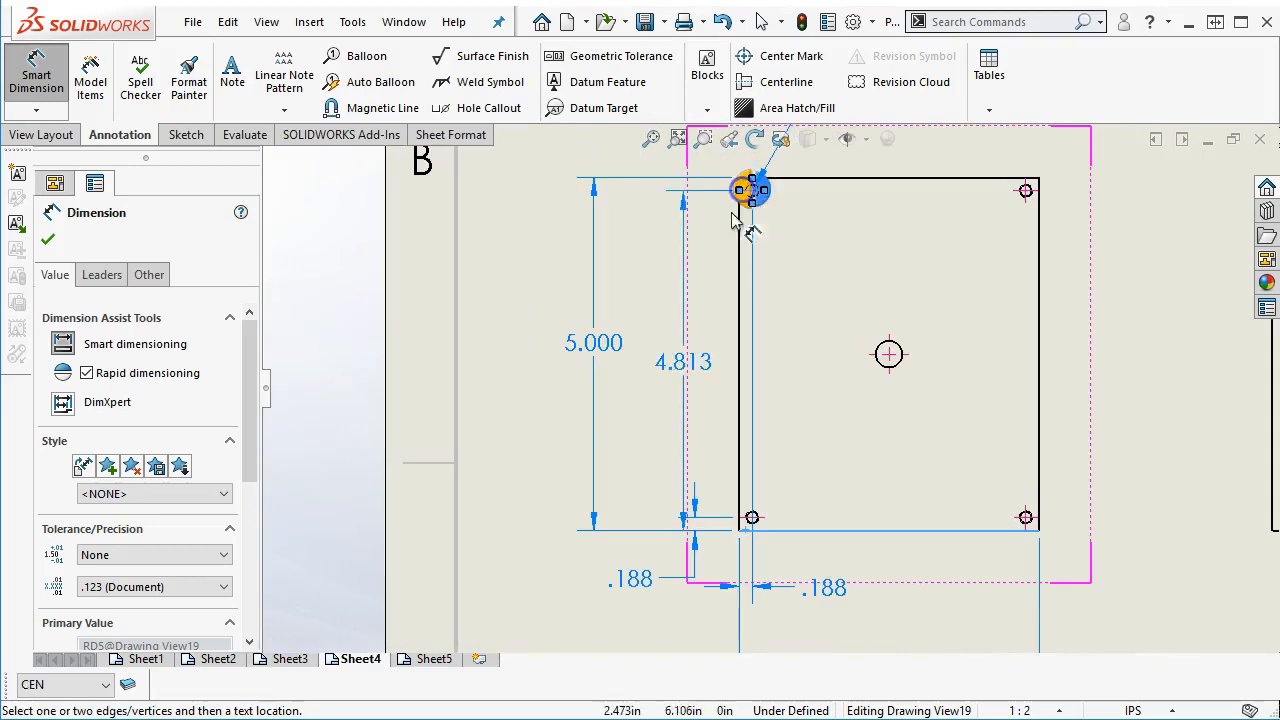
click(672, 330)
scroll(800, 430, up, 1)
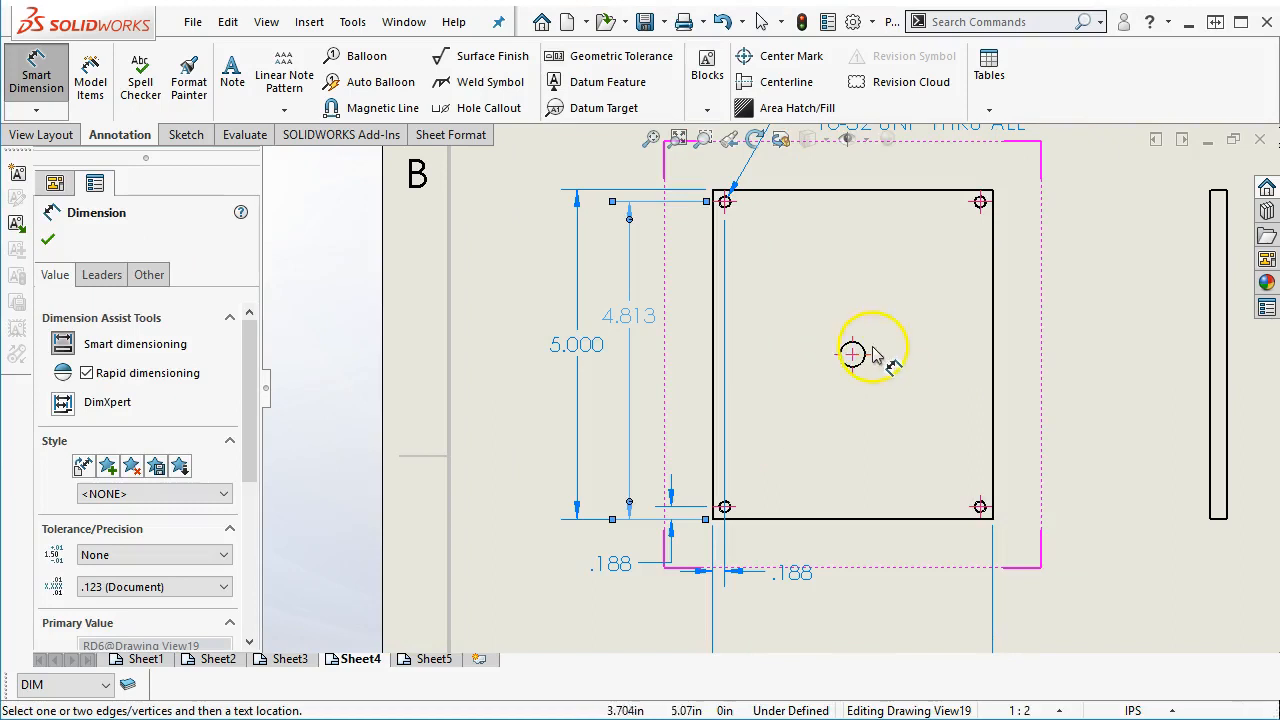
- Check Sheet3 for reference, then on Sheet4 dimension the centre hole's height from the plate's bottom edge, left of the view
click(290, 660)
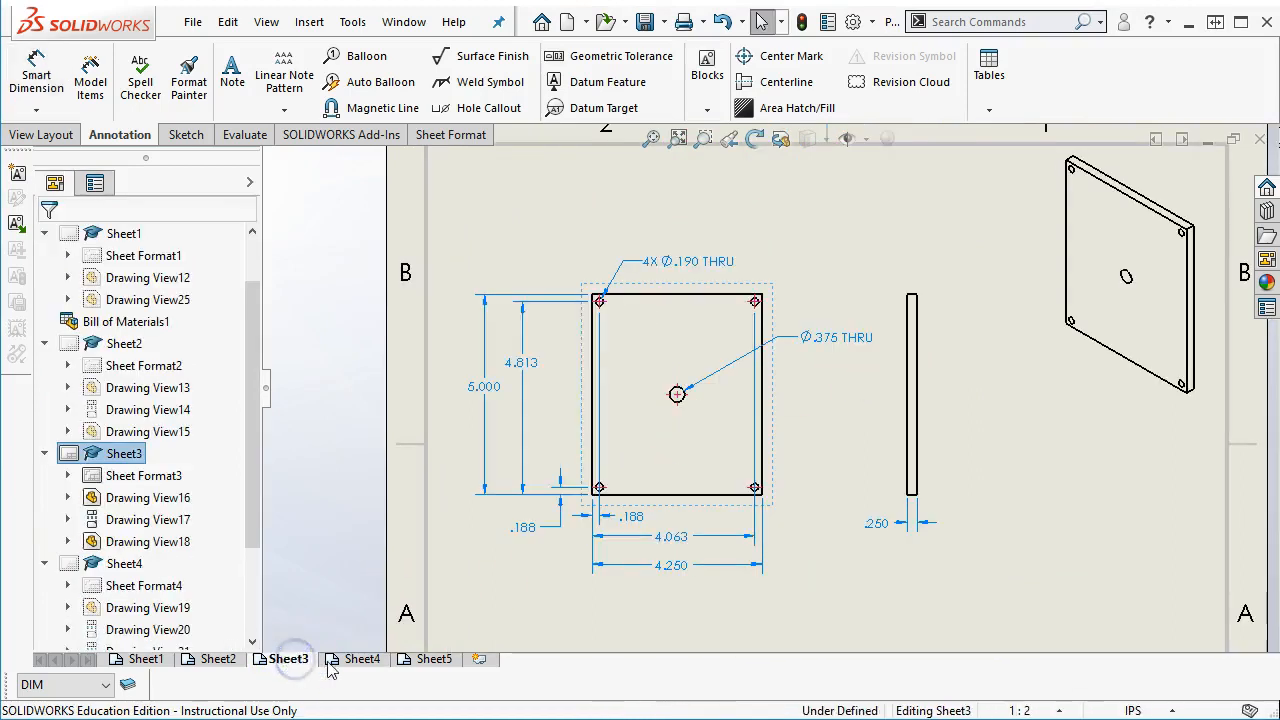
click(343, 662)
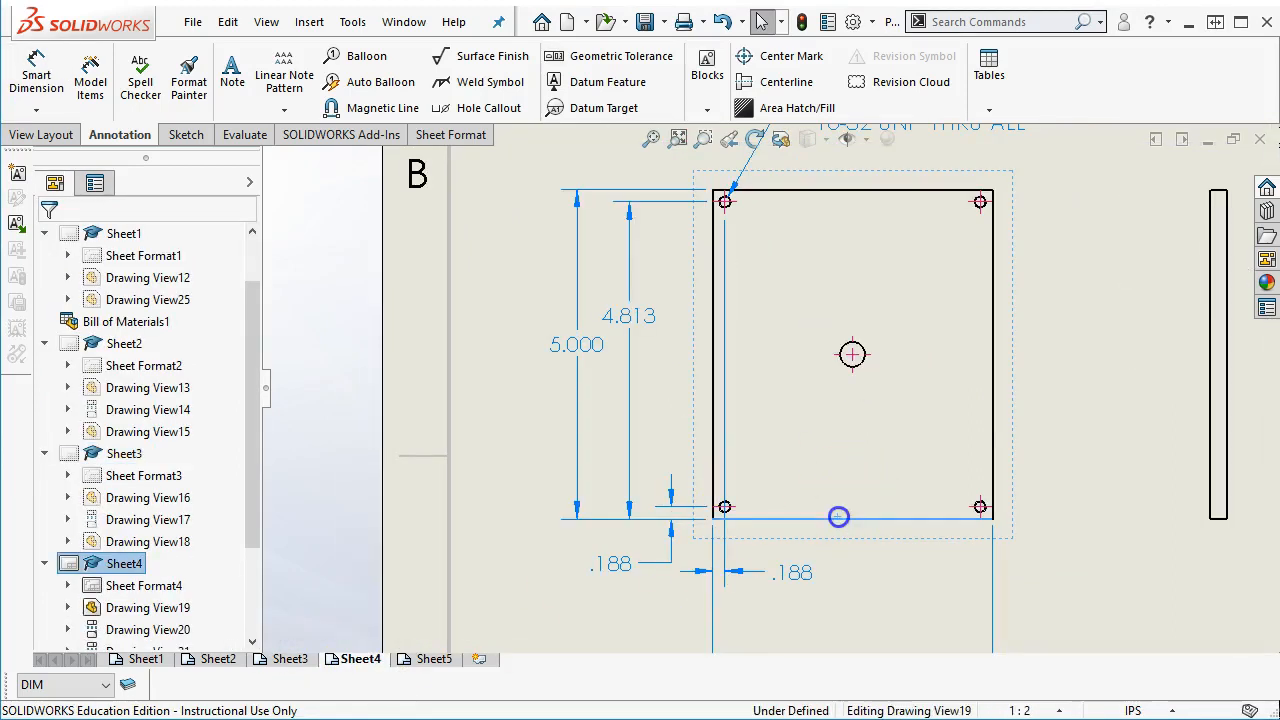
click(846, 355)
click(42, 80)
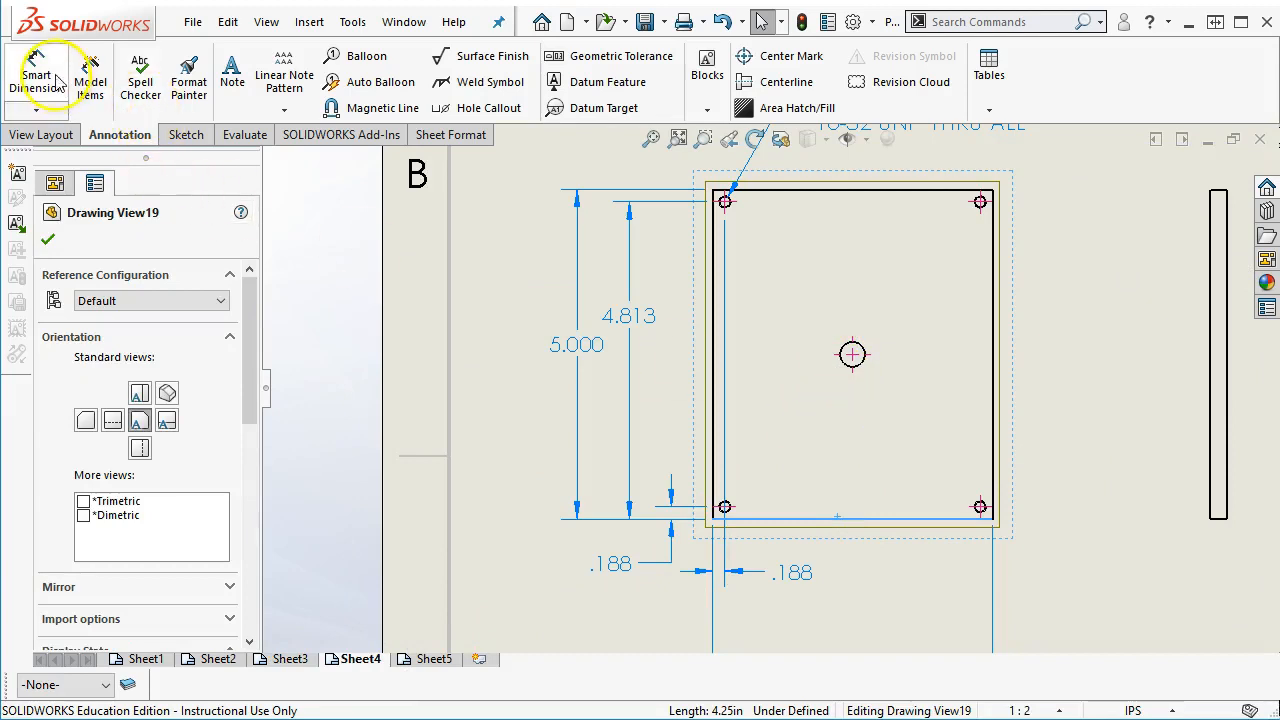
click(834, 518)
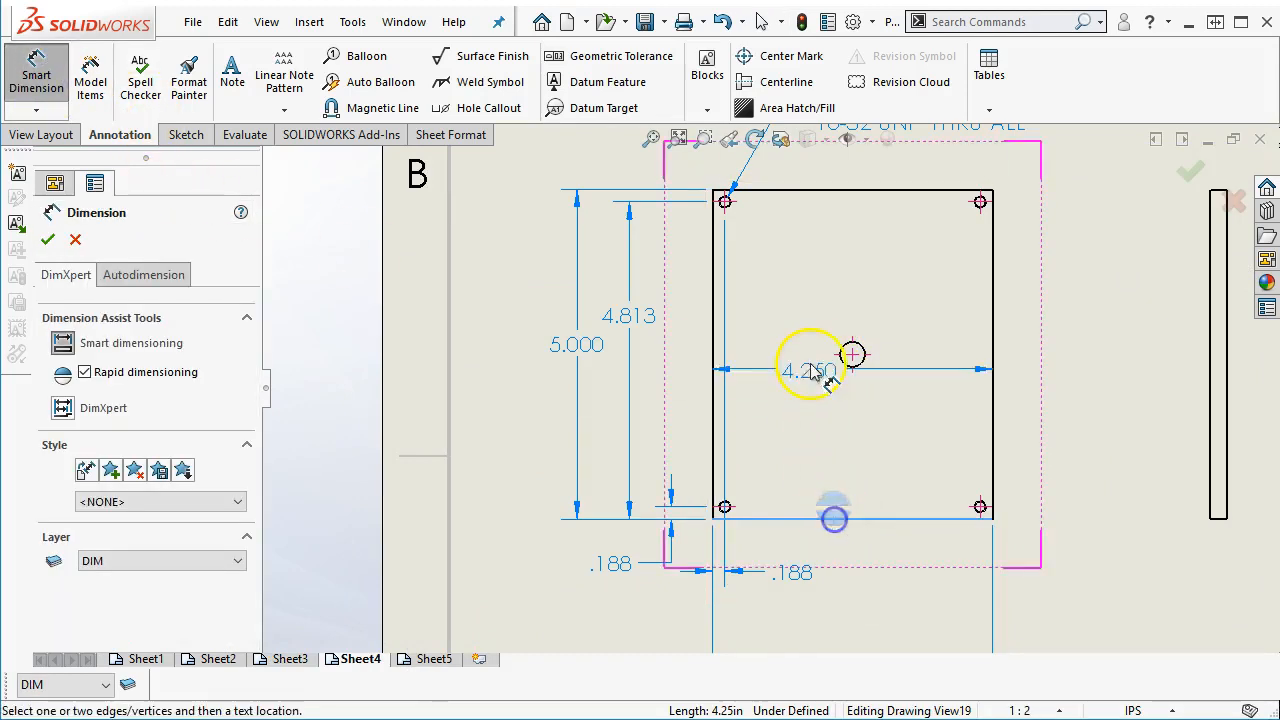
click(836, 358)
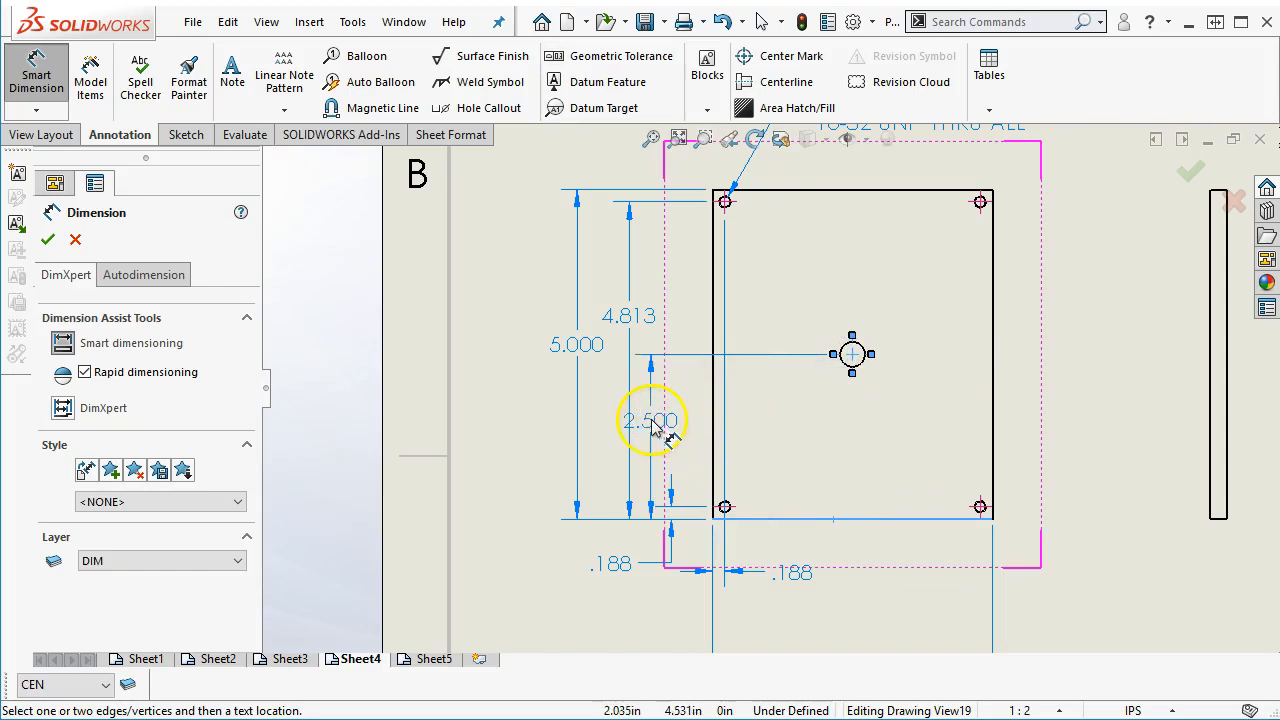
click(652, 425)
right_click(802, 443)
click(855, 524)
- Space out the overall height, upper hole and centre hole vertical dimensions by moving each slightly farther from the plate
drag(563, 345, 543, 349)
mouse_move(632, 314)
mouse_down()
mouse_move(648, 320)
mouse_move(623, 315)
mouse_up()
mouse_move(662, 416)
mouse_down()
mouse_move(640, 415)
mouse_move(651, 421)
mouse_up()
click(826, 606)
key(f)
- Dimension the centre hole's horizontal distance from the plate's left edge, placing it above the overall width dimension
scroll(808, 514, down, 1)
scroll(808, 514, down, 1)
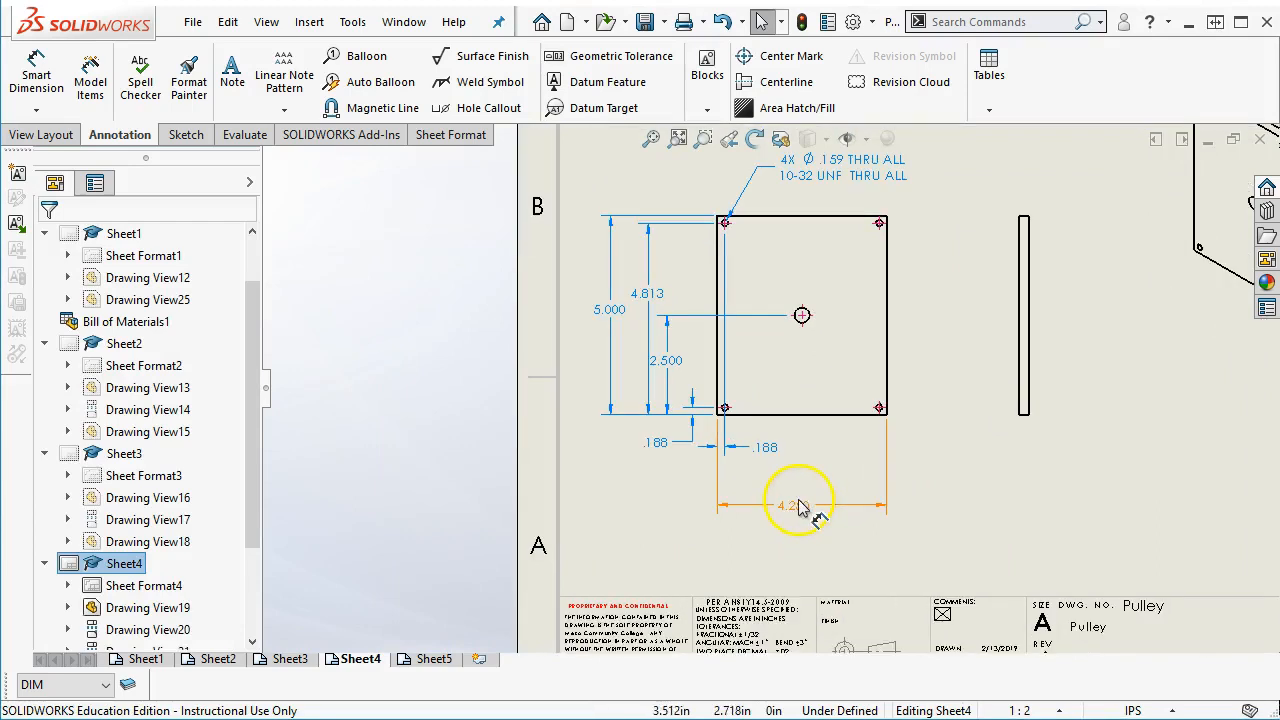
click(36, 75)
click(720, 358)
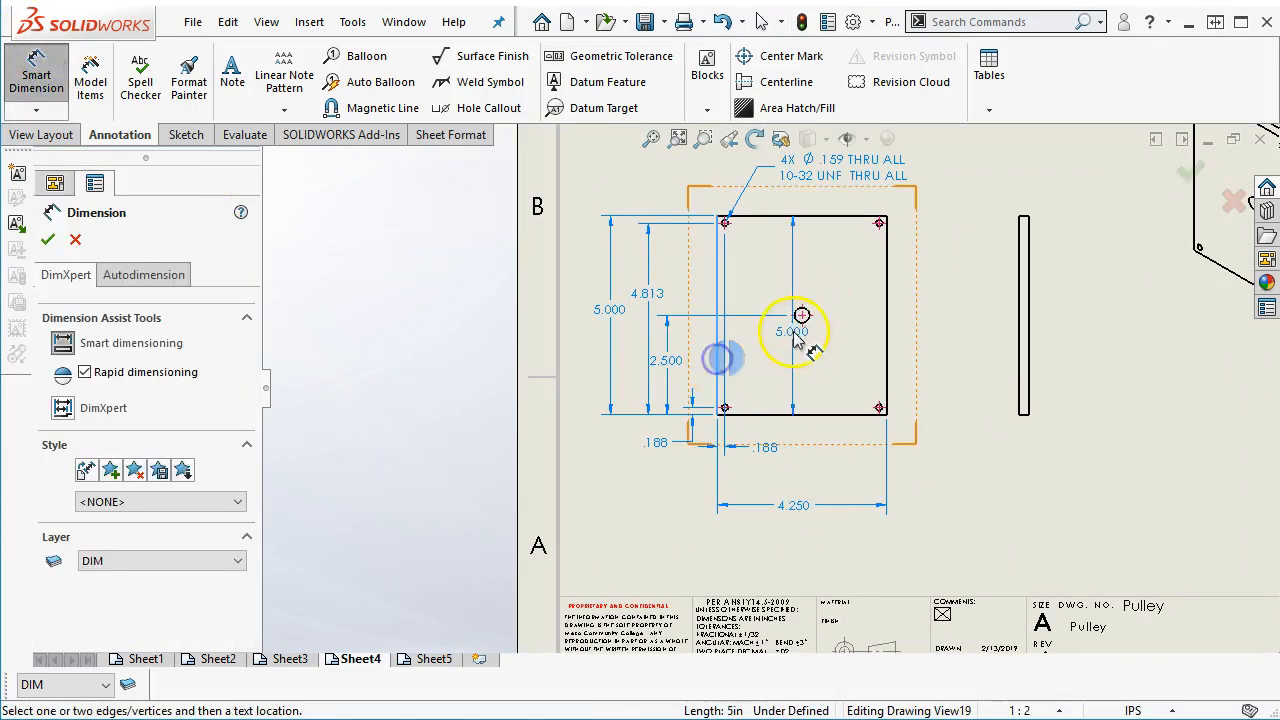
click(802, 316)
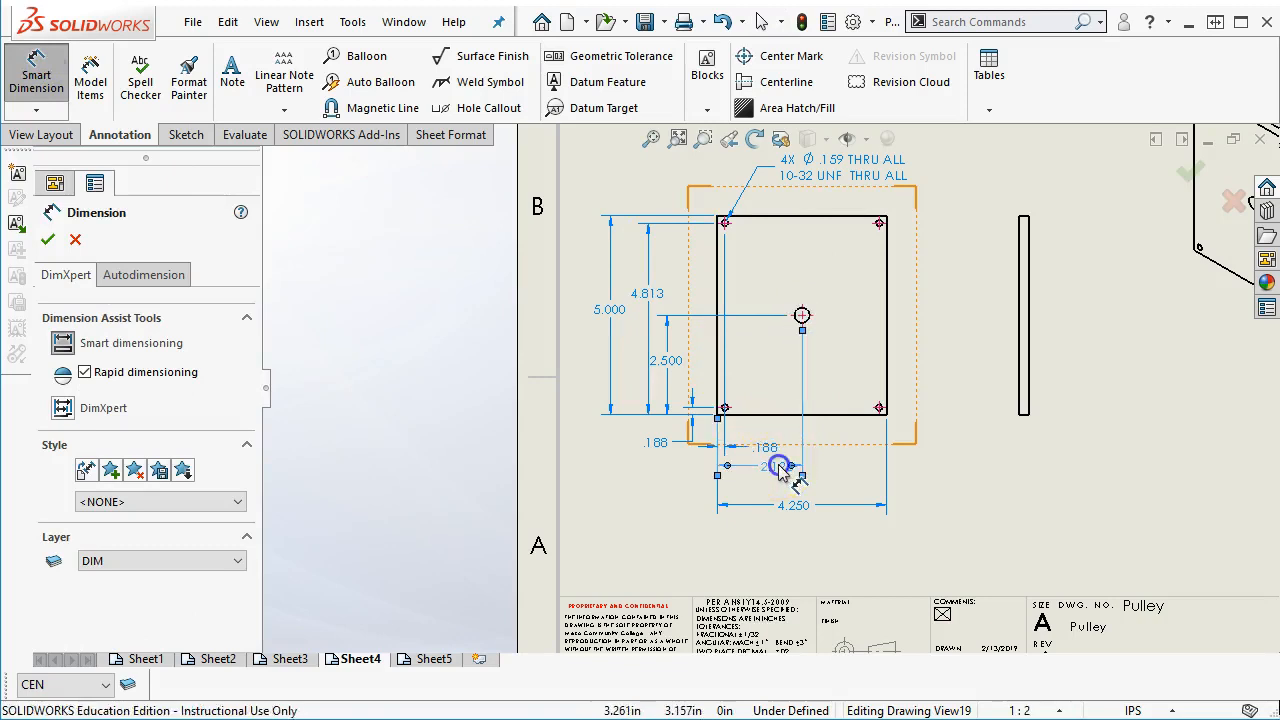
click(780, 467)
- Dimension the upper-right hole's horizontal distance from the left edge above the overall width, and shift the centre hole's horizontal dimension text left
click(880, 228)
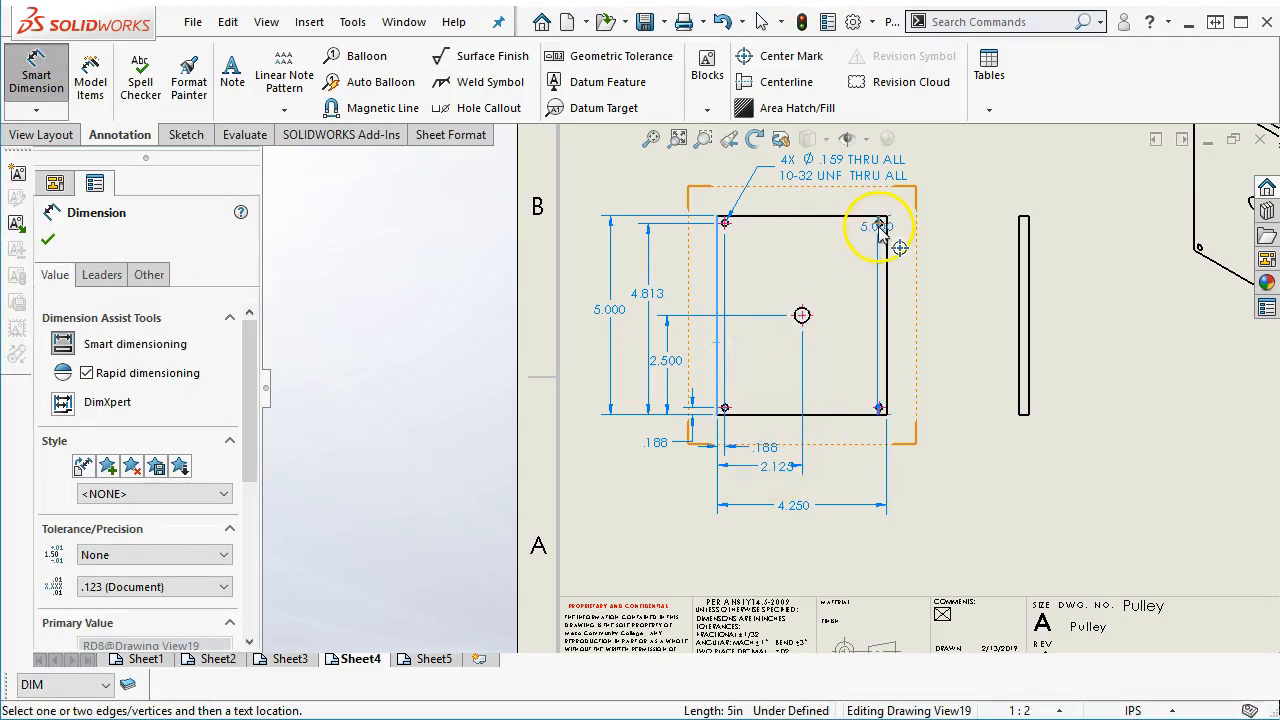
click(879, 222)
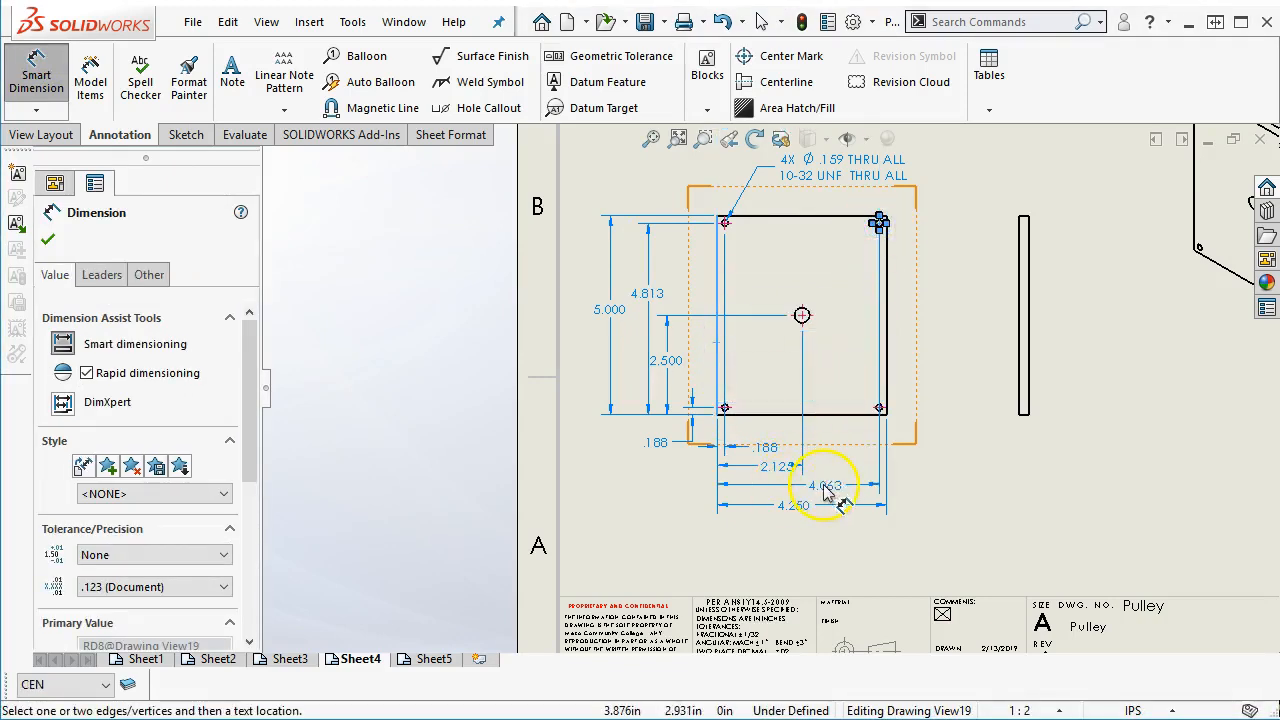
click(828, 487)
right_click(846, 445)
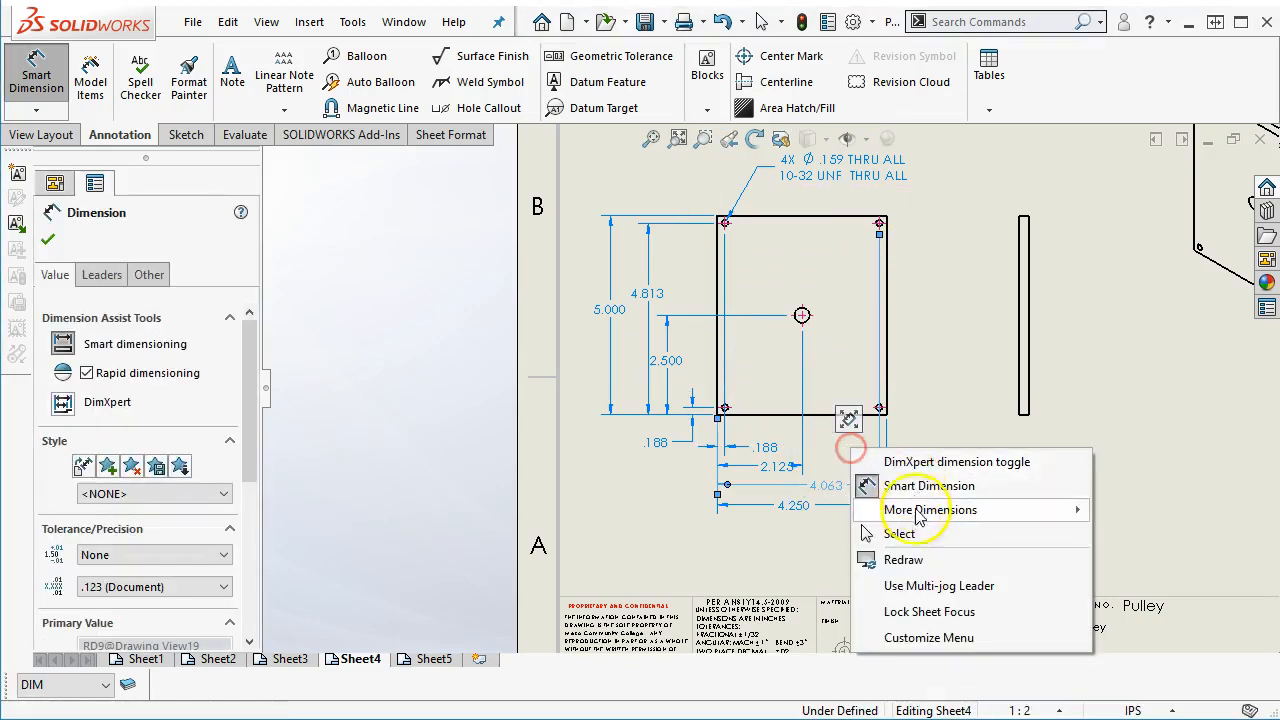
click(905, 529)
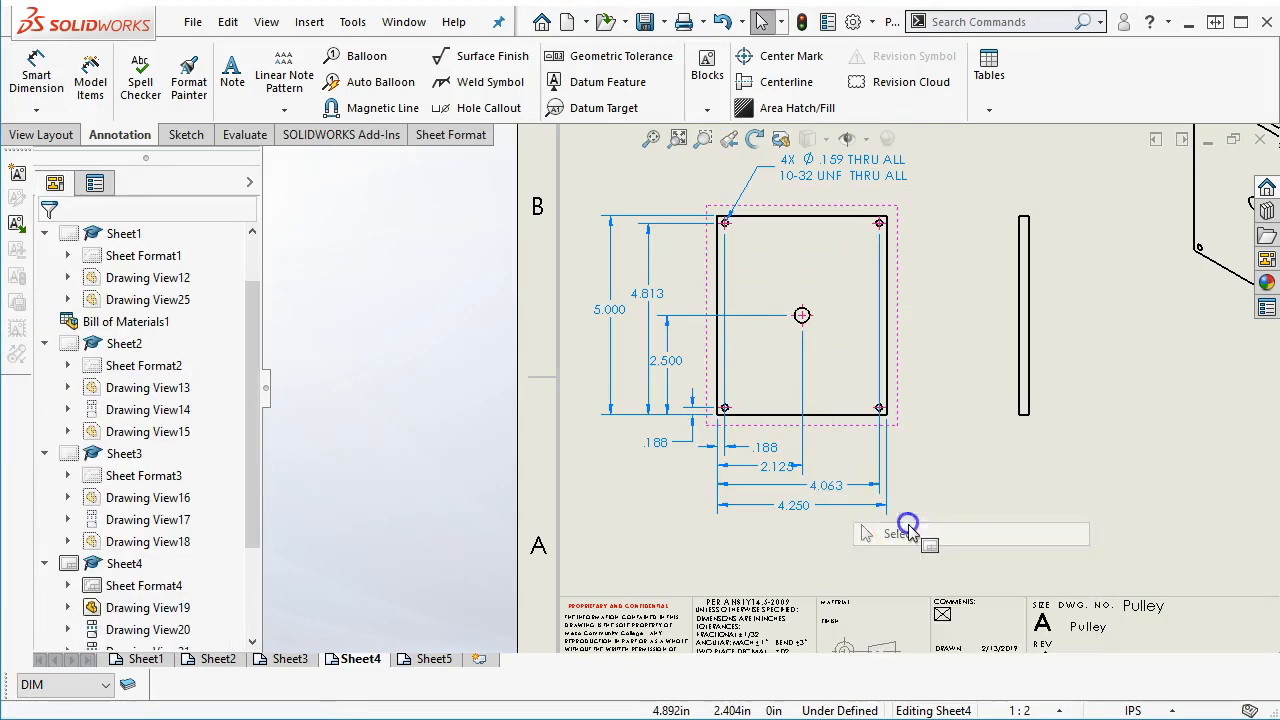
click(771, 470)
click(943, 468)
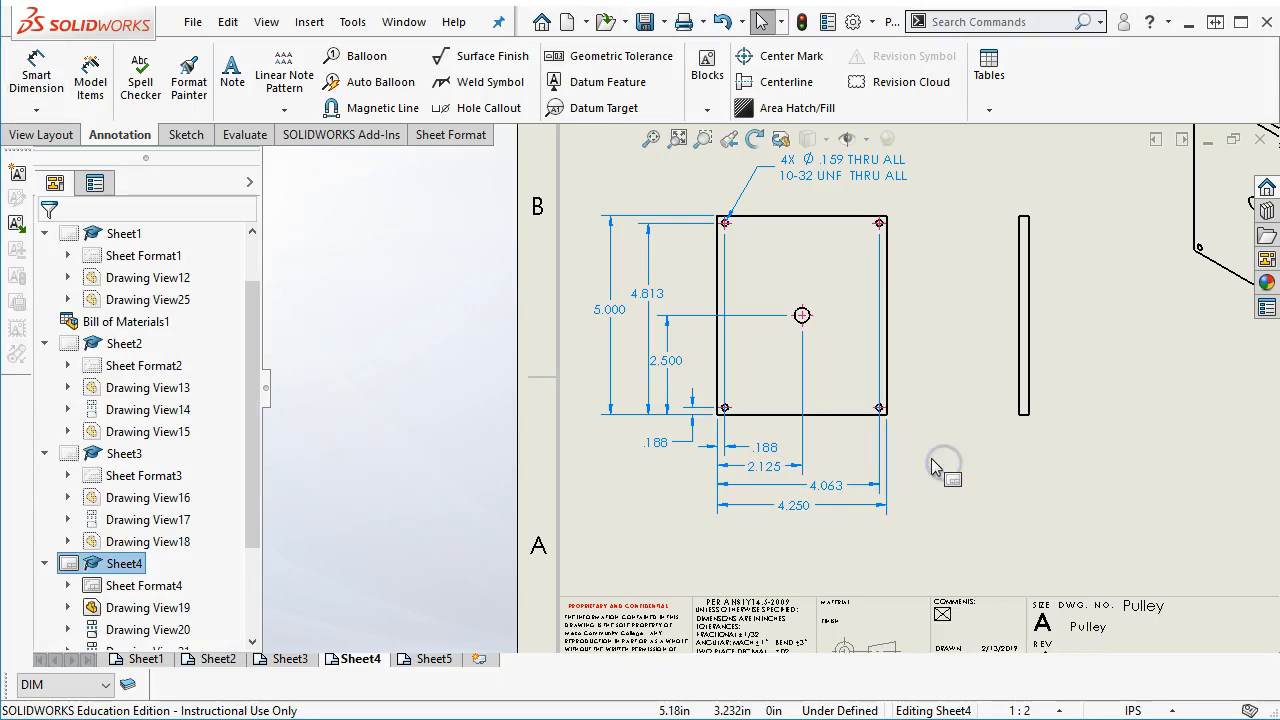
- Extend the upper-left hole's height dimension extension line across the plate to the upper-right hole
scroll(710, 262, down, 6)
scroll(767, 291, down, 1)
click(702, 257)
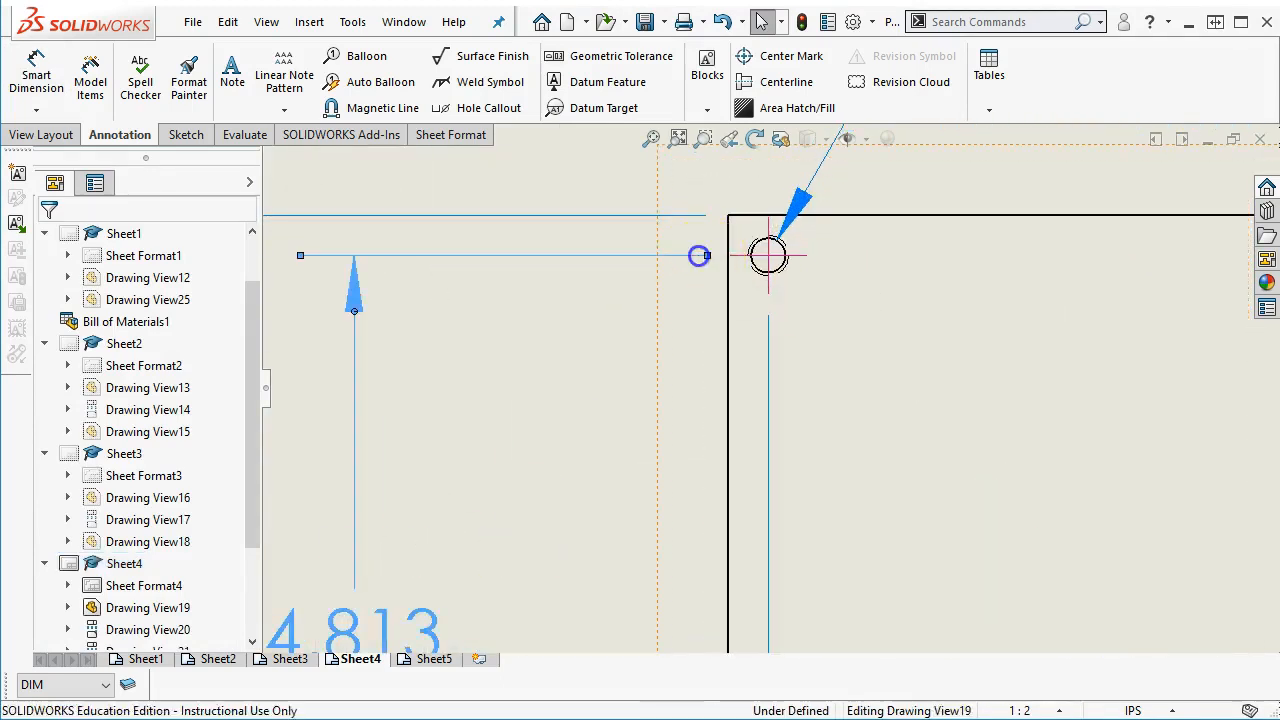
scroll(1025, 360, up, 2)
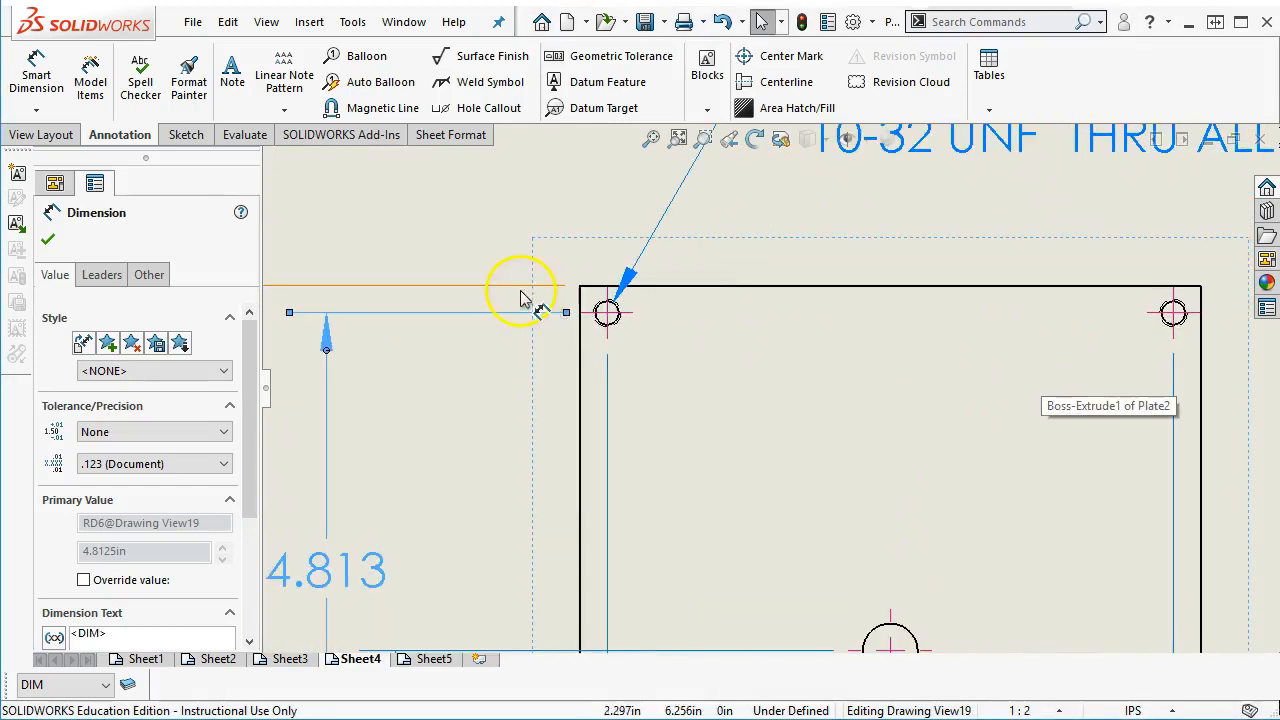
drag(566, 313, 1169, 315)
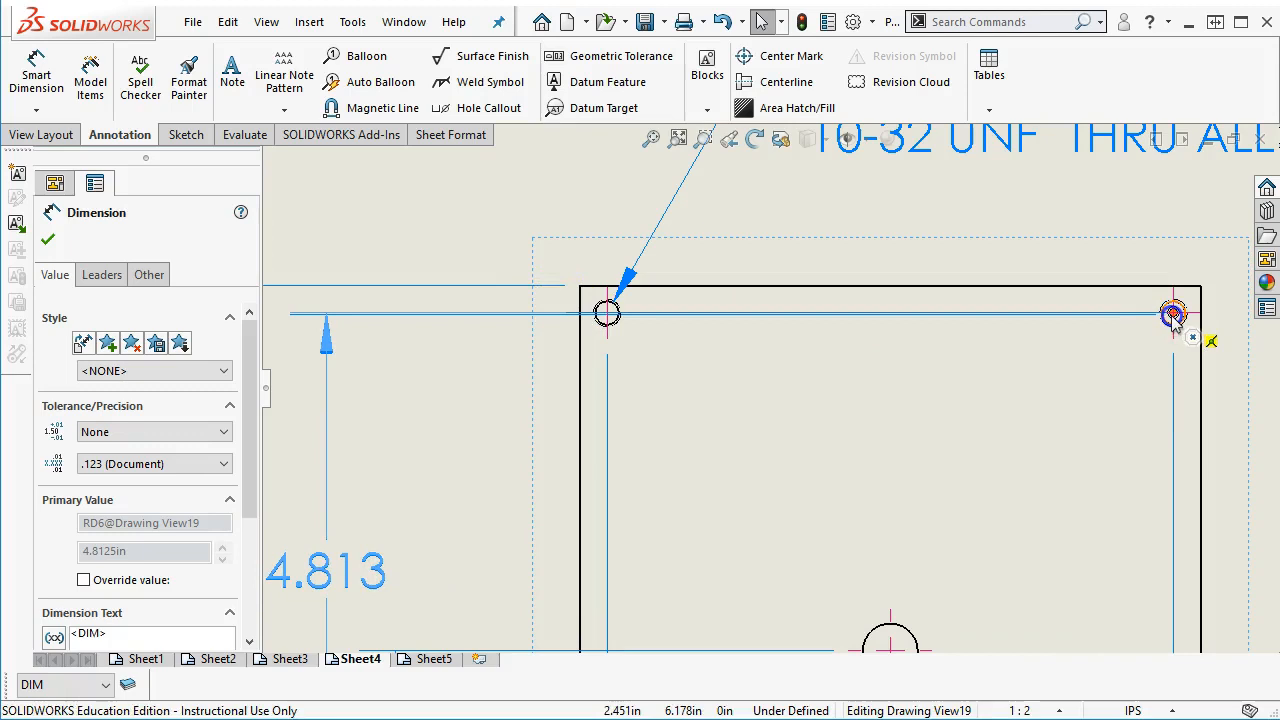
click(1150, 350)
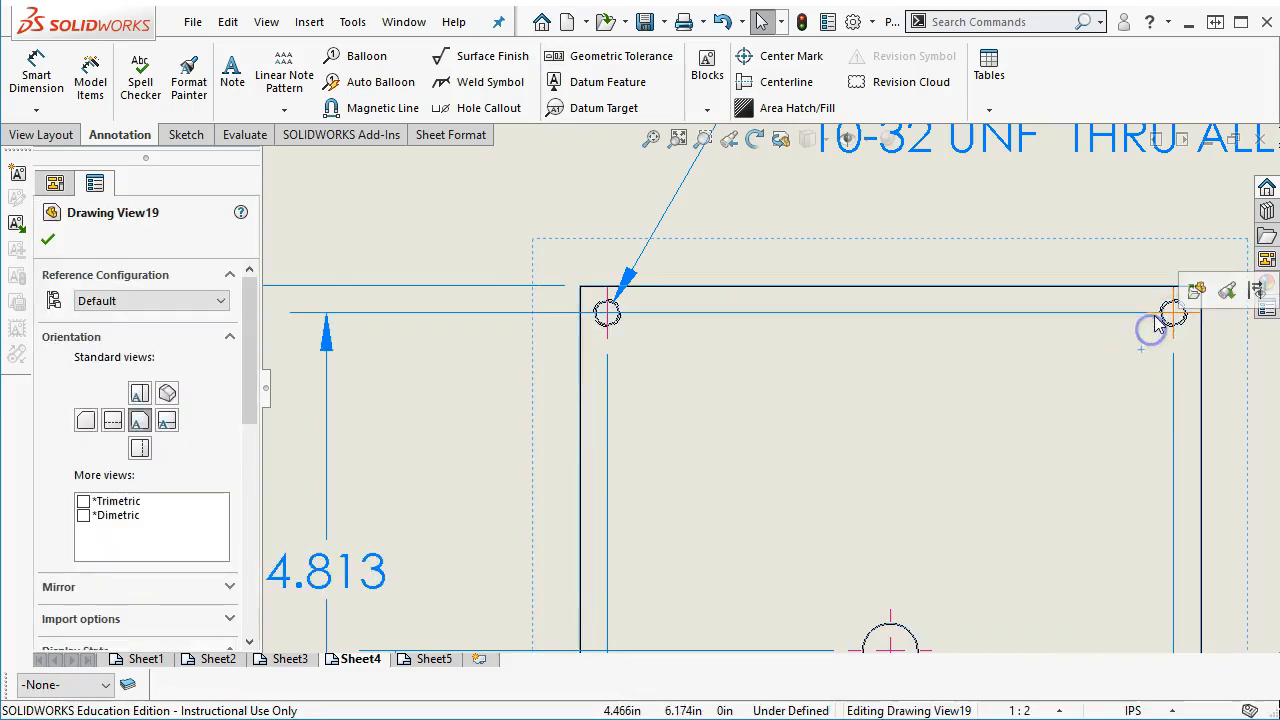
click(1129, 317)
drag(1157, 315, 1142, 315)
click(1131, 357)
scroll(1090, 391, up, 9)
- Extend the lower-left hole's vertical offset extension line across the plate and attach its end to the lower-right hole's centre
scroll(890, 488, down, 2)
scroll(815, 507, down, 6)
click(440, 412)
mouse_move(454, 413)
mouse_down()
mouse_move(866, 423)
mouse_move(857, 434)
mouse_move(840, 389)
mouse_move(984, 411)
mouse_up()
scroll(860, 428, down, 3)
drag(831, 388, 896, 401)
scroll(943, 432, up, 4)
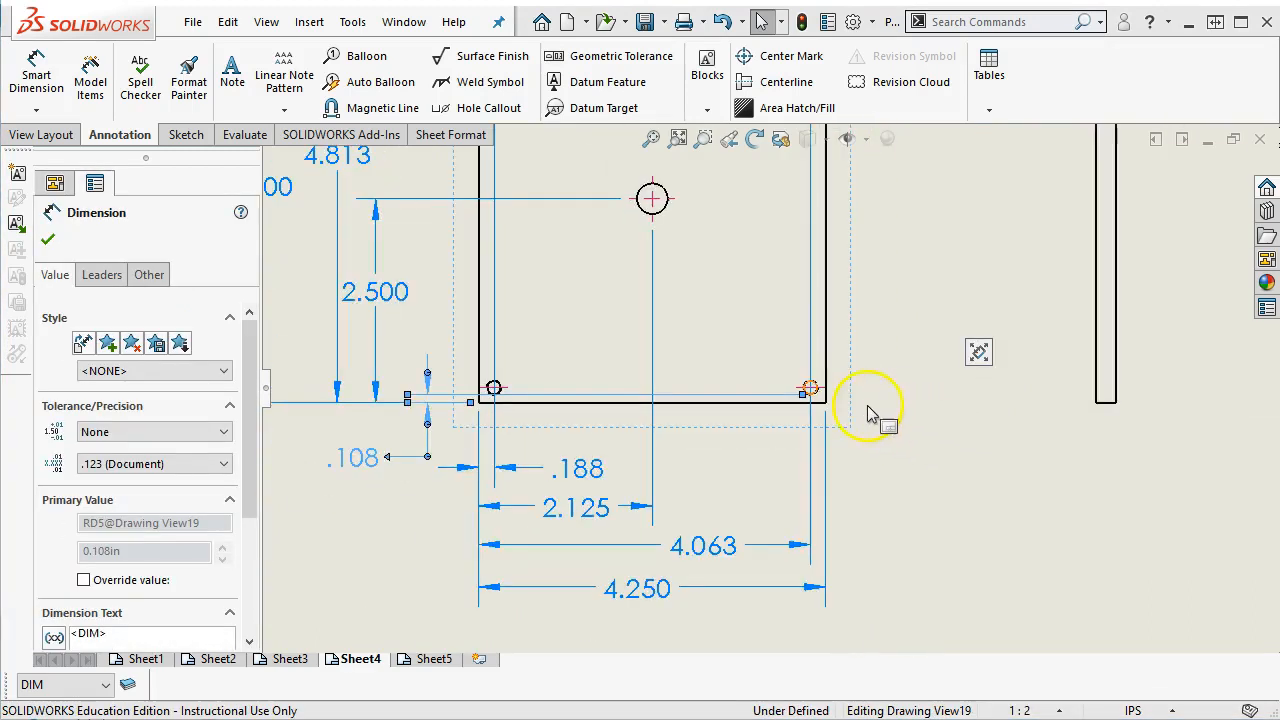
scroll(870, 415, down, 6)
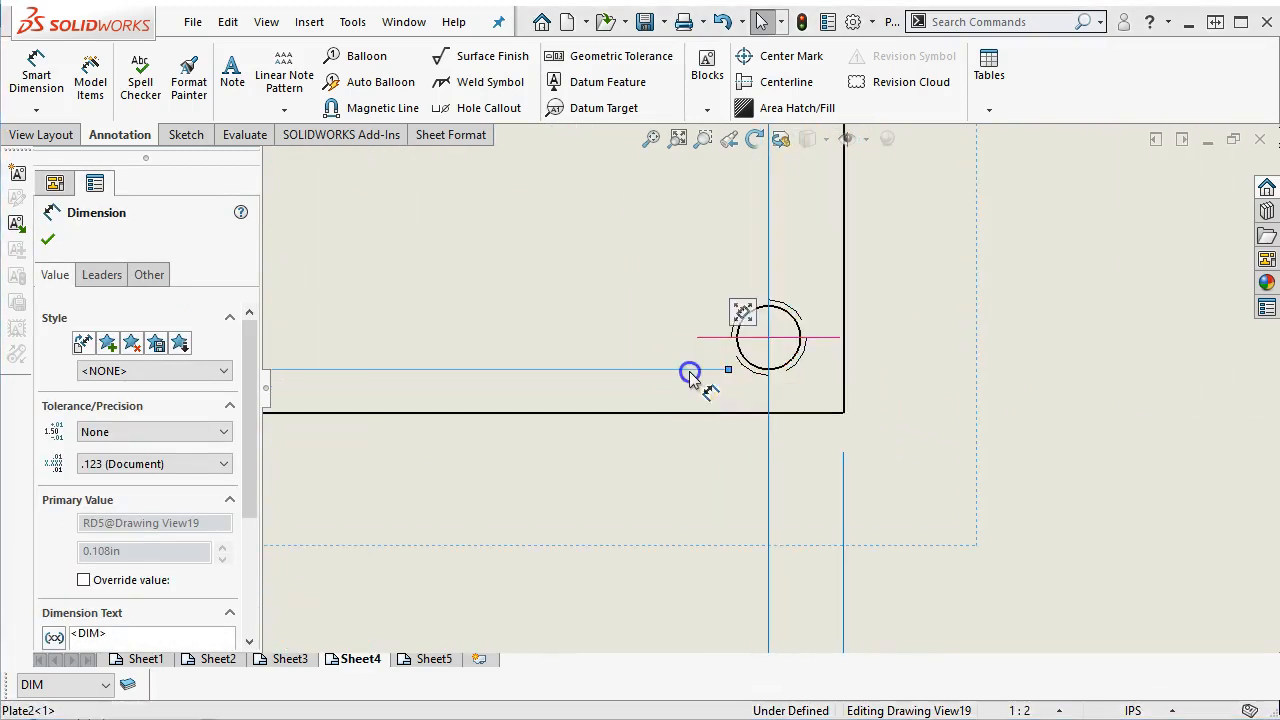
drag(726, 371, 766, 337)
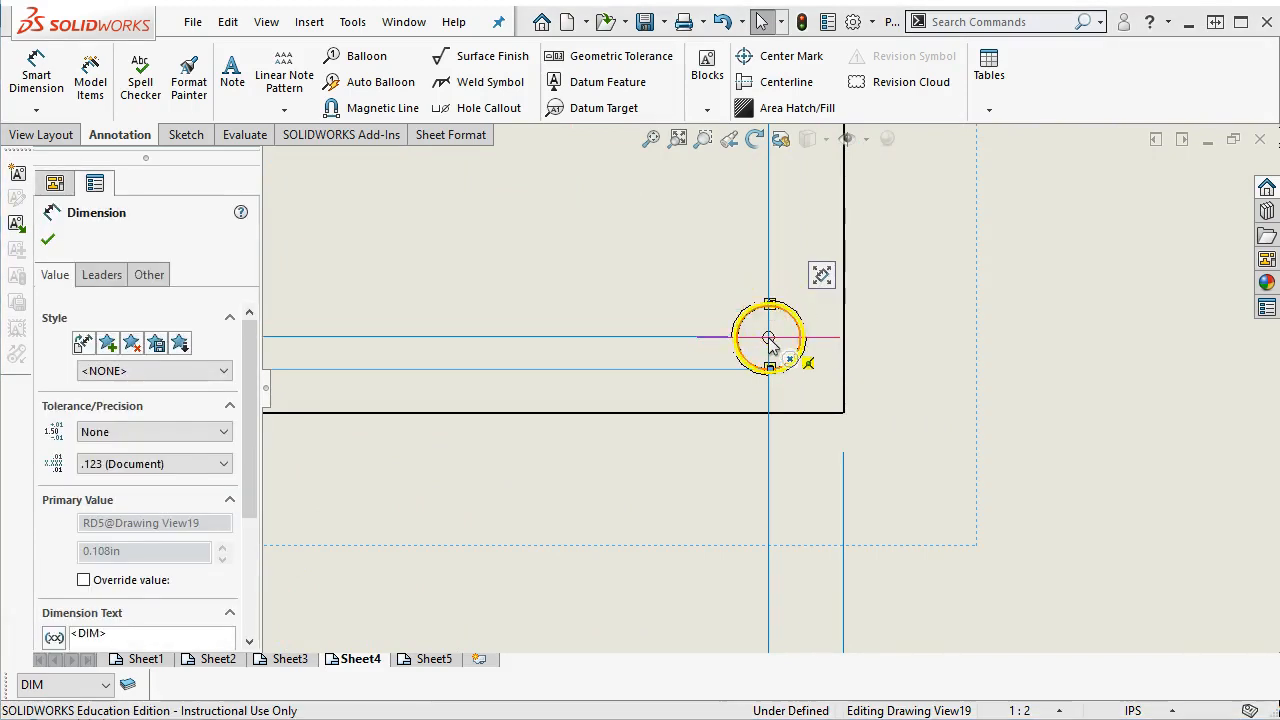
scroll(766, 388, up, 4)
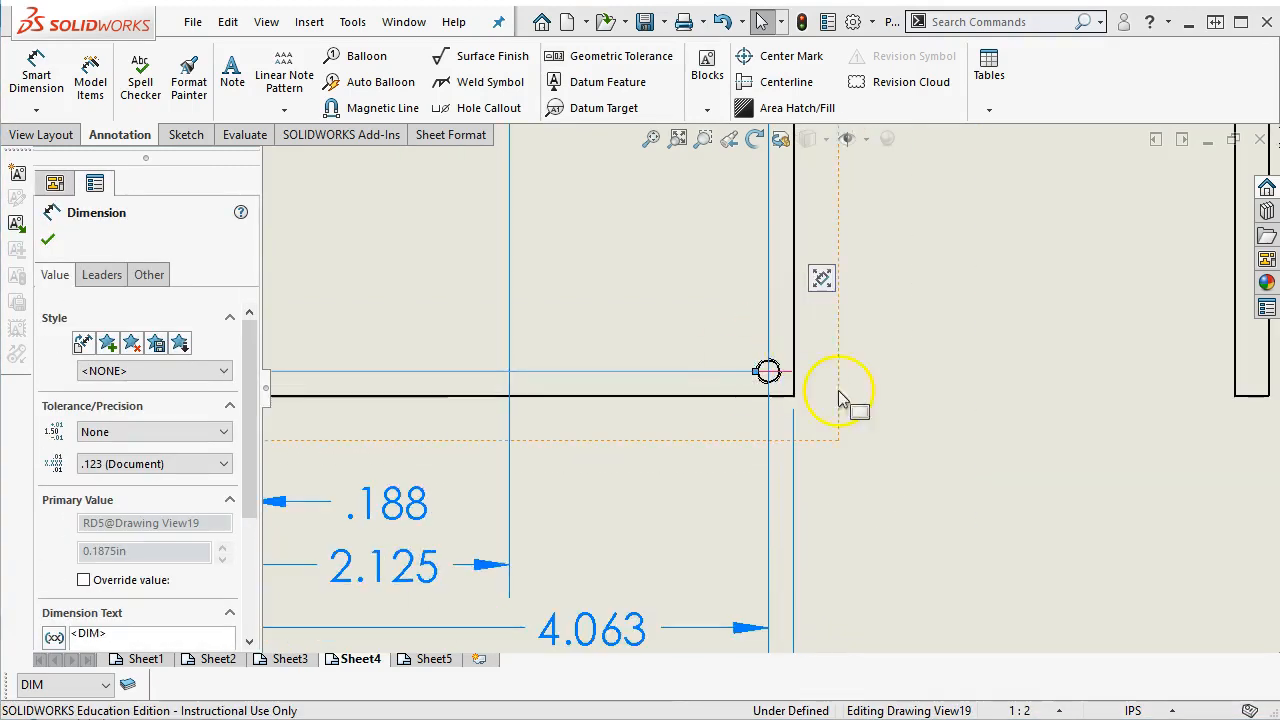
- Shorten the lower-left hole's vertical offset extension line so its end stops just short of the lower-right hole
click(865, 392)
scroll(766, 395, down, 3)
click(706, 319)
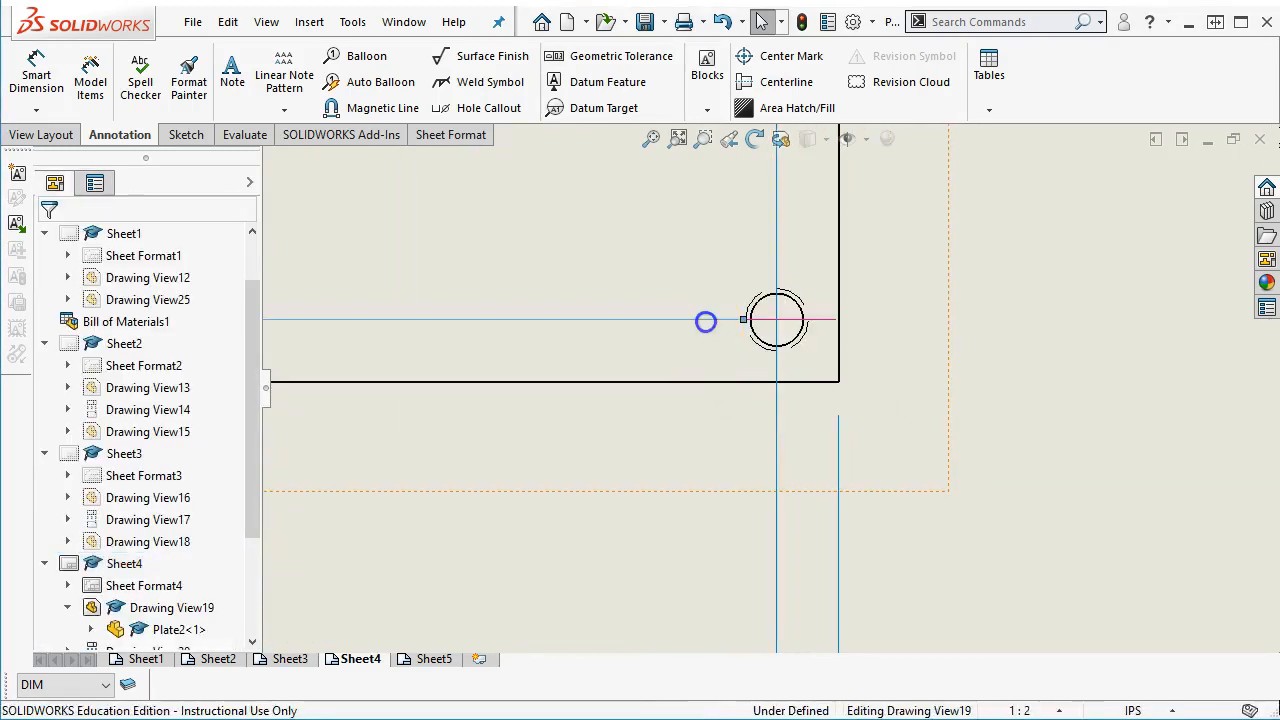
drag(745, 322, 727, 323)
click(728, 355)
scroll(735, 378, up, 5)
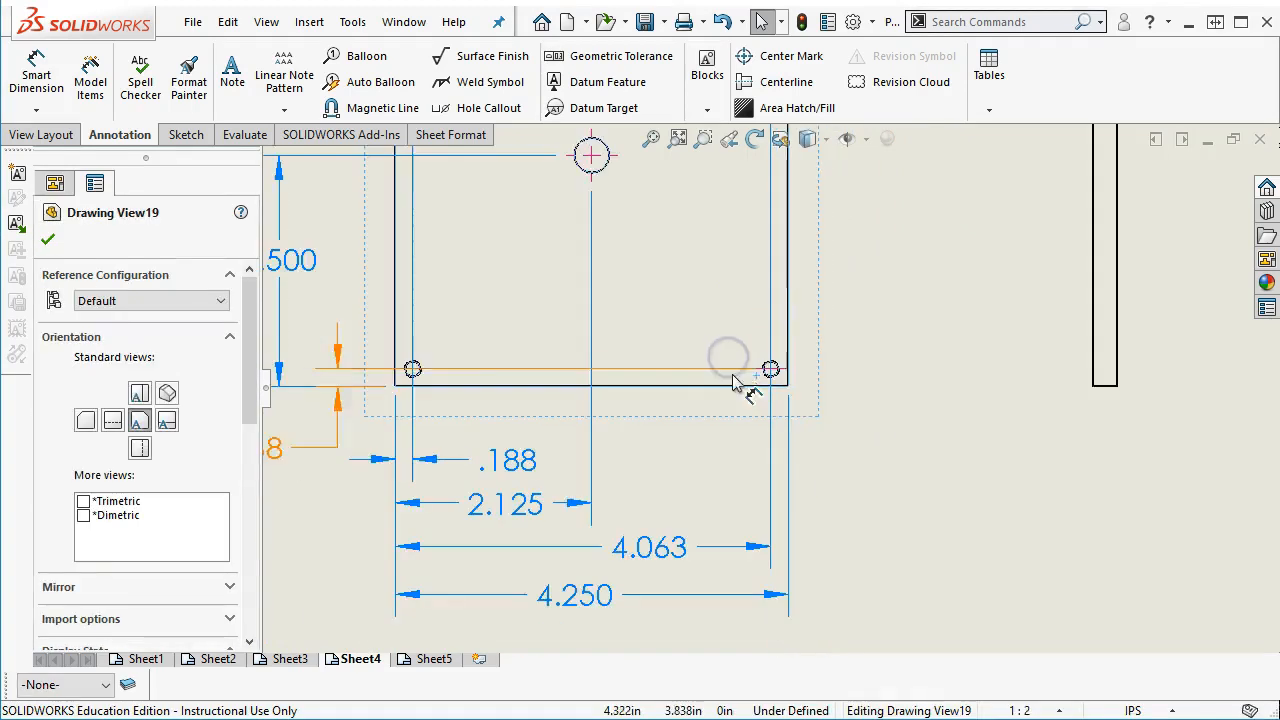
click(895, 405)
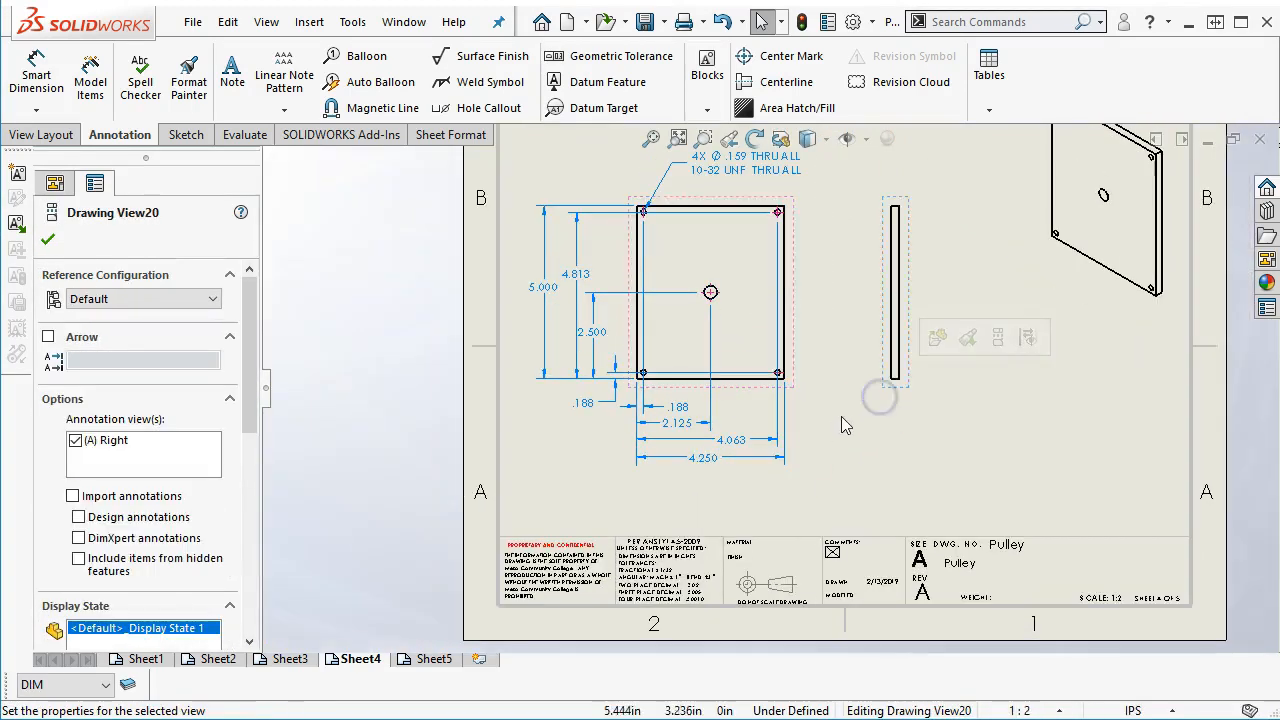
scroll(848, 415, up, 3)
scroll(825, 362, down, 3)
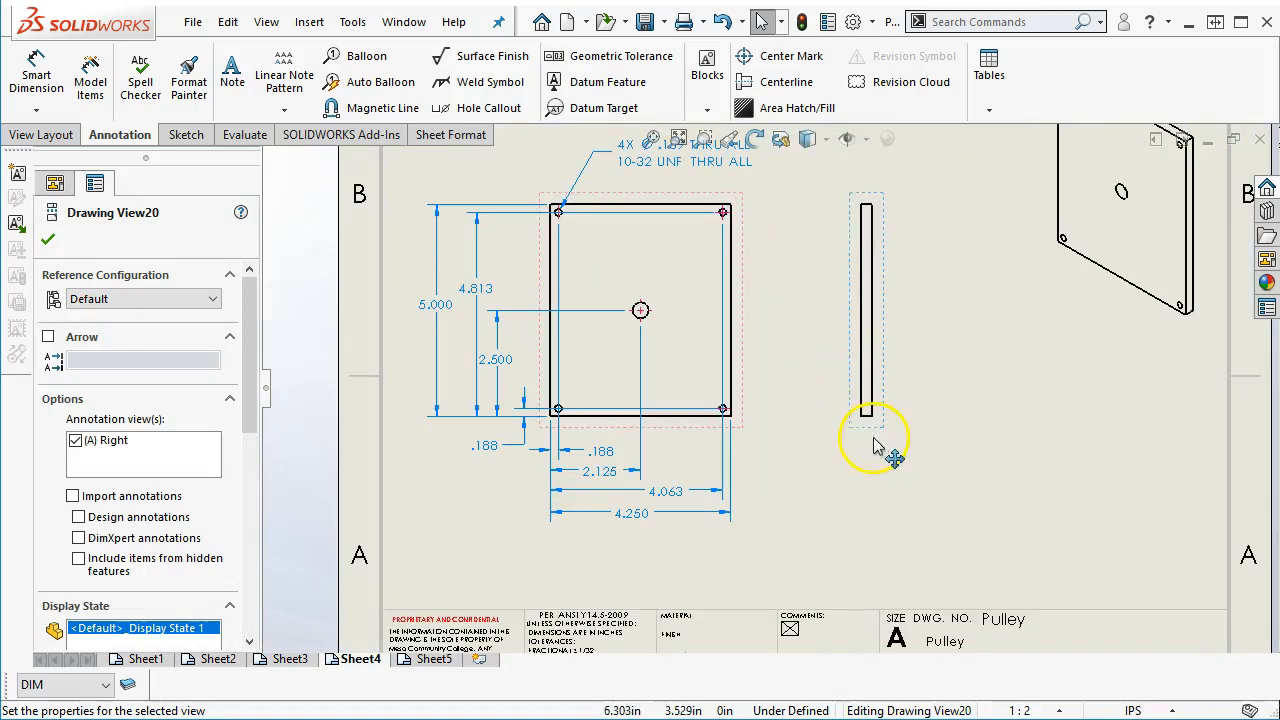
click(36, 75)
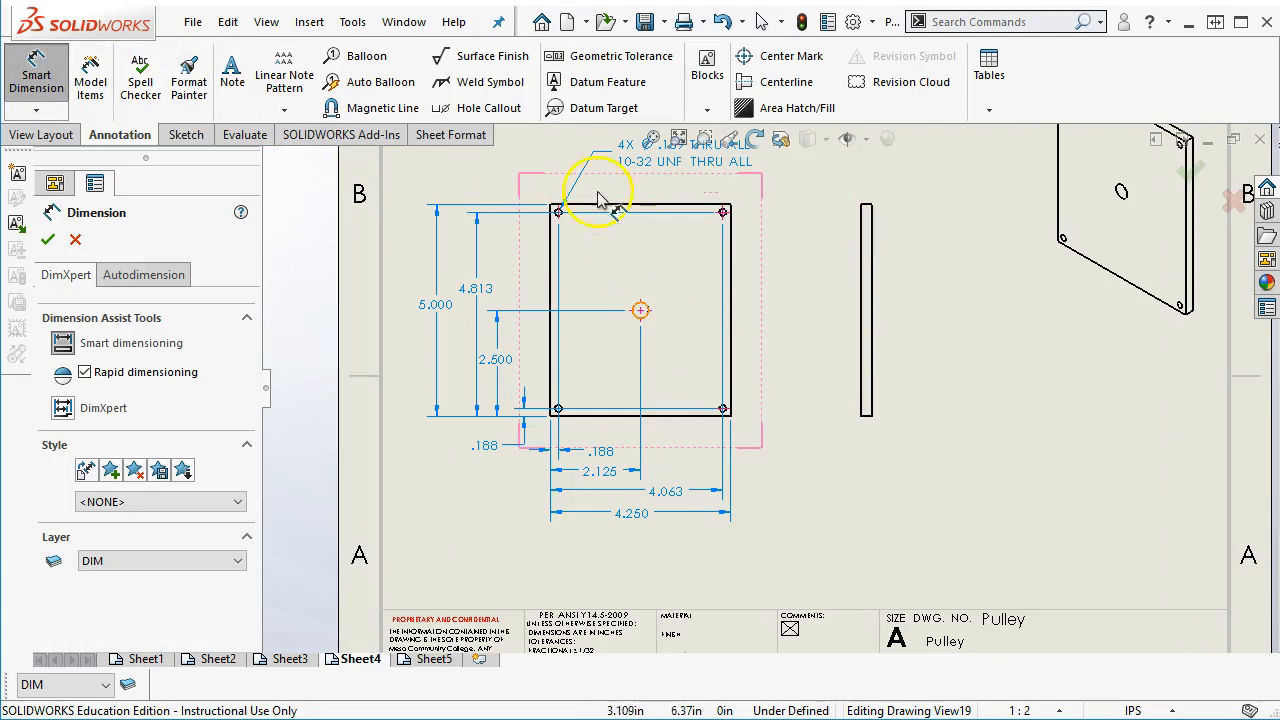
click(645, 310)
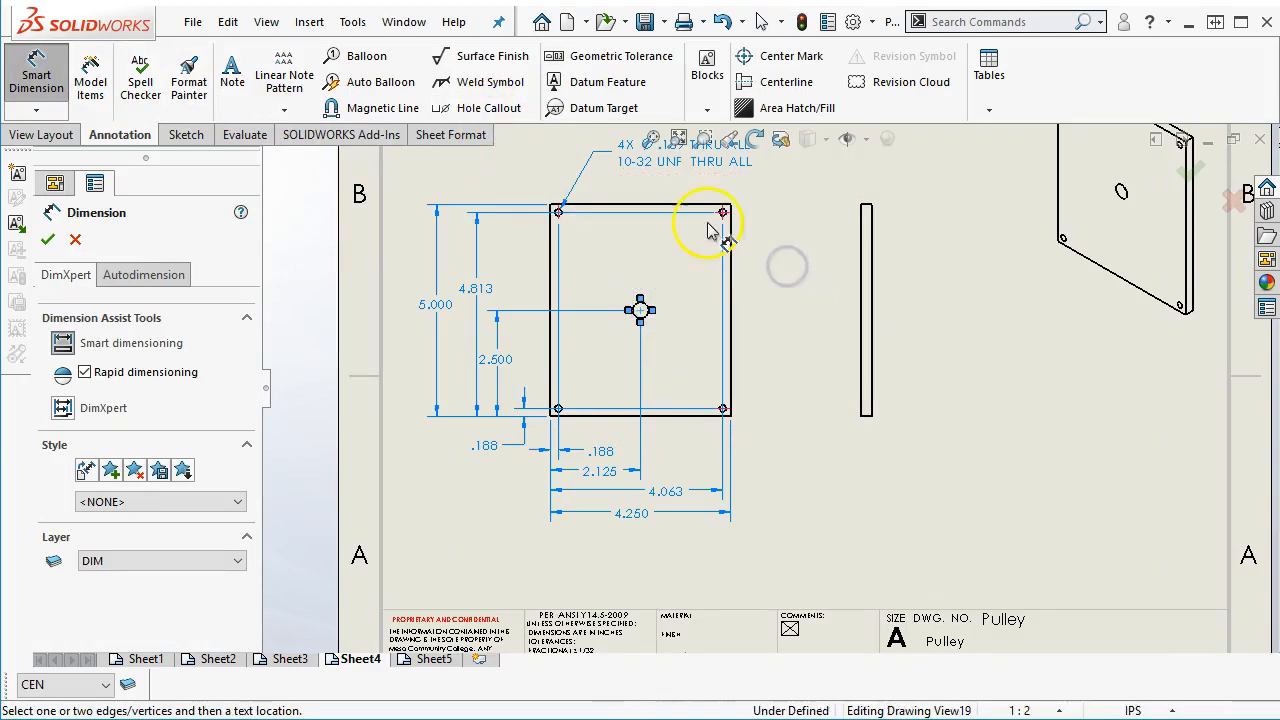
key(Escape)
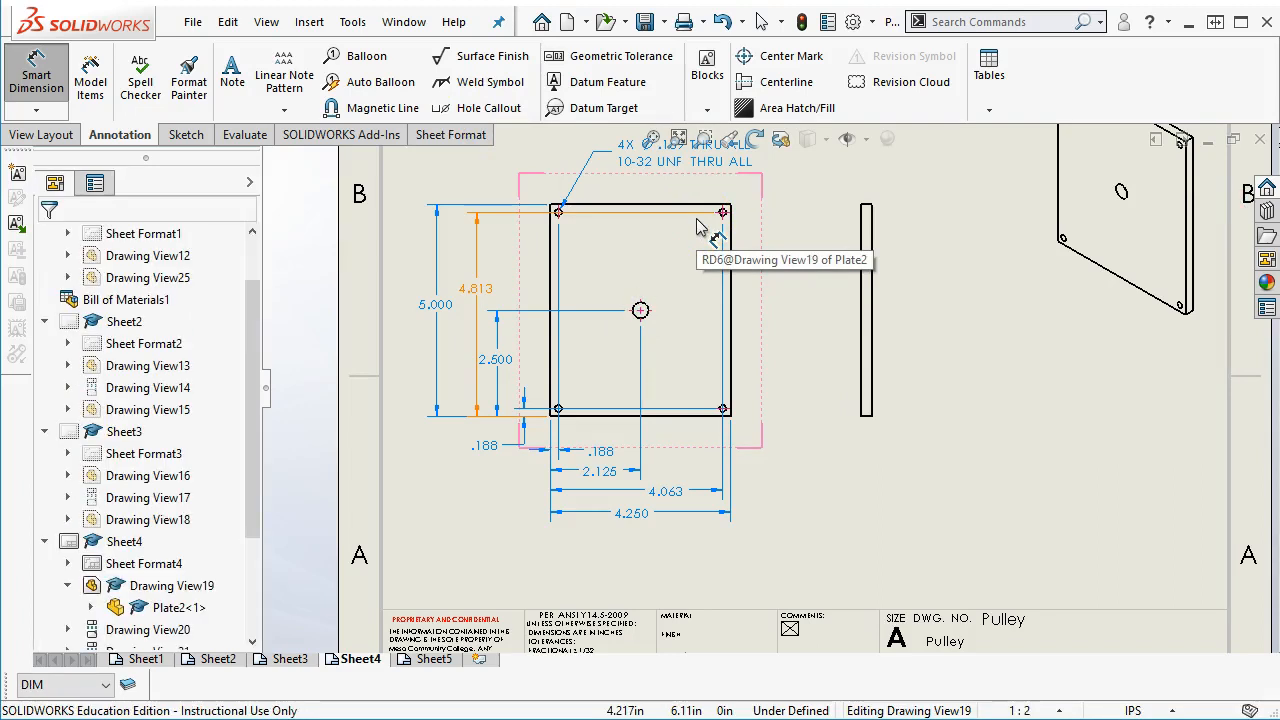
key(Escape)
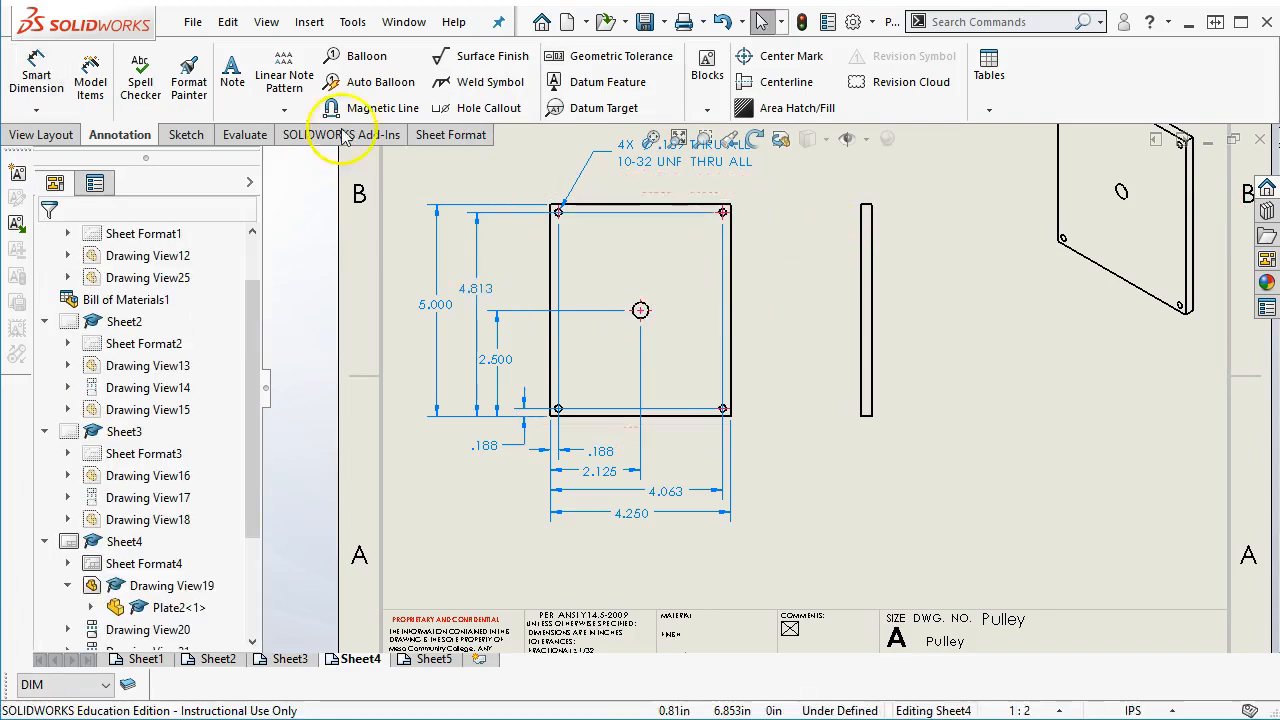
- Add a hole callout to the plate's centre hole, placing its text outside the plate between the front and side views
click(463, 112)
click(646, 307)
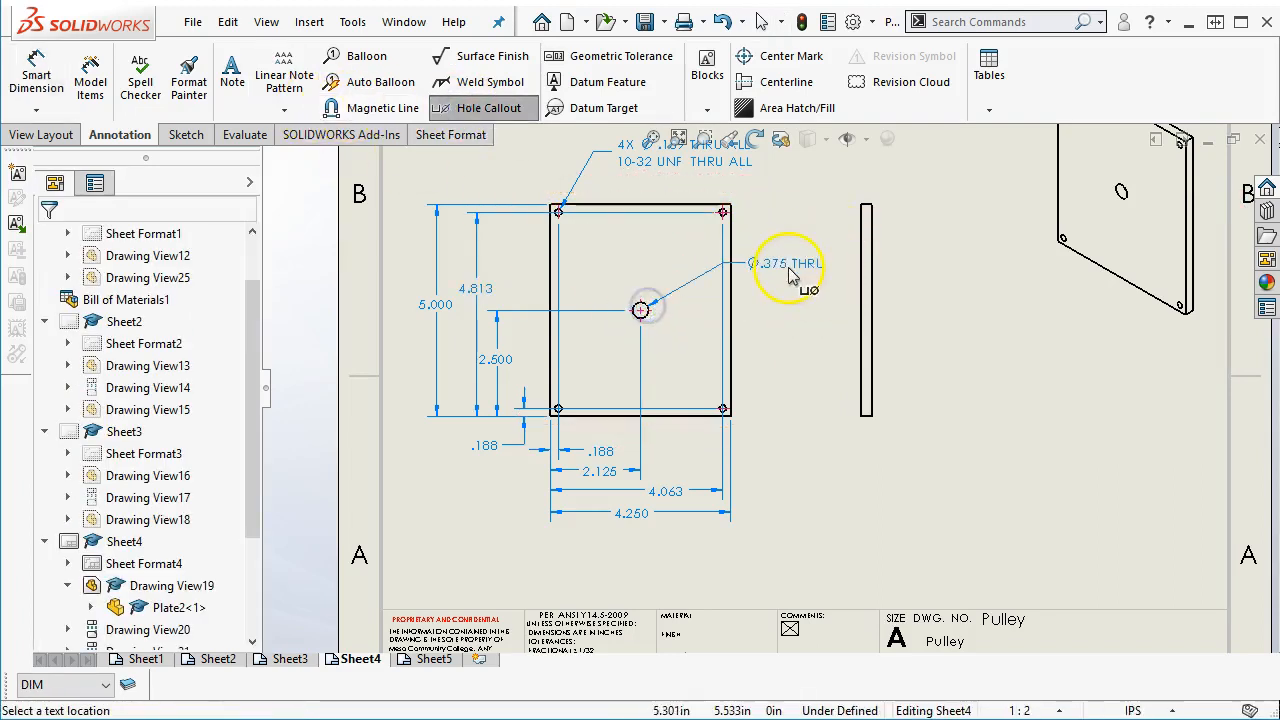
click(788, 272)
right_click(773, 390)
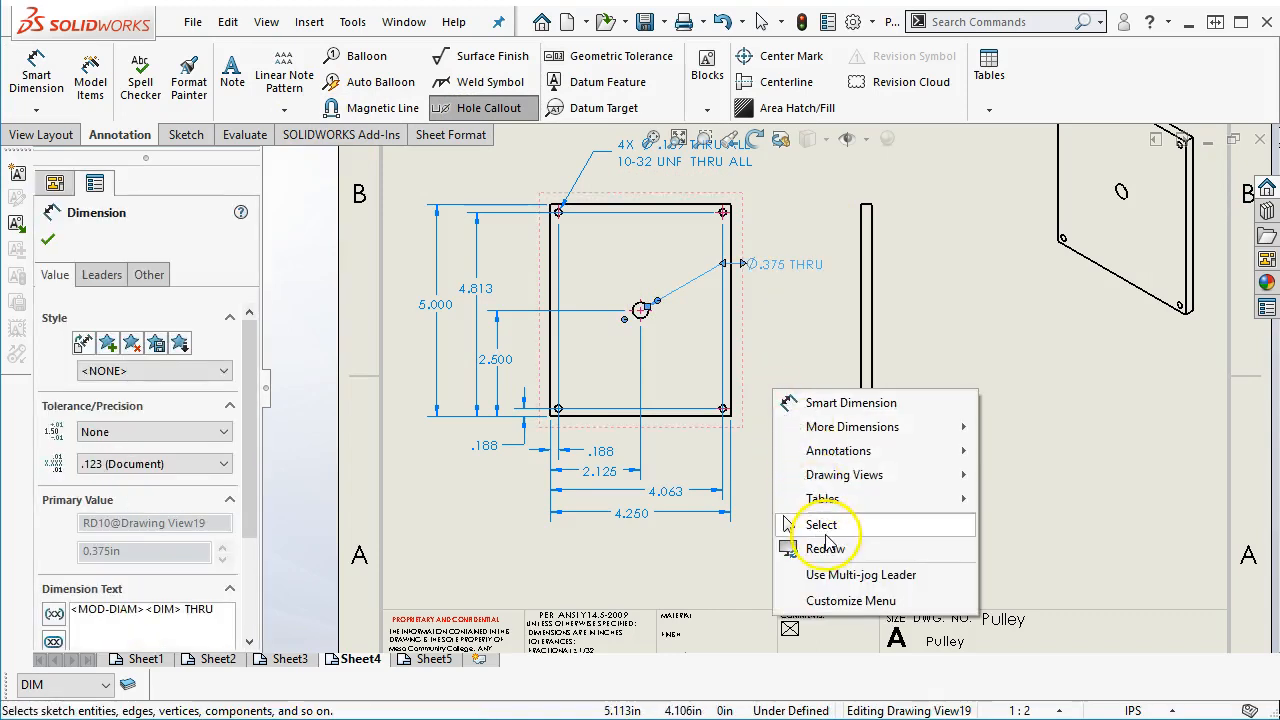
click(825, 528)
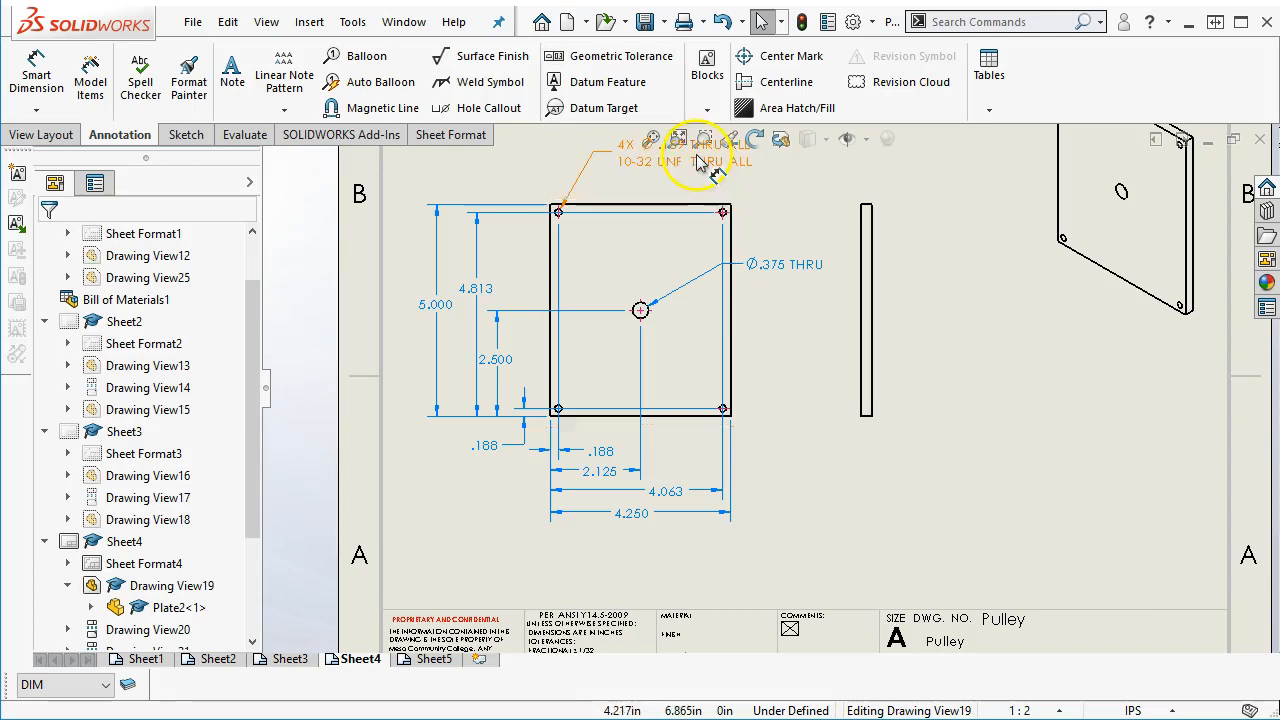
click(805, 333)
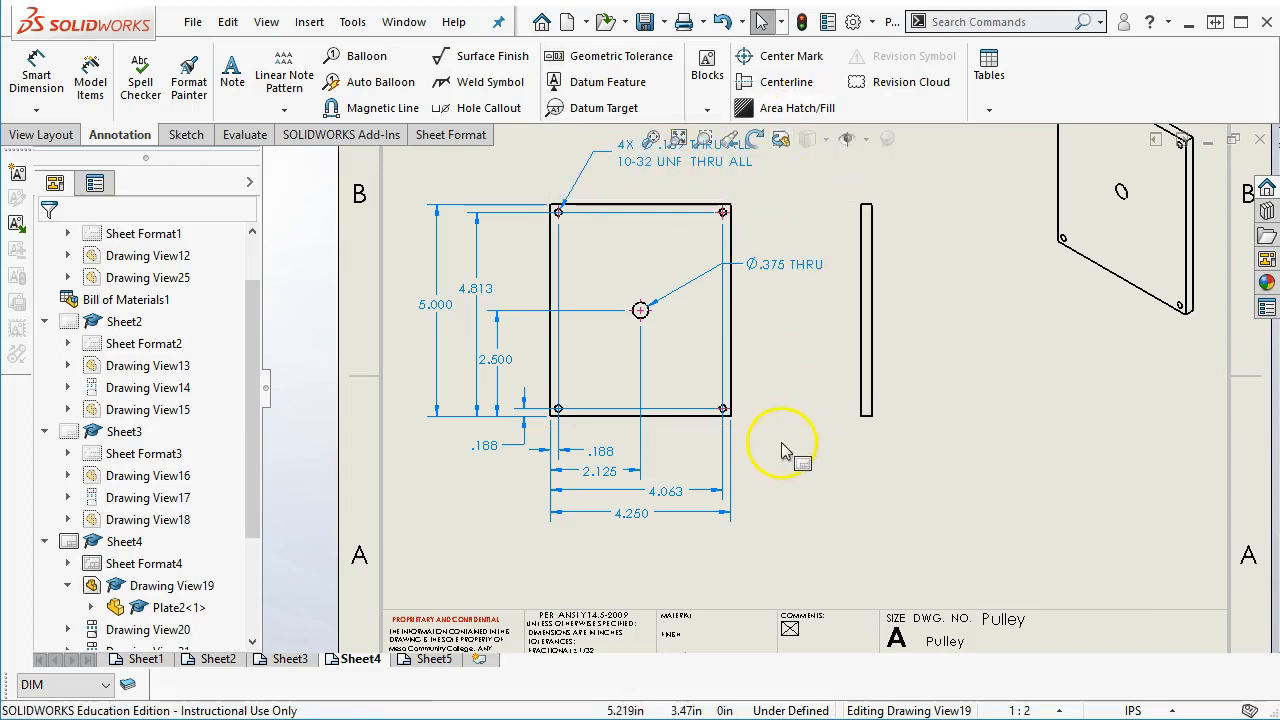
- On Sheet5, dimension the outer and inner circle diameters of the front view, placing both below and to its left
click(434, 659)
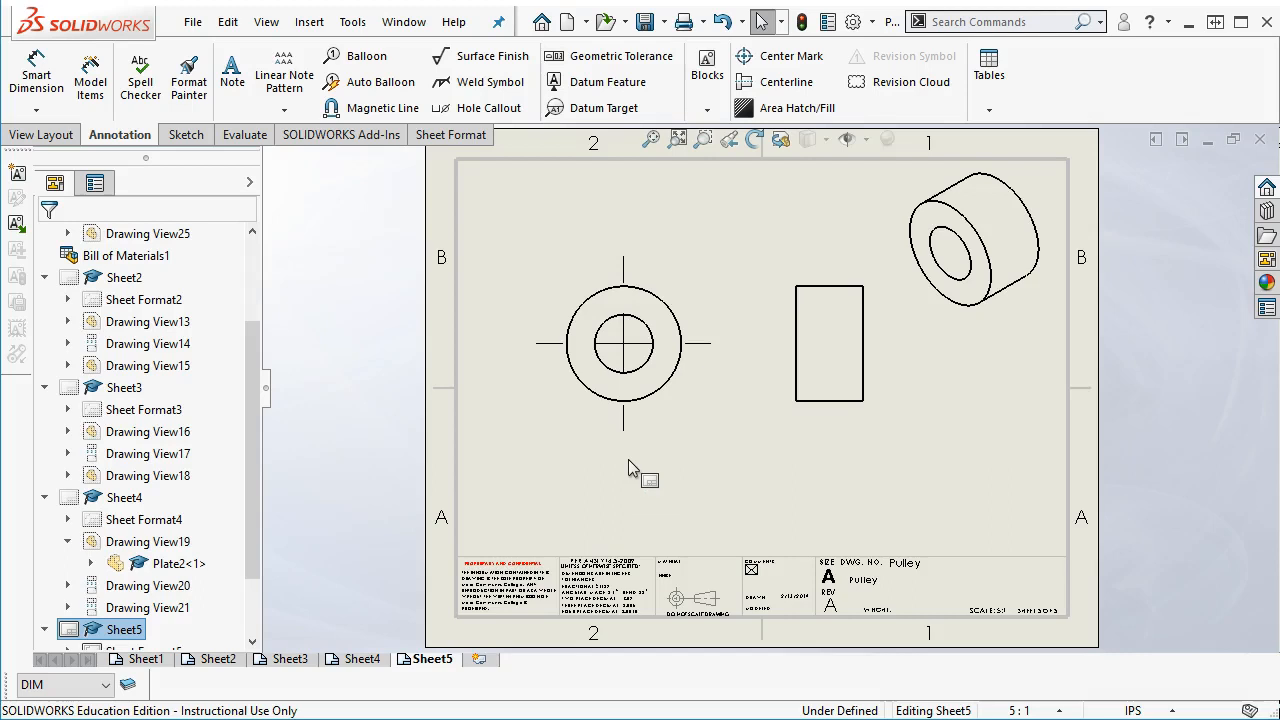
click(37, 74)
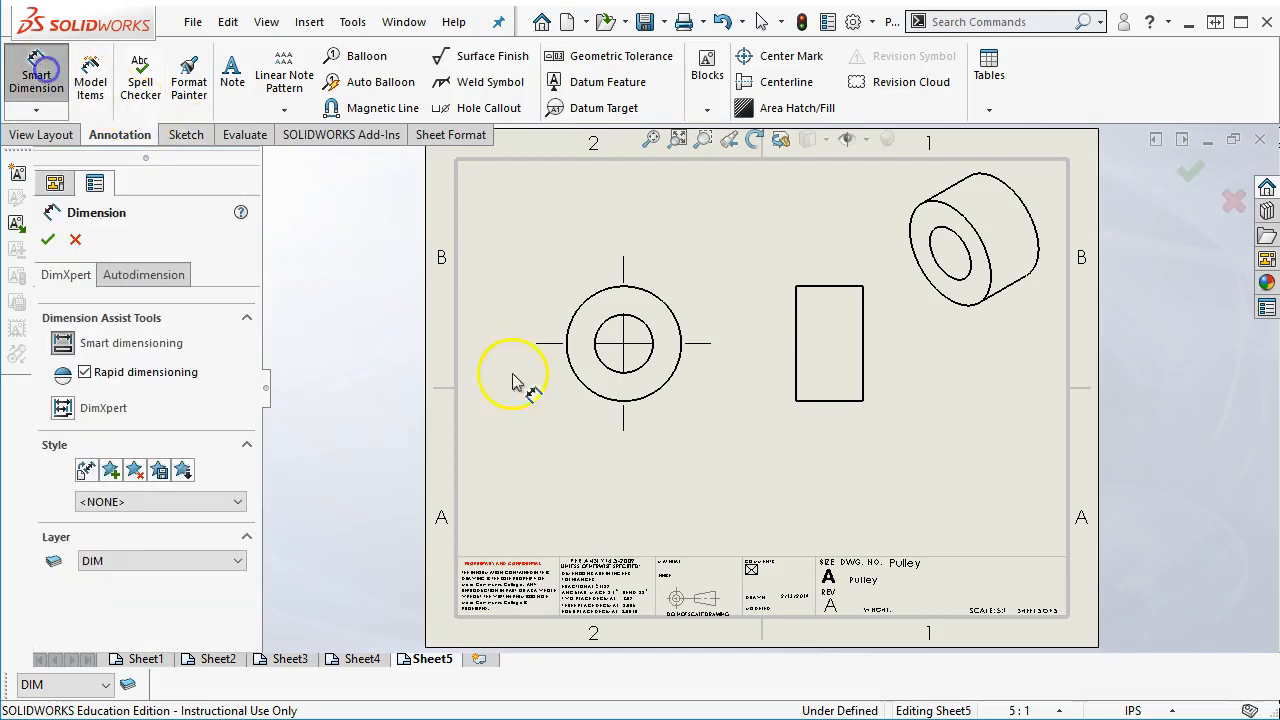
click(588, 395)
click(500, 434)
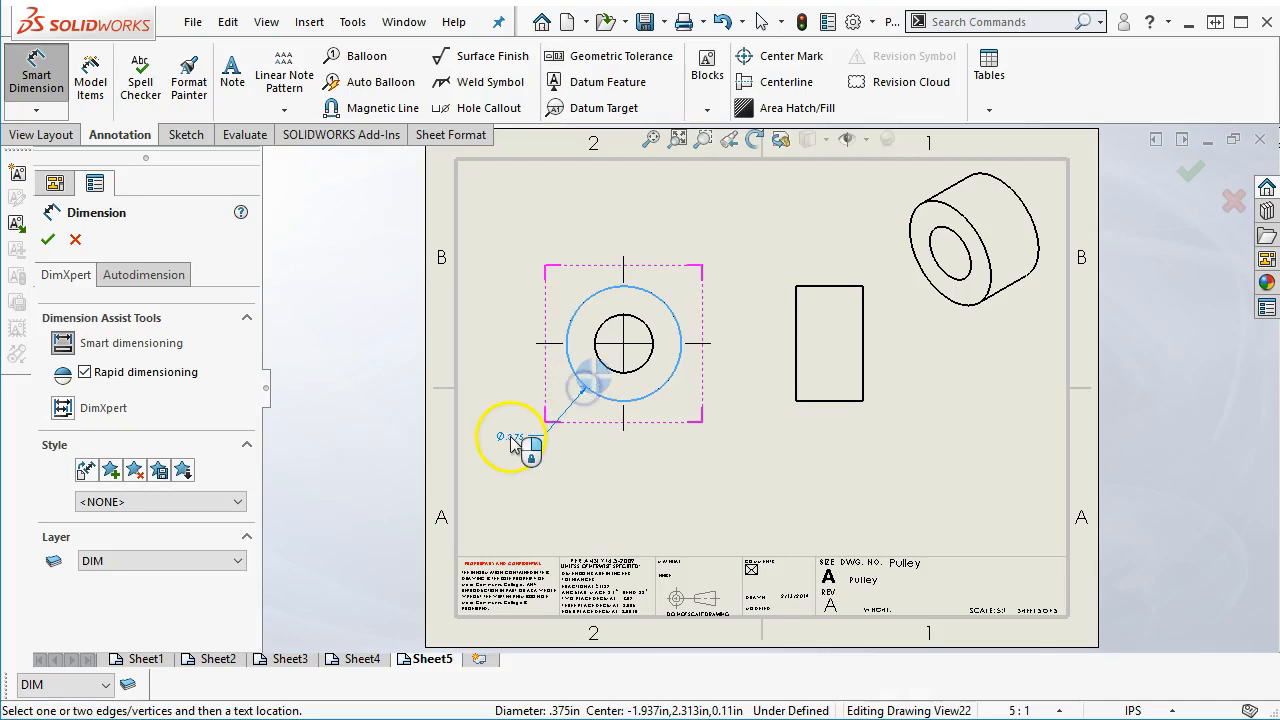
click(614, 373)
click(578, 455)
- Dimension the width of the rectangular side view below it, and shift the dimension slightly closer to the view
click(790, 505)
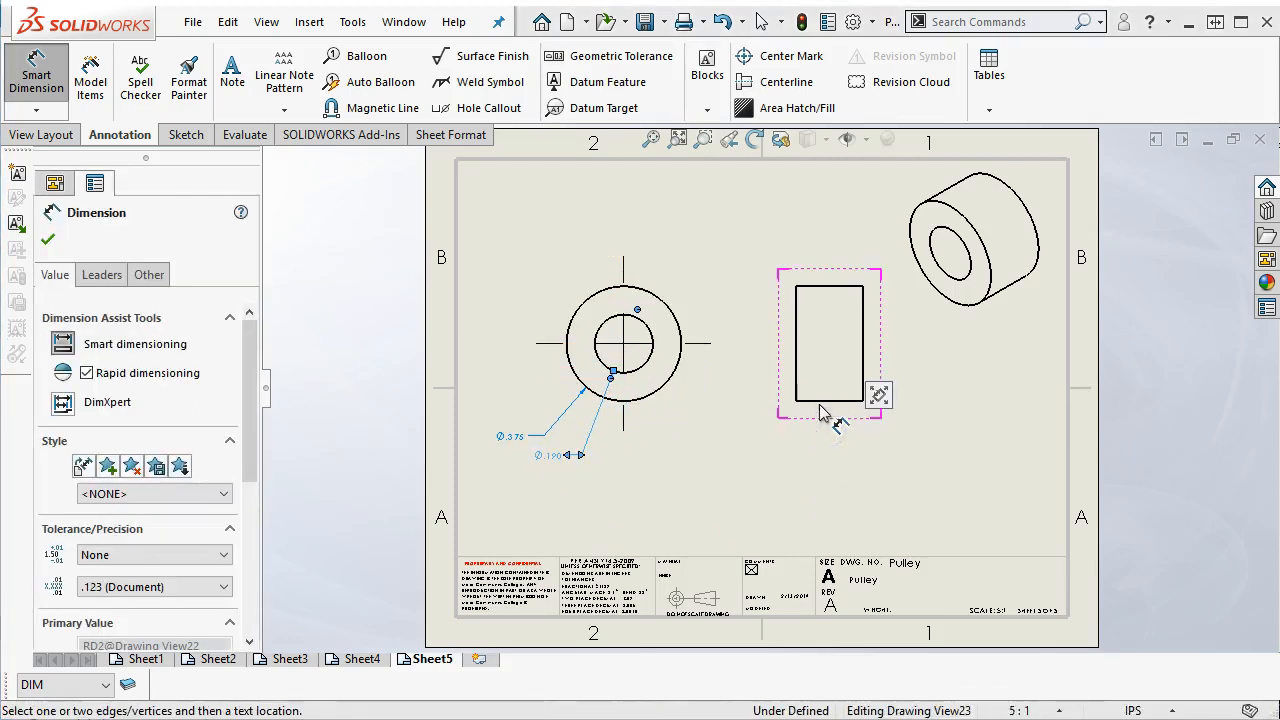
click(814, 486)
click(829, 400)
click(826, 487)
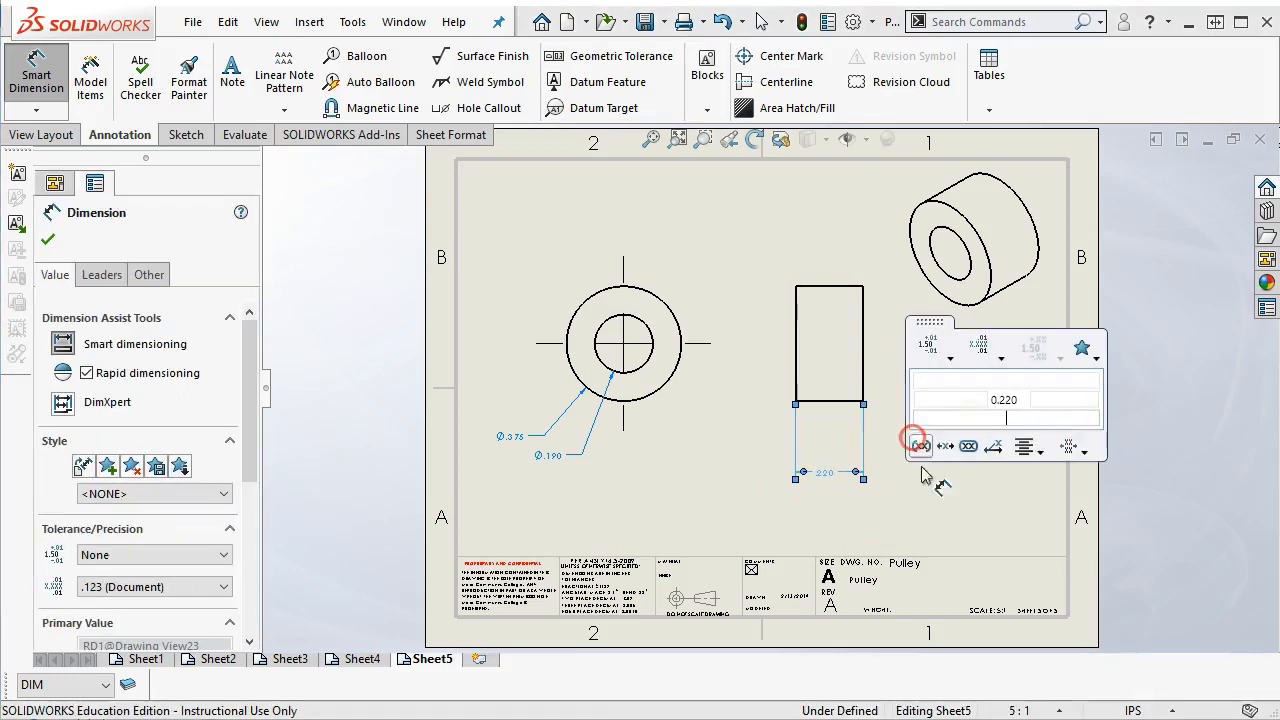
right_click(941, 497)
click(975, 494)
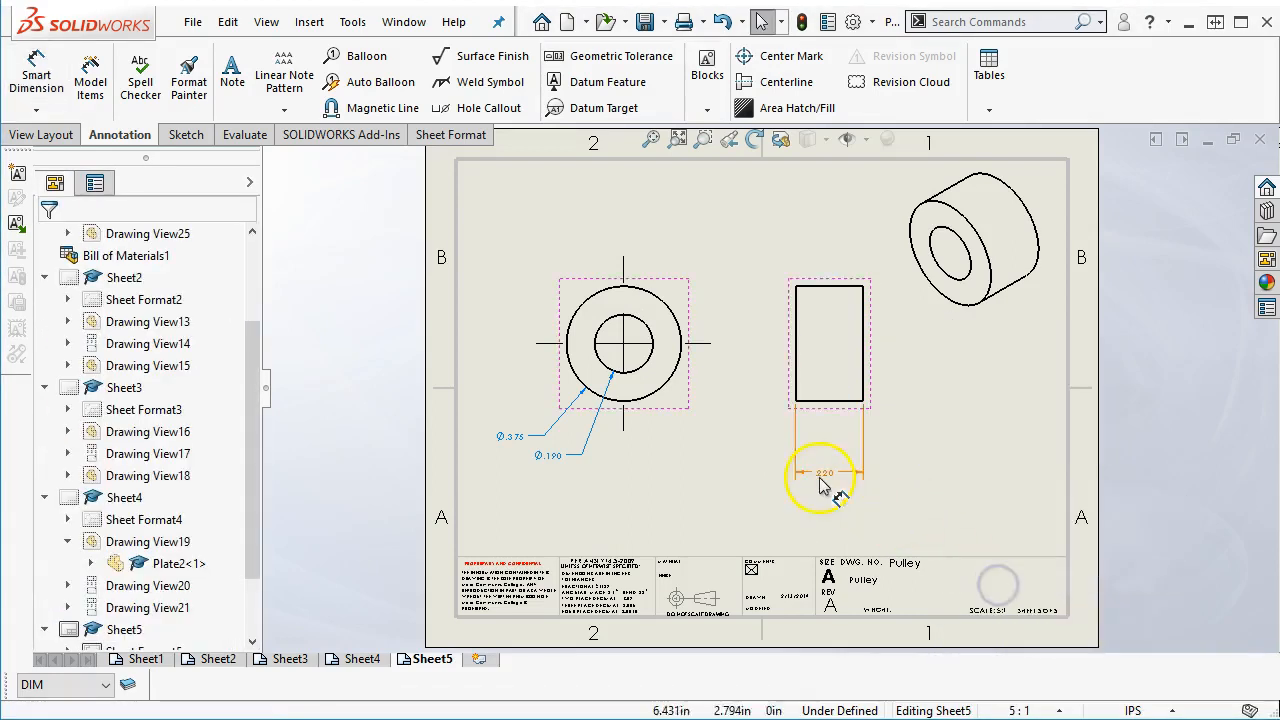
click(940, 500)
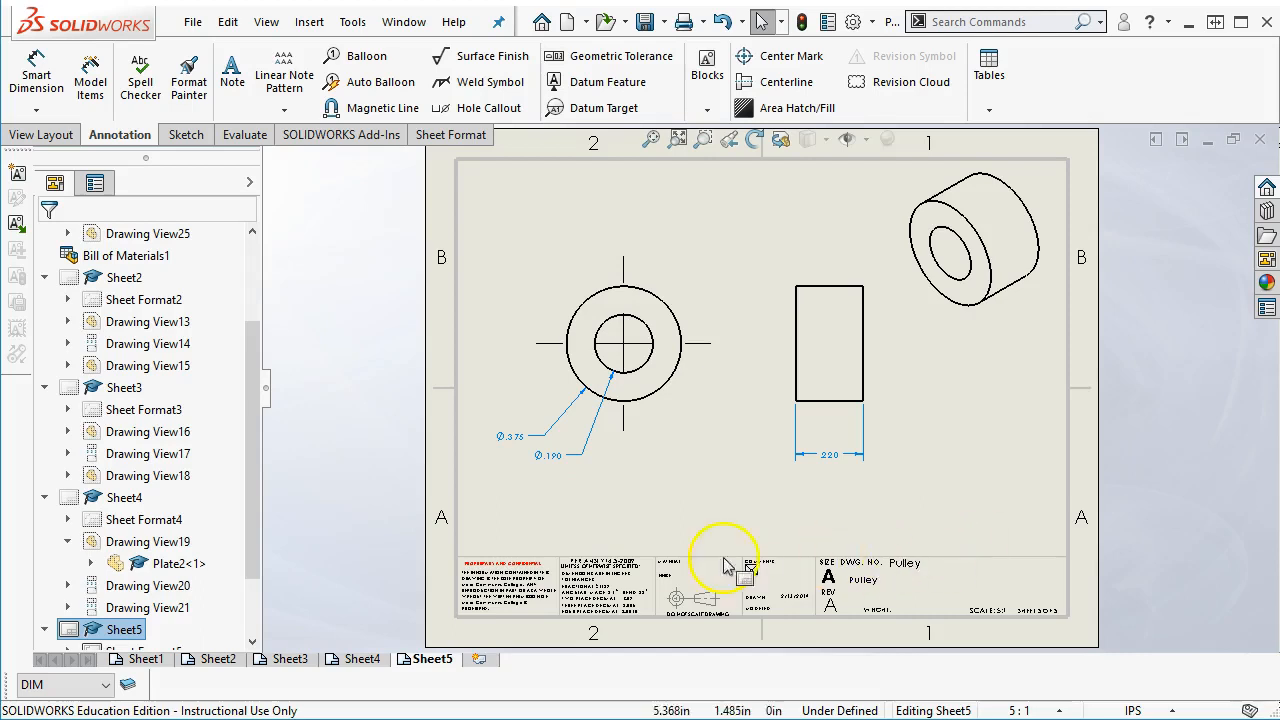
- On Sheet3, try the Basic tolerance type on the plate's overall height dimension, and set it back to None
click(282, 660)
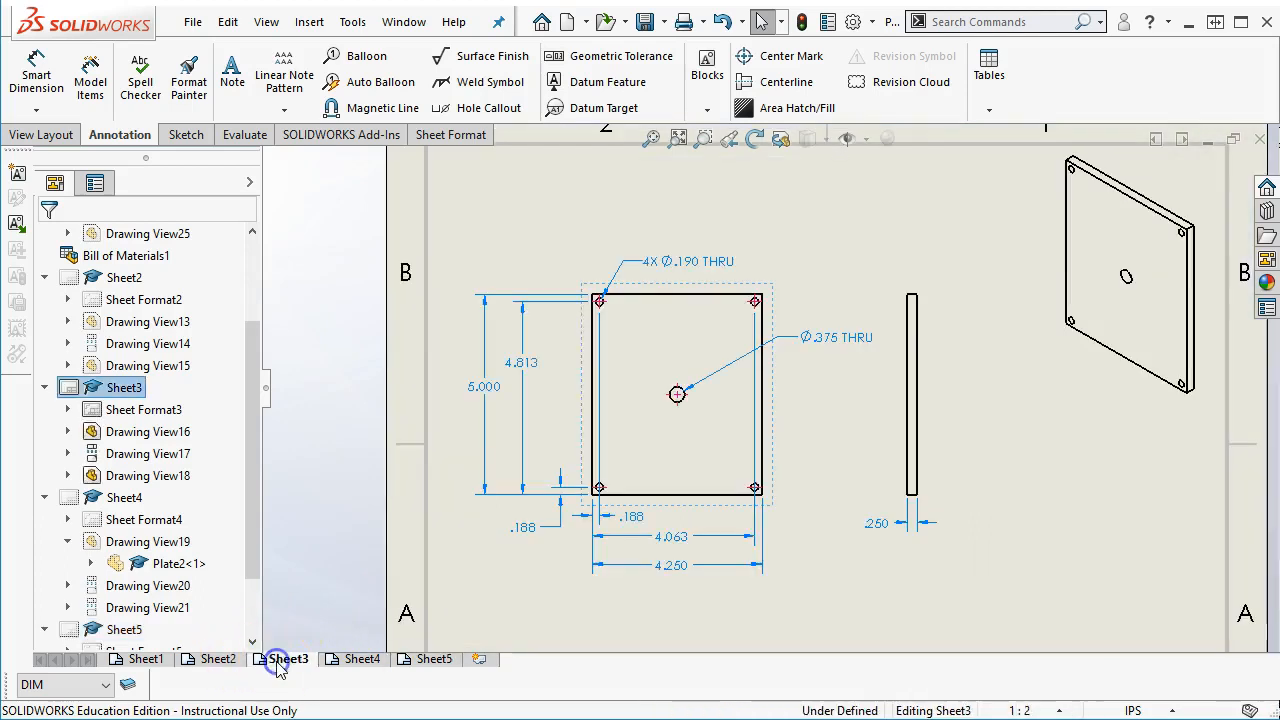
scroll(675, 405, up, 2)
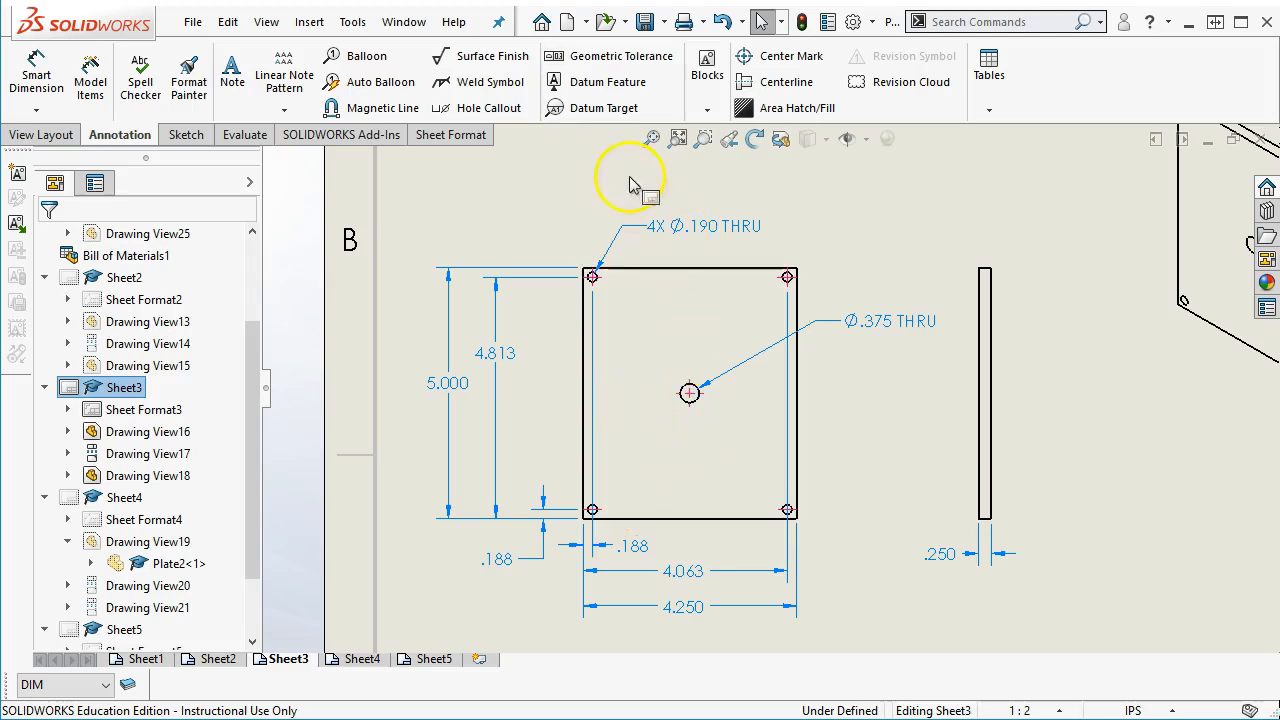
click(652, 139)
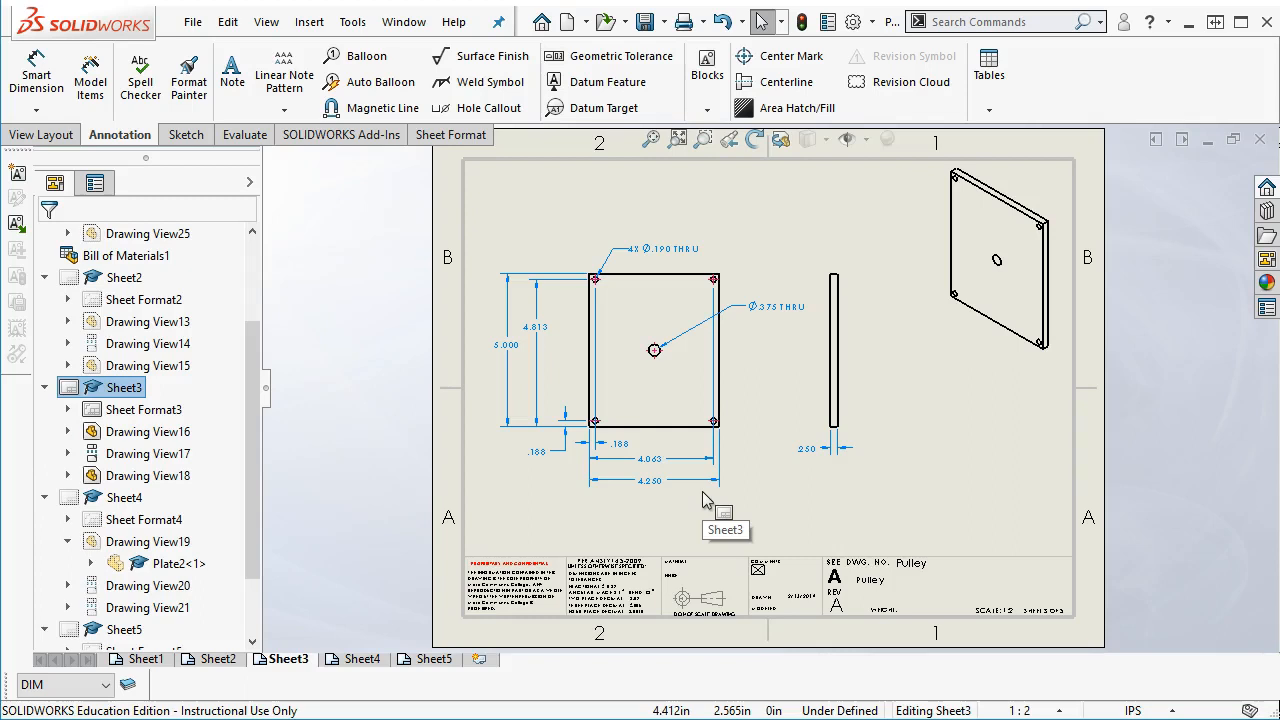
click(512, 344)
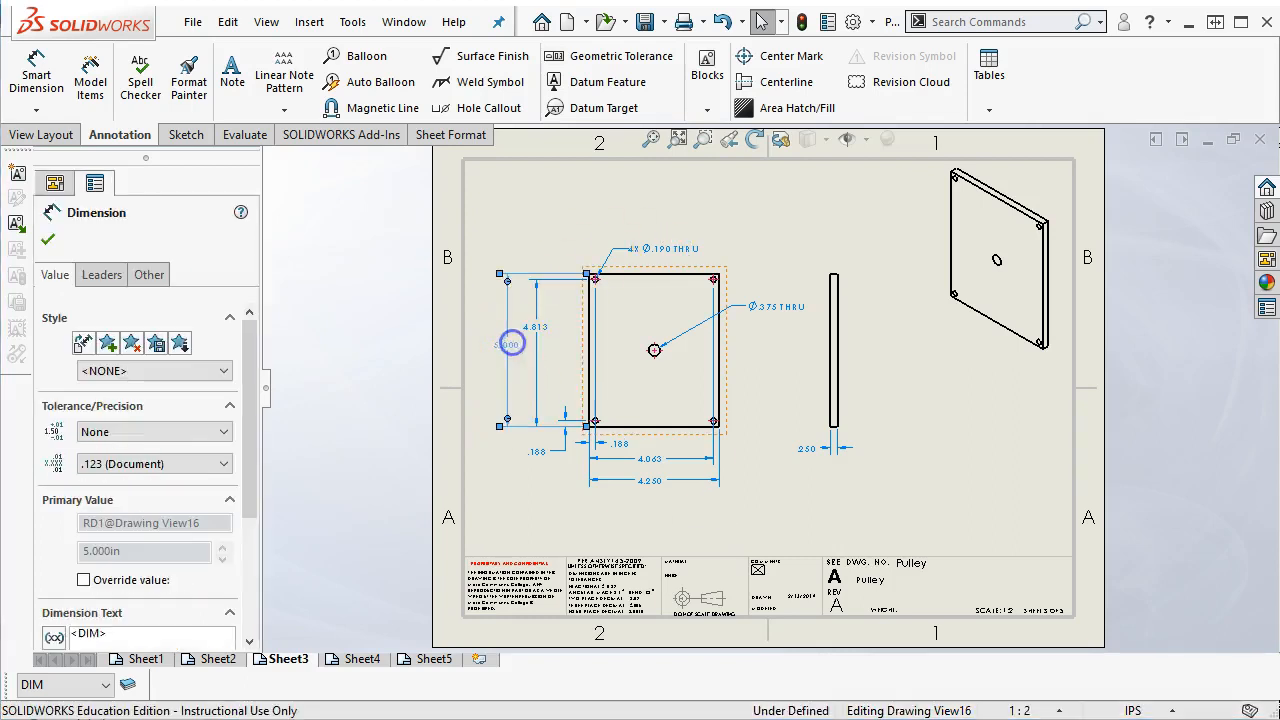
click(210, 434)
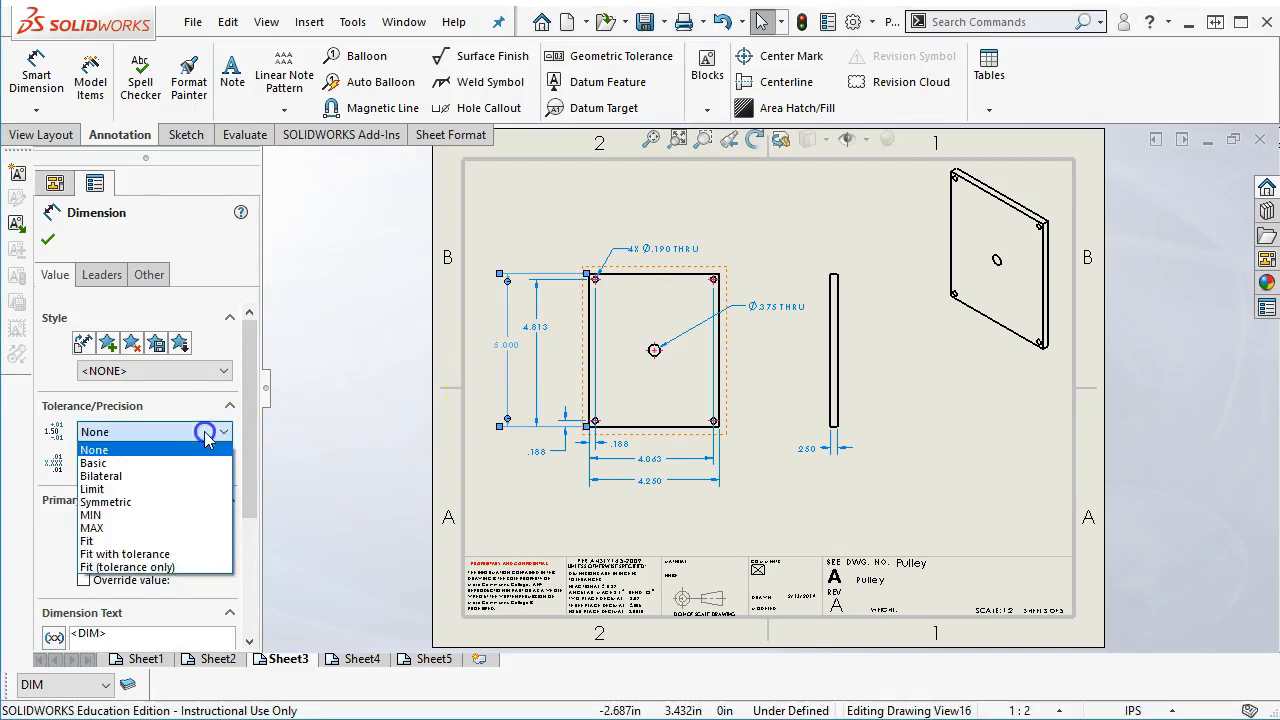
click(148, 464)
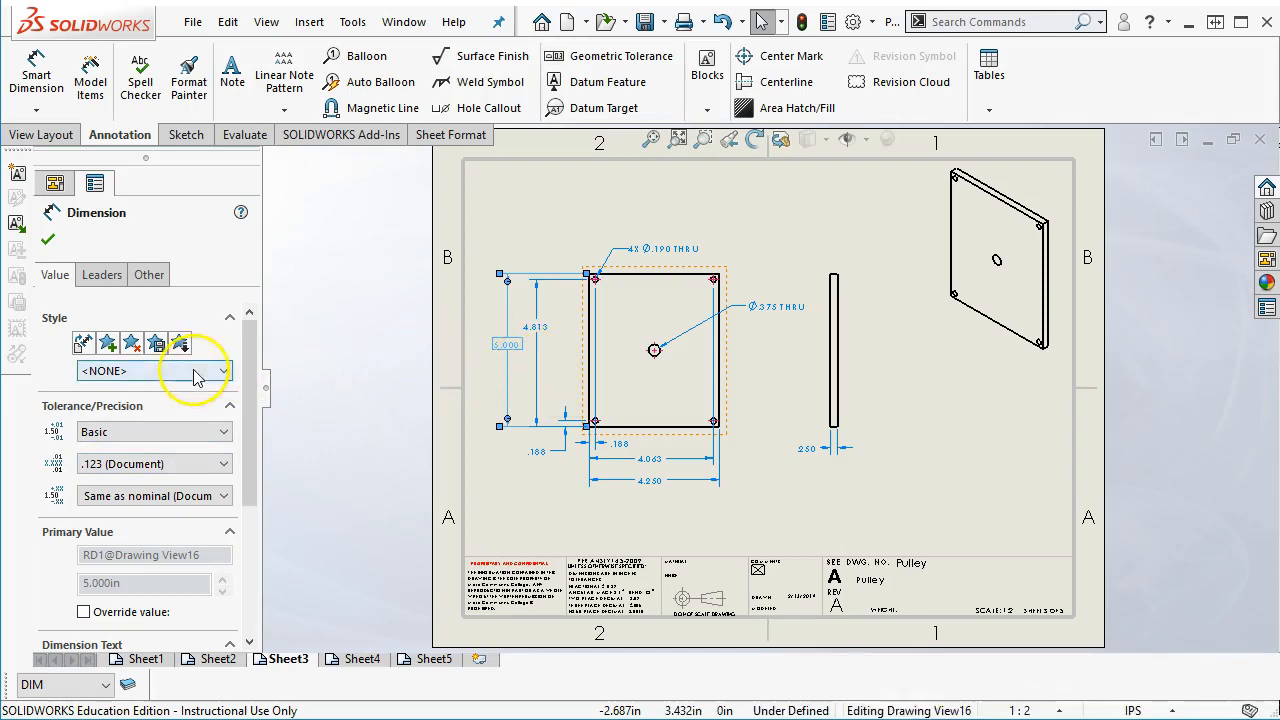
click(138, 429)
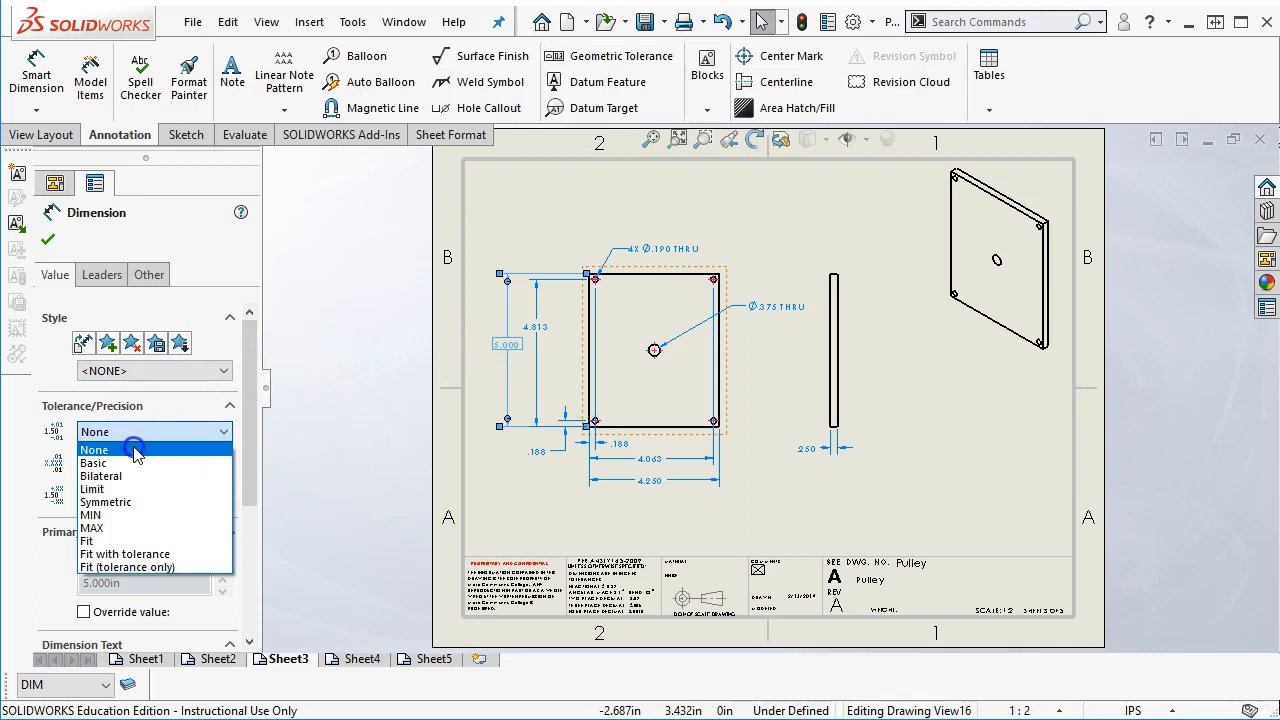
click(135, 450)
click(48, 239)
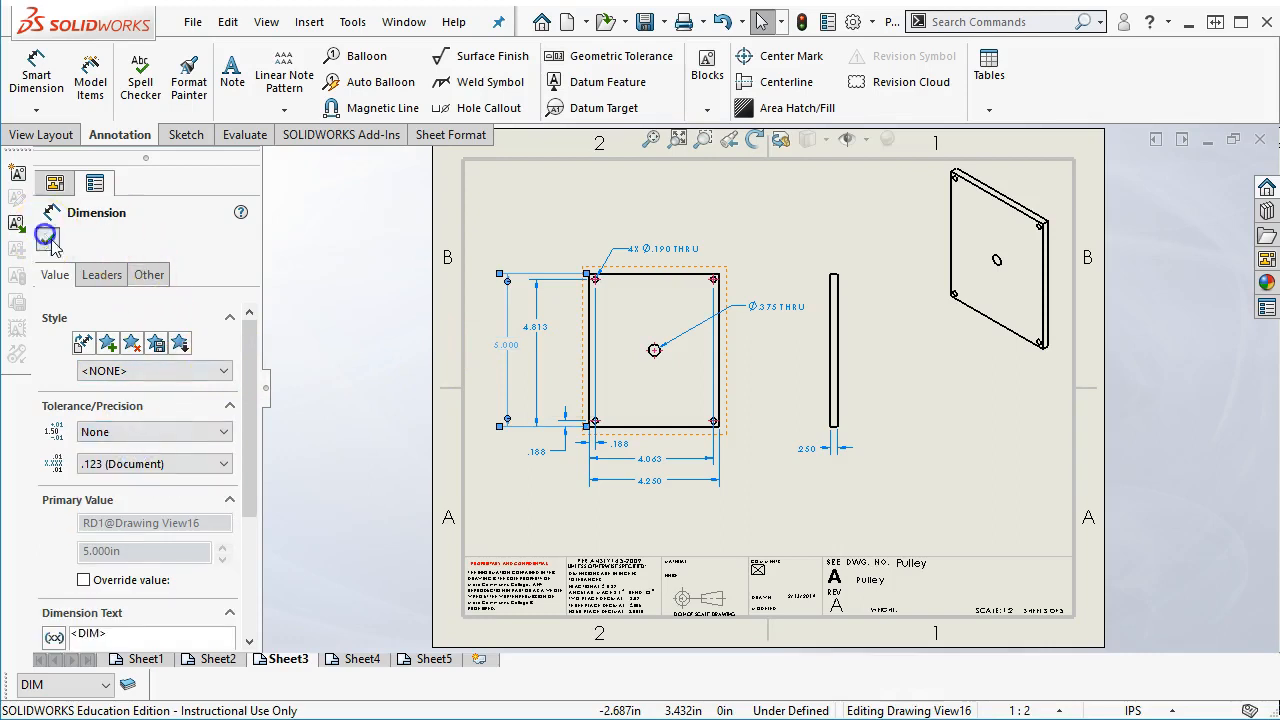